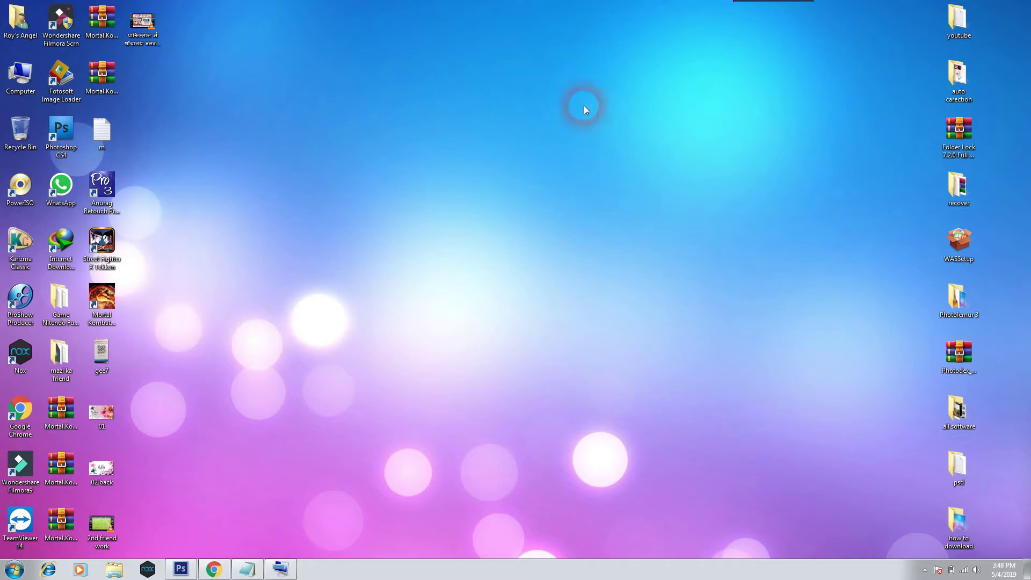
# Bring Chrome back up and load gmail.com in a fresh tab.
pyautogui.moveTo(379, 159); pyautogui.dragTo(540, 466)
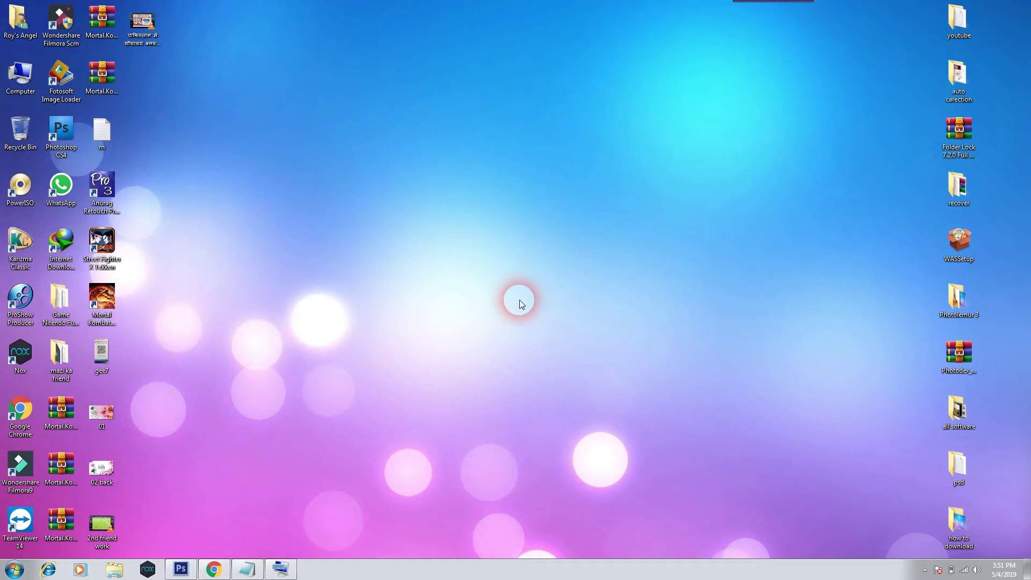
pyautogui.click(221, 573)
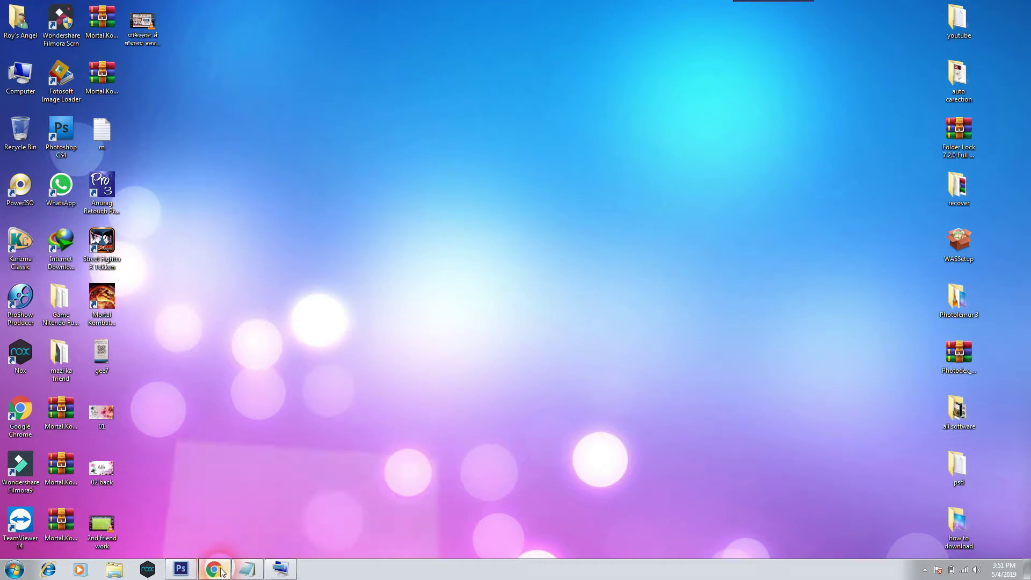
pyautogui.click(938, 11)
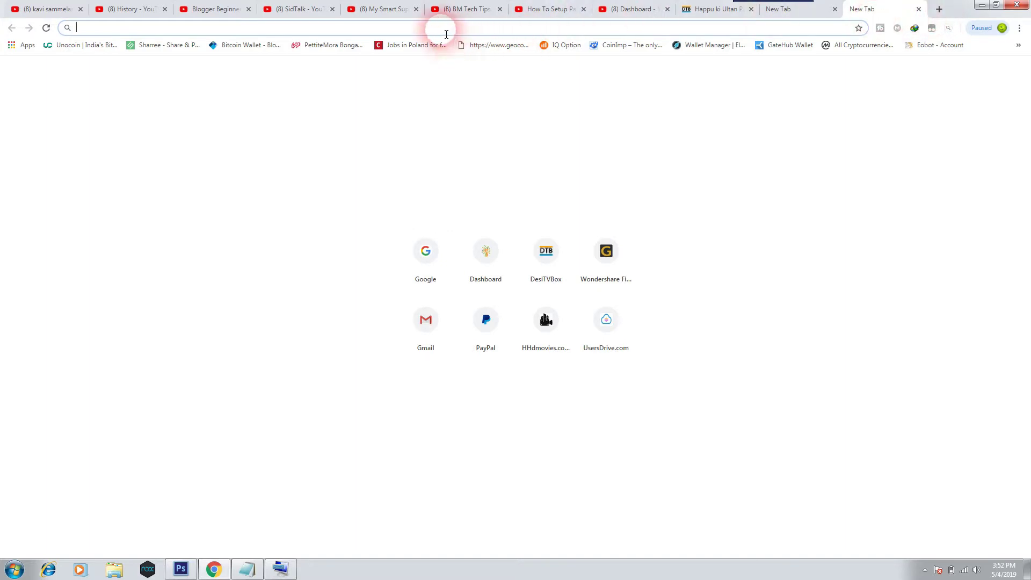
pyautogui.write('gmail')
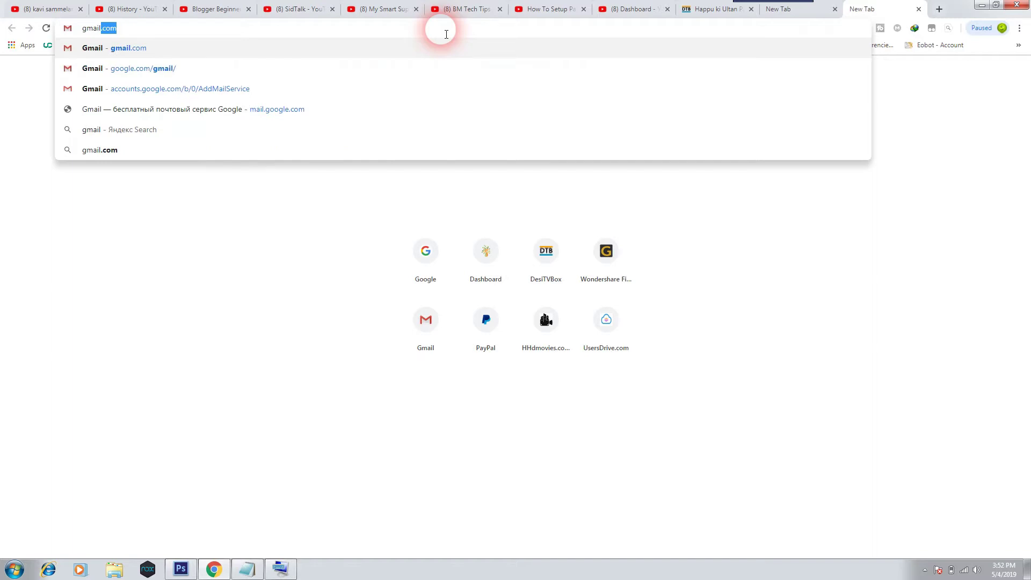
pyautogui.press('Return')
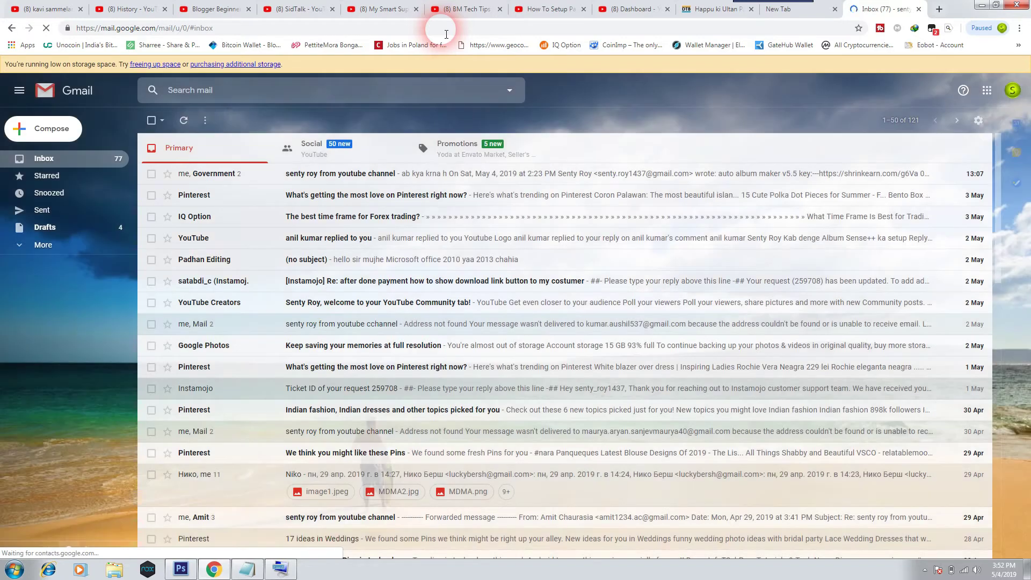
# From the account avatar, add another account and choose Create account on the sign-in page.
pyautogui.click(1010, 90)
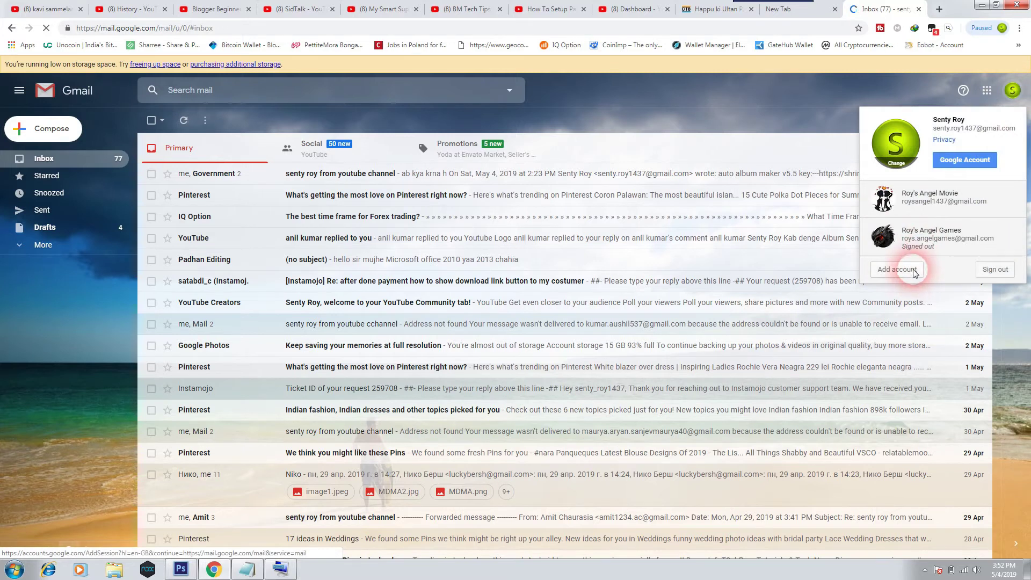
pyautogui.click(986, 270)
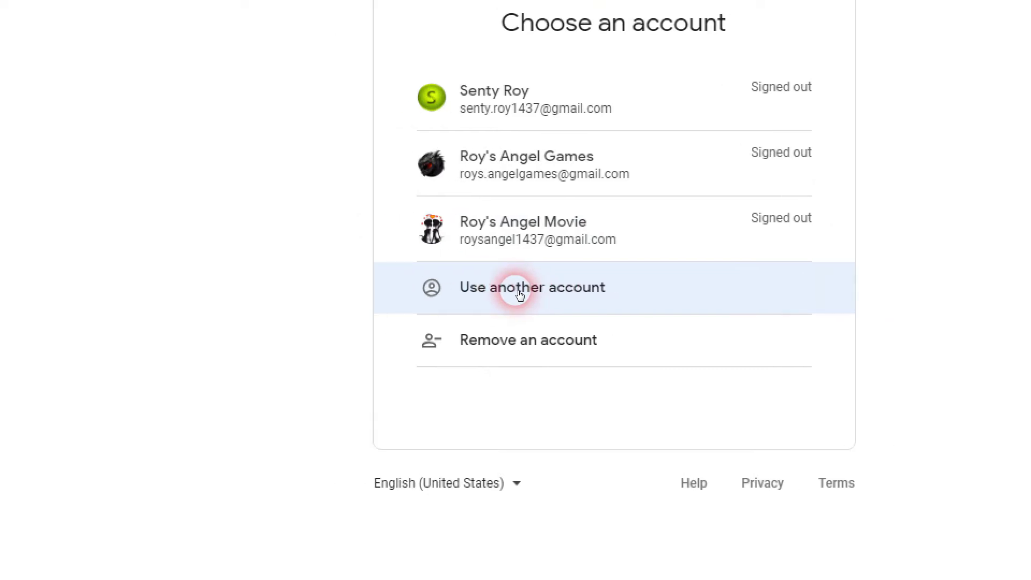
pyautogui.click(519, 292)
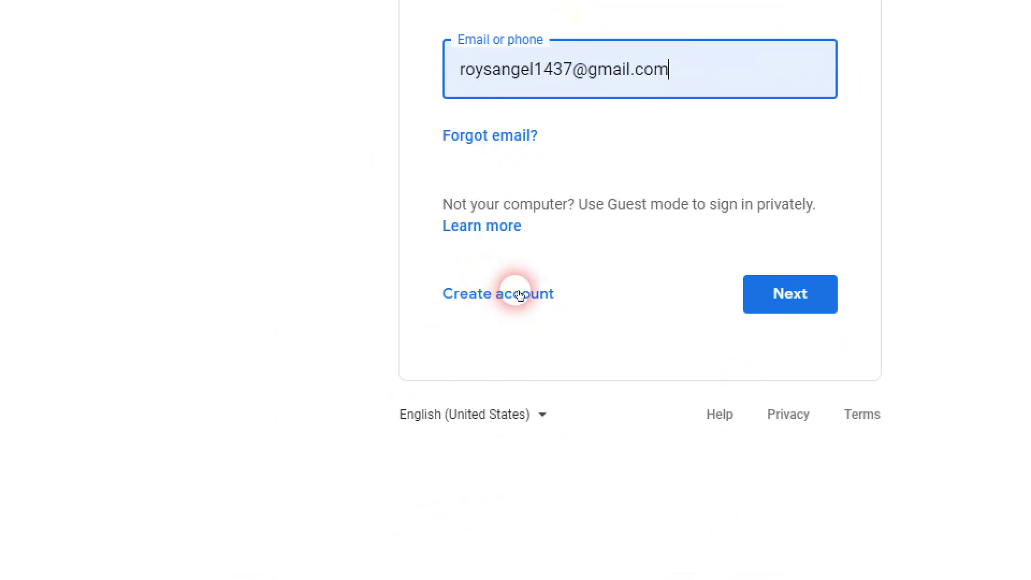
pyautogui.click(518, 294)
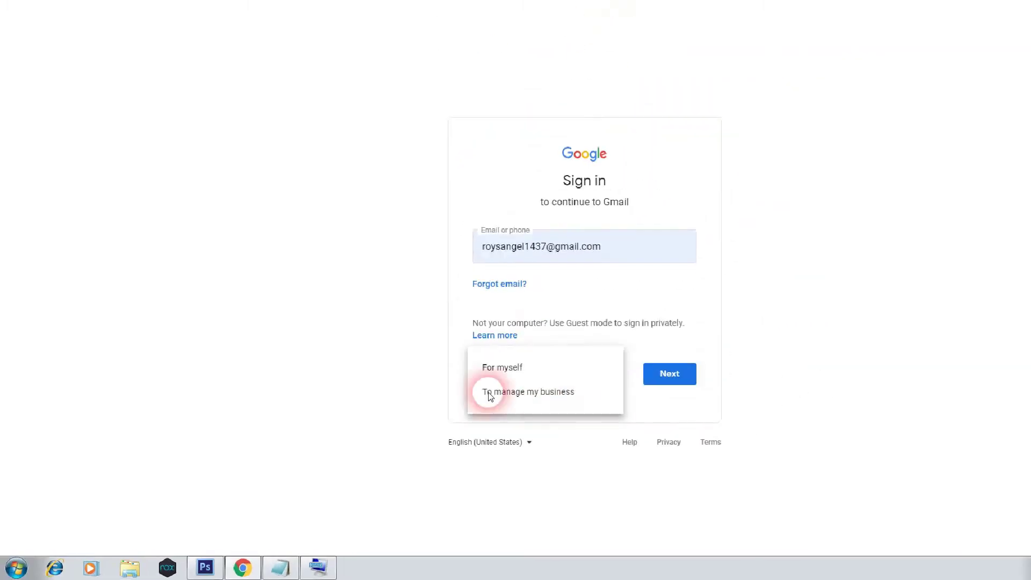
# Choose a personal account and enter the user's first and last name on the sign-up form.
pyautogui.click(502, 368)
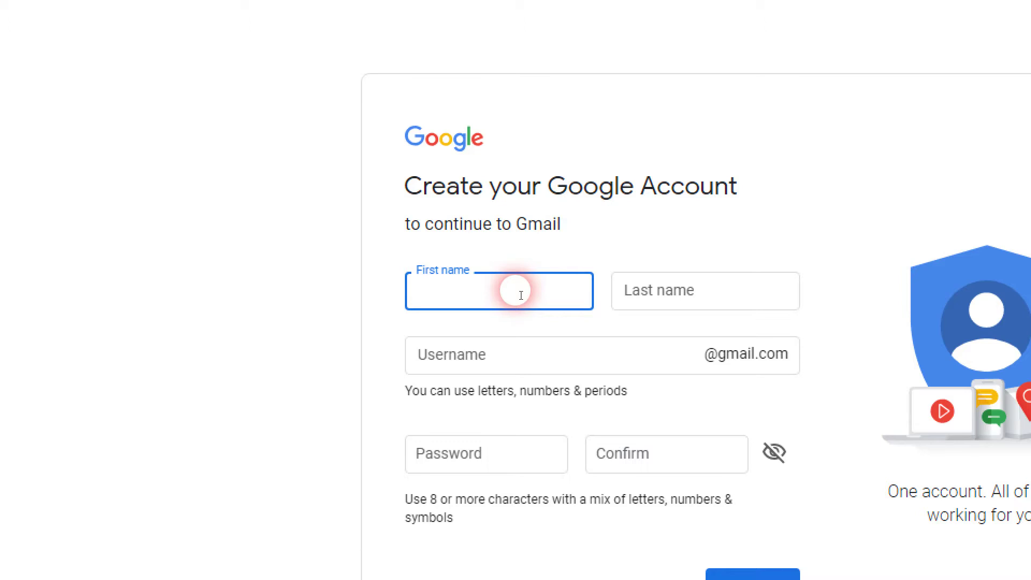
pyautogui.press('Tab')
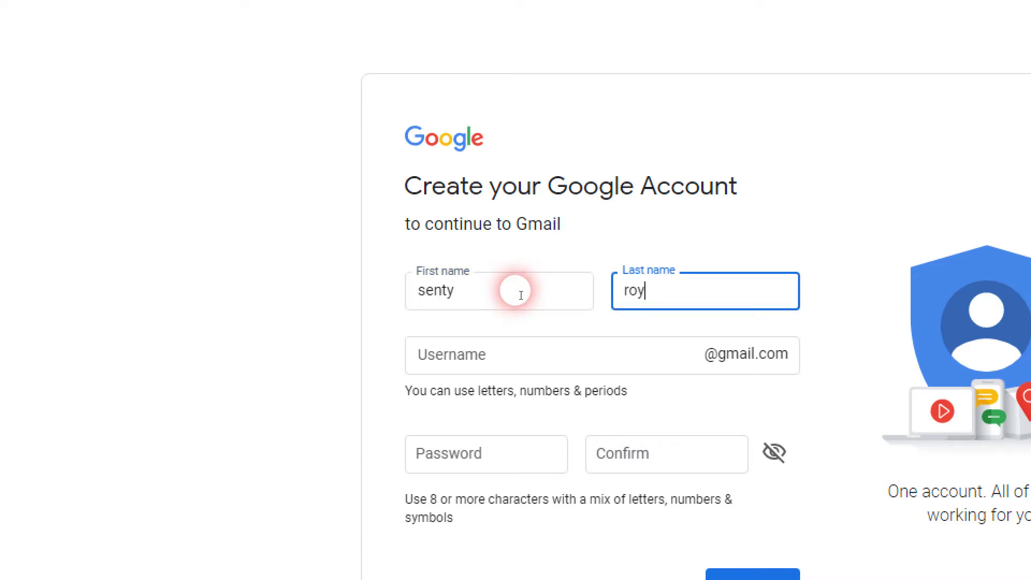
pyautogui.press('Tab')
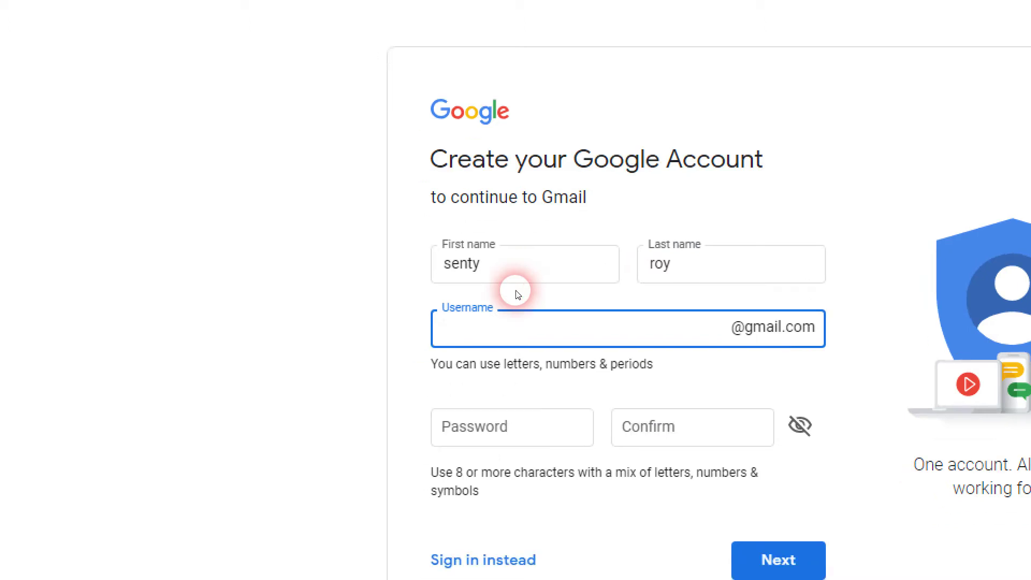
pyautogui.click(467, 357)
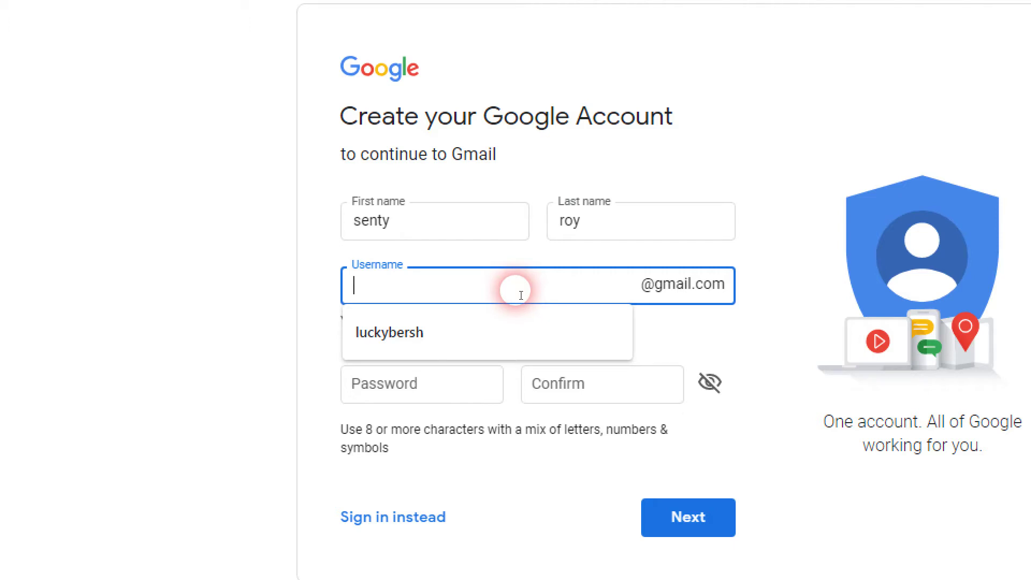
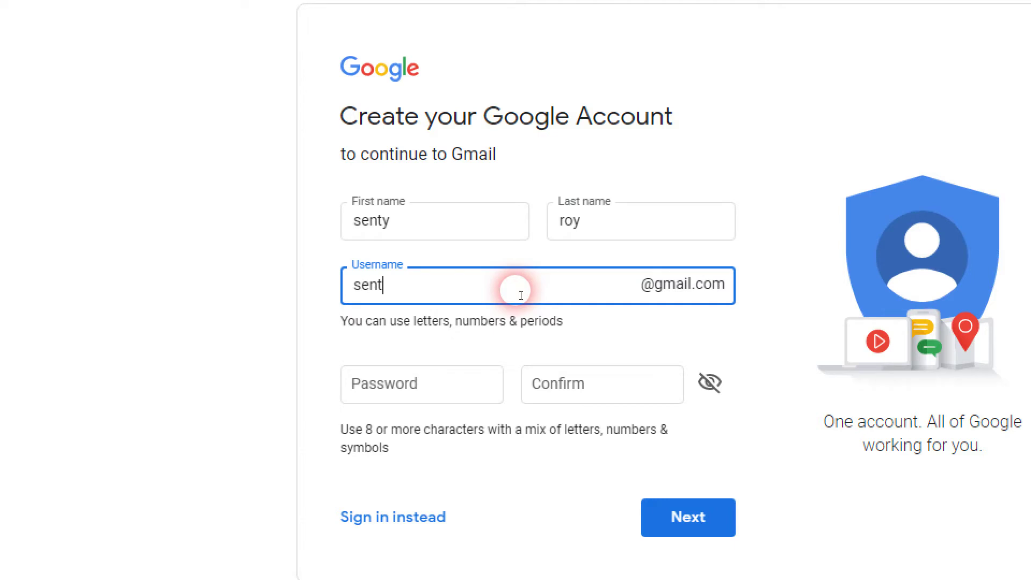
# Enter the desired Gmail username, then type the account password.
pyautogui.click(471, 382)
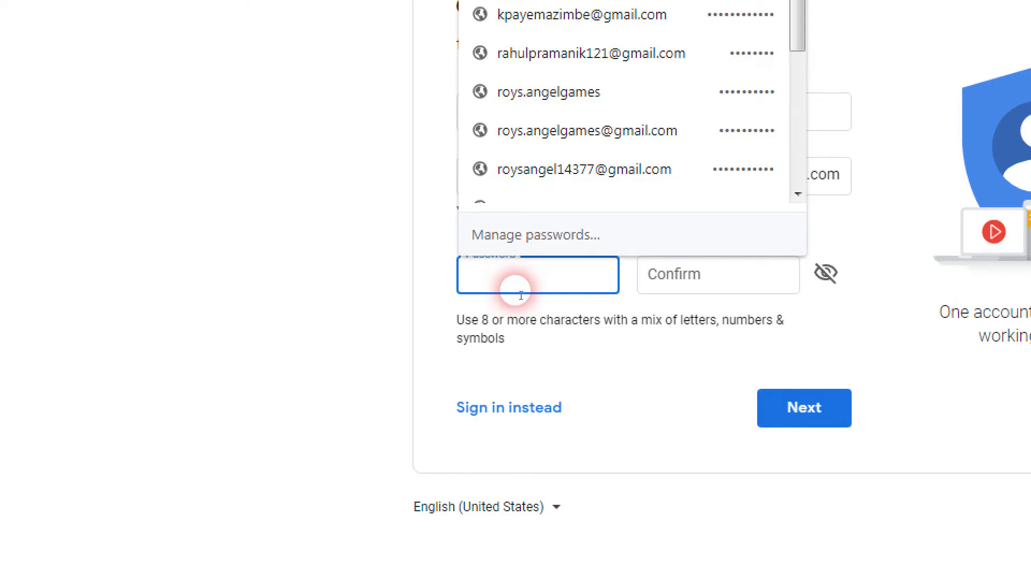
pyautogui.write('••••••••••')
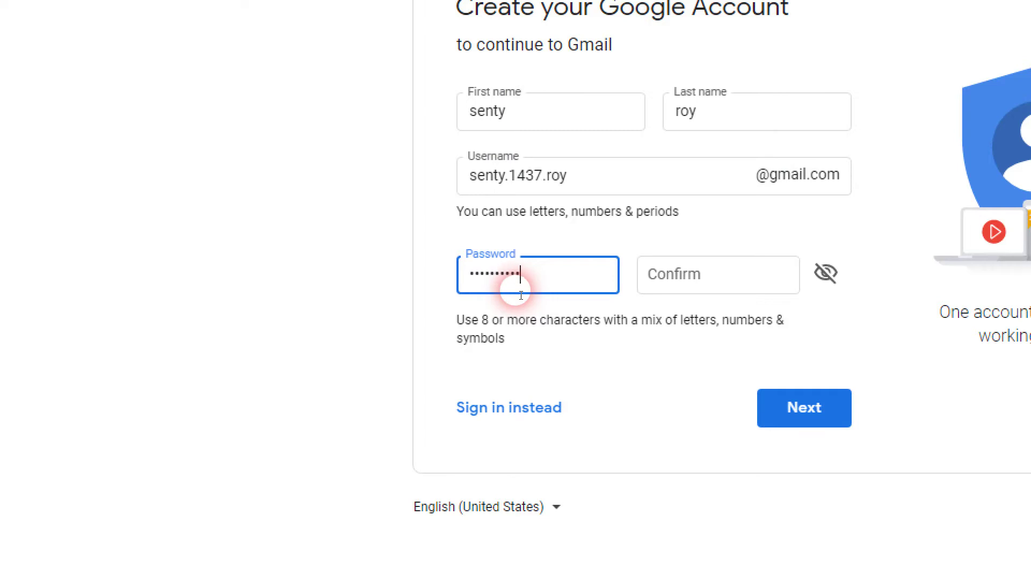
# Retype the account password in Confirm and submit the name, username and password.
pyautogui.moveTo(520, 295); pyautogui.dragTo(455, 280)
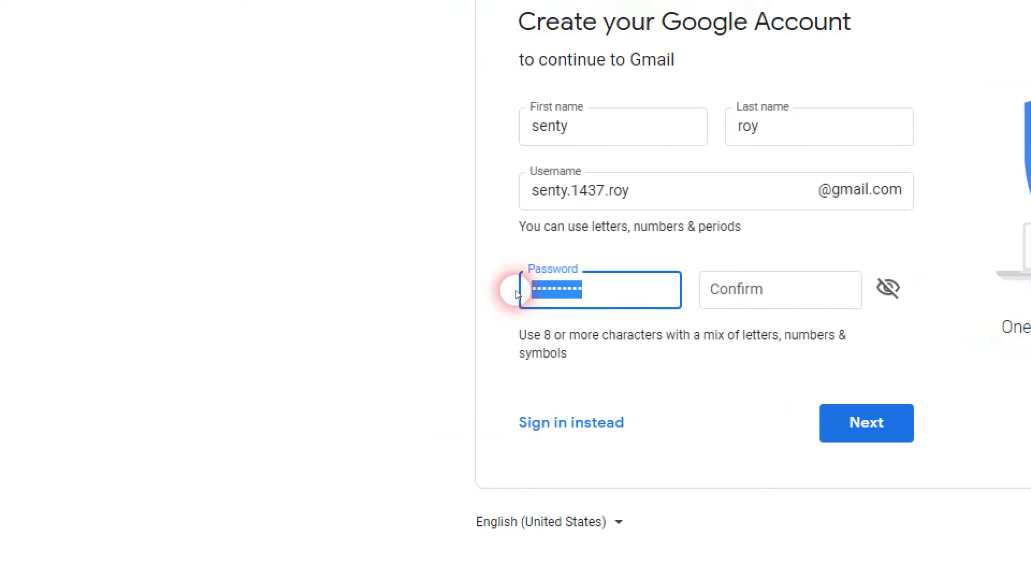
pyautogui.click(784, 297)
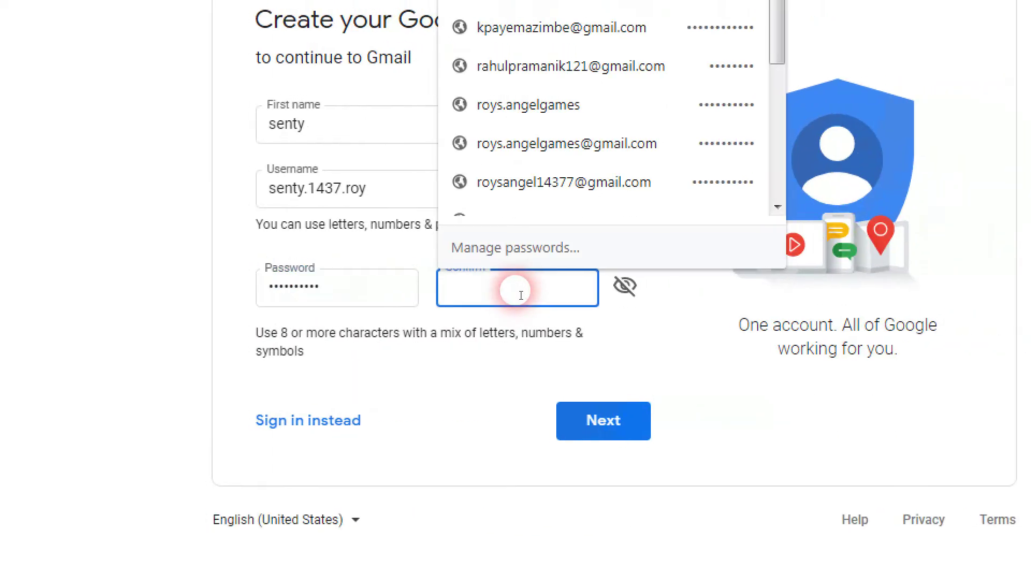
pyautogui.write('••••••••••')
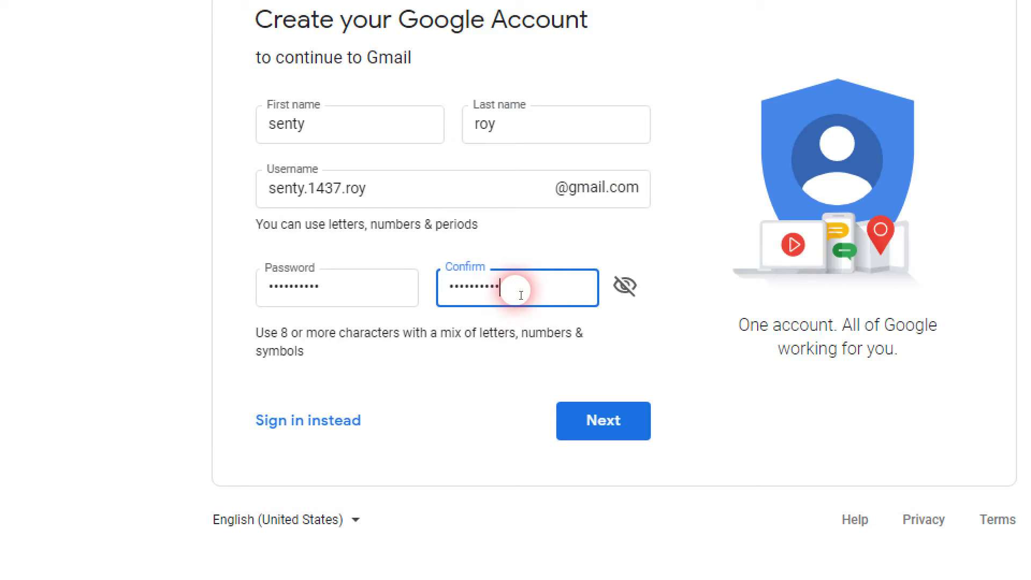
pyautogui.click(618, 424)
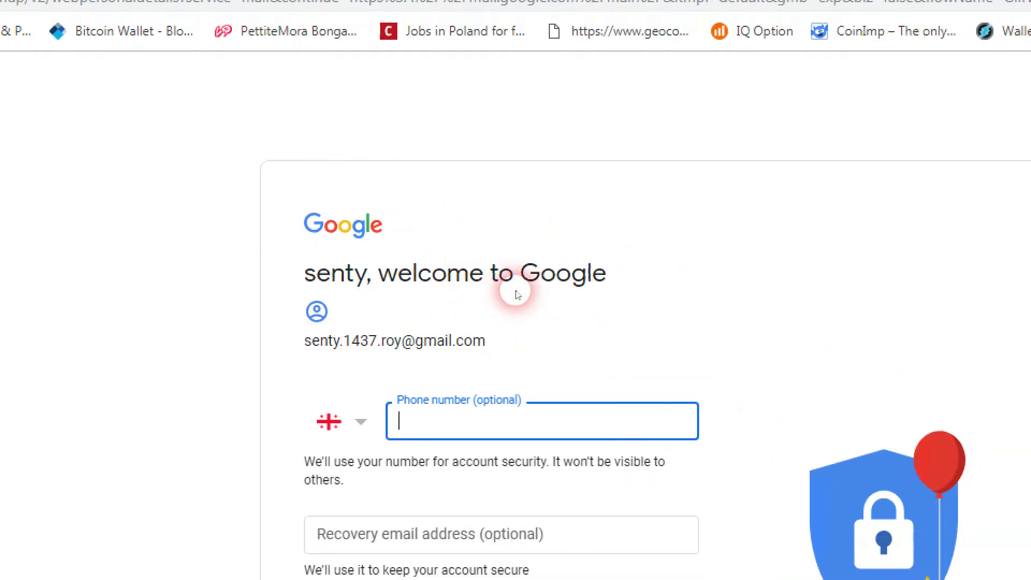
pyautogui.moveTo(468, 343); pyautogui.dragTo(278, 349)
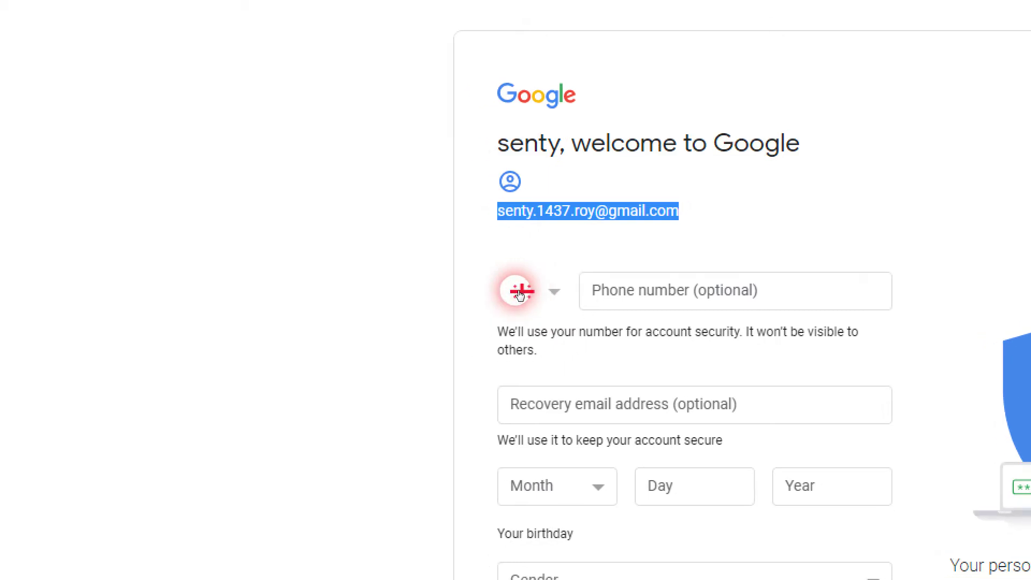
pyautogui.click(672, 290)
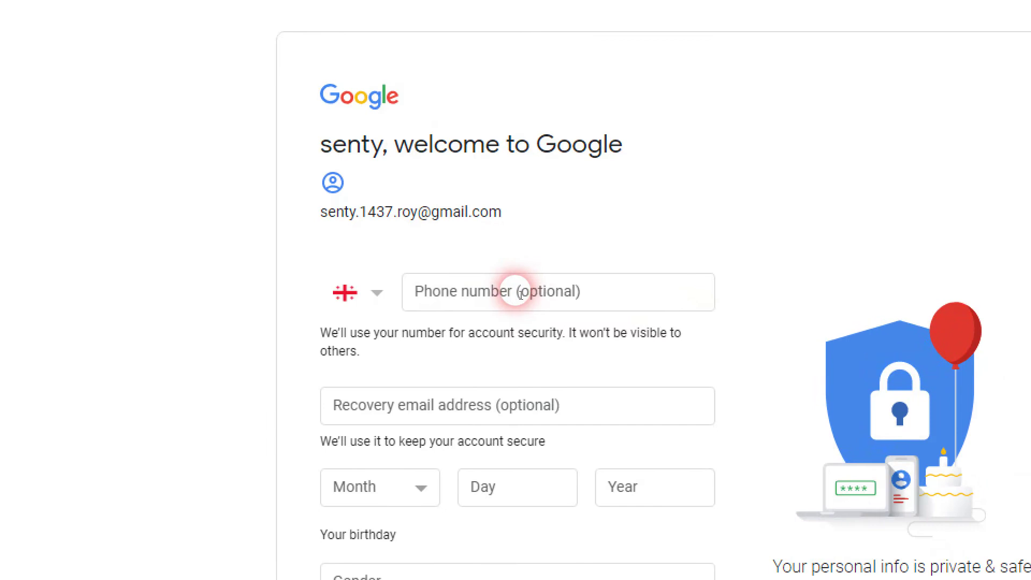
pyautogui.click(573, 297)
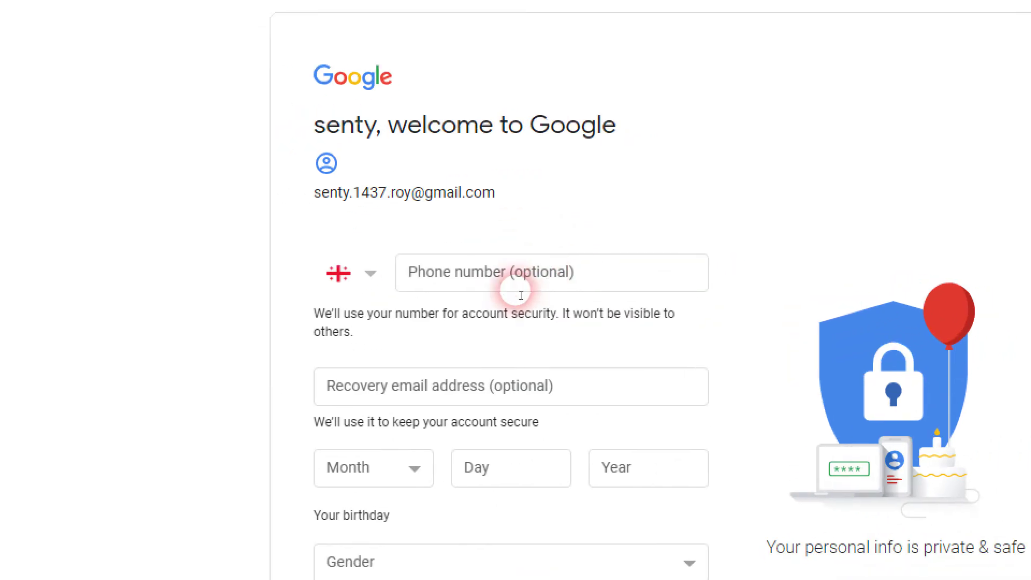
pyautogui.click(465, 403)
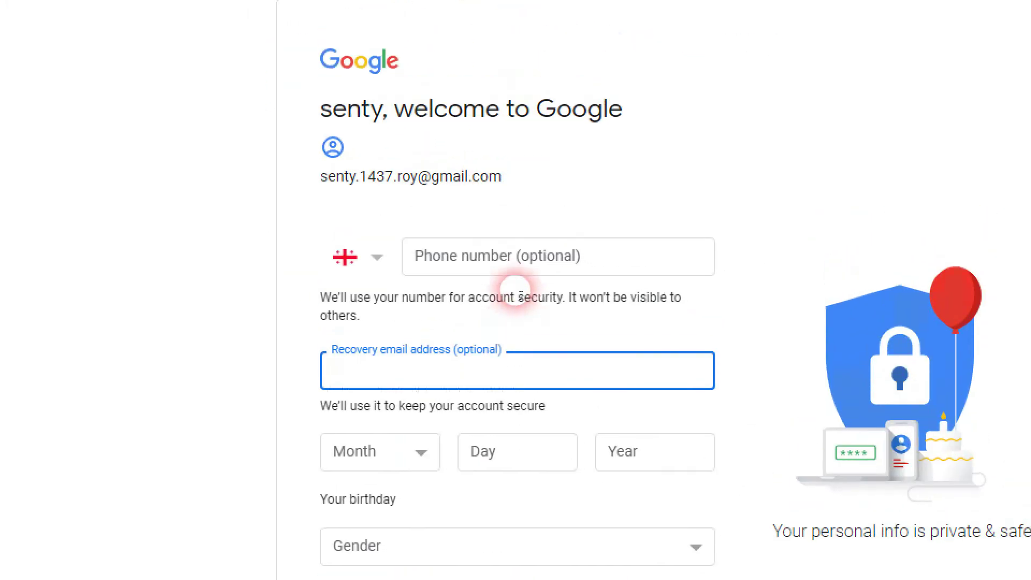
pyautogui.click(517, 261)
pyautogui.click(477, 373)
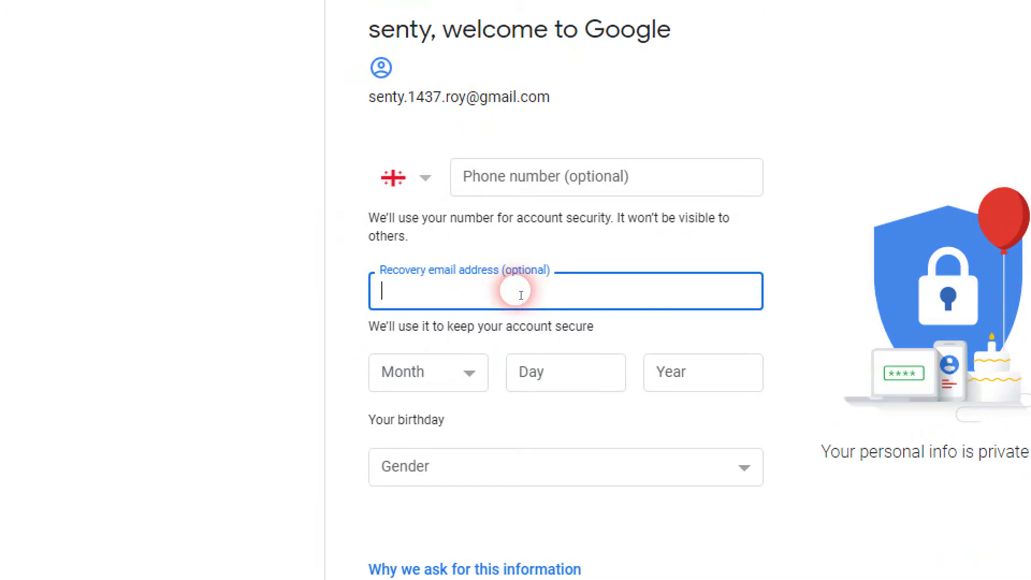
pyautogui.click(537, 180)
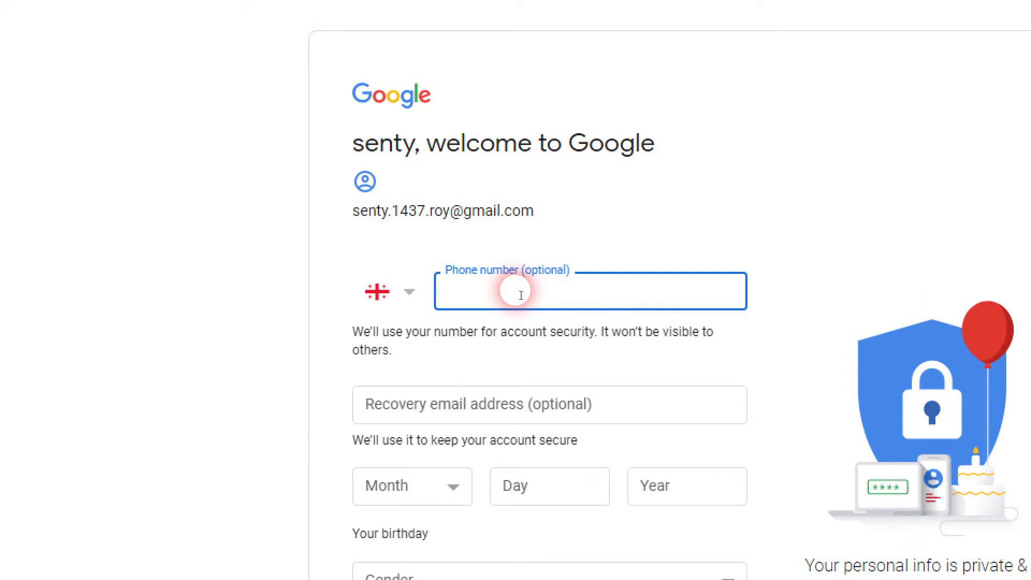
pyautogui.click(477, 401)
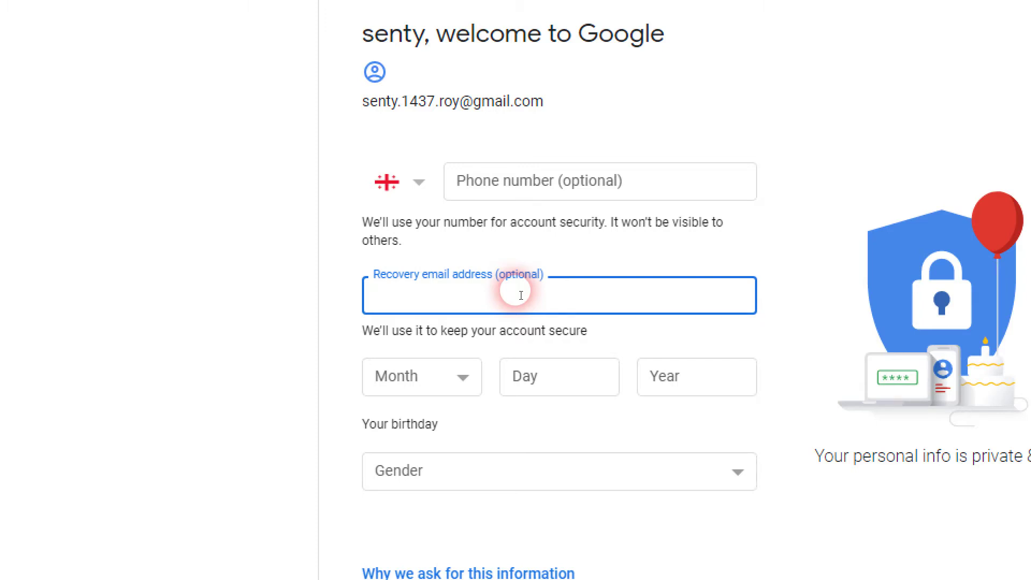
pyautogui.click(515, 193)
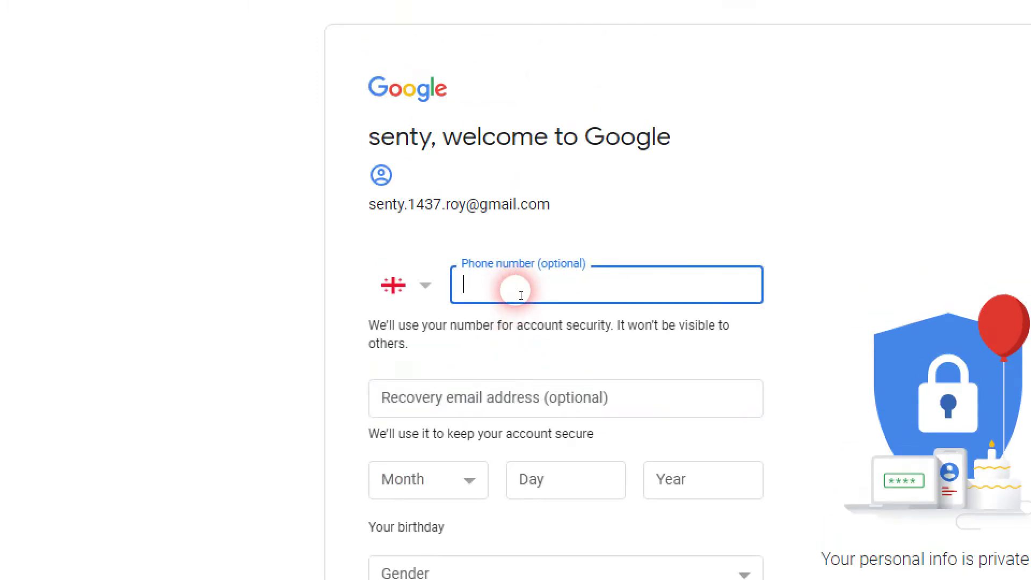
# Paste the phone number into the Phone field, replacing a web address pasted by mistake.
pyautogui.rightClick(529, 294)
pyautogui.click(556, 412)
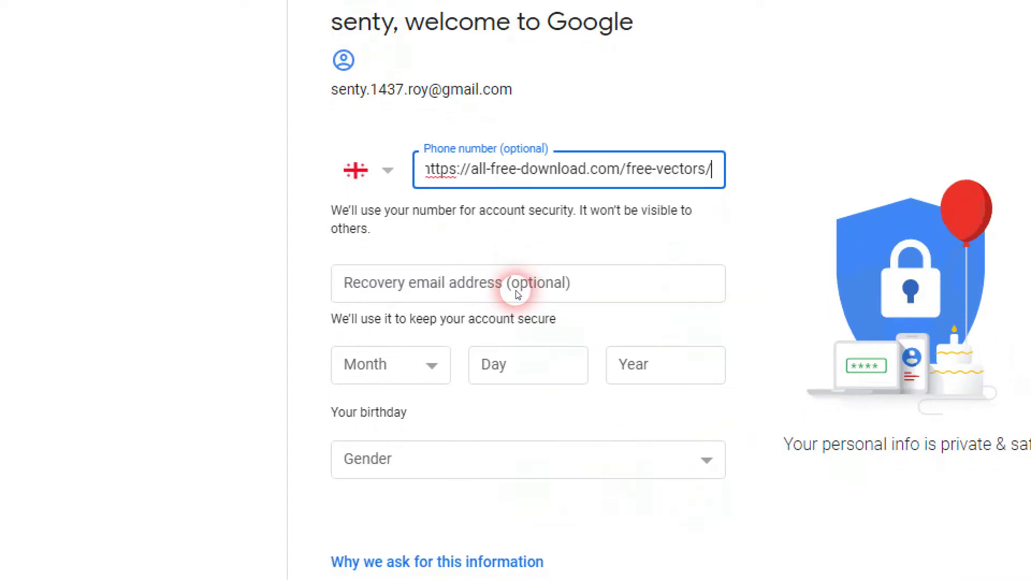
pyautogui.hotkey('ctrl', 'a')
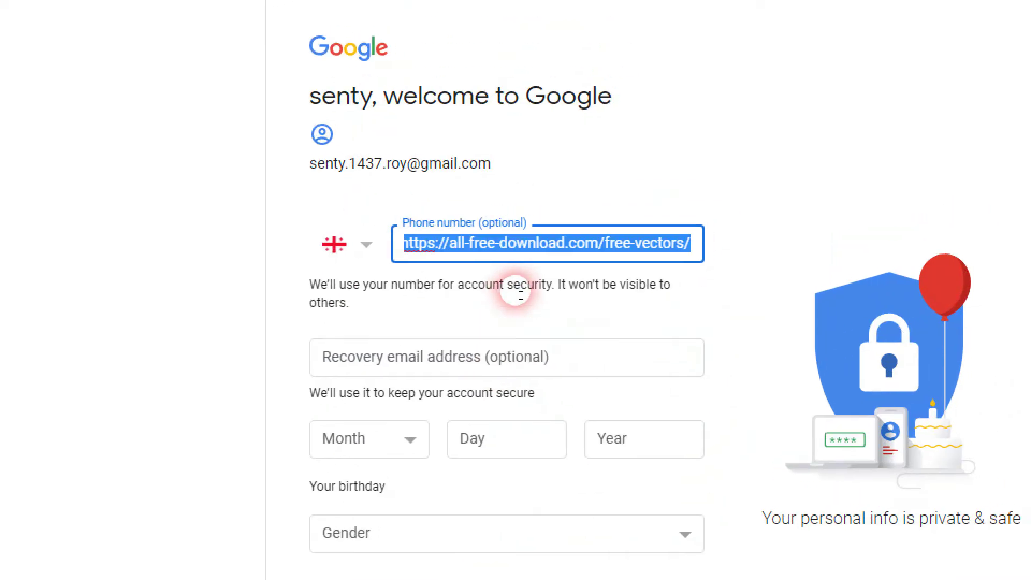
pyautogui.press('BackSpace')
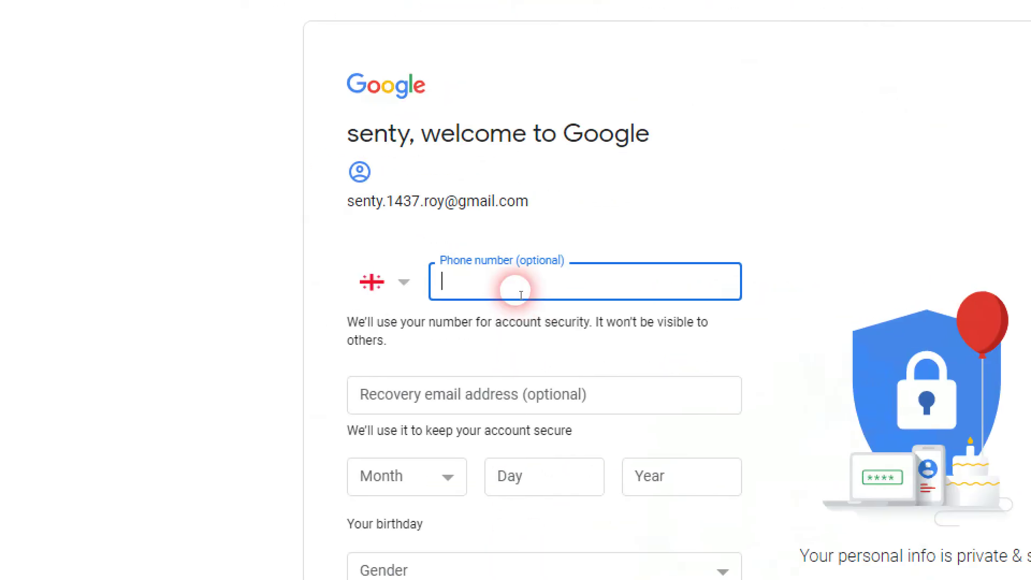
pyautogui.rightClick(521, 295)
pyautogui.click(563, 421)
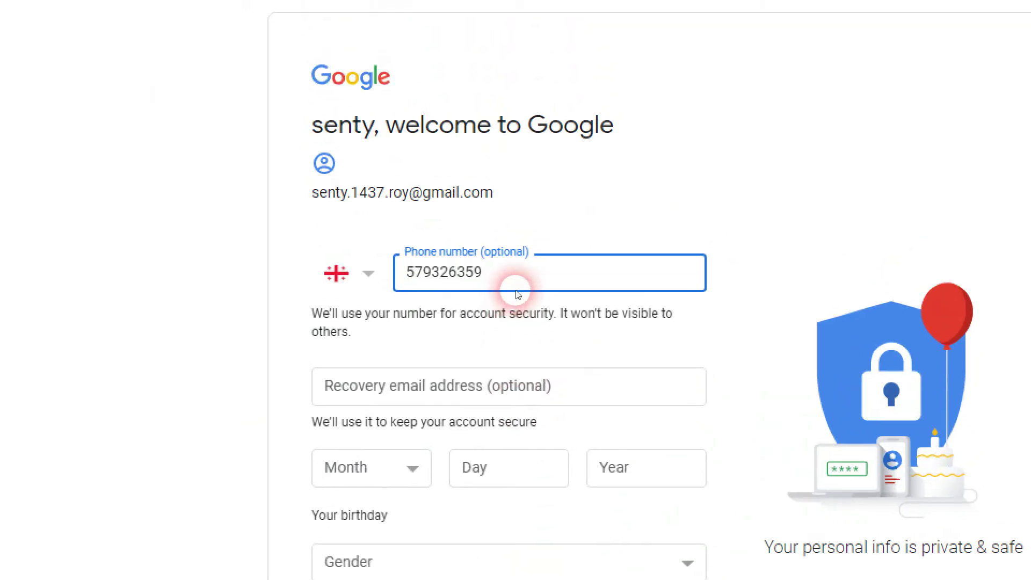
pyautogui.moveTo(521, 294); pyautogui.dragTo(512, 294)
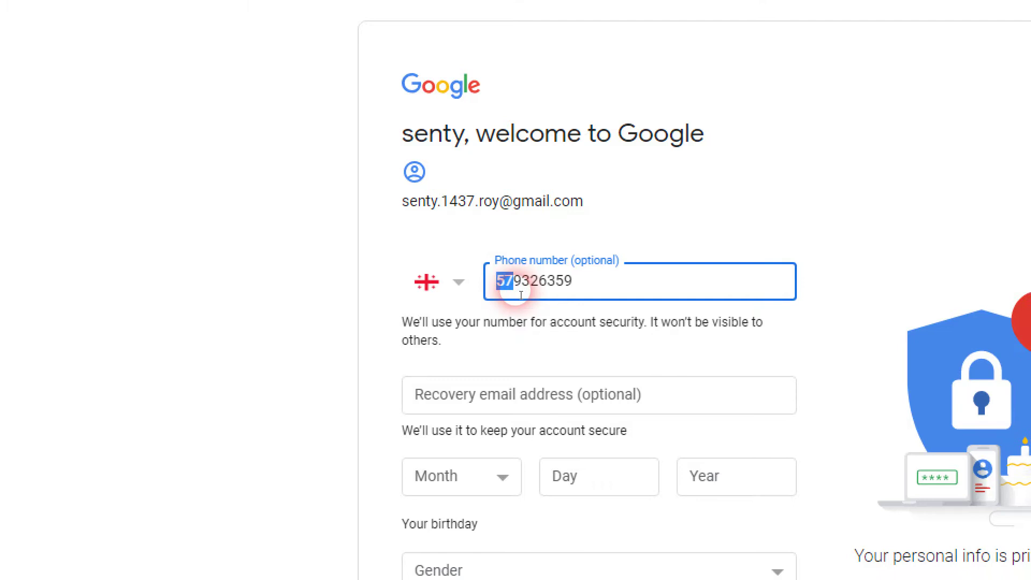
pyautogui.doubleClick(521, 290)
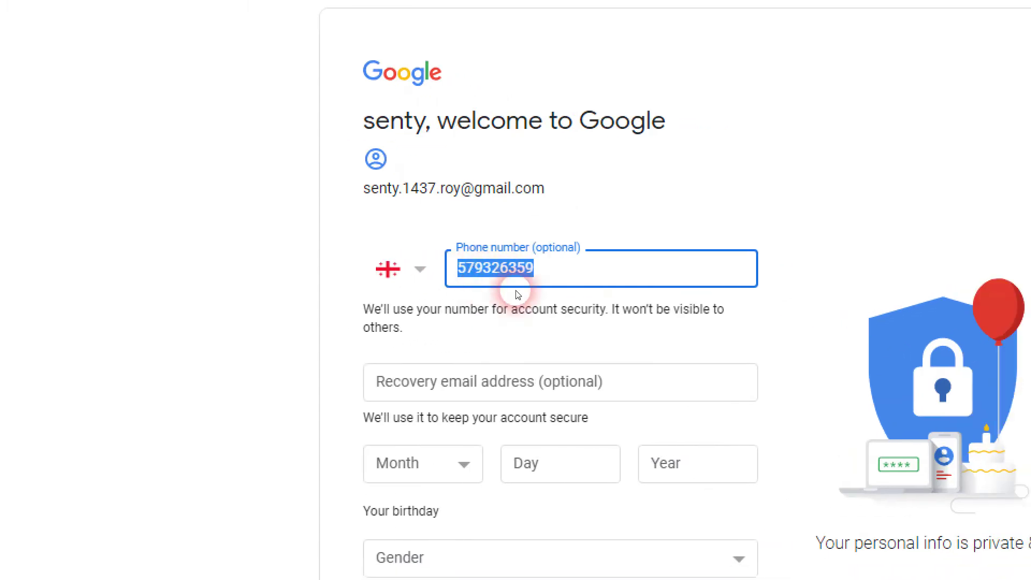
pyautogui.click(550, 279)
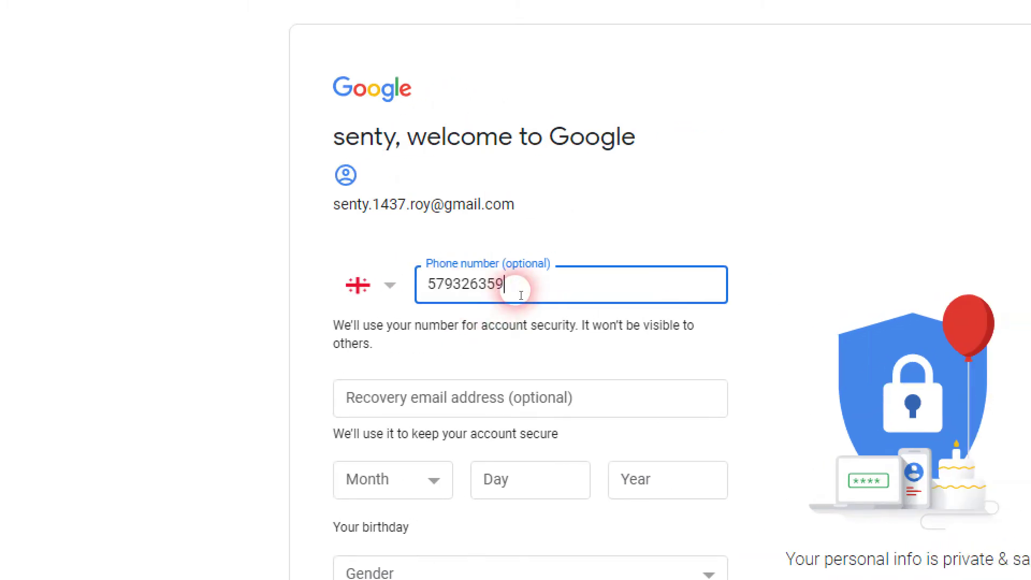
pyautogui.click(468, 392)
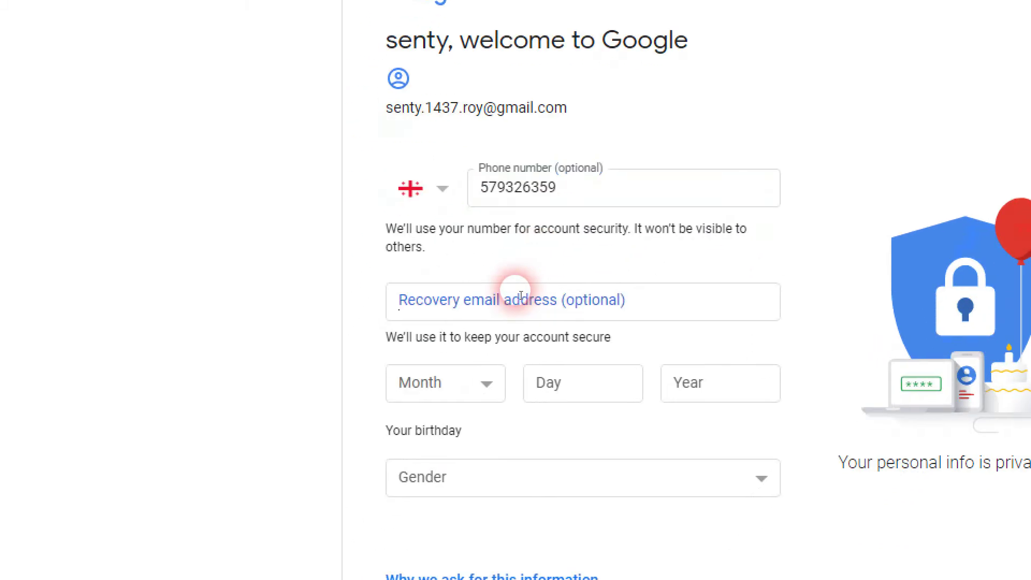
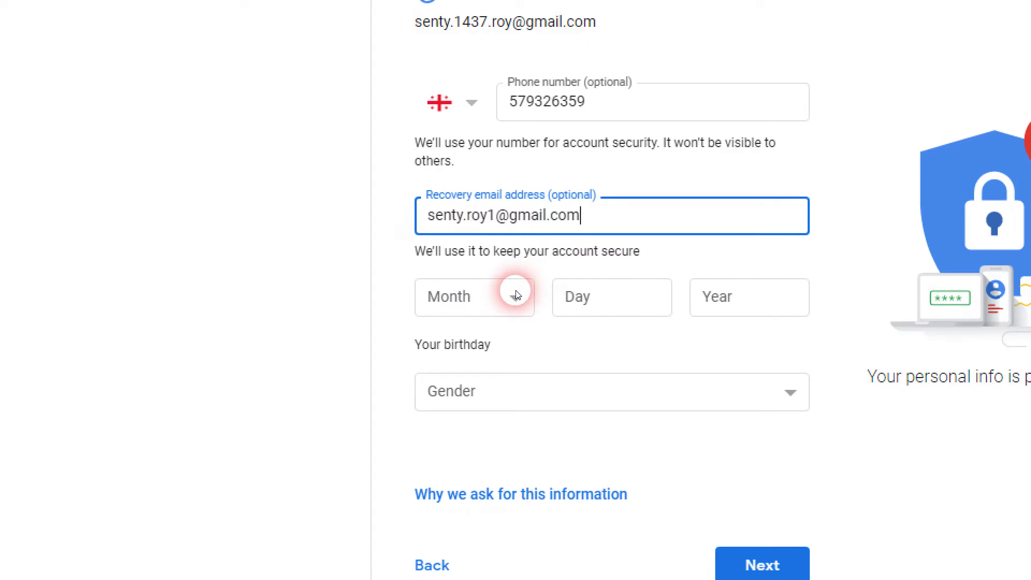
# Enter birthday August 10, 1985, select Male as gender, and continue.
pyautogui.click(515, 295)
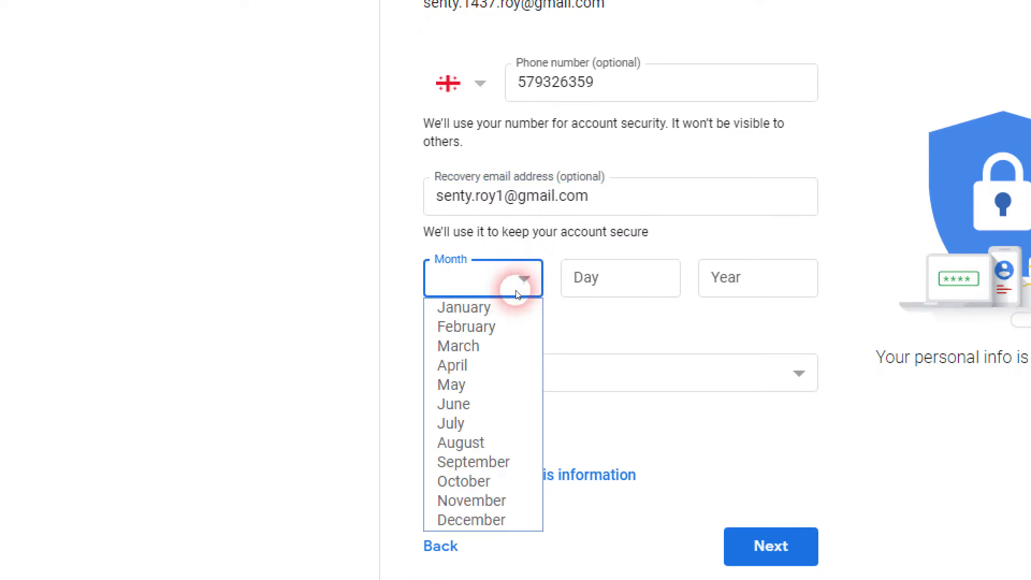
pyautogui.click(516, 291)
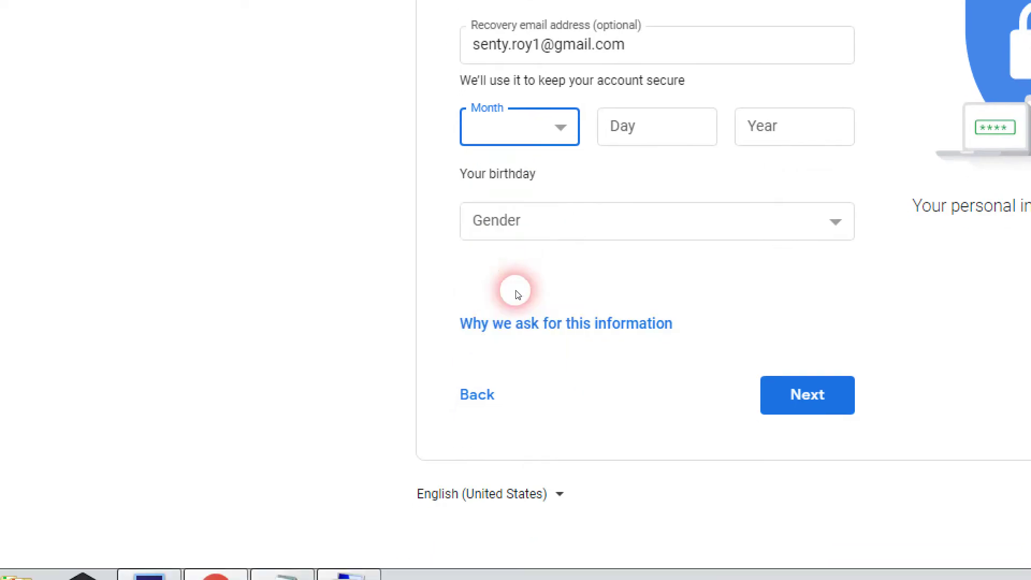
pyautogui.click(684, 126)
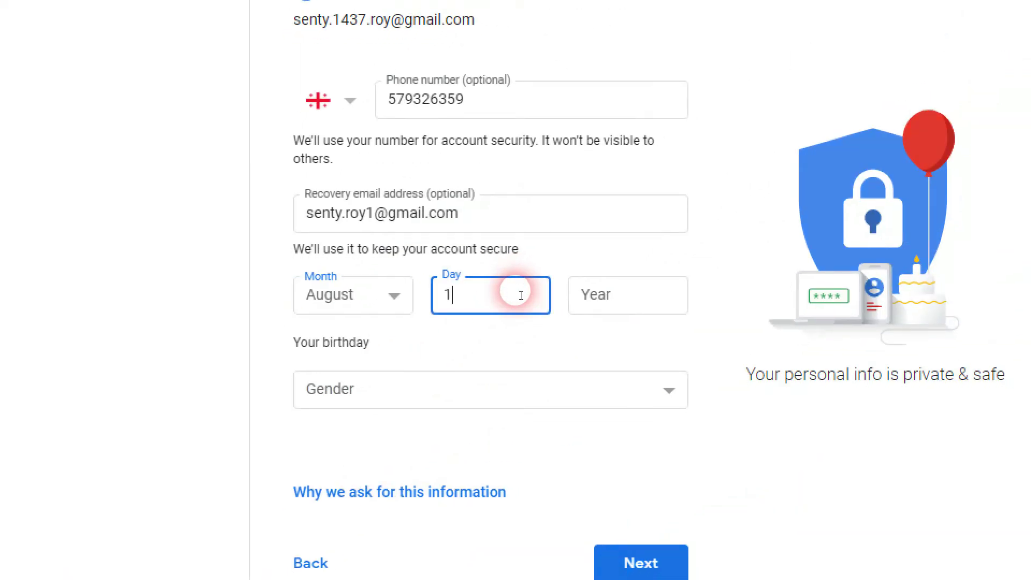
pyautogui.click(655, 306)
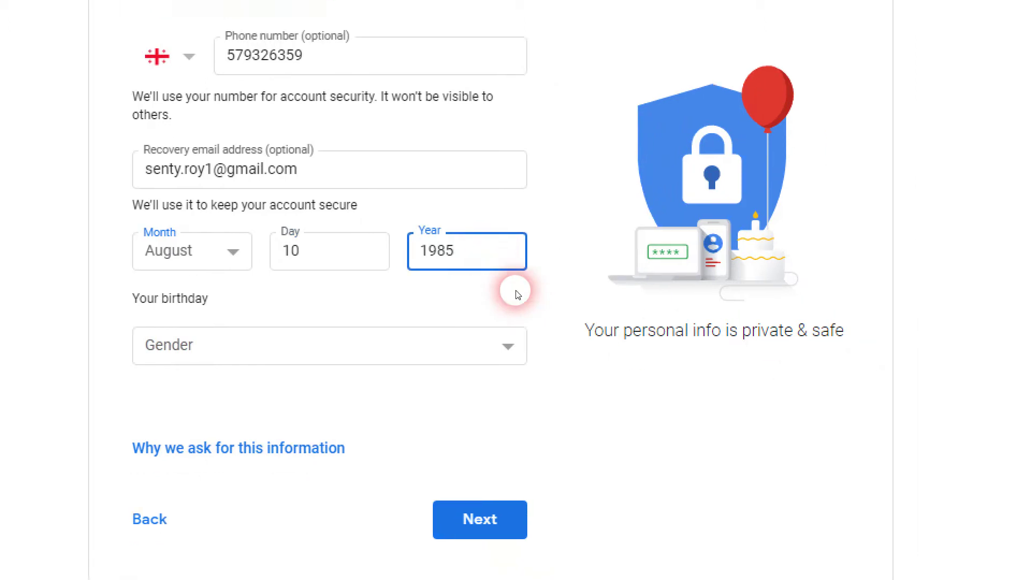
pyautogui.click(516, 293)
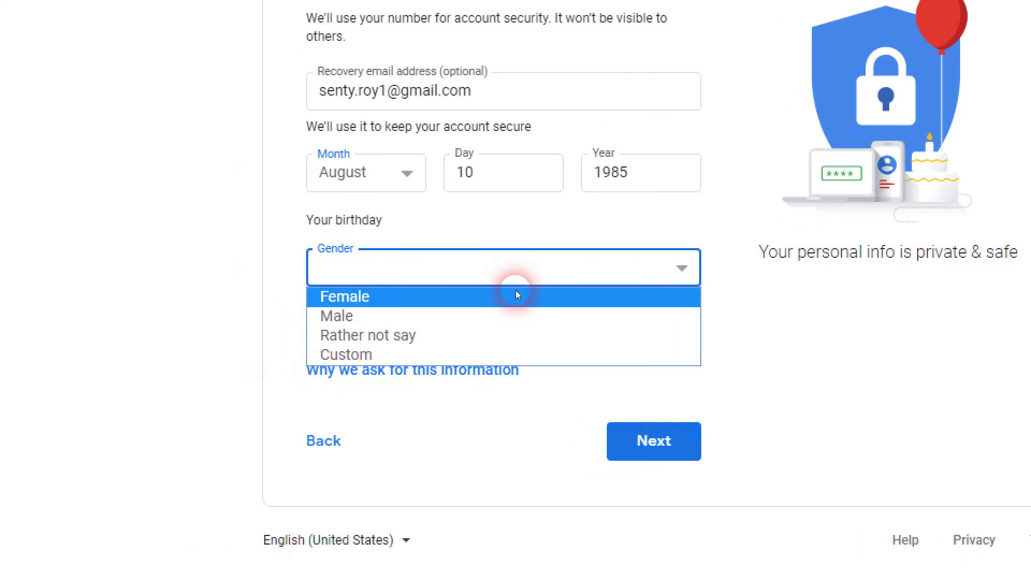
pyautogui.click(420, 315)
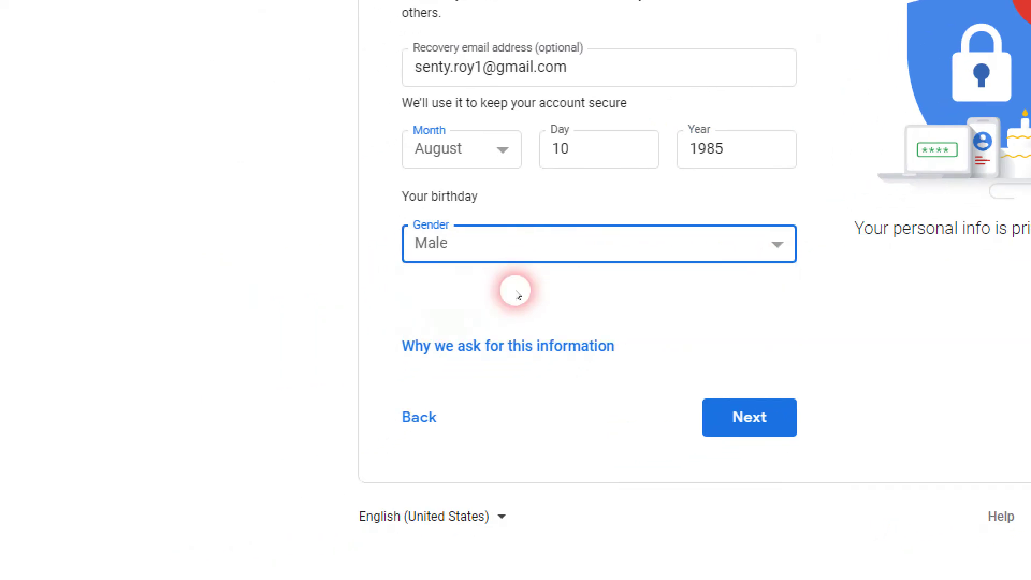
pyautogui.click(519, 351)
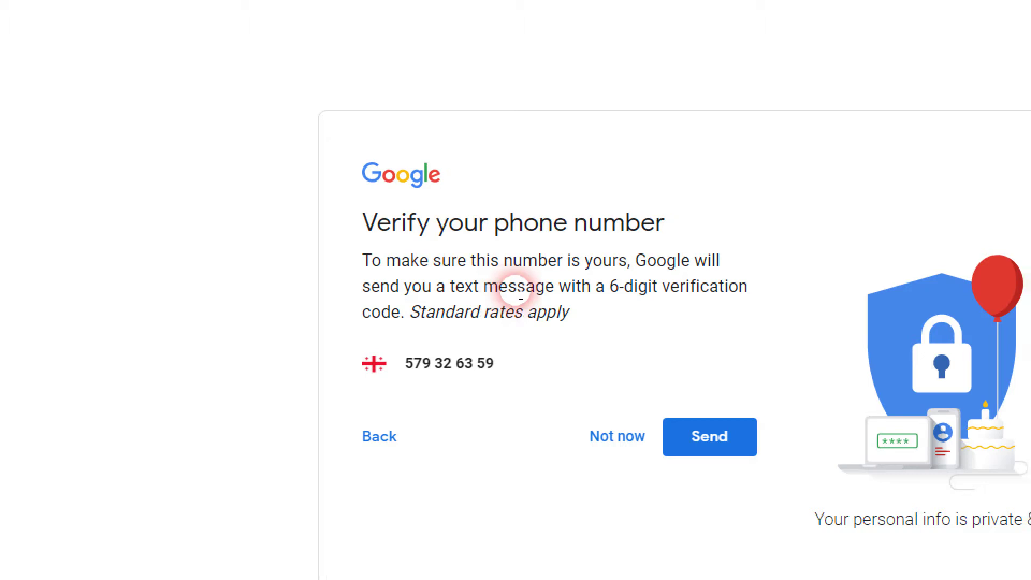
# Have the 6-digit code texted to the phone, then enter and verify it.
pyautogui.scroll(-2, 519, 293)
pyautogui.moveTo(515, 292); pyautogui.dragTo(424, 290)
pyautogui.click(520, 294)
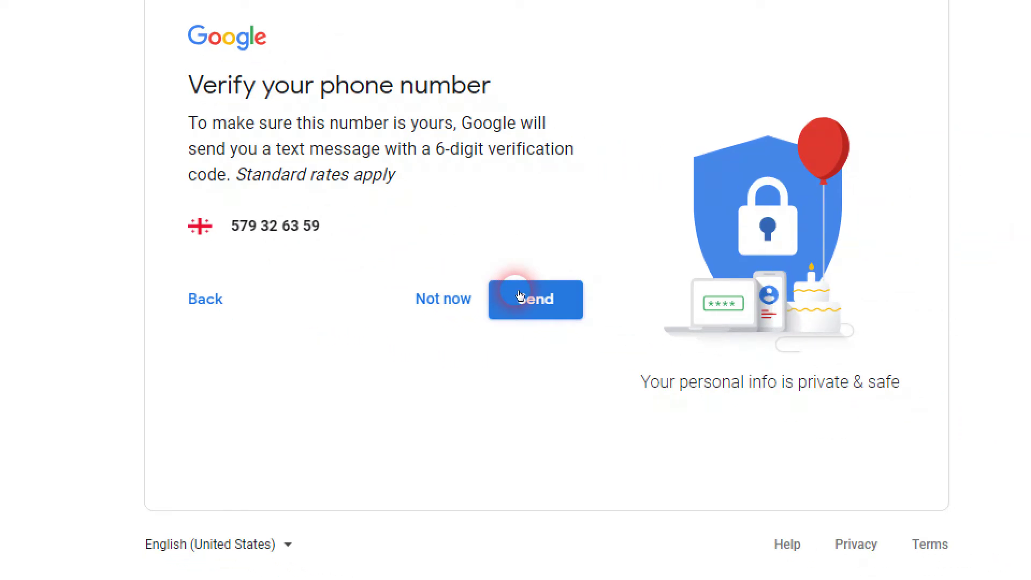
pyautogui.click(520, 297)
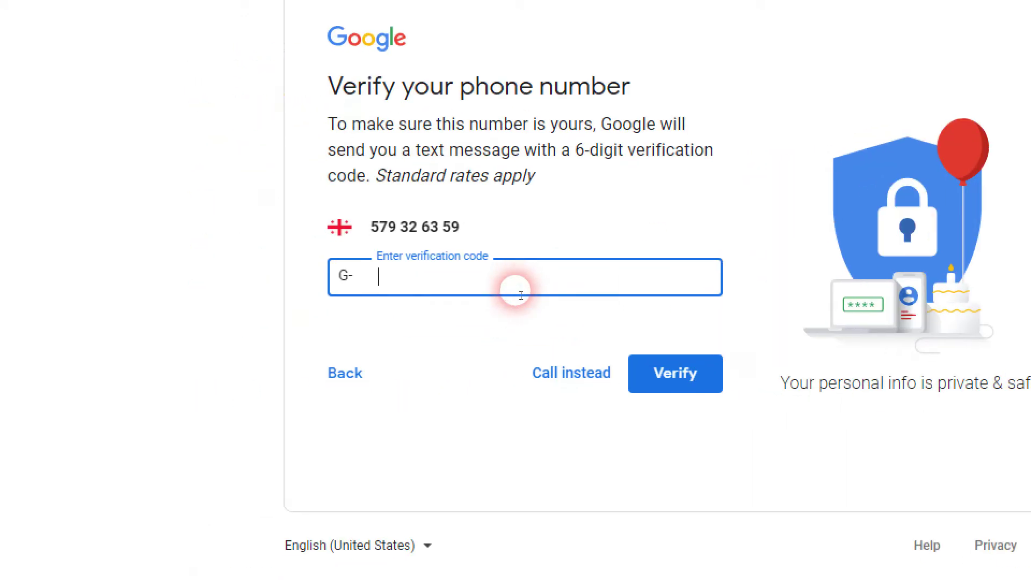
pyautogui.click(516, 292)
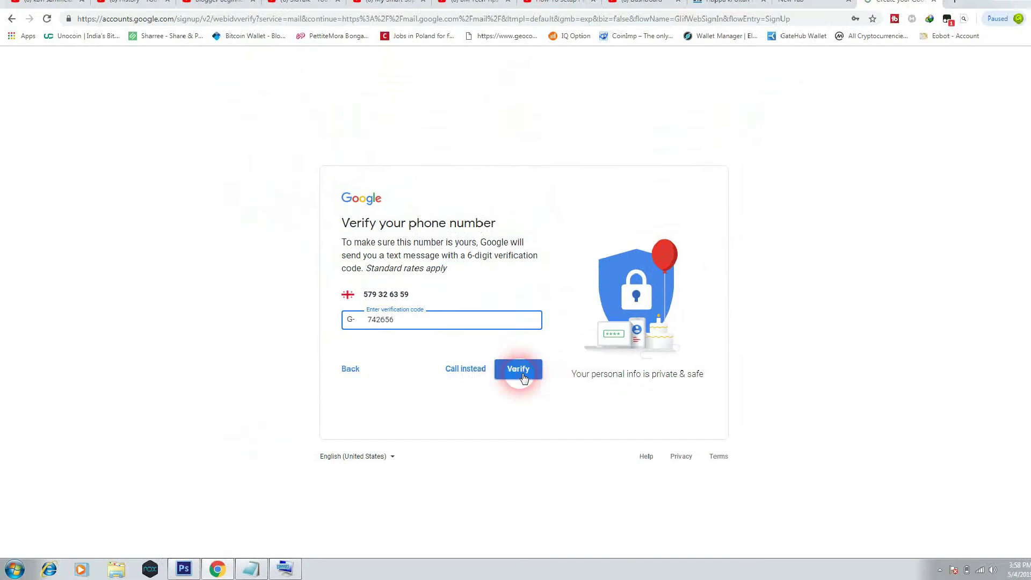
pyautogui.click(507, 375)
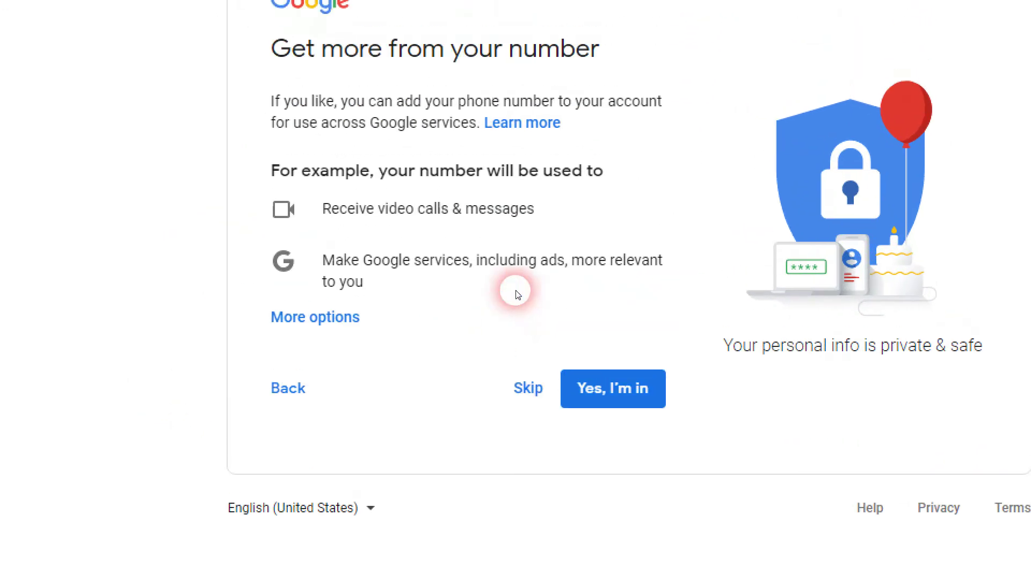
# Skip using the number across Google services and agree to the Privacy and Terms.
pyautogui.click(518, 387)
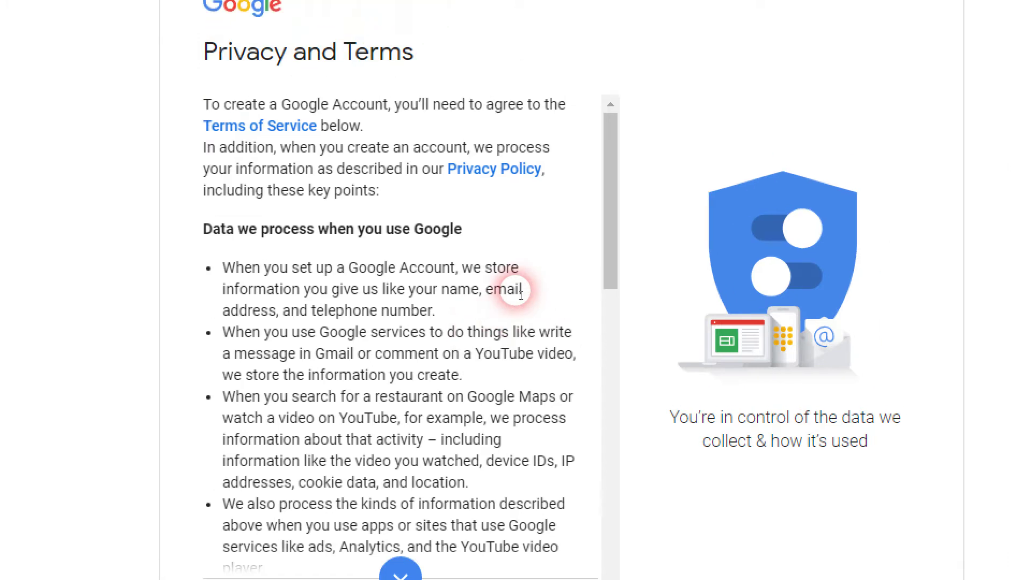
pyautogui.scroll(-10, 517, 294)
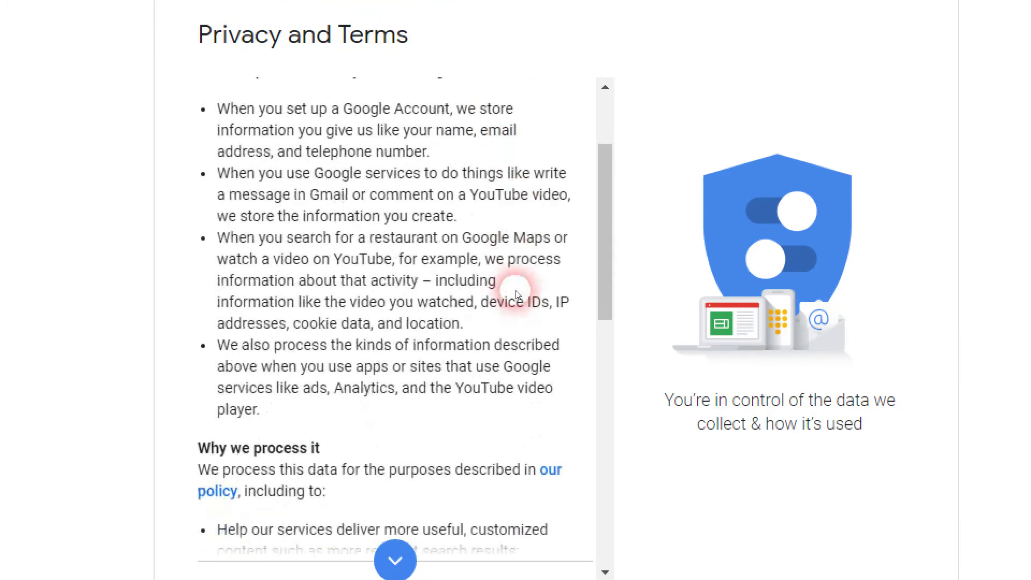
pyautogui.scroll(-2, 519, 297)
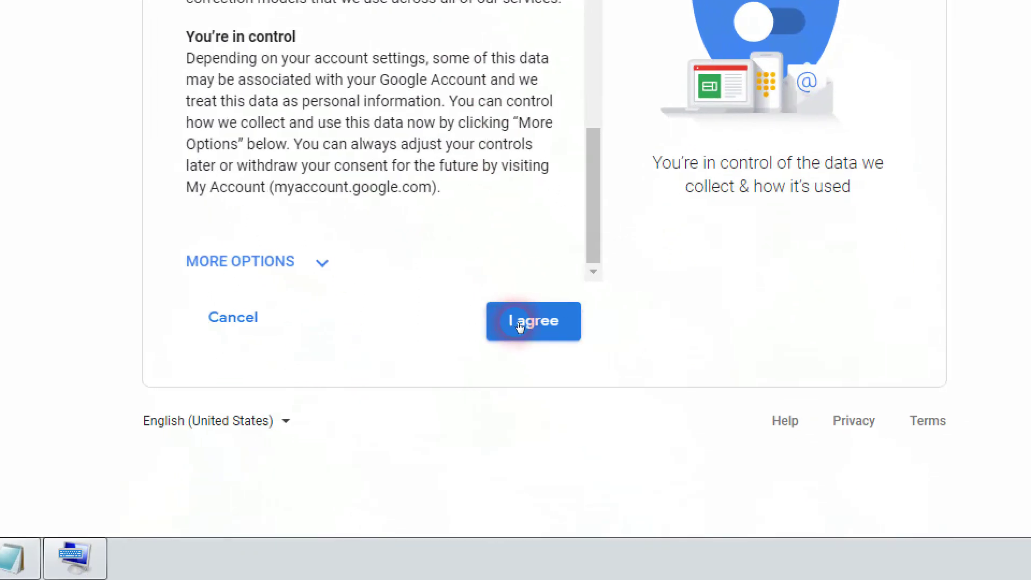
pyautogui.click(534, 321)
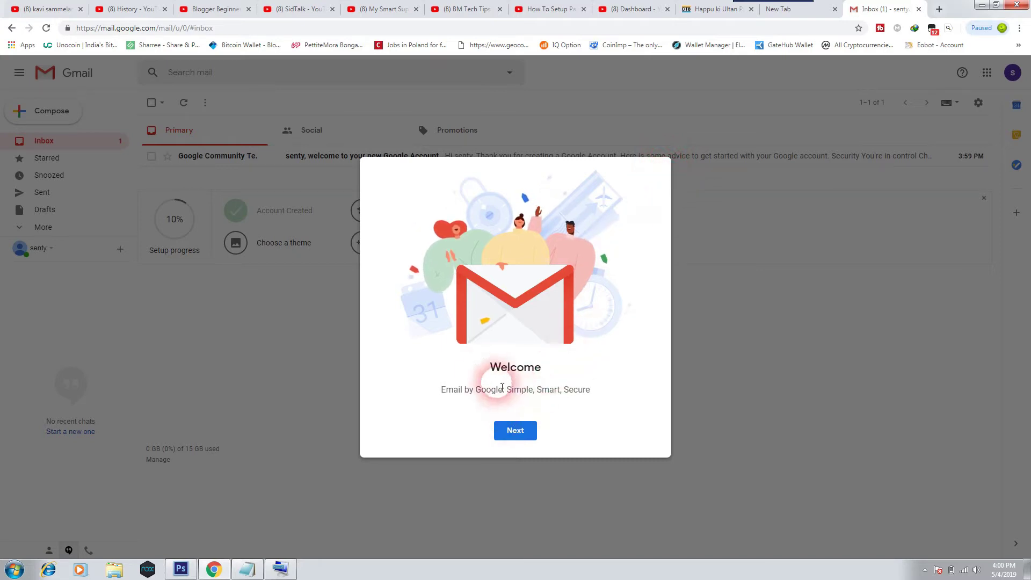
# Get past the Gmail welcome message and accept the suggested inbox view.
pyautogui.moveTo(484, 368); pyautogui.dragTo(540, 369)
pyautogui.click(514, 430)
pyautogui.click(518, 433)
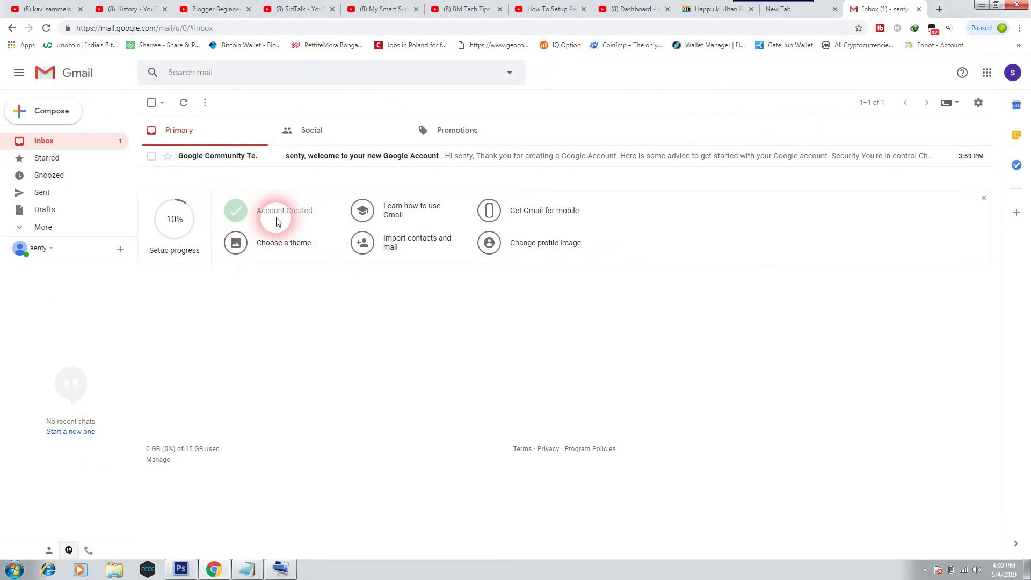
# Go through the Gmail guide and mobile-app offer, close the help panel, and open the theme gallery.
pyautogui.click(396, 214)
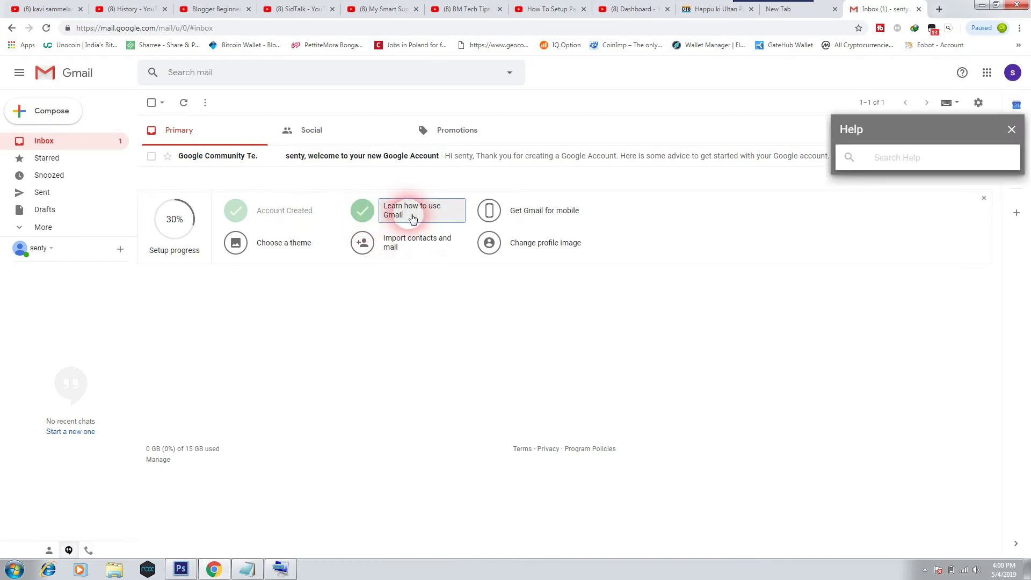
pyautogui.click(525, 213)
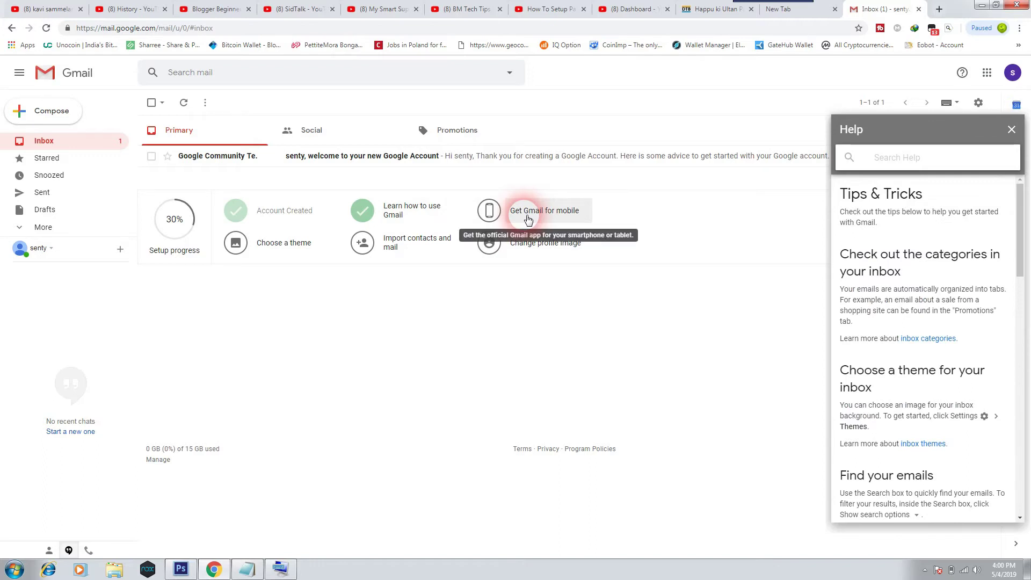
pyautogui.click(527, 217)
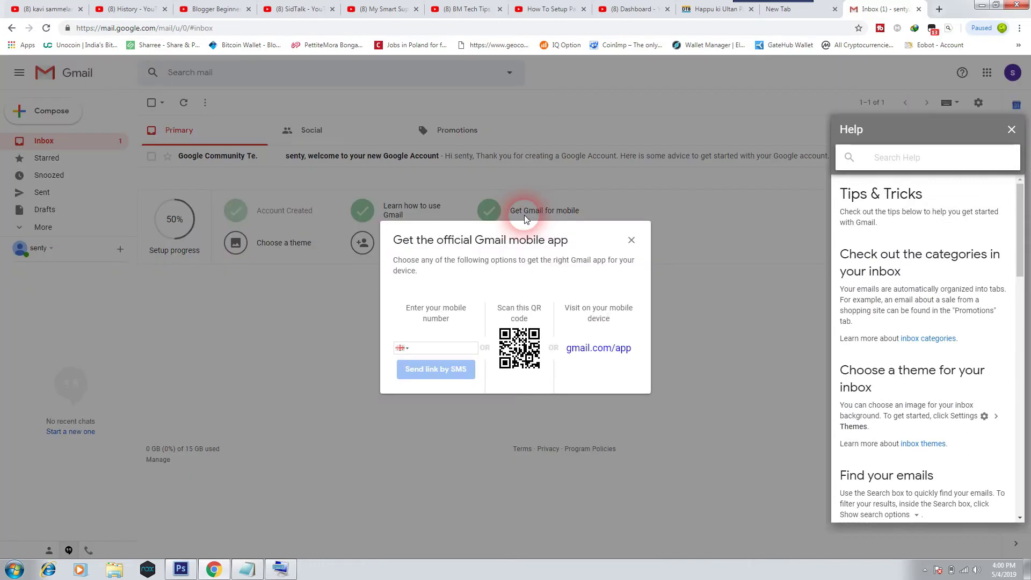
pyautogui.click(632, 241)
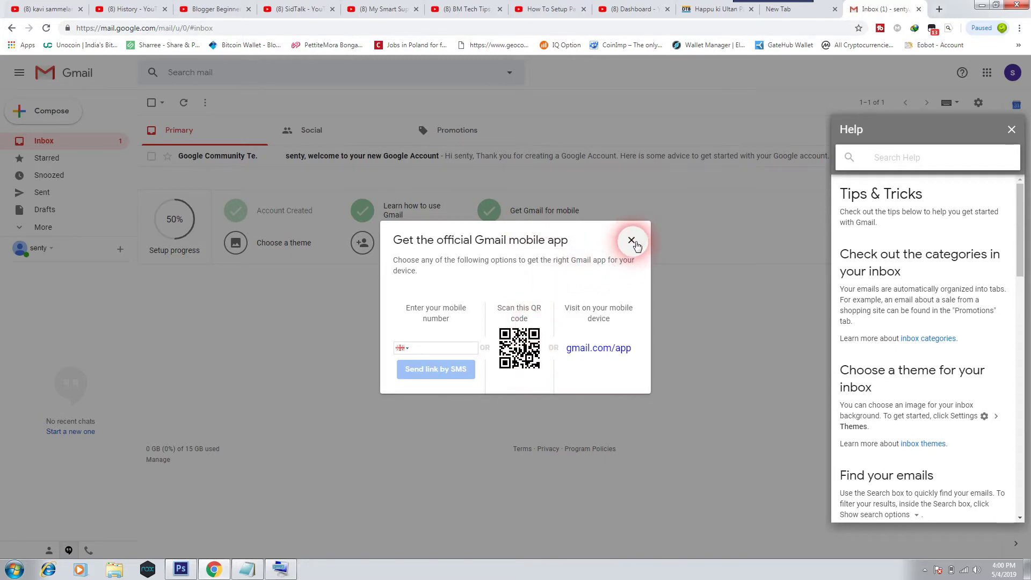
pyautogui.click(1012, 129)
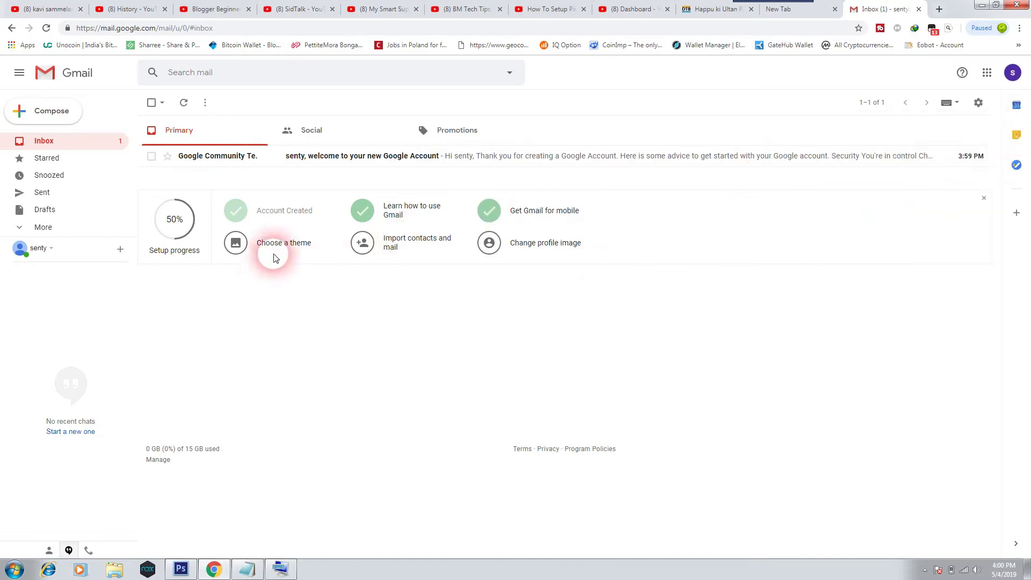
pyautogui.click(294, 247)
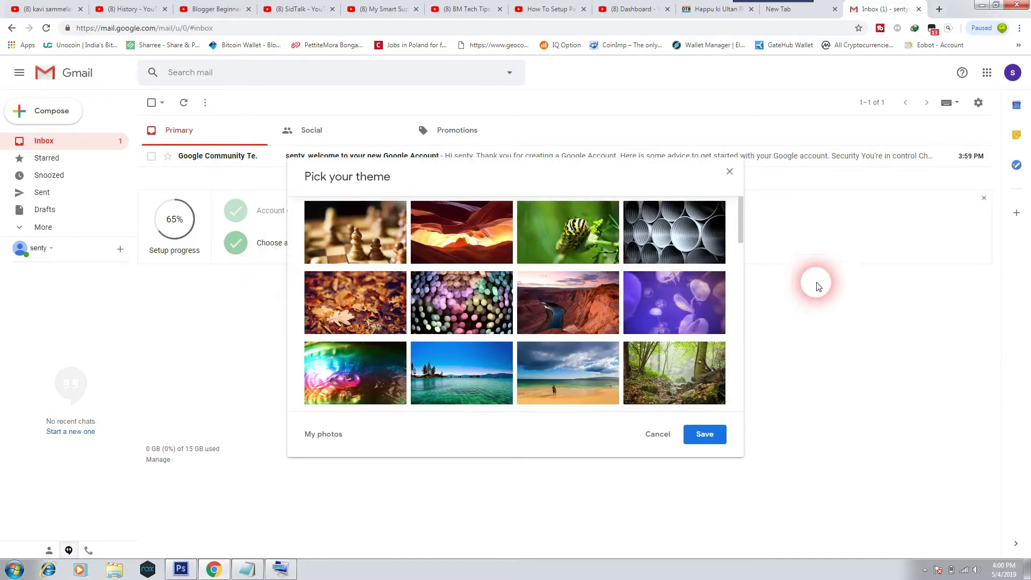
# Preview bokeh lights and Lake Tahoe, save the beach surfer theme, then begin importing contacts and mail.
pyautogui.click(482, 302)
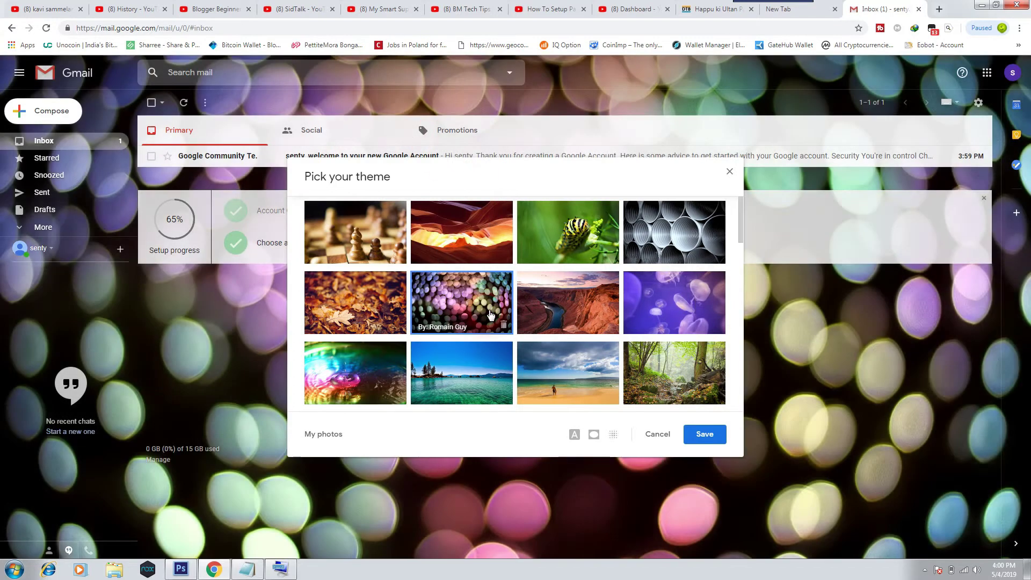
pyautogui.click(472, 373)
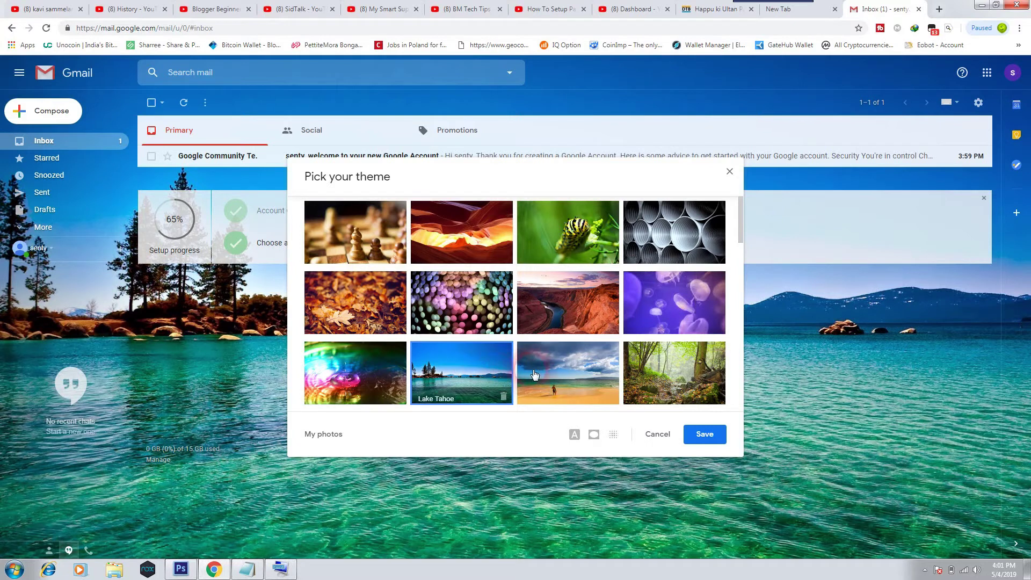
pyautogui.click(563, 366)
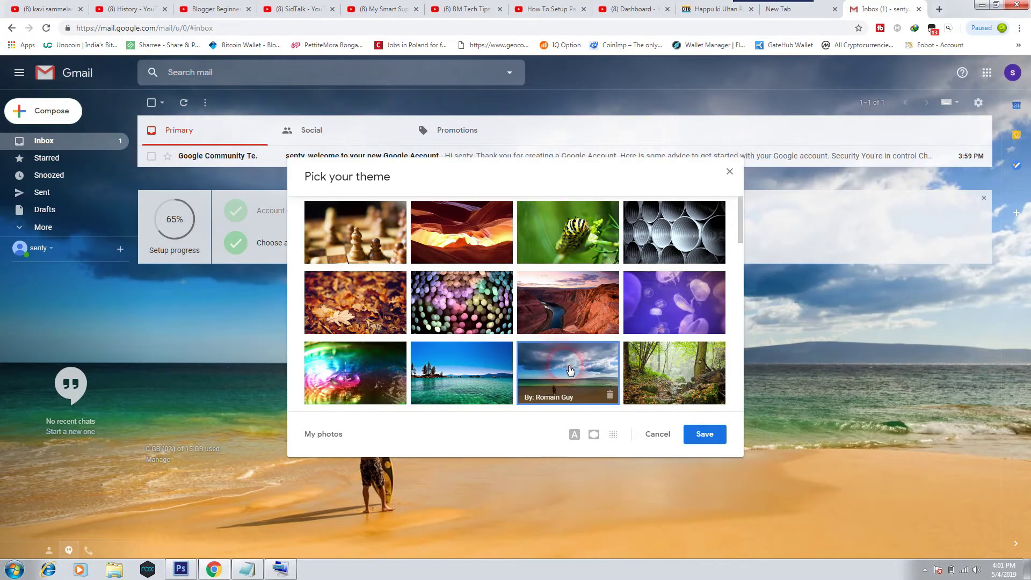
pyautogui.click(708, 435)
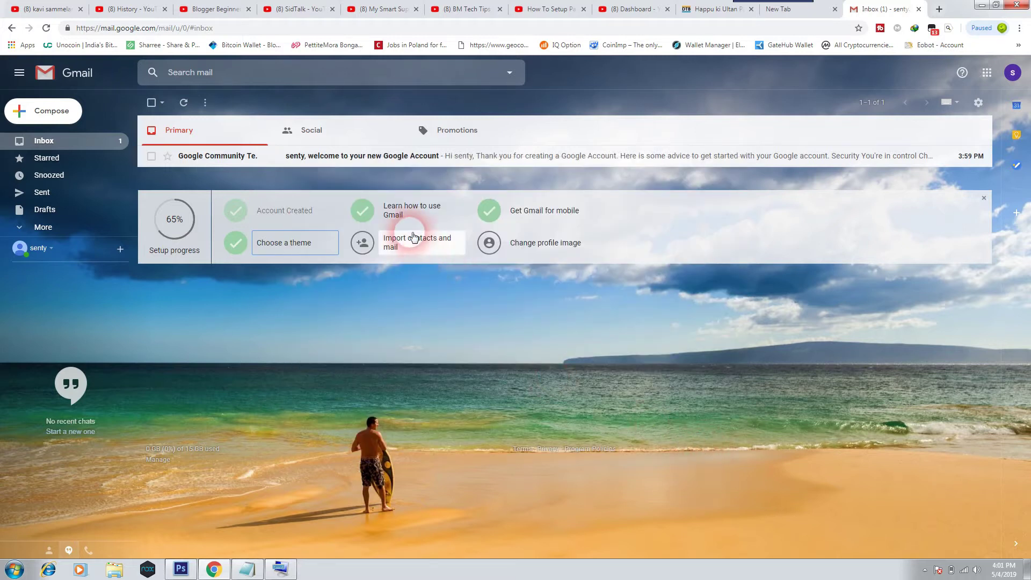
pyautogui.click(412, 249)
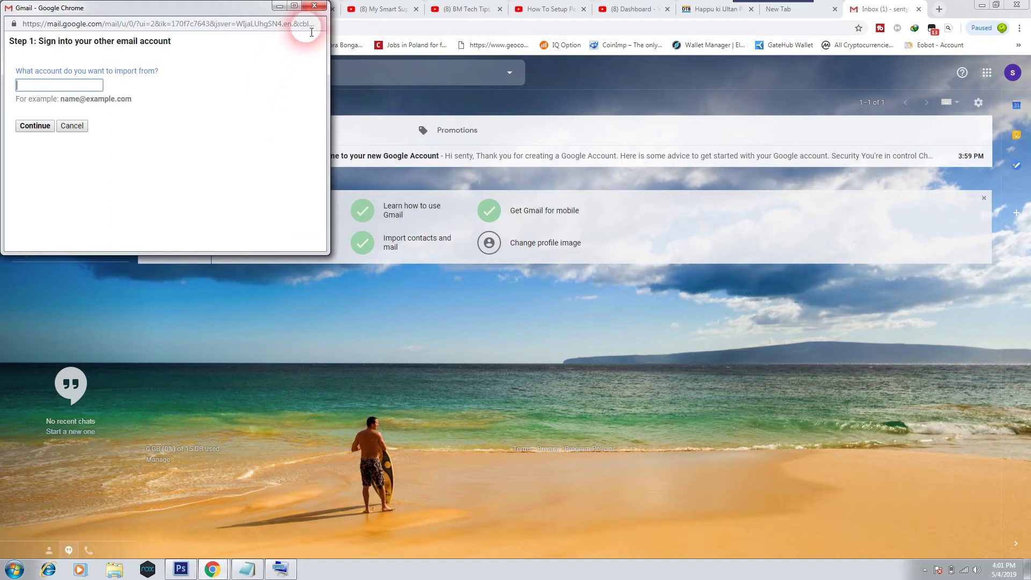
# Close the import window, pick the change-profile-image step, and open the account card at top right.
pyautogui.moveTo(246, 11); pyautogui.dragTo(254, 239)
pyautogui.click(298, 238)
pyautogui.click(553, 245)
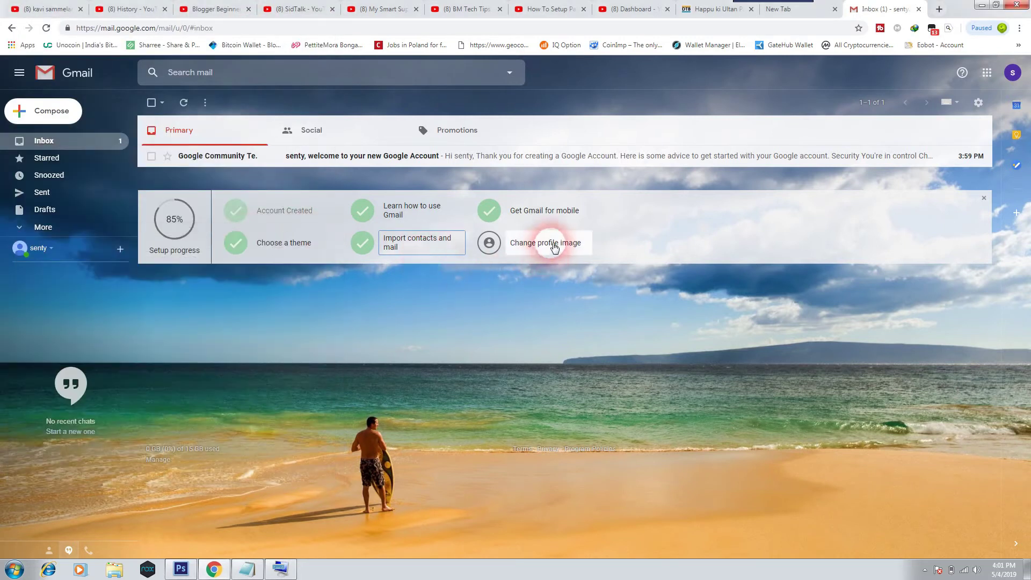
pyautogui.click(540, 247)
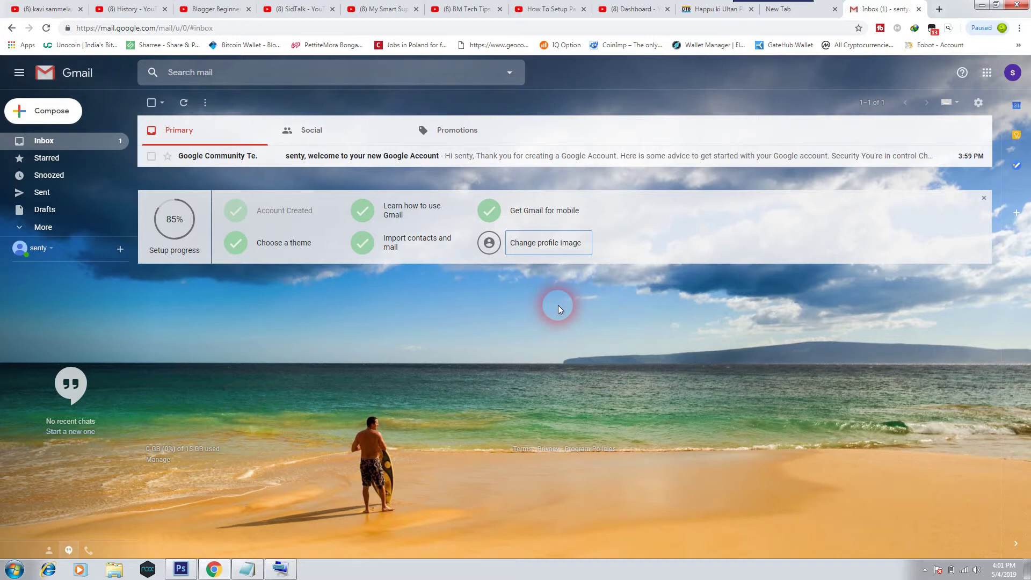
pyautogui.click(1017, 74)
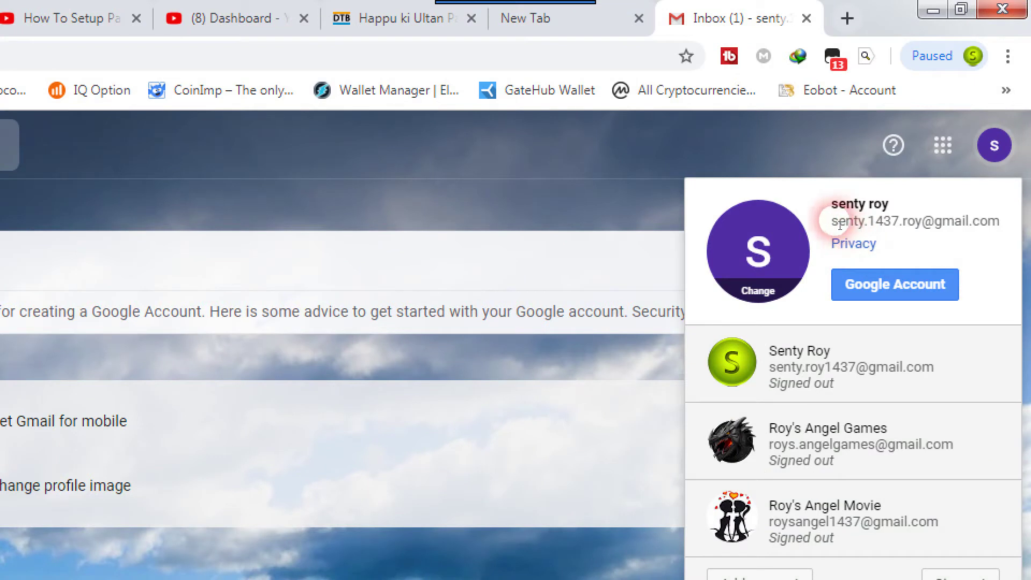
# Copy the account's name and e-mail address from the account card, close it, and minimise Chrome.
pyautogui.moveTo(829, 224); pyautogui.dragTo(831, 225)
pyautogui.hotkey('ctrl', 'c')
pyautogui.click(995, 222)
pyautogui.rightClick(898, 222)
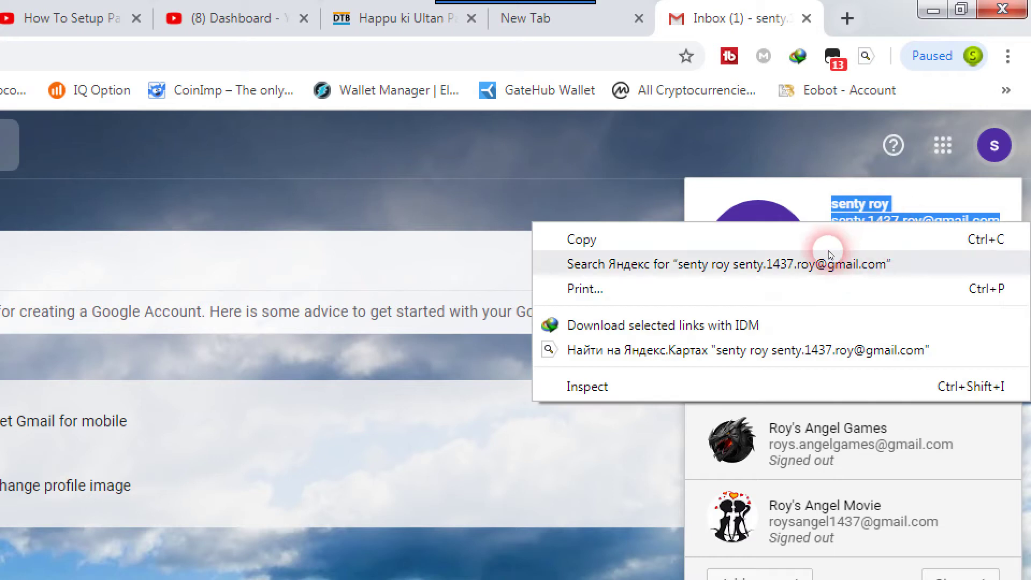
pyautogui.click(826, 244)
pyautogui.click(918, 218)
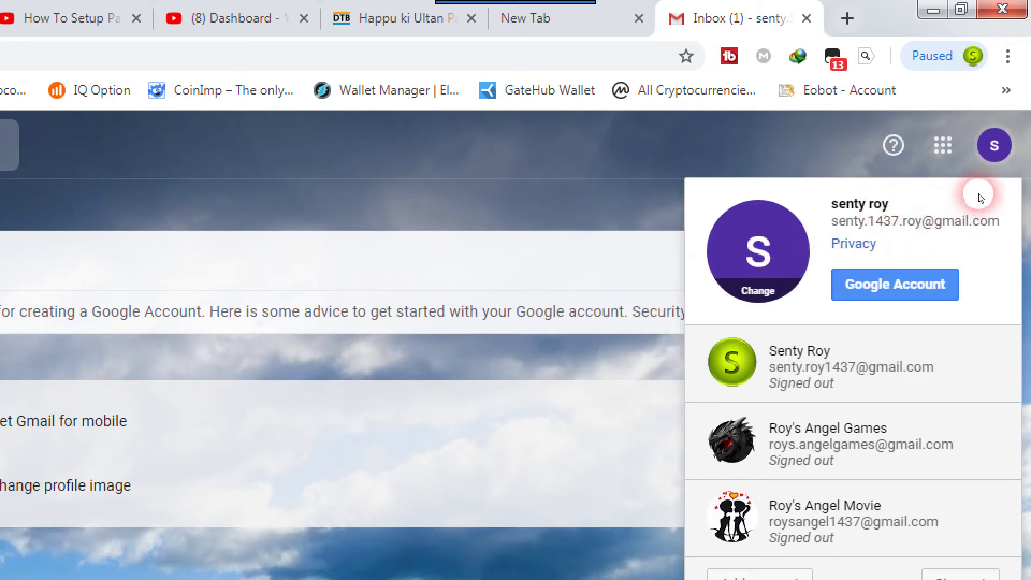
pyautogui.click(769, 145)
pyautogui.click(932, 10)
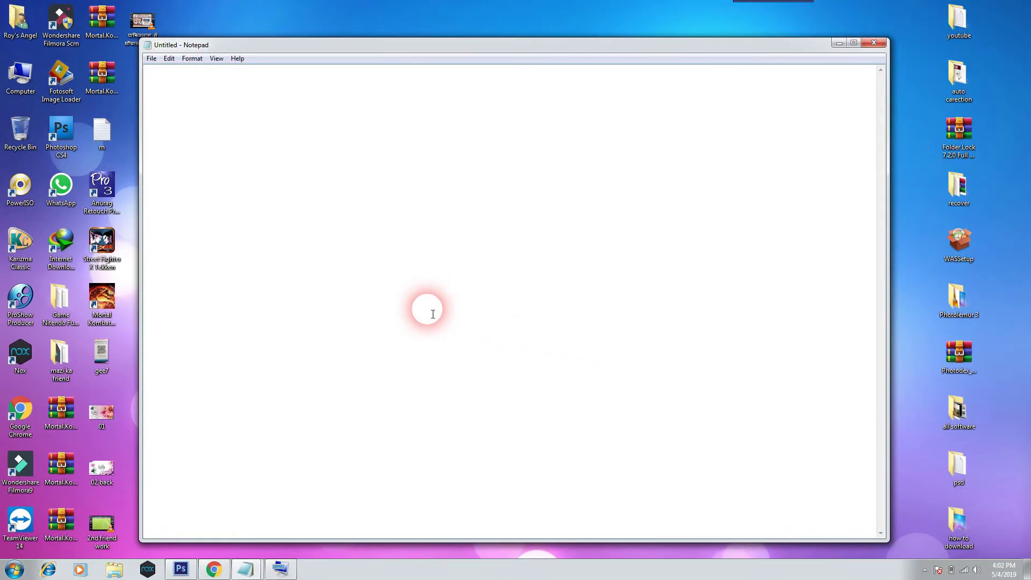
# Paste the details into Notepad as a 'gmail id:' line with the address and a dashed 'password:' line.
pyautogui.hotkey('ctrl', 'v')
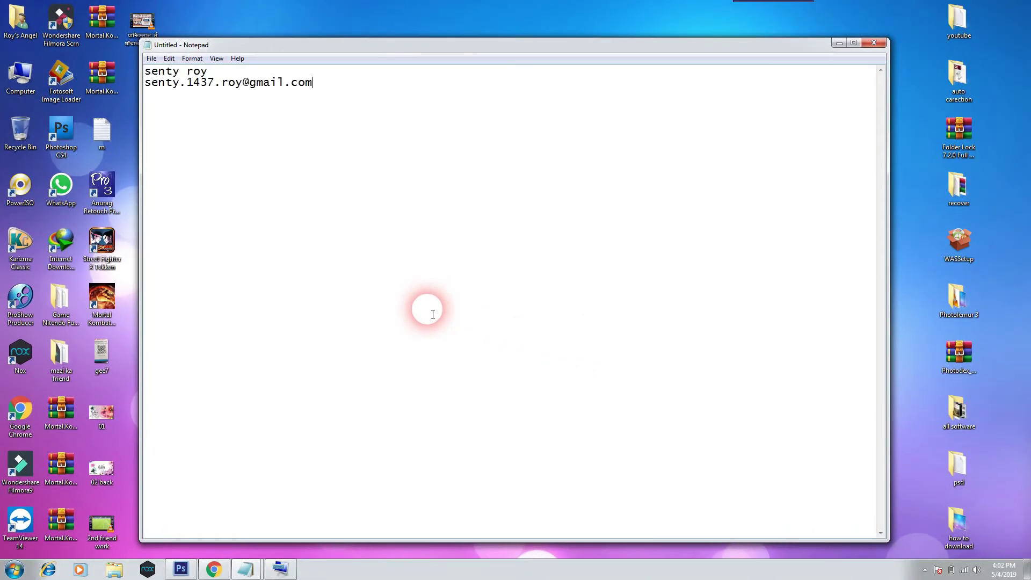
pyautogui.moveTo(207, 70); pyautogui.dragTo(107, 76)
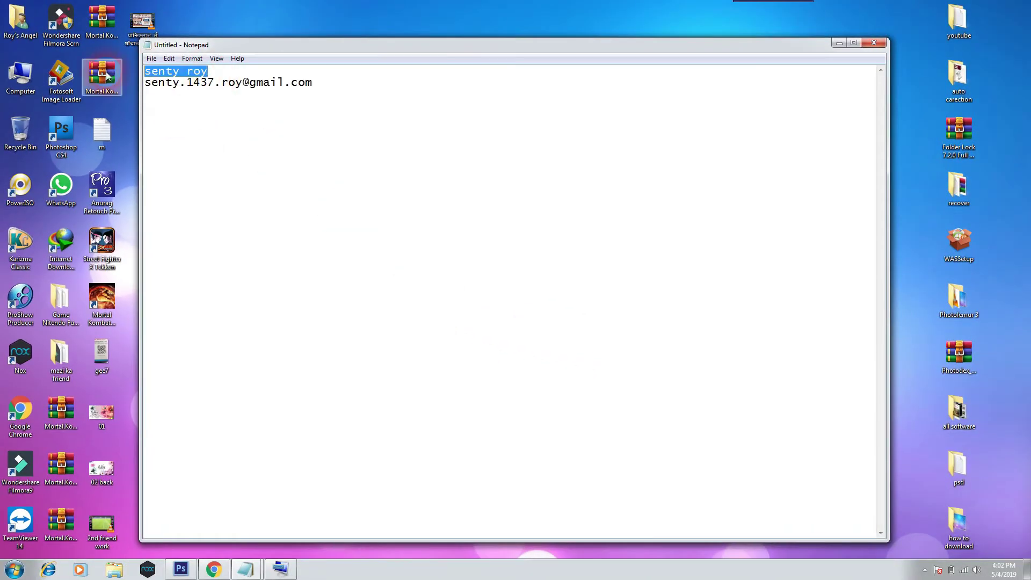
pyautogui.write('gmai')
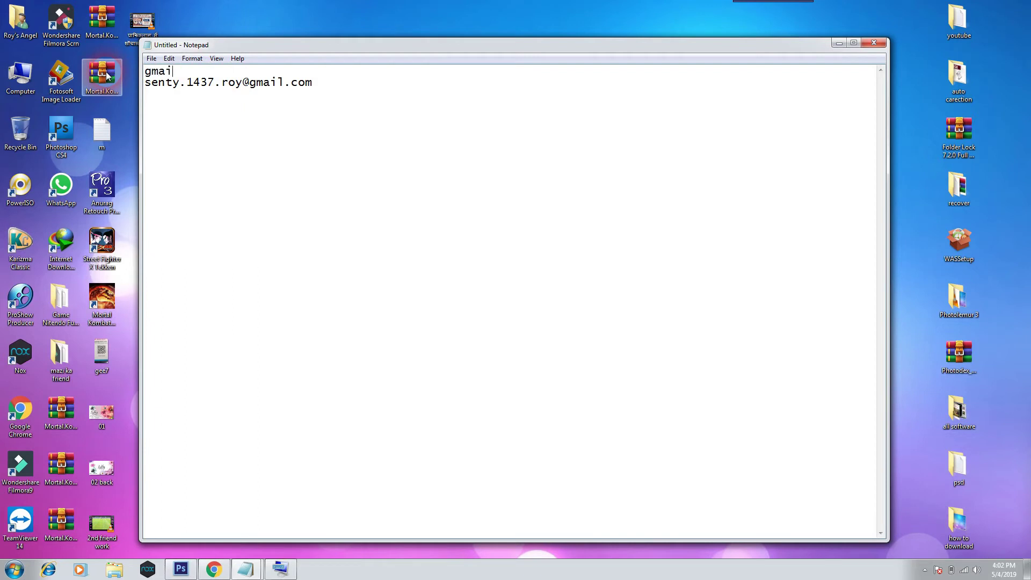
pyautogui.write('l if')
pyautogui.press('Delete')
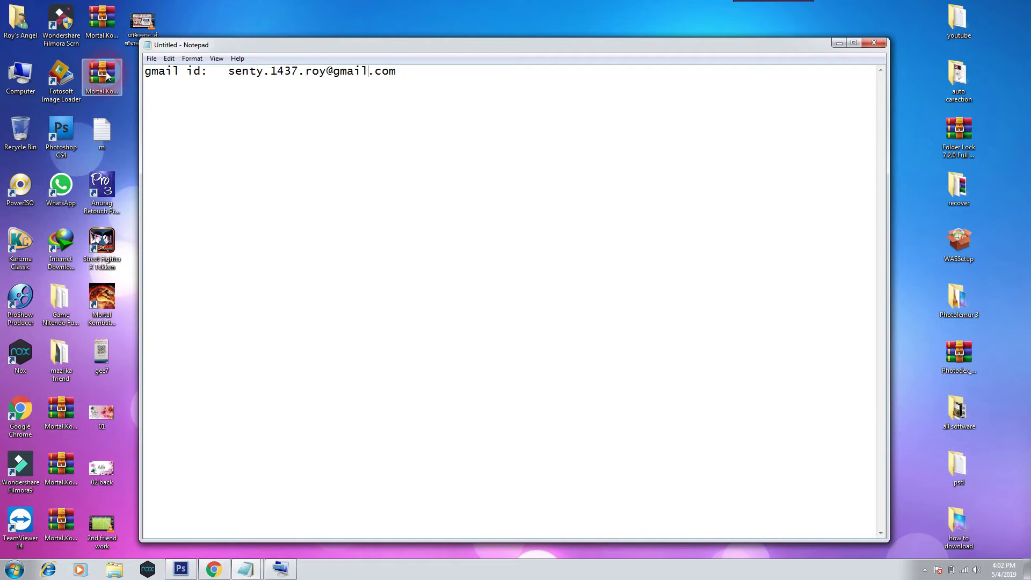
pyautogui.write('passw')
pyautogui.write('ord:   -----------------------')
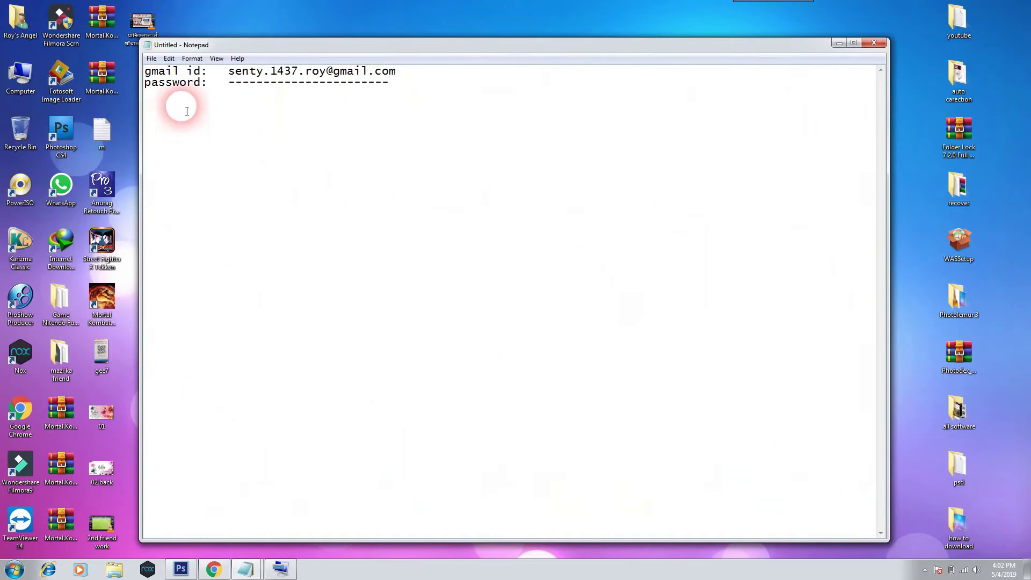
pyautogui.click(151, 58)
# Save the note as 'g' on the Desktop, close Notepad, and bring the Gmail inbox back.
pyautogui.click(171, 106)
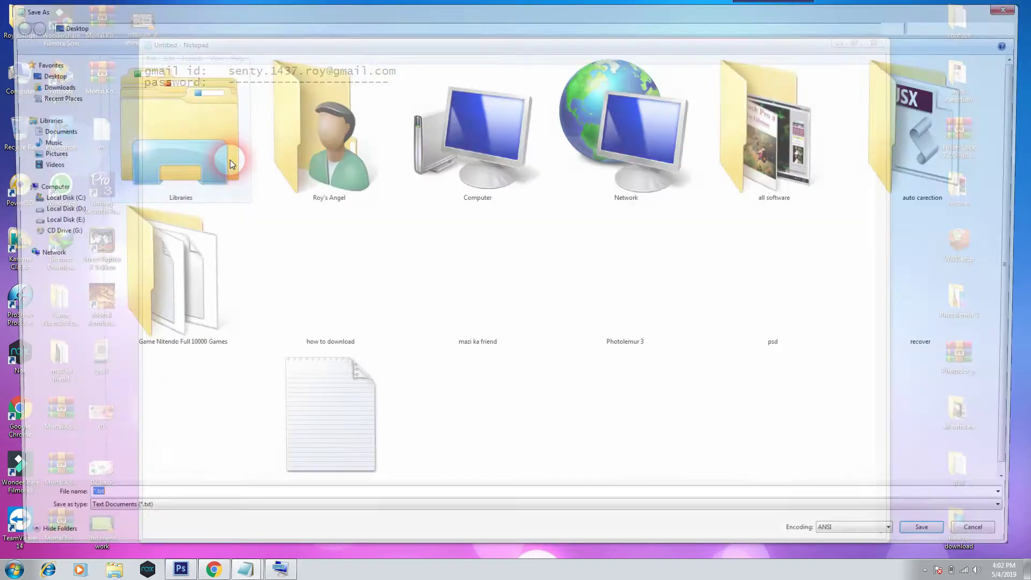
pyautogui.click(46, 73)
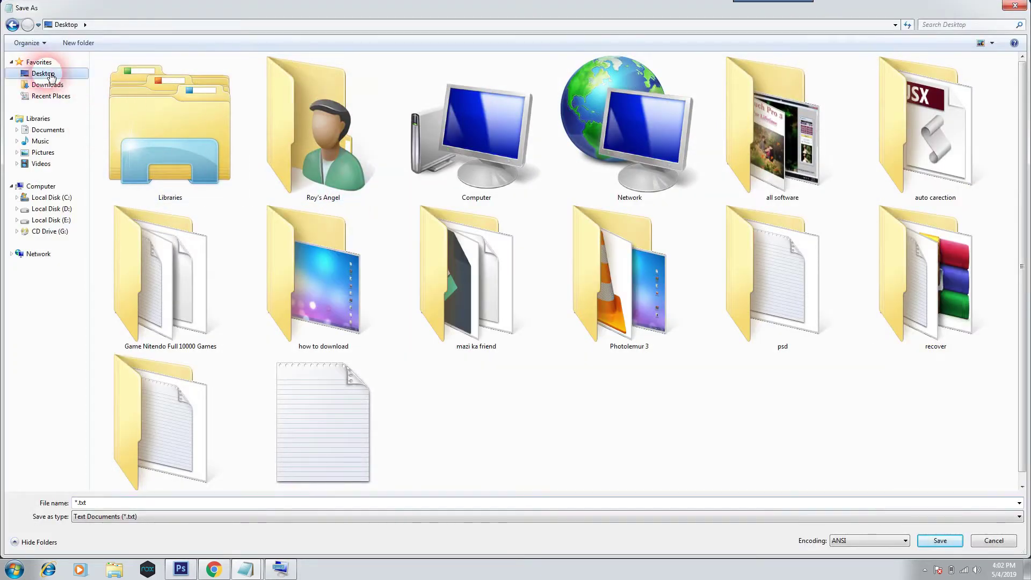
pyautogui.click(955, 543)
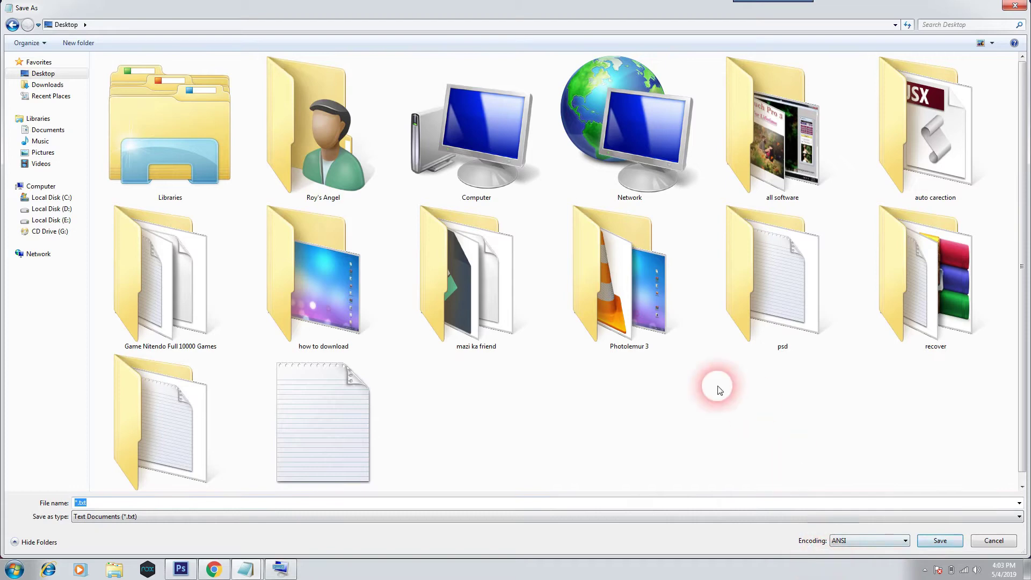
pyautogui.press('Escape')
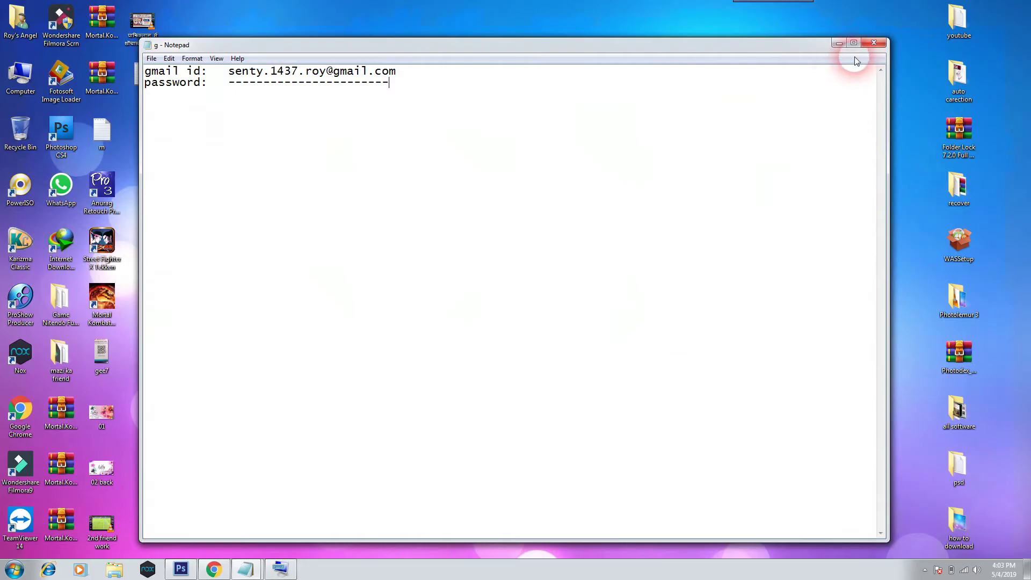
pyautogui.click(872, 43)
pyautogui.click(213, 569)
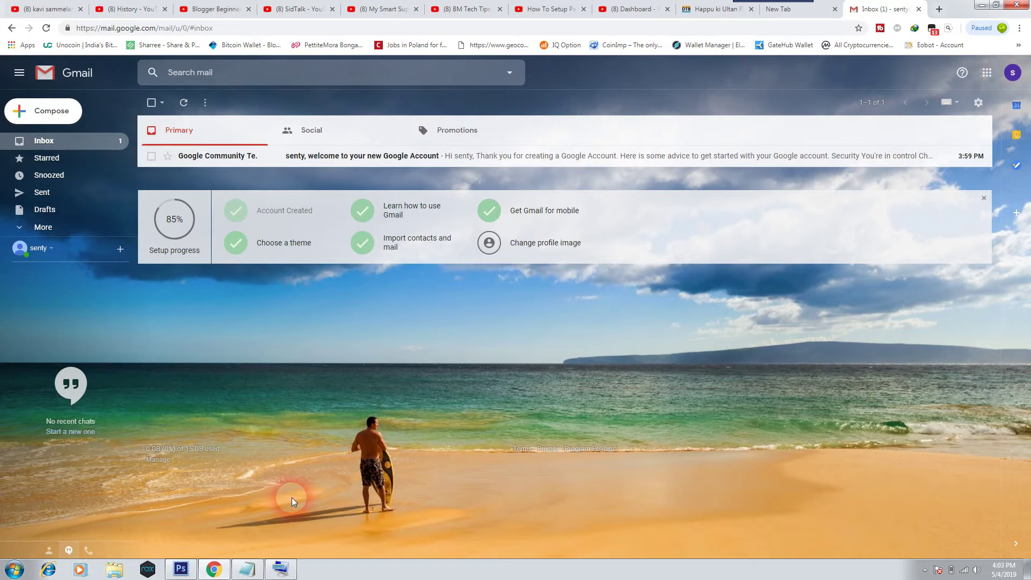
# Copy the all-free-download.com free-vectors link from the text note in the youtube folder.
pyautogui.click(992, 5)
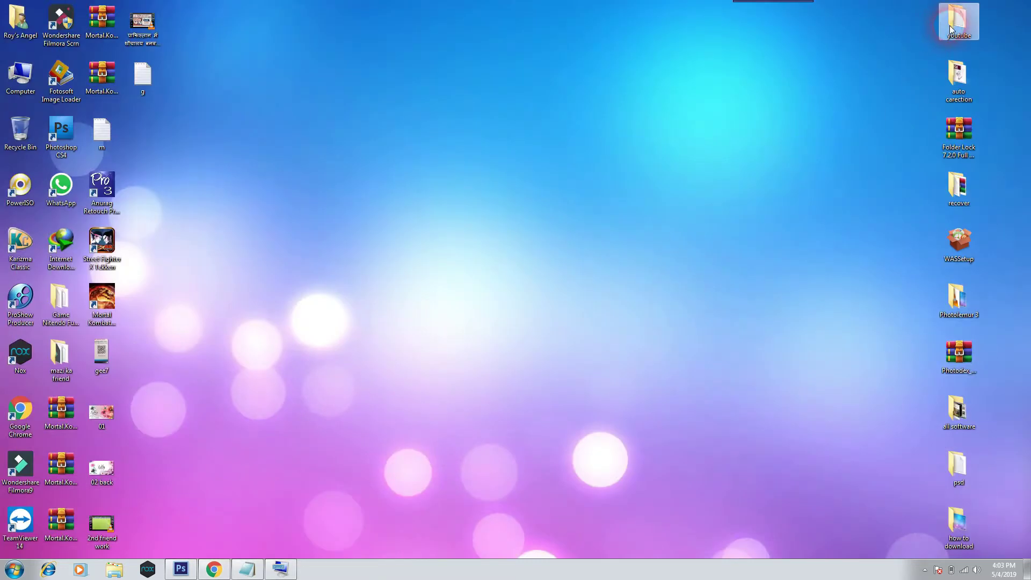
pyautogui.doubleClick(949, 28)
pyautogui.doubleClick(232, 86)
pyautogui.moveTo(455, 102); pyautogui.dragTo(127, 74)
pyautogui.rightClick(280, 79)
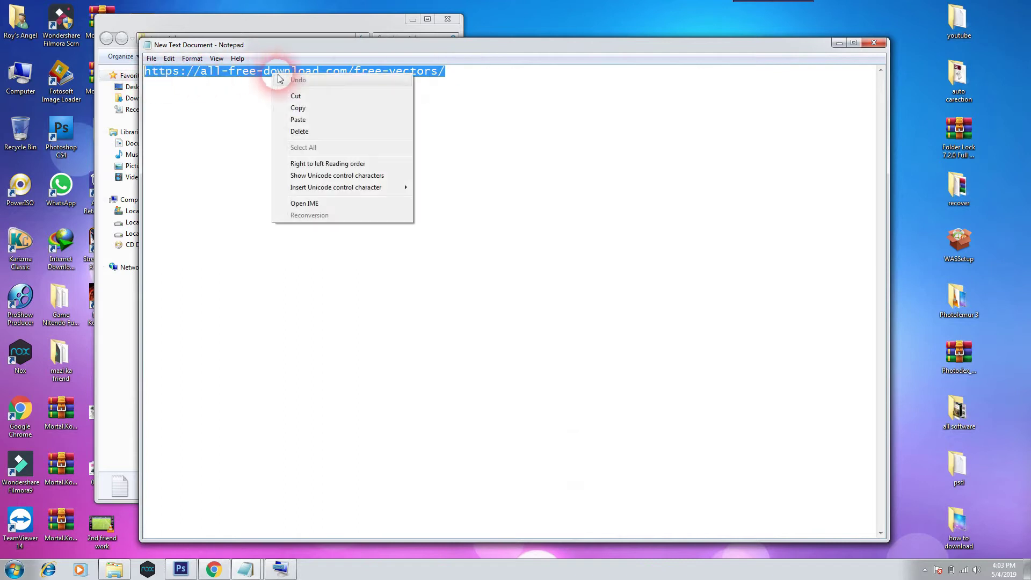
pyautogui.click(302, 108)
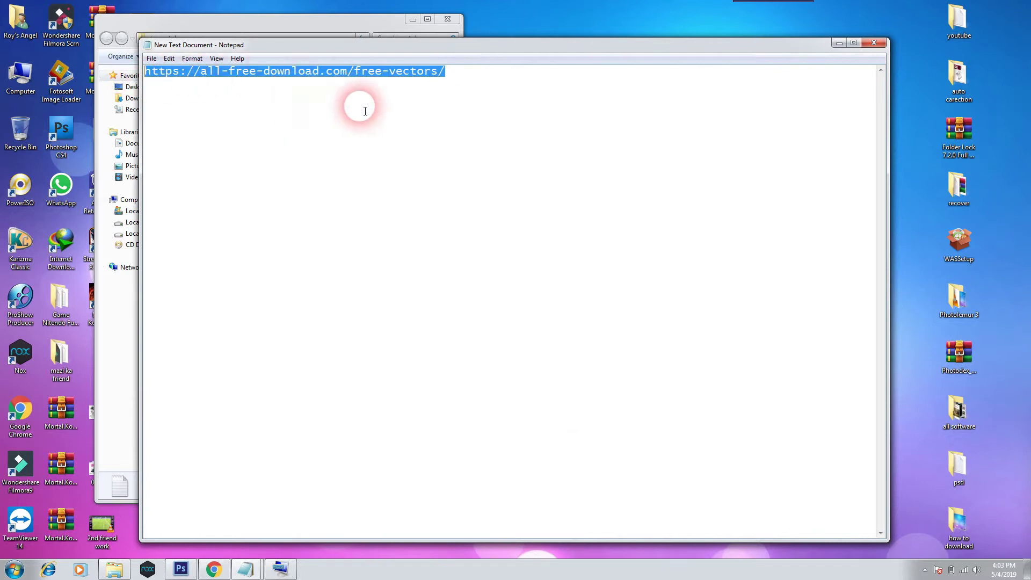
# Close the note and youtube folder, restore Chrome, and open a new blank tab.
pyautogui.click(880, 45)
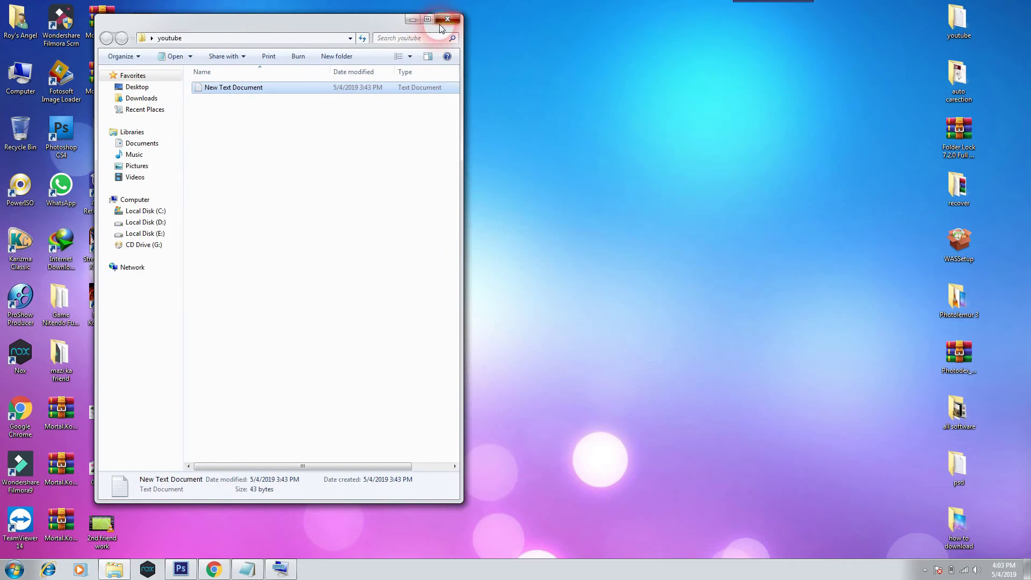
pyautogui.click(447, 19)
pyautogui.click(208, 569)
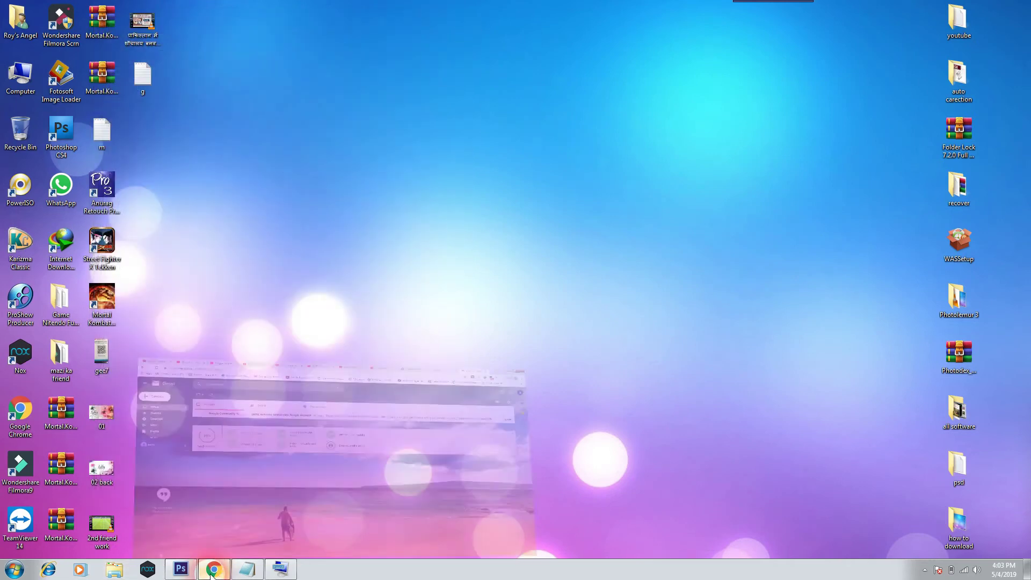
pyautogui.click(937, 10)
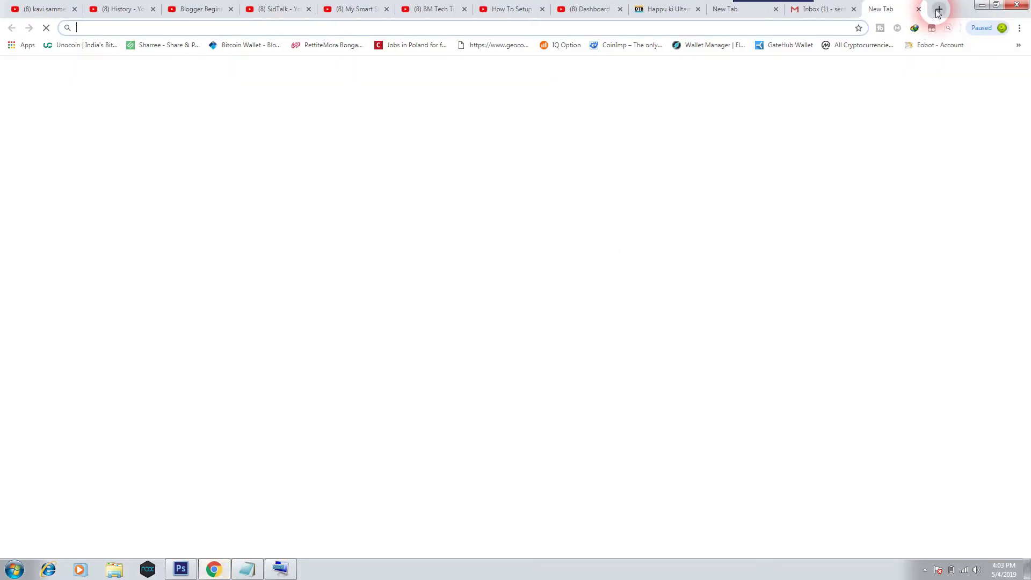
# Load the pasted free-vectors link and search the site's free vectors for '3d logo'.
pyautogui.rightClick(243, 30)
pyautogui.click(262, 96)
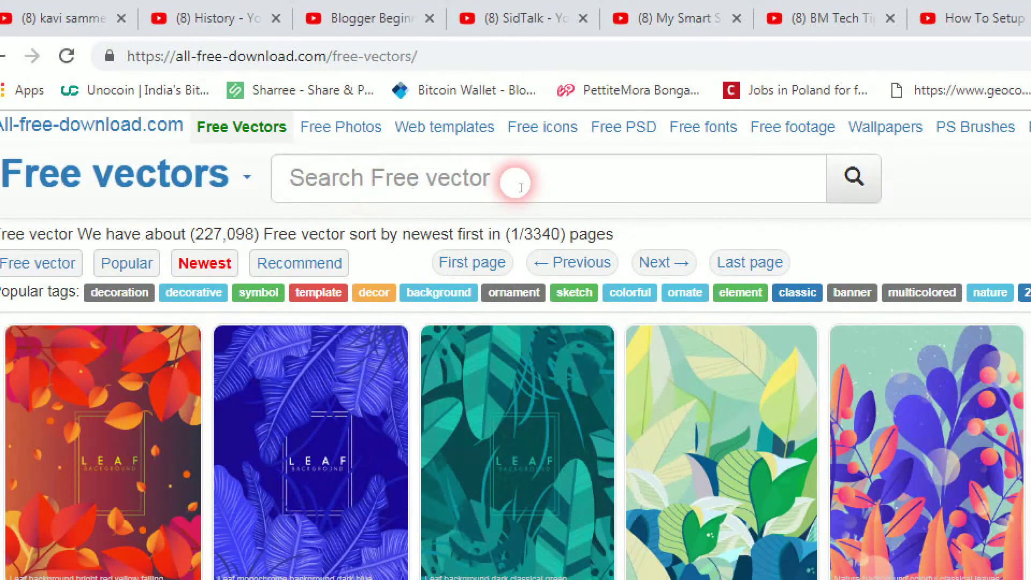
pyautogui.click(271, 93)
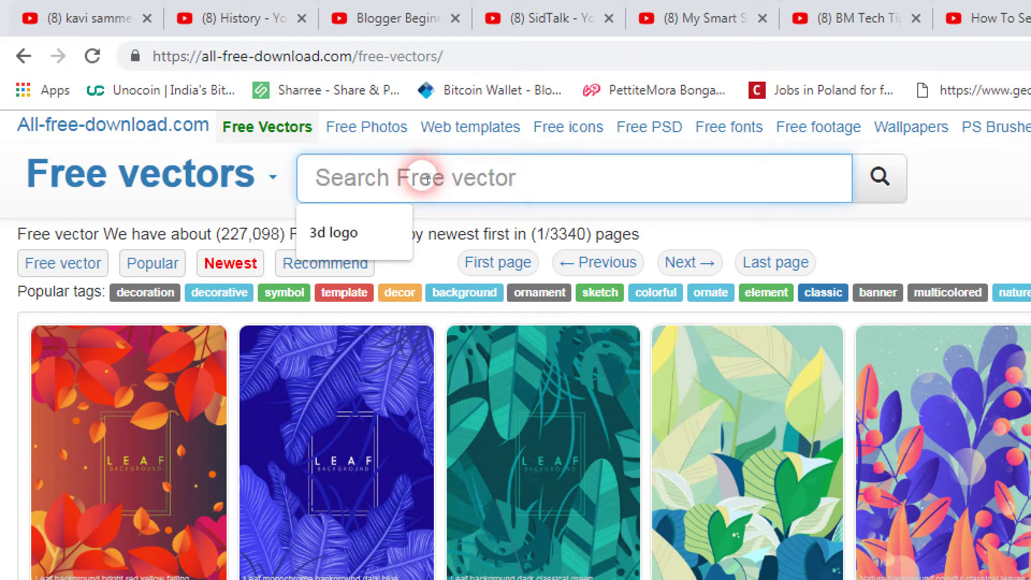
pyautogui.click(360, 231)
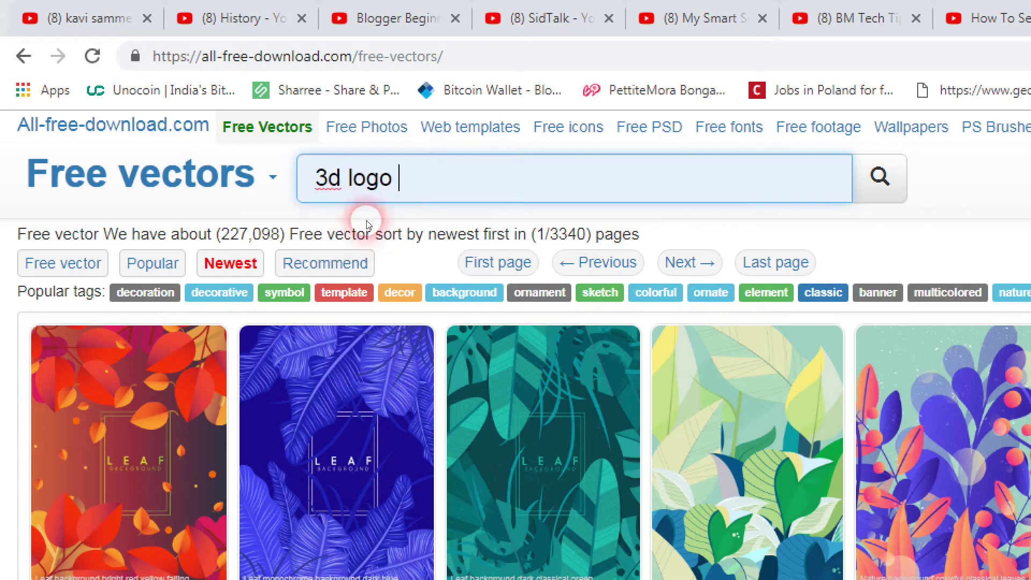
pyautogui.click(333, 186)
pyautogui.click(396, 186)
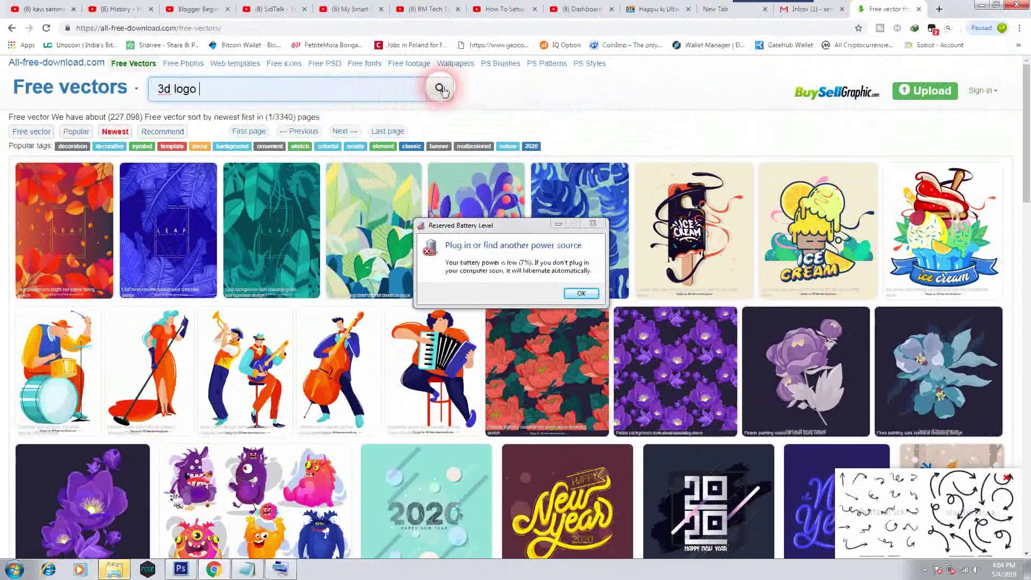
pyautogui.click(440, 89)
pyautogui.click(544, 222)
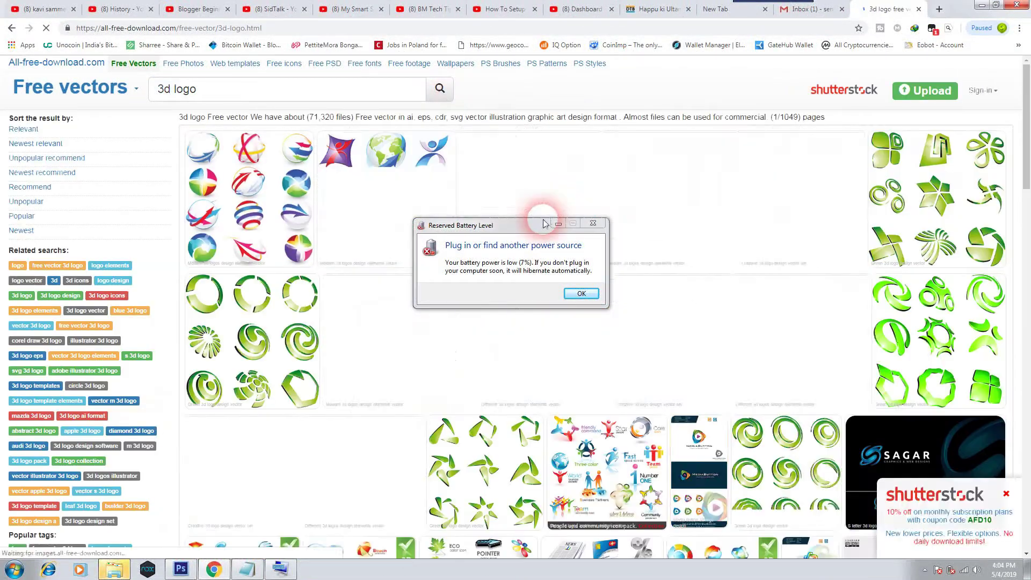
# Bring the 3d logo results in front of the warning and scroll down through them.
pyautogui.click(724, 492)
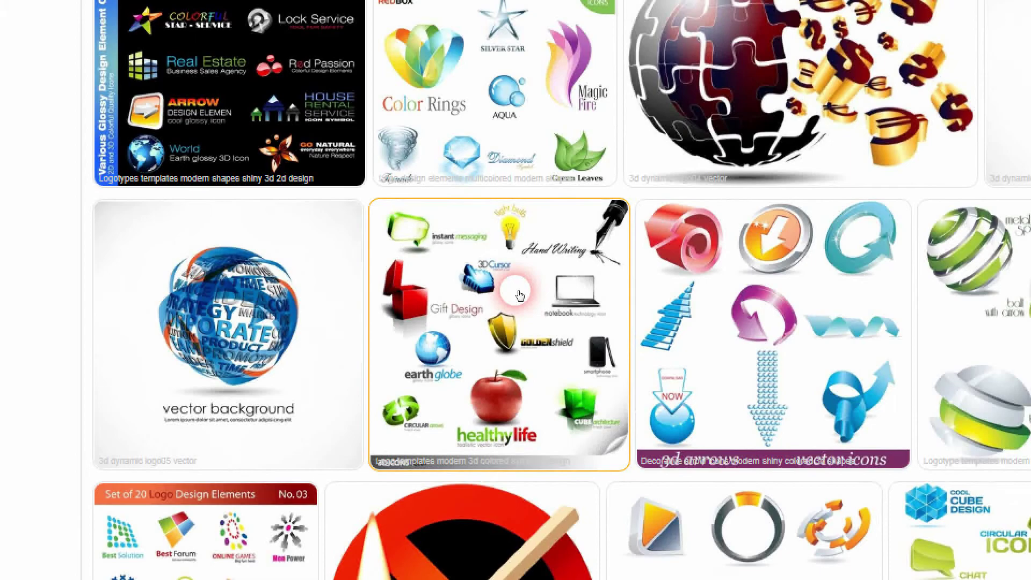
pyautogui.scroll(-4, 519, 295)
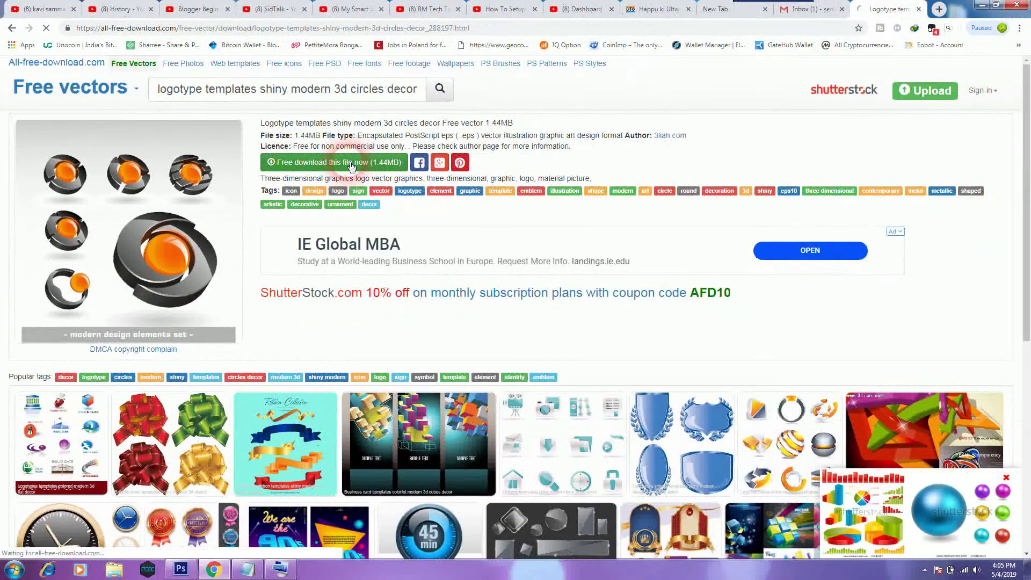
# Download the 1.44 MB threedimensional_vector_graphics_logo_288197.zip with IDM and open its Compressed\dm folder.
pyautogui.click(384, 191)
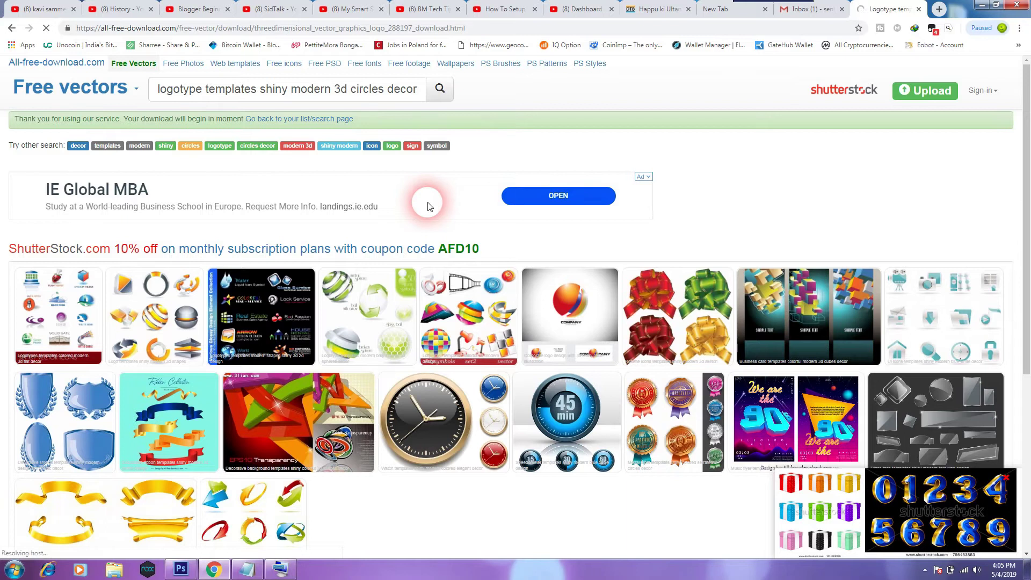
pyautogui.moveTo(453, 212); pyautogui.dragTo(590, 107)
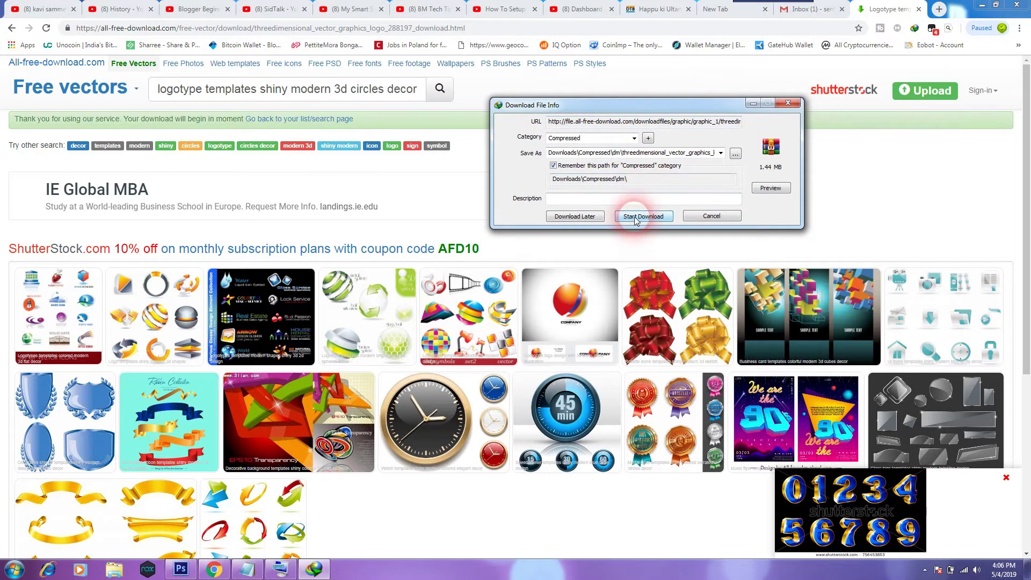
pyautogui.moveTo(639, 106); pyautogui.dragTo(617, 116)
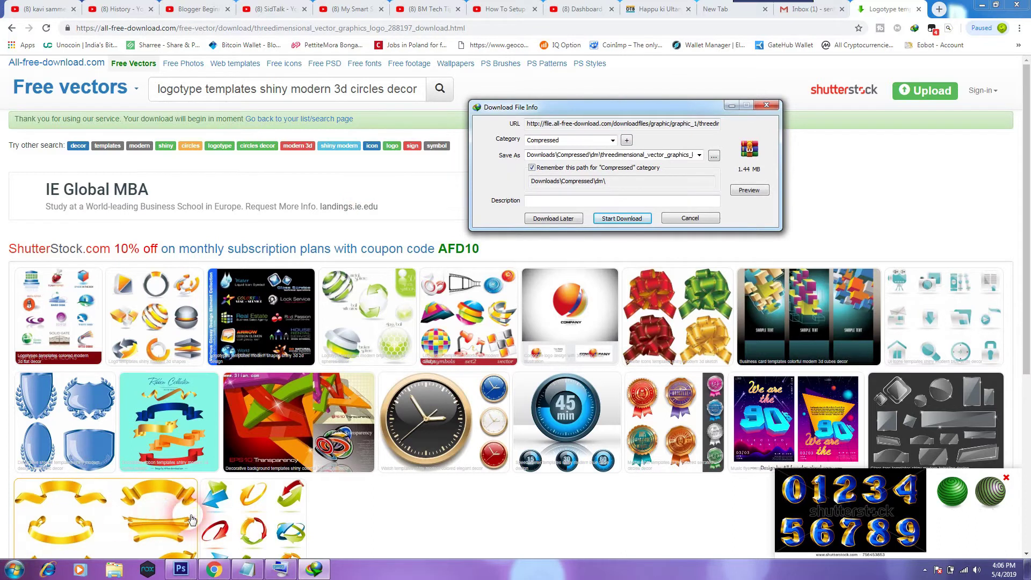
pyautogui.click(618, 218)
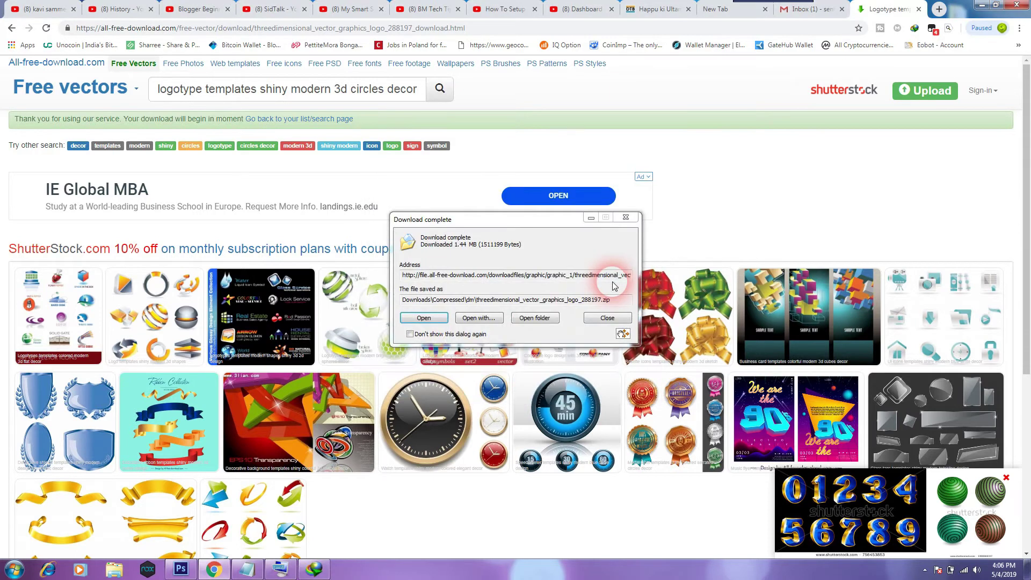
pyautogui.click(526, 318)
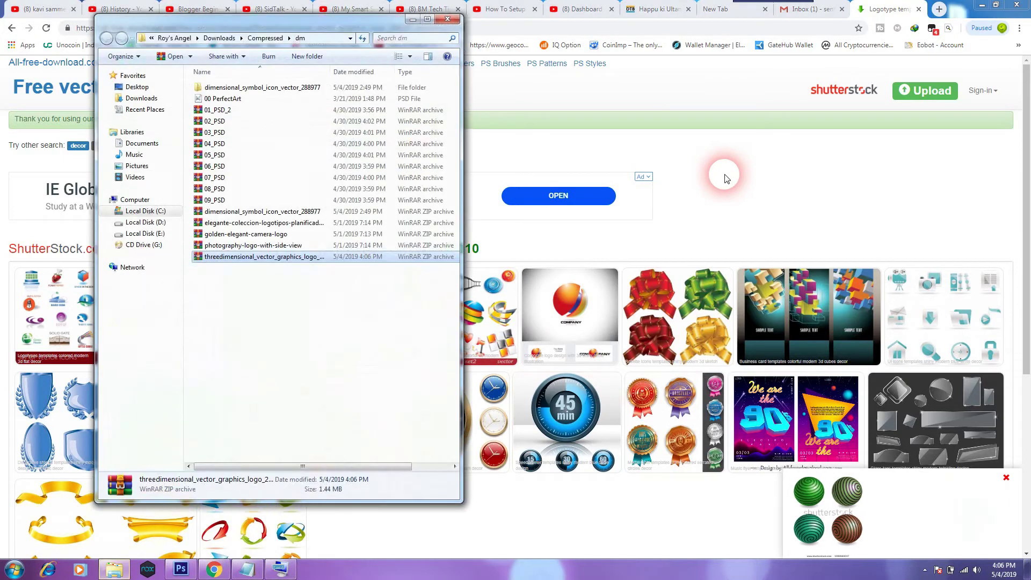
# Extract the downloaded 3d logo zip archive into its own folder with WinRAR.
pyautogui.doubleClick(230, 263)
pyautogui.click(222, 191)
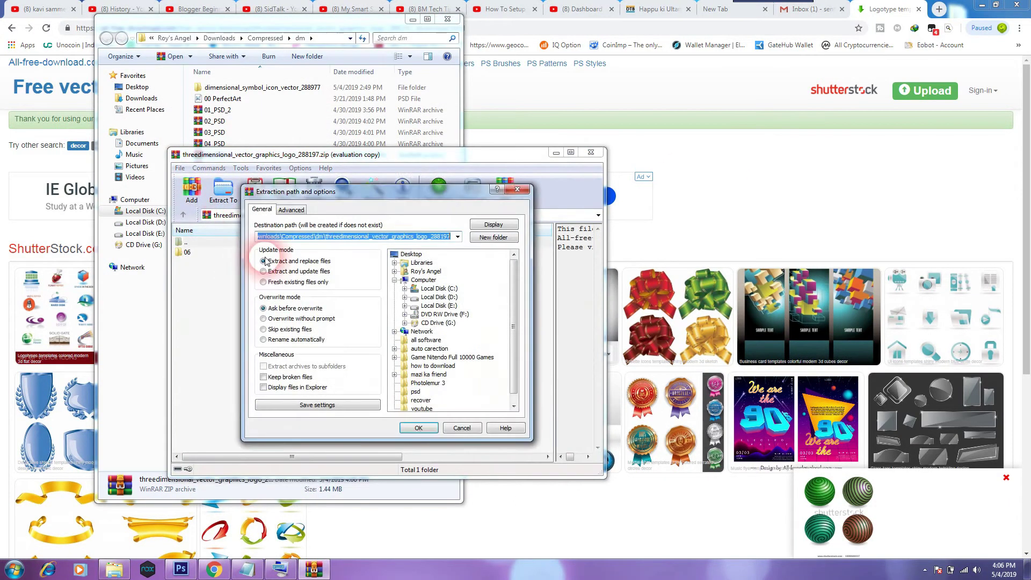
pyautogui.click(419, 427)
pyautogui.click(435, 322)
pyautogui.click(420, 425)
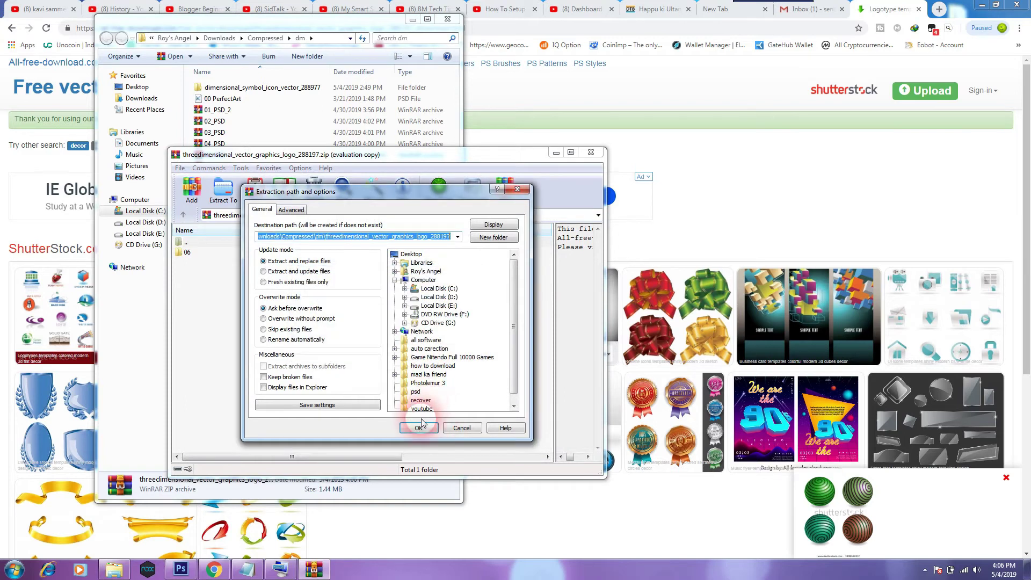
pyautogui.click(589, 154)
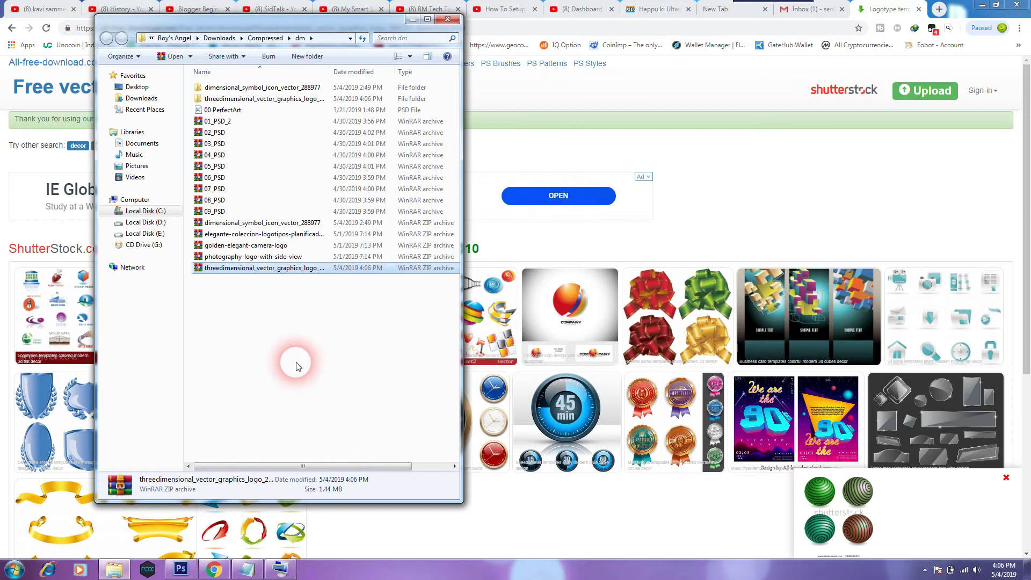
# Open the extracted threedimensional_vector_graphics_logo_288197 folder and its 06 subfolder.
pyautogui.click(296, 367)
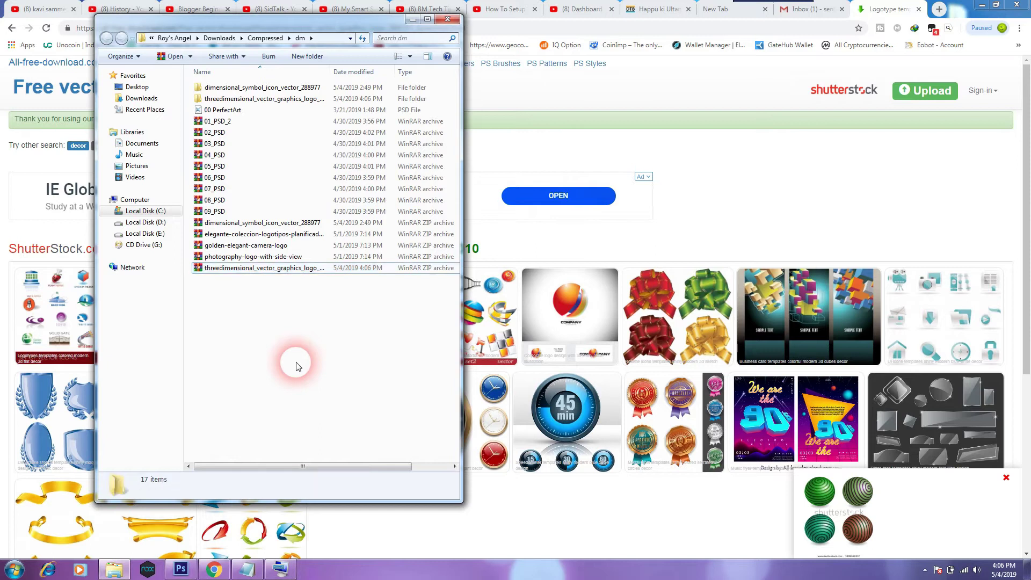
pyautogui.click(281, 103)
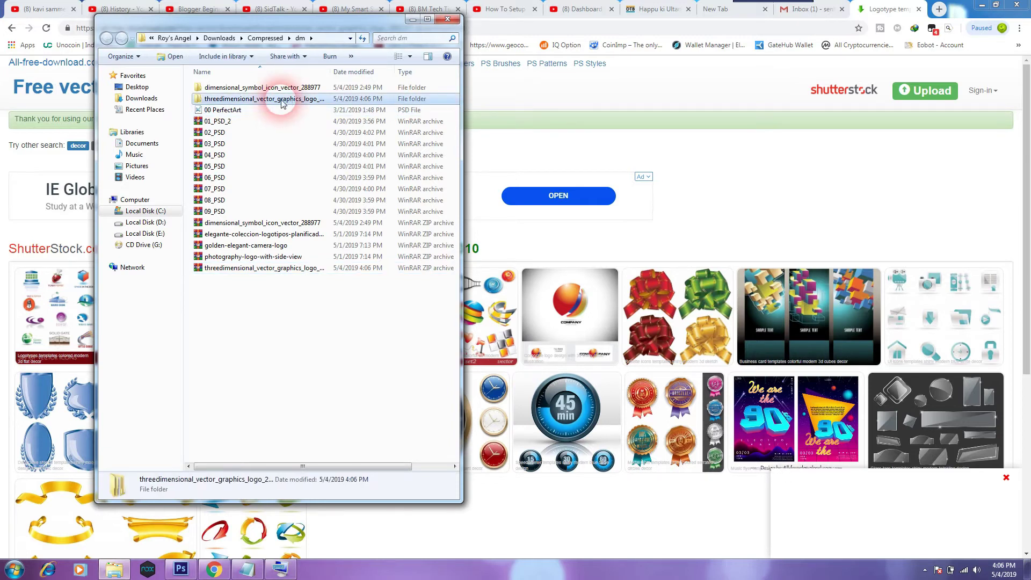
pyautogui.doubleClick(281, 101)
pyautogui.doubleClick(224, 87)
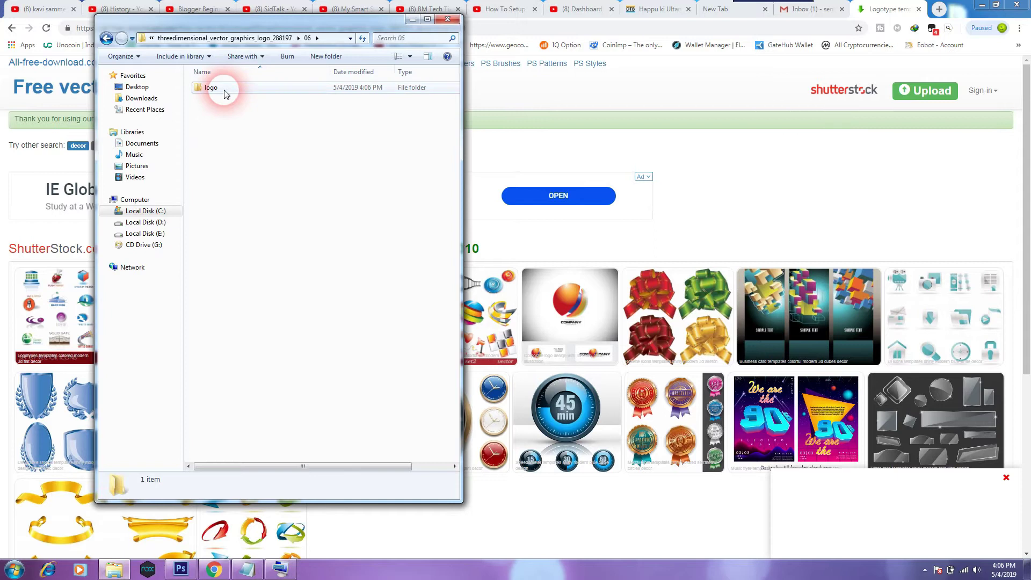
# Open the logo folder full-screen and look through its JPEG and EPS files.
pyautogui.doubleClick(225, 91)
pyautogui.doubleClick(438, 21)
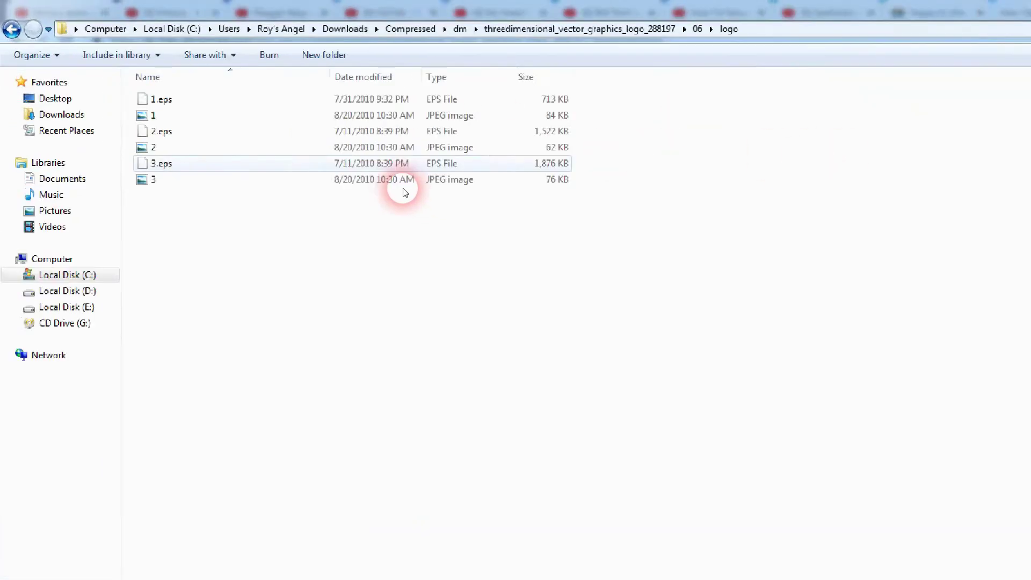
pyautogui.click(144, 147)
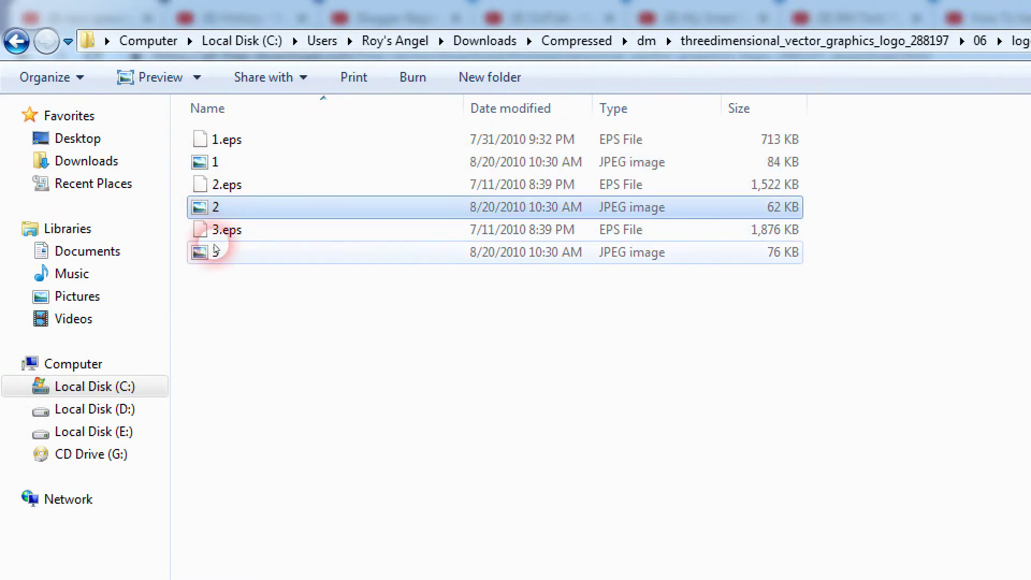
pyautogui.click(215, 249)
pyautogui.click(229, 141)
pyautogui.click(229, 185)
pyautogui.click(230, 230)
pyautogui.click(238, 142)
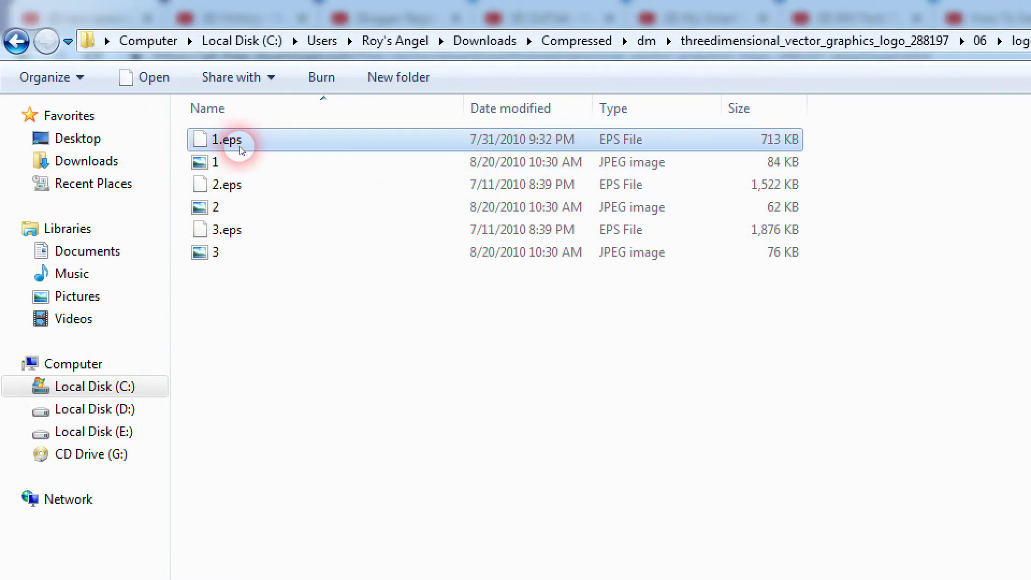
# Switch to Extra Large Icons and review 1.eps, 2.eps, 3.eps and the orange sphere JPEG.
pyautogui.click(980, 40)
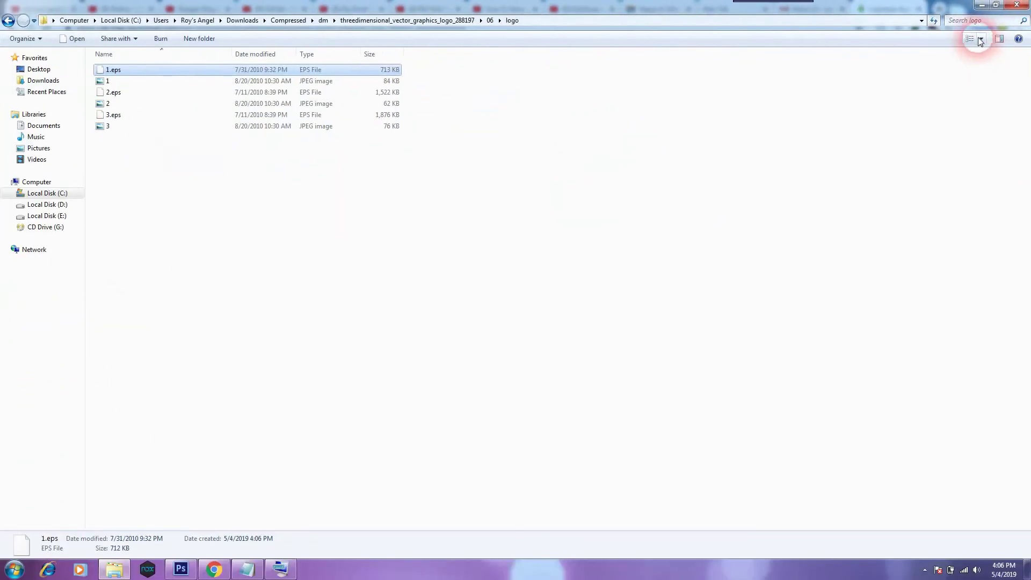
pyautogui.click(984, 9)
pyautogui.click(480, 296)
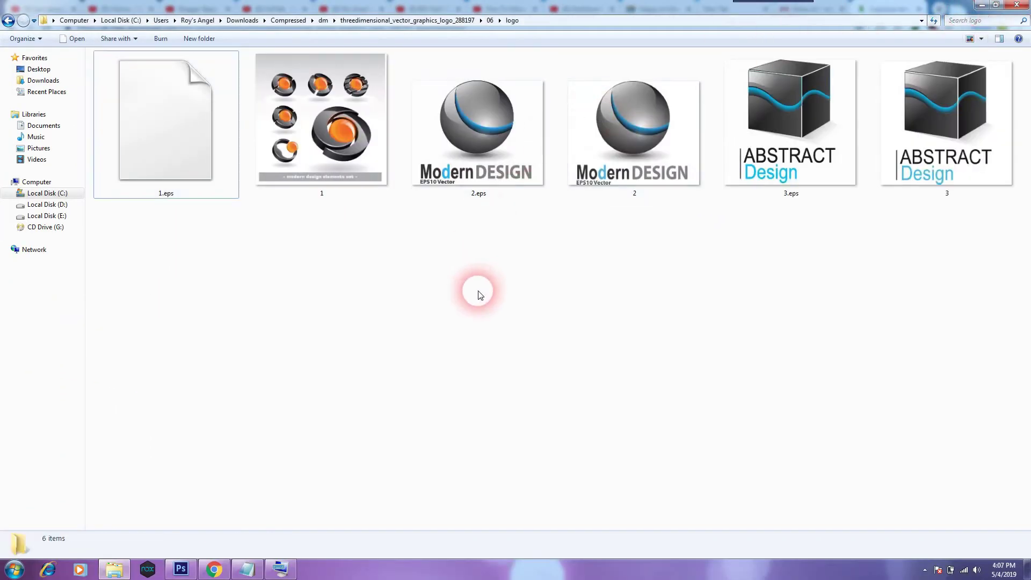
pyautogui.click(498, 125)
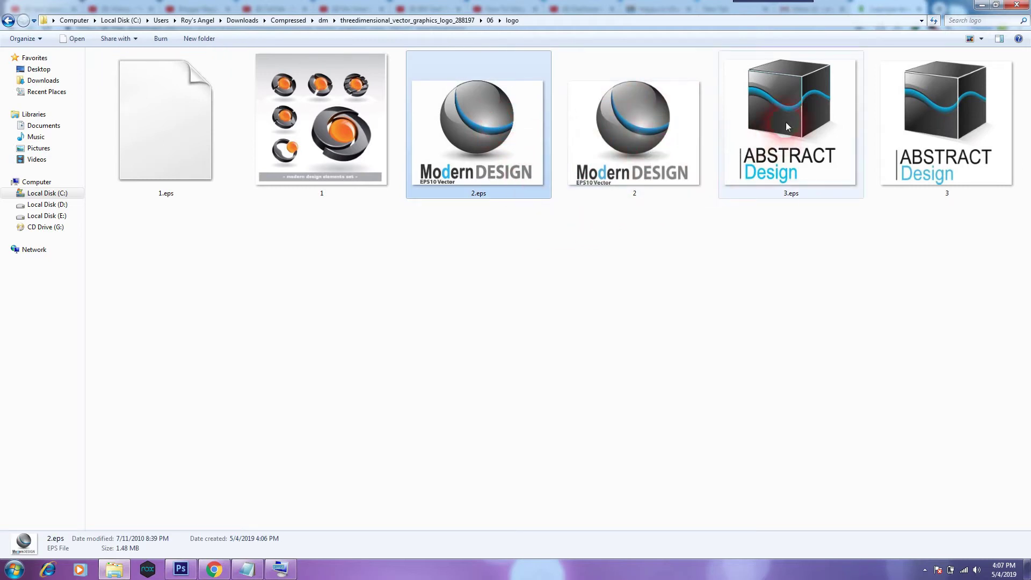
pyautogui.click(822, 55)
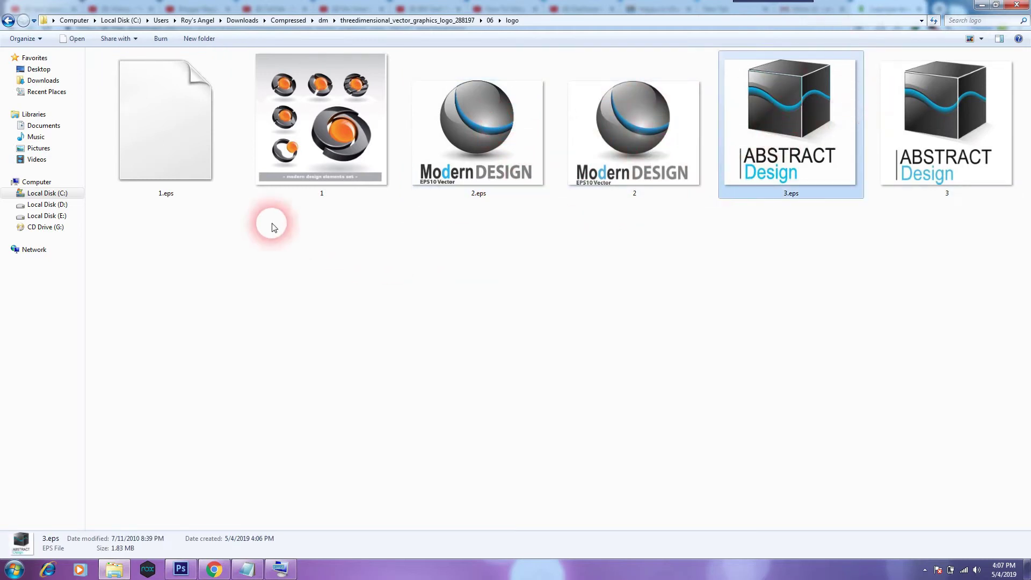
pyautogui.click(168, 160)
pyautogui.click(321, 127)
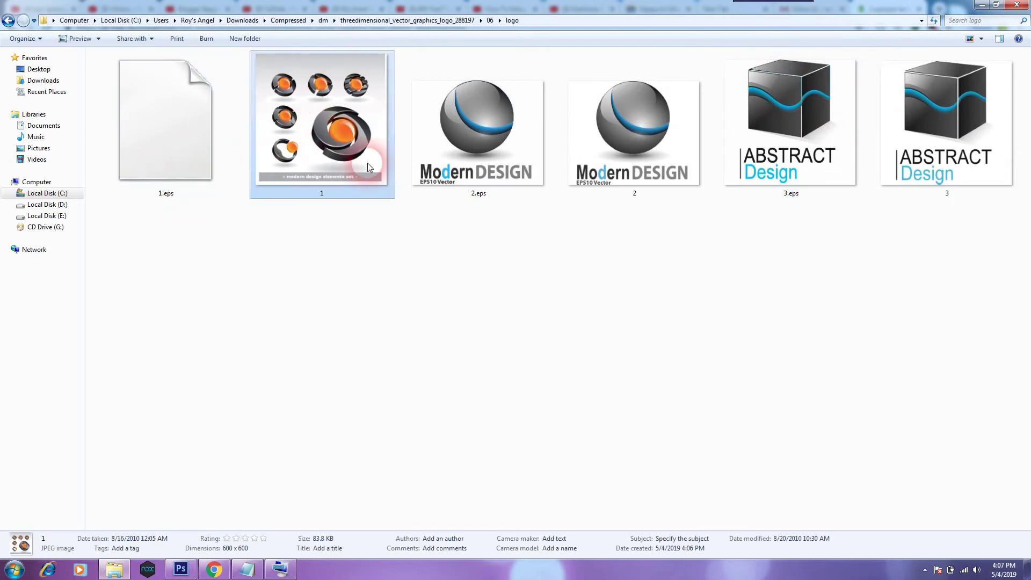
pyautogui.click(337, 213)
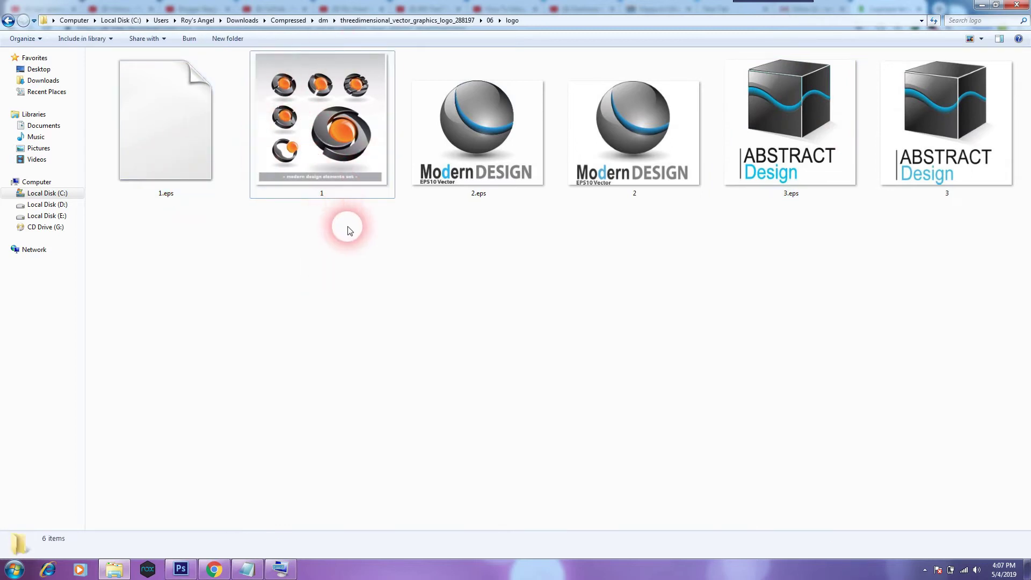
# Settle on 1.eps as the logo file and minimize the folder window.
pyautogui.click(290, 196)
pyautogui.click(206, 185)
pyautogui.click(301, 161)
pyautogui.click(206, 168)
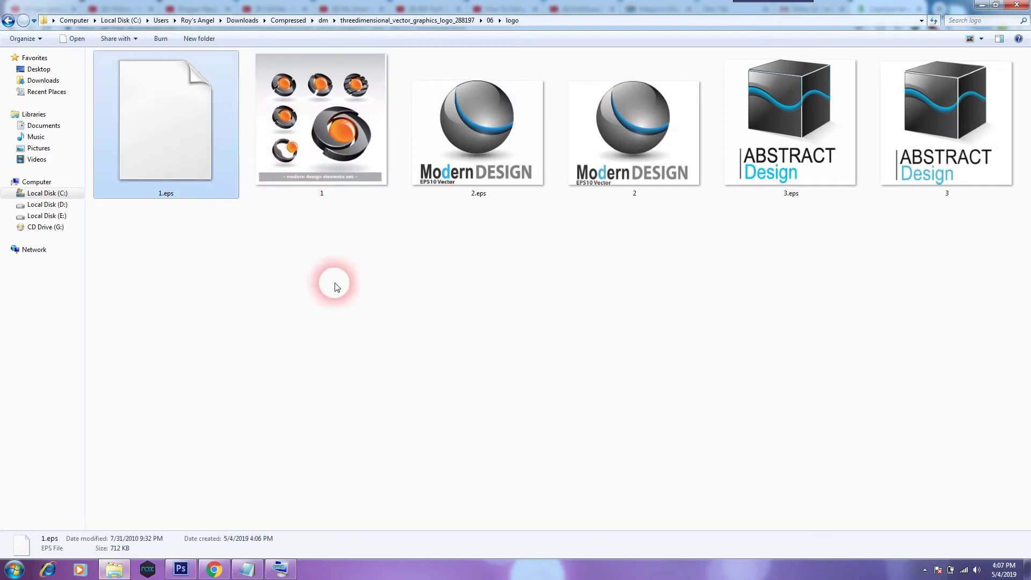
pyautogui.click(981, 6)
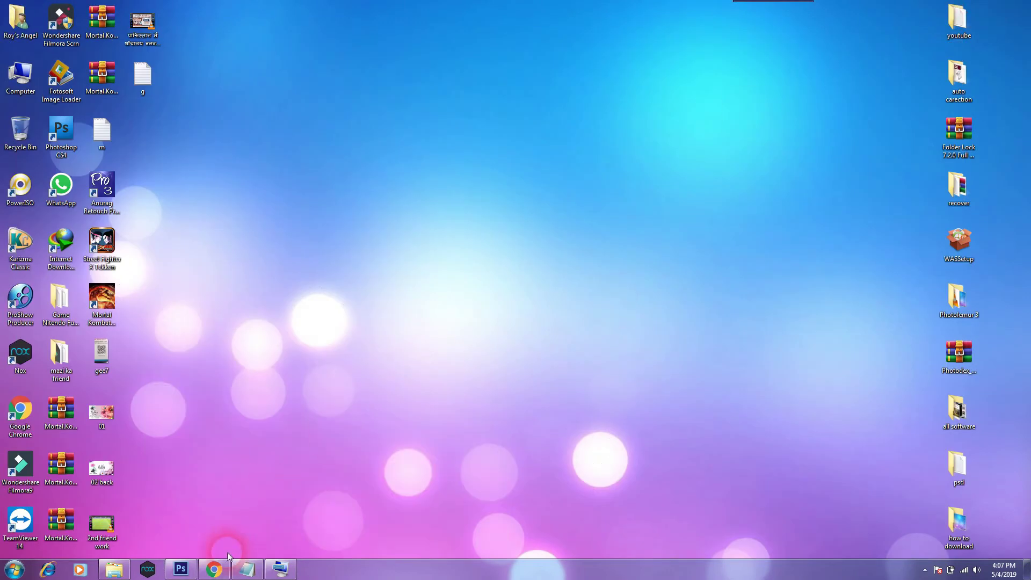
# Bring up Photoshop's empty workspace with a smaller logo folder window placed over it.
pyautogui.click(181, 569)
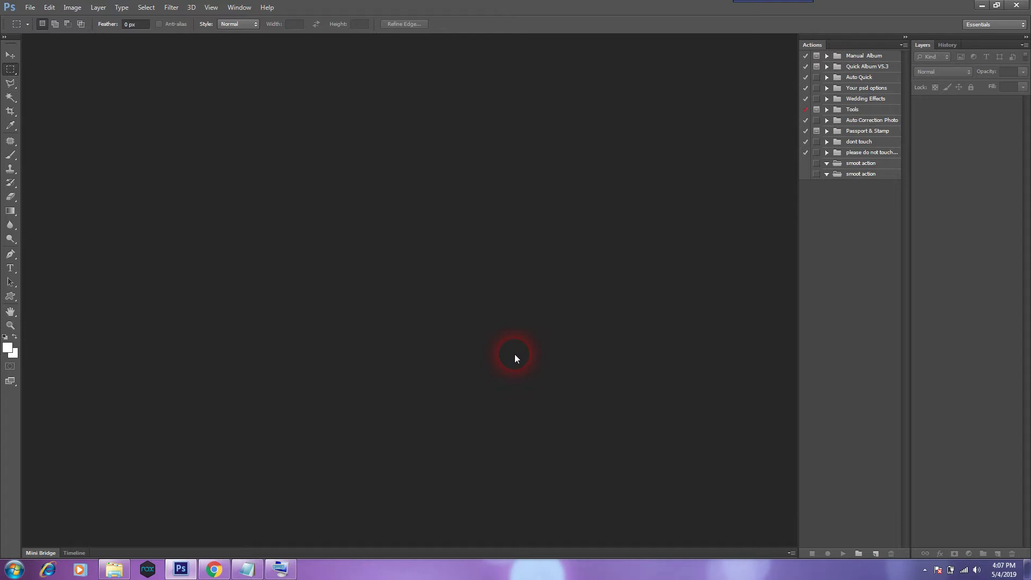
pyautogui.click(123, 573)
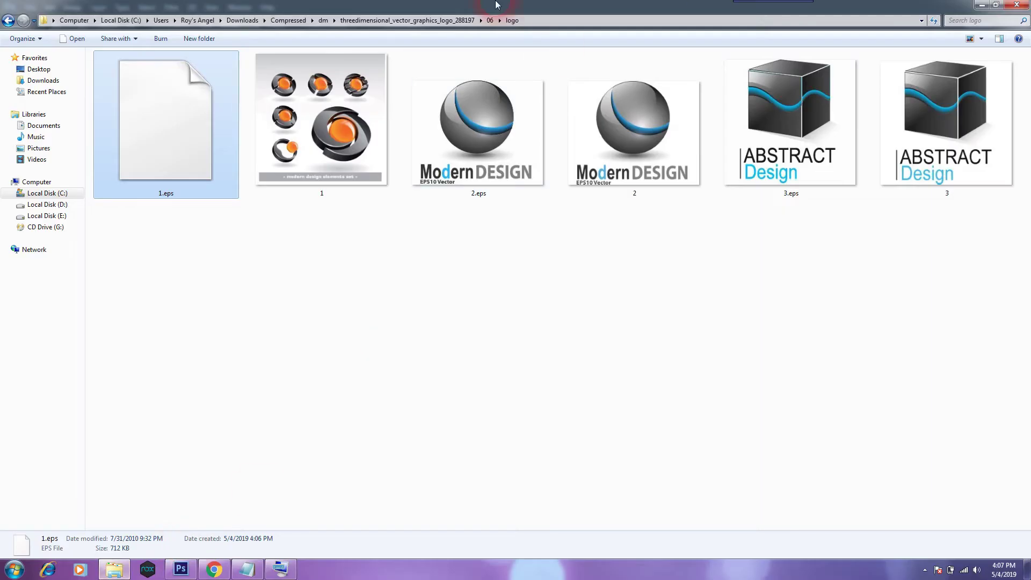
pyautogui.moveTo(464, 7); pyautogui.dragTo(615, 152)
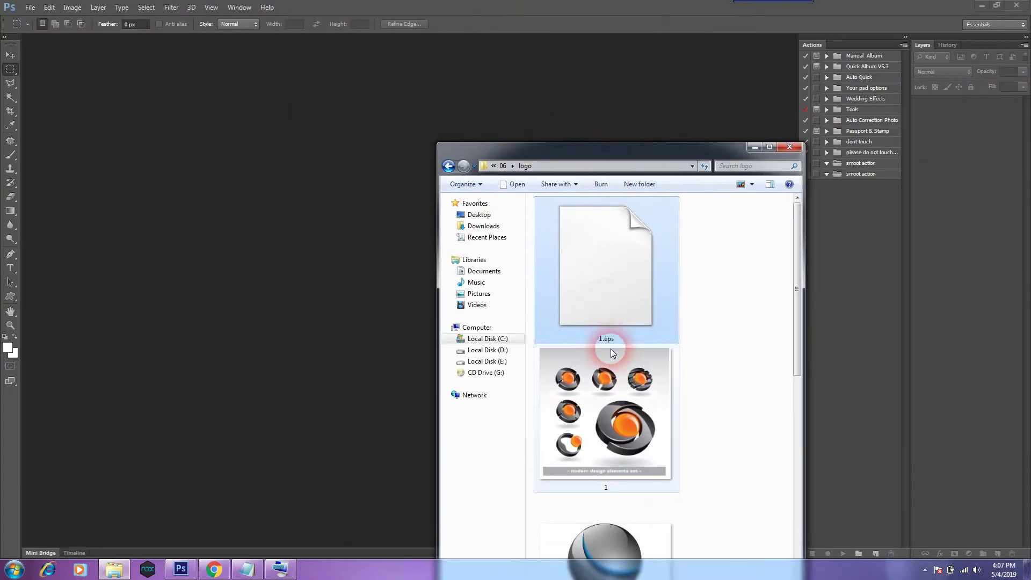
# Drag 1.eps into Photoshop, bringing up Rasterize EPS Format at 837 × 836 px, 72 ppi, CMYK.
pyautogui.click(625, 167)
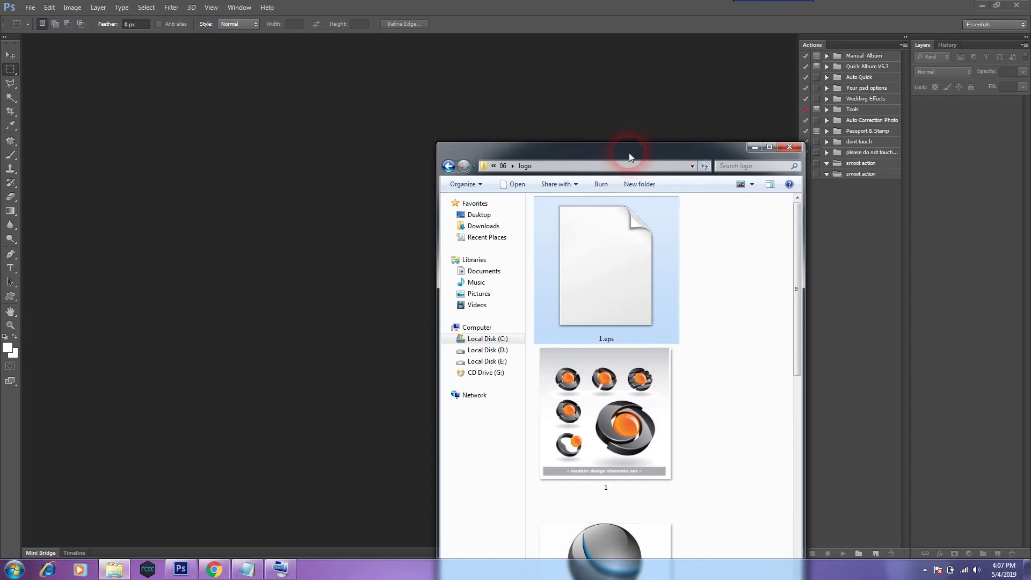
pyautogui.moveTo(630, 156); pyautogui.dragTo(795, 88)
pyautogui.click(769, 198)
pyautogui.moveTo(464, 220); pyautogui.dragTo(425, 224)
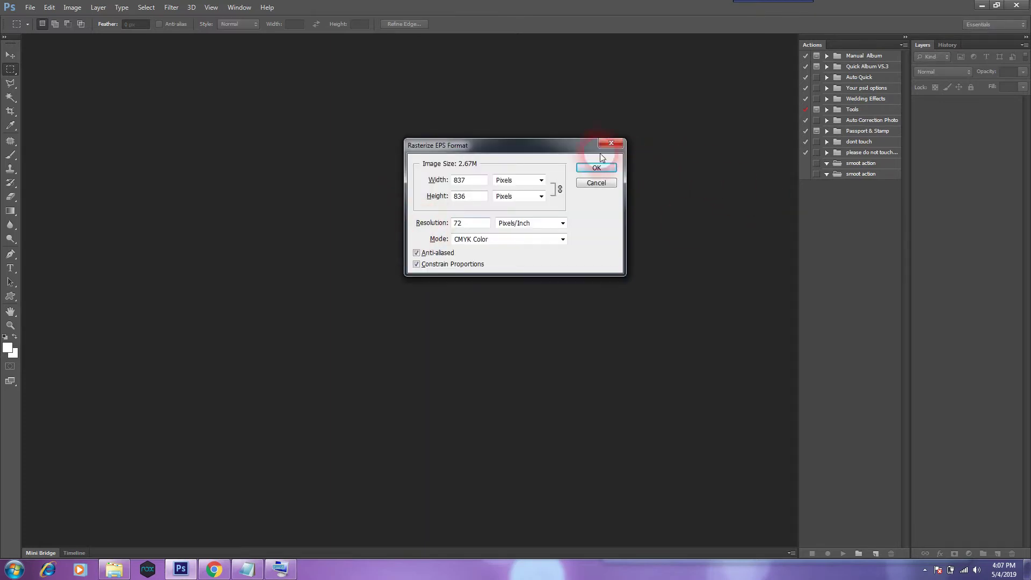
# Set the rasterize width and height units to inches.
pyautogui.moveTo(567, 153); pyautogui.dragTo(556, 171)
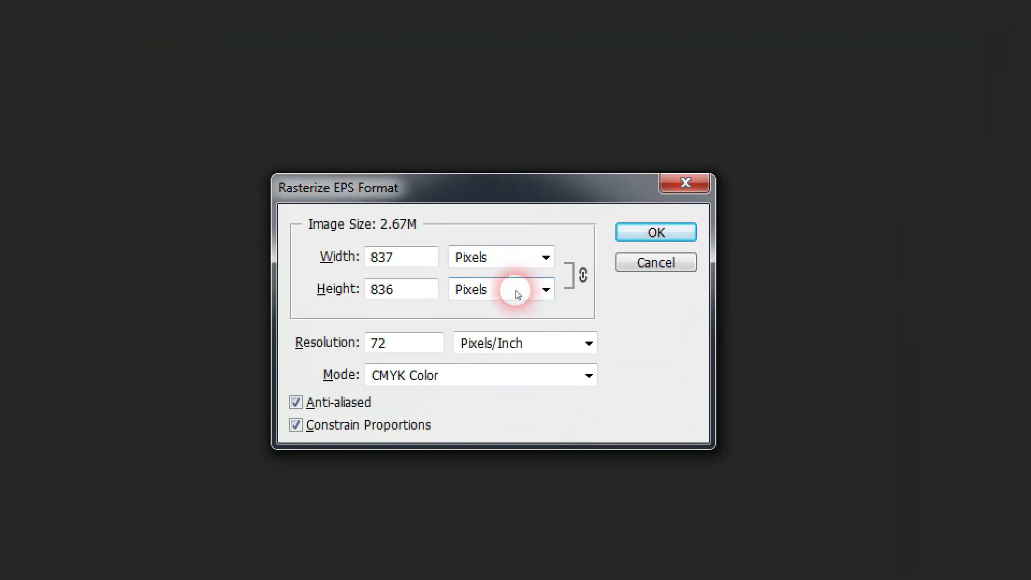
pyautogui.click(510, 258)
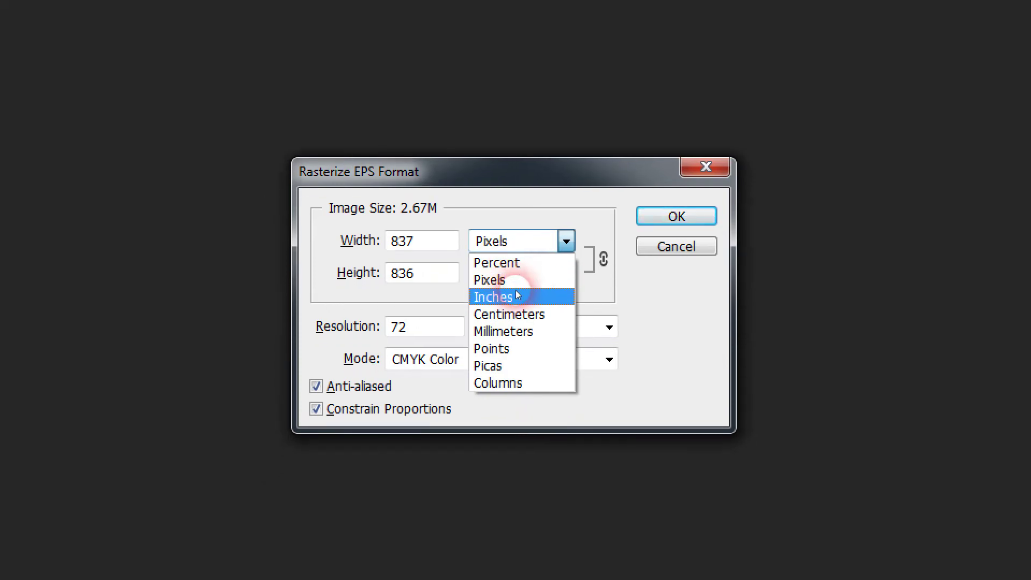
pyautogui.click(518, 295)
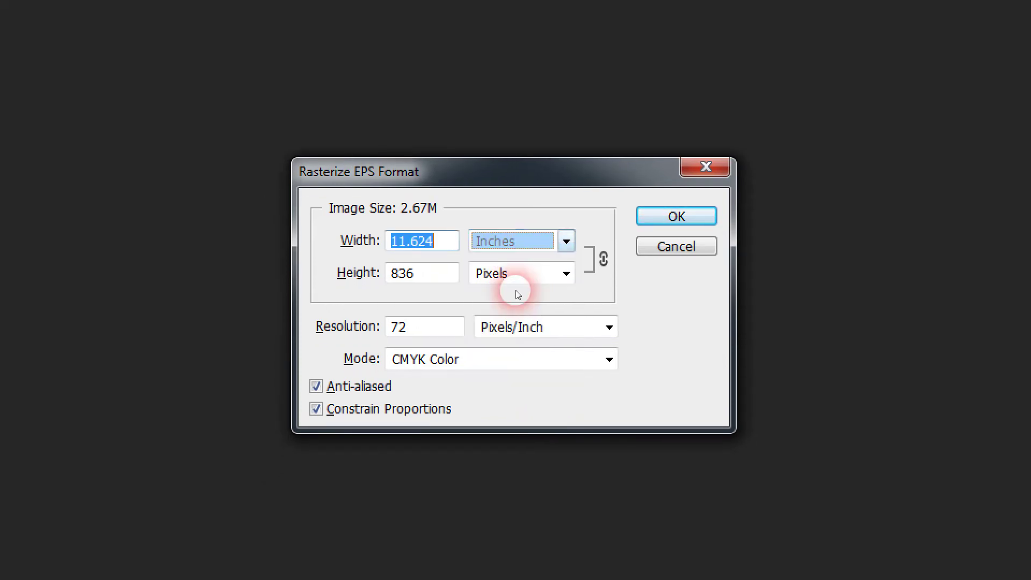
pyautogui.click(517, 279)
pyautogui.click(517, 295)
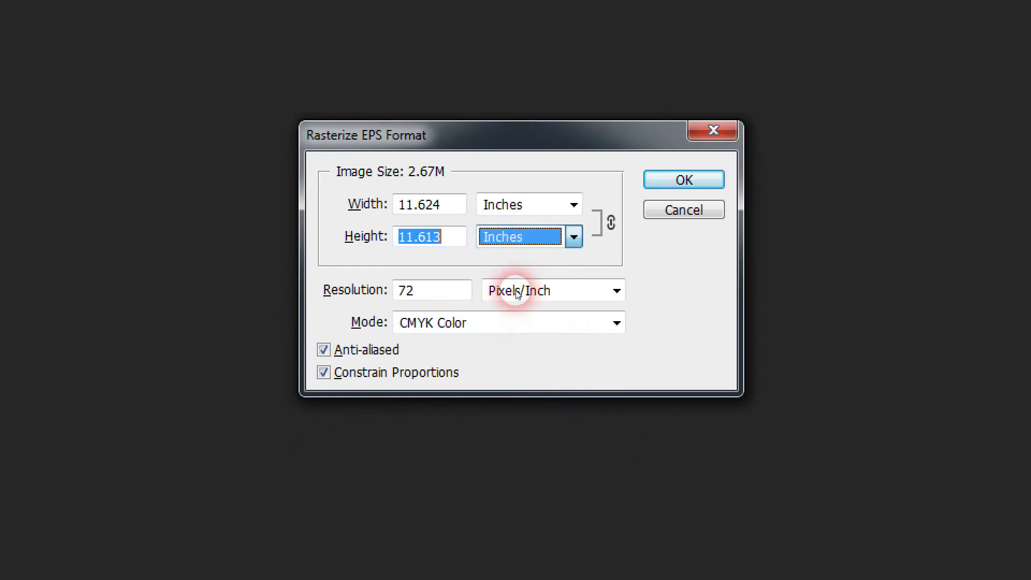
pyautogui.click(448, 253)
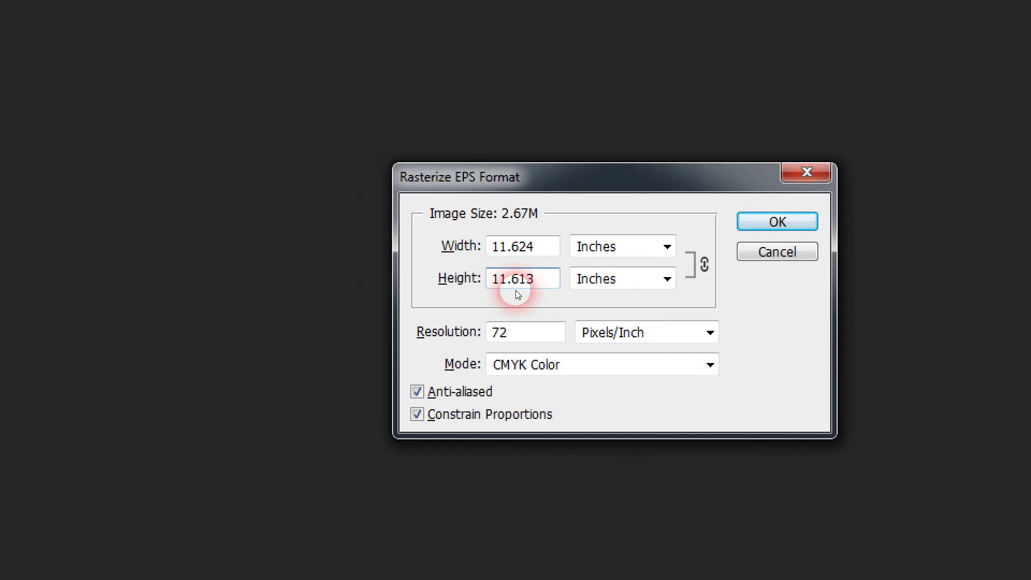
# Set resolution to 250 pixels/inch and mode to RGB Color, then rasterize 1.eps.
pyautogui.click(507, 337)
pyautogui.doubleClick(507, 338)
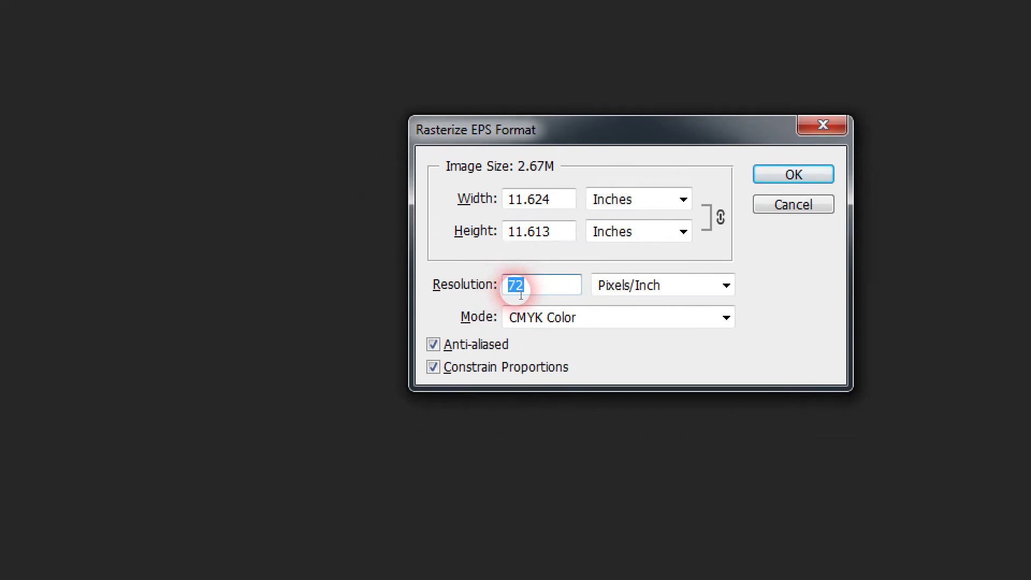
pyautogui.click(516, 285)
pyautogui.doubleClick(515, 285)
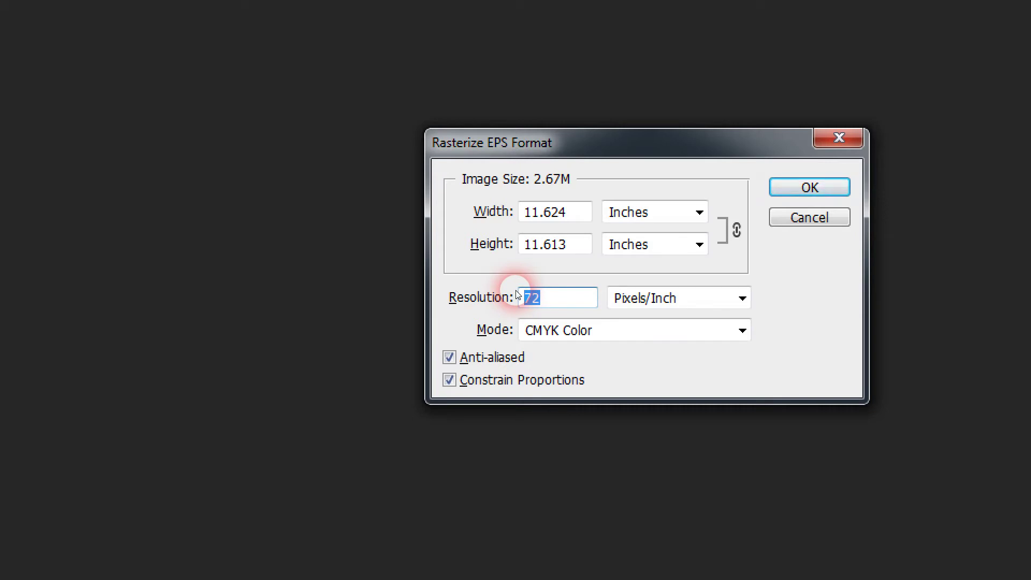
pyautogui.write('250')
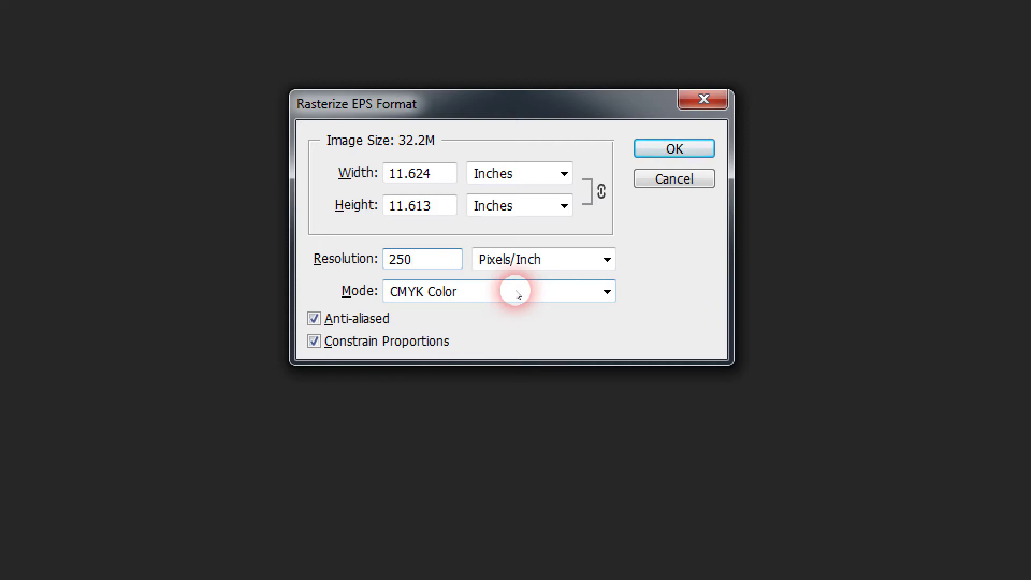
pyautogui.click(517, 294)
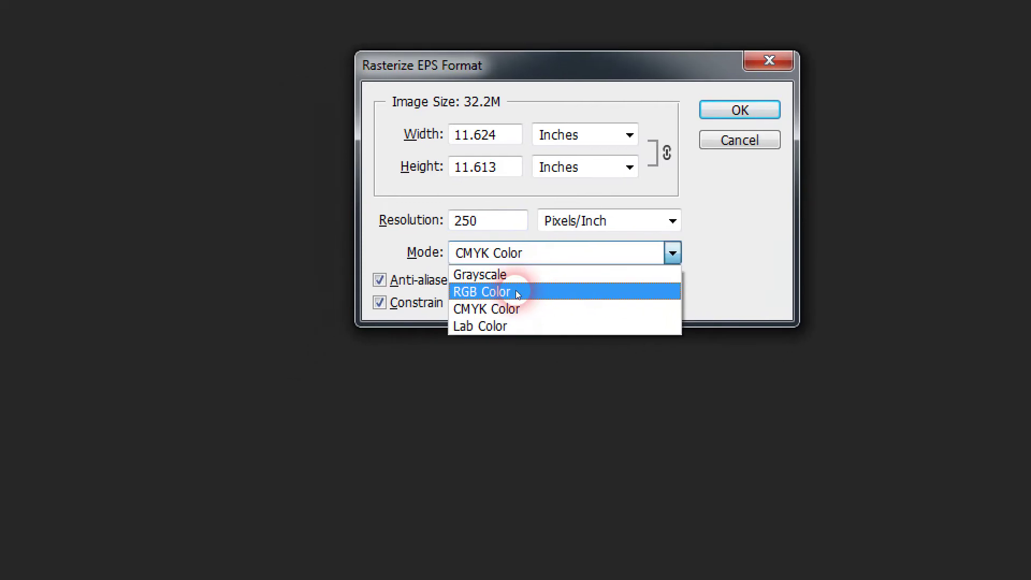
pyautogui.click(517, 294)
pyautogui.click(517, 293)
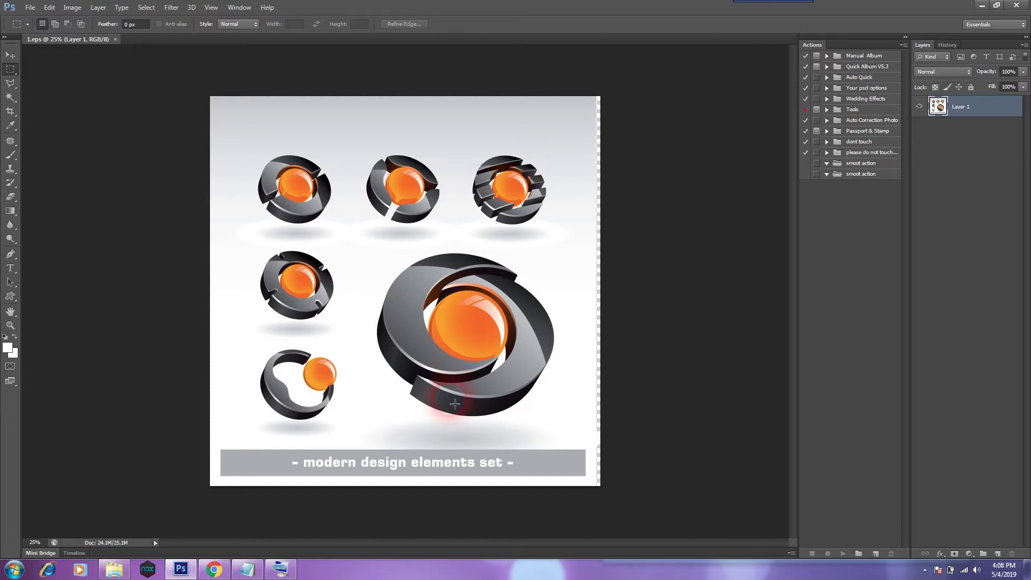
pyautogui.hotkey('ctrl', '+')
pyautogui.hotkey('ctrl', '+')
pyautogui.hotkey('ctrl', '+')
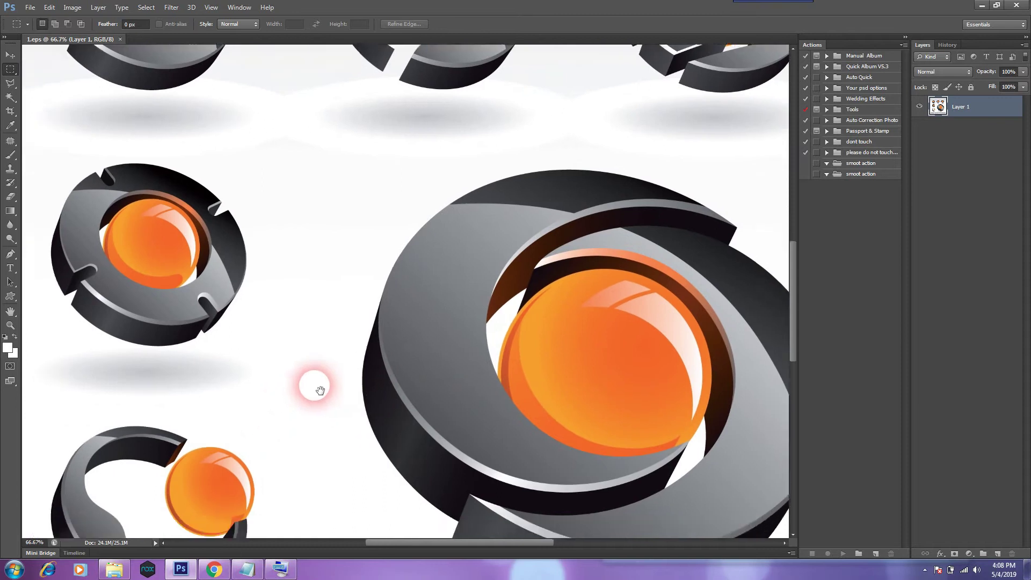
pyautogui.hotkey('ctrl', '+')
pyautogui.hotkey('ctrl', '+')
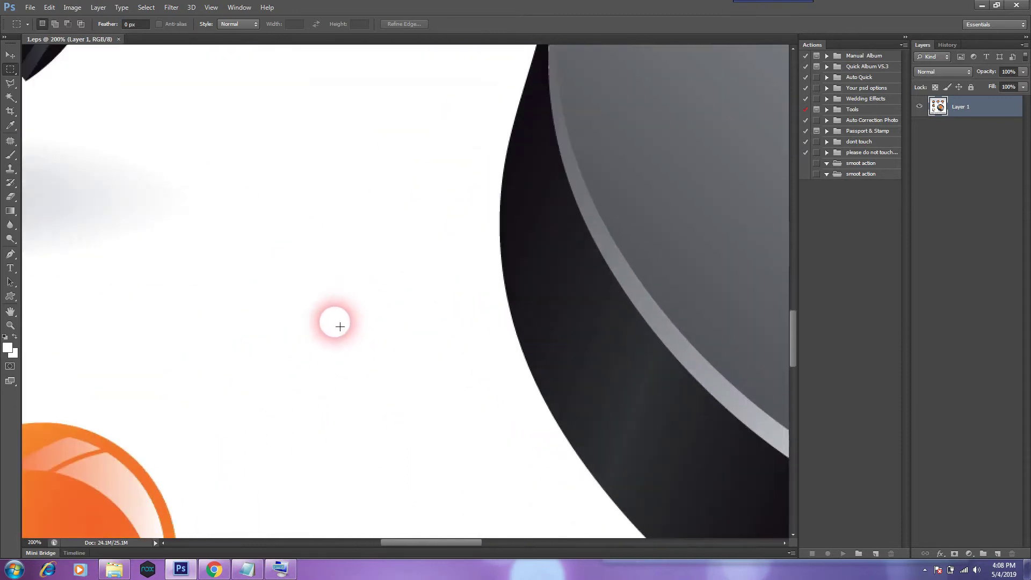
pyautogui.moveTo(168, 410); pyautogui.dragTo(578, 110)
pyautogui.moveTo(400, 312); pyautogui.dragTo(496, 269)
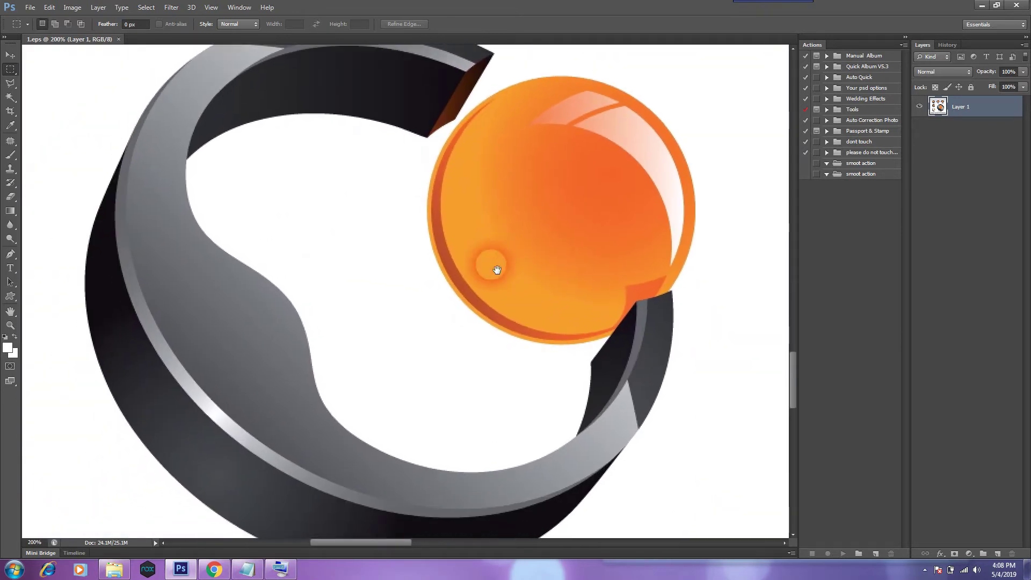
pyautogui.scroll(-1, 494, 270)
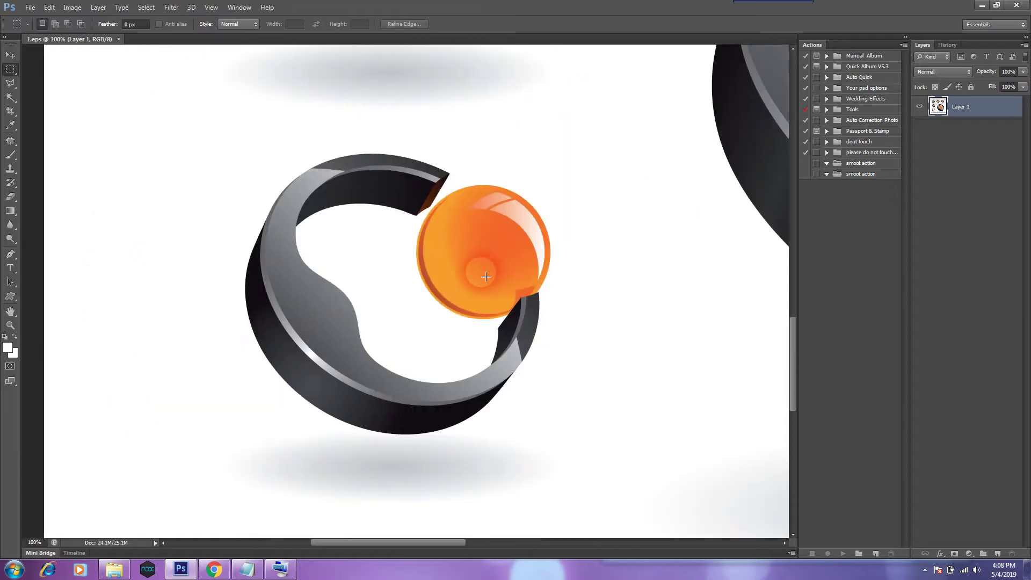
pyautogui.moveTo(207, 137); pyautogui.dragTo(588, 468)
pyautogui.click(651, 269)
pyautogui.moveTo(414, 134); pyautogui.dragTo(392, 438)
pyautogui.moveTo(420, 269); pyautogui.dragTo(441, 459)
pyautogui.moveTo(615, 306); pyautogui.dragTo(339, 312)
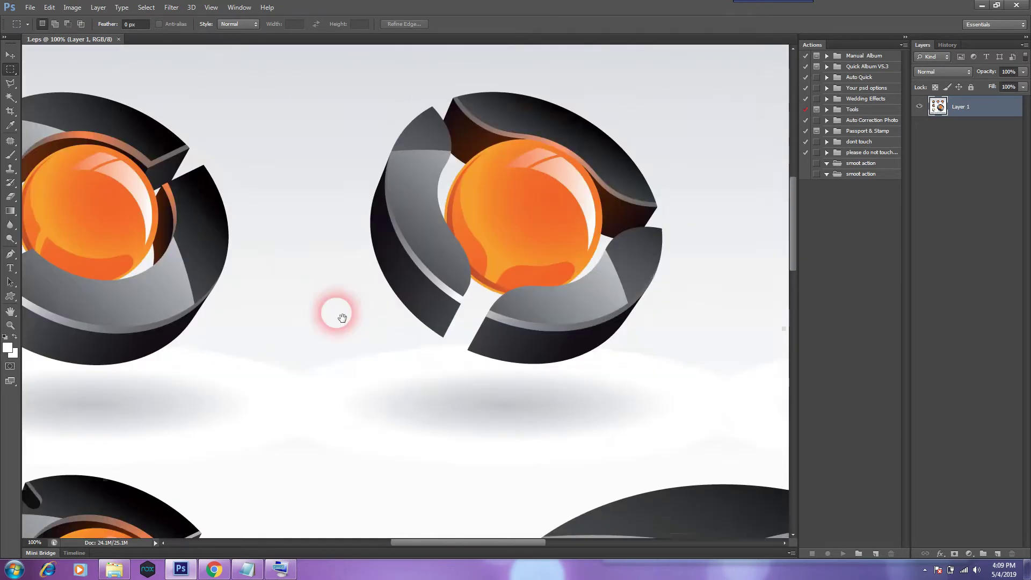
pyautogui.moveTo(679, 367); pyautogui.dragTo(368, 349)
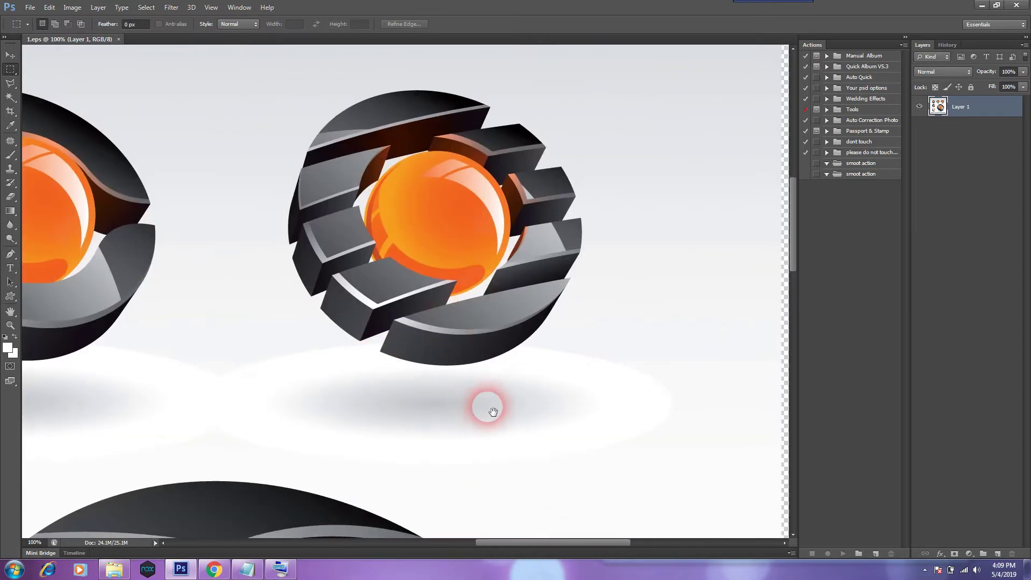
pyautogui.moveTo(484, 405); pyautogui.dragTo(626, 306)
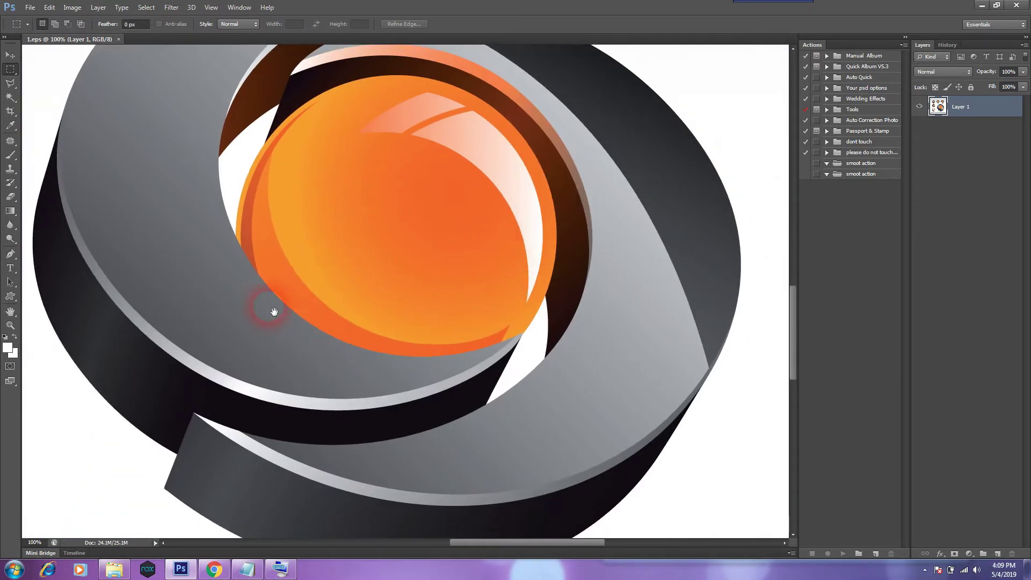
pyautogui.moveTo(265, 306); pyautogui.dragTo(260, 357)
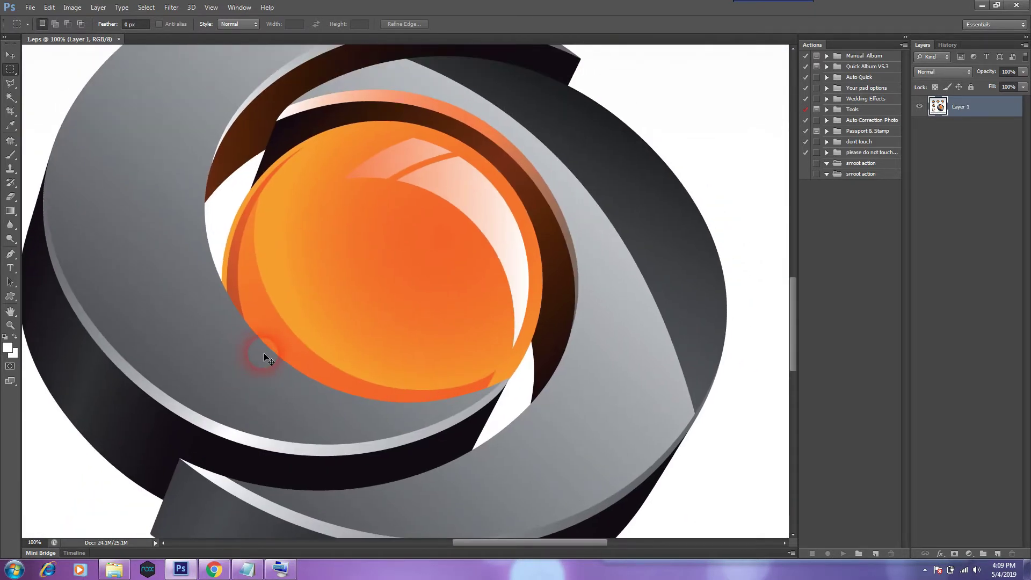
pyautogui.hotkey('ctrl', '-')
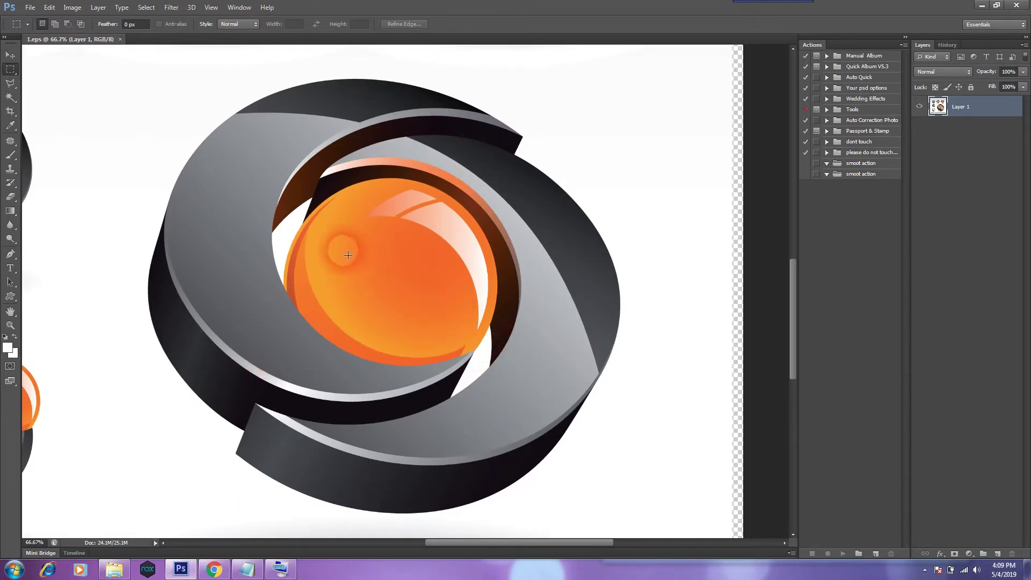
pyautogui.moveTo(207, 334); pyautogui.dragTo(495, 404)
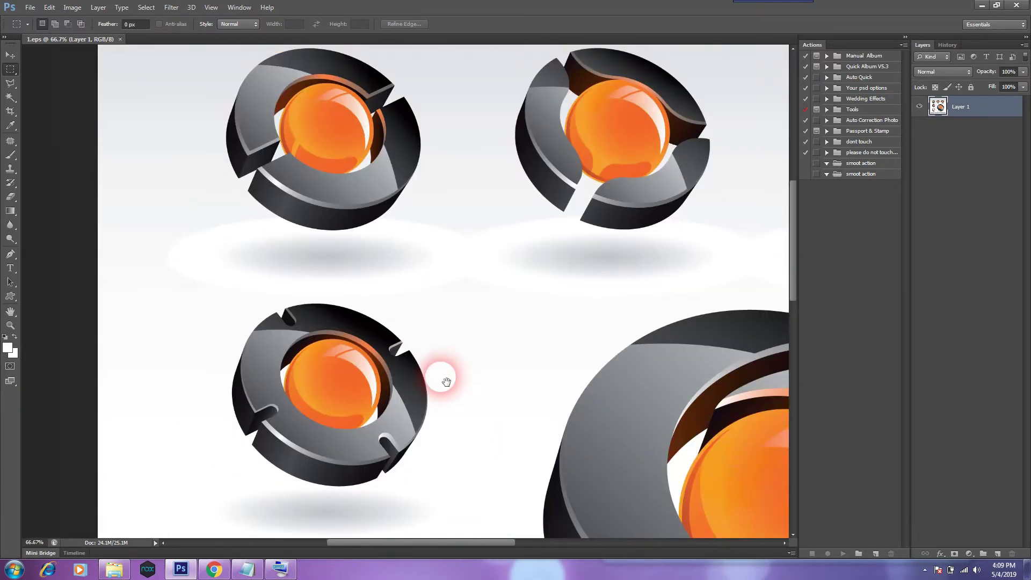
pyautogui.moveTo(426, 349); pyautogui.dragTo(414, 231)
pyautogui.moveTo(162, 235); pyautogui.dragTo(407, 450)
pyautogui.click(203, 213)
pyautogui.click(10, 56)
pyautogui.click(10, 70)
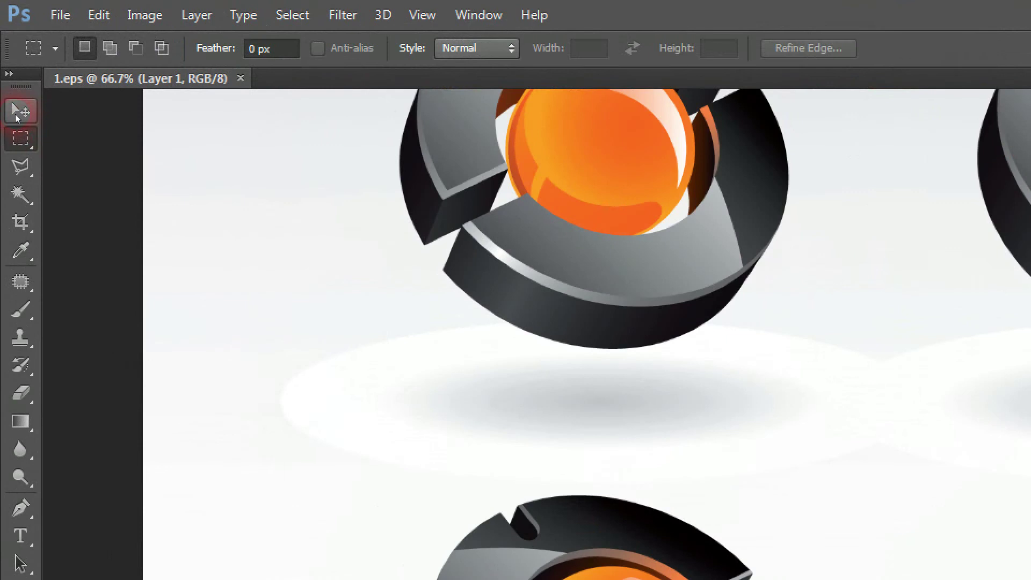
pyautogui.click(10, 55)
pyautogui.click(11, 70)
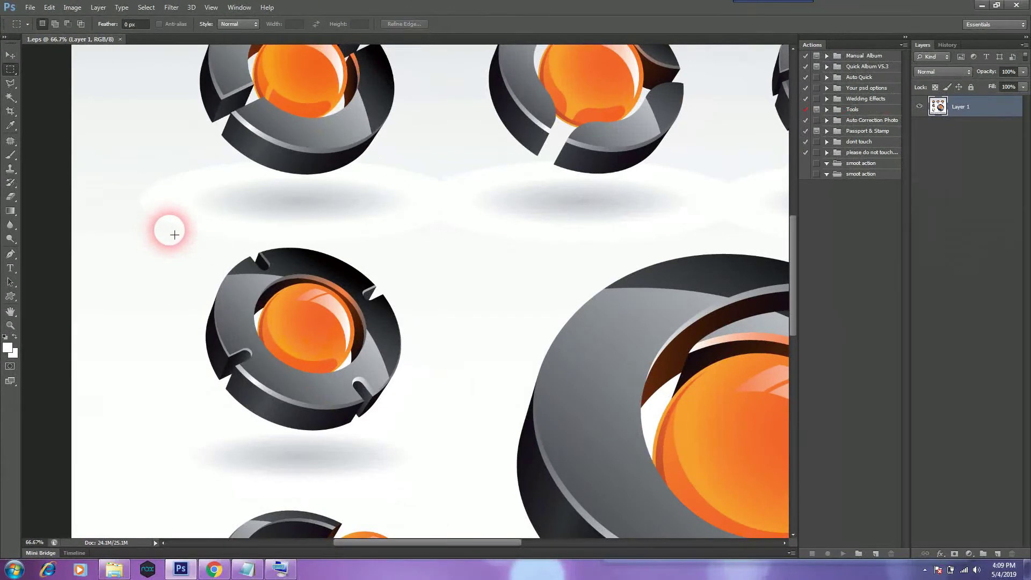
# Marquee the notched orange-sphere logo in the middle-left row and crop the sheet to it.
pyautogui.moveTo(165, 230); pyautogui.dragTo(389, 400)
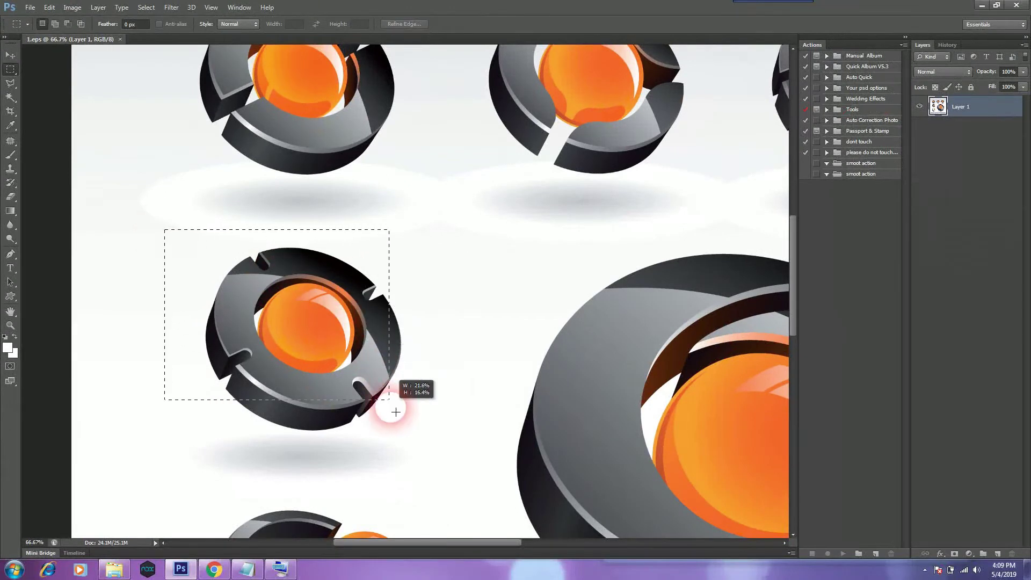
pyautogui.moveTo(420, 443); pyautogui.dragTo(429, 446)
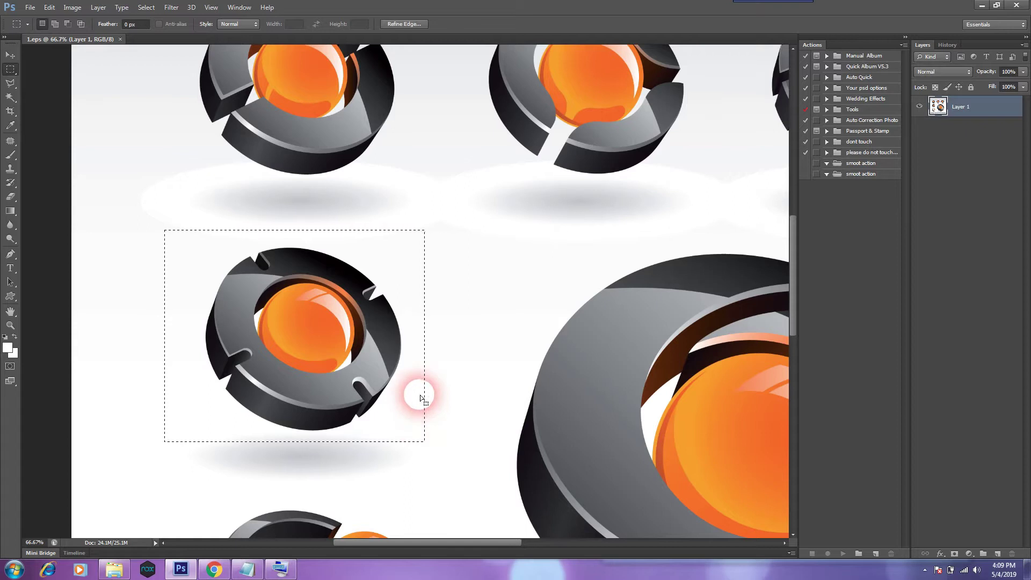
pyautogui.click(52, 8)
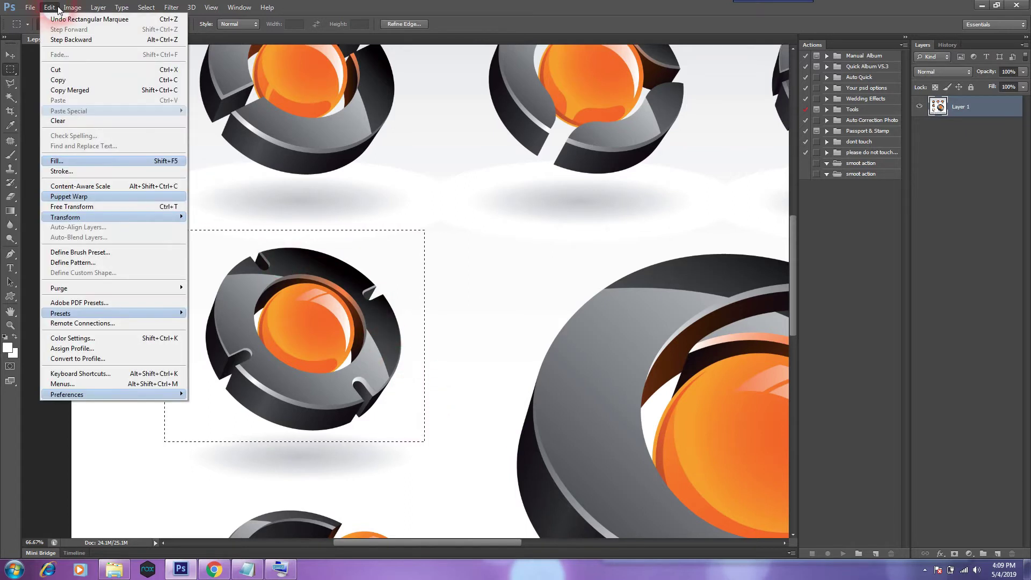
pyautogui.moveTo(73, 9)
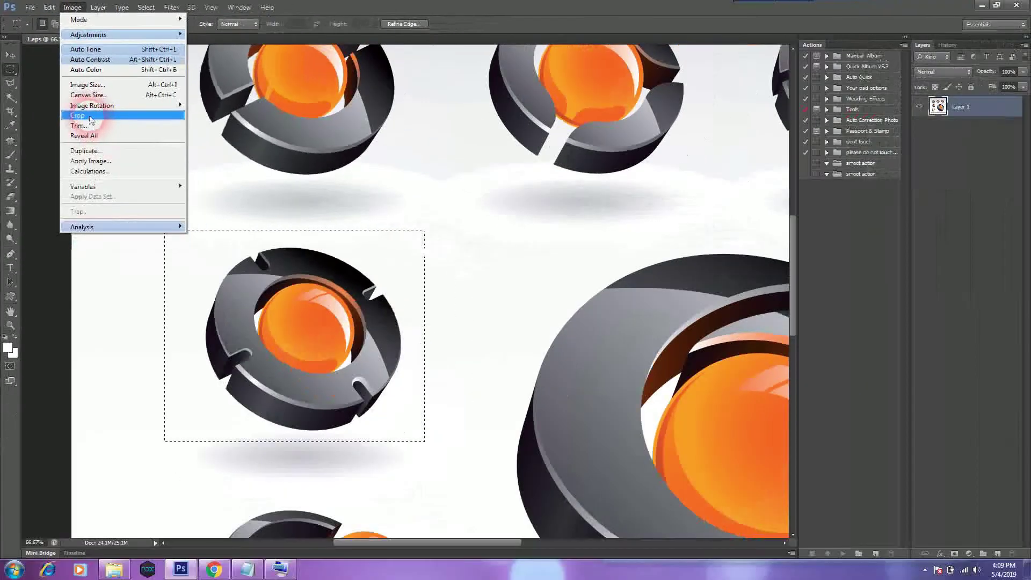
pyautogui.click(179, 231)
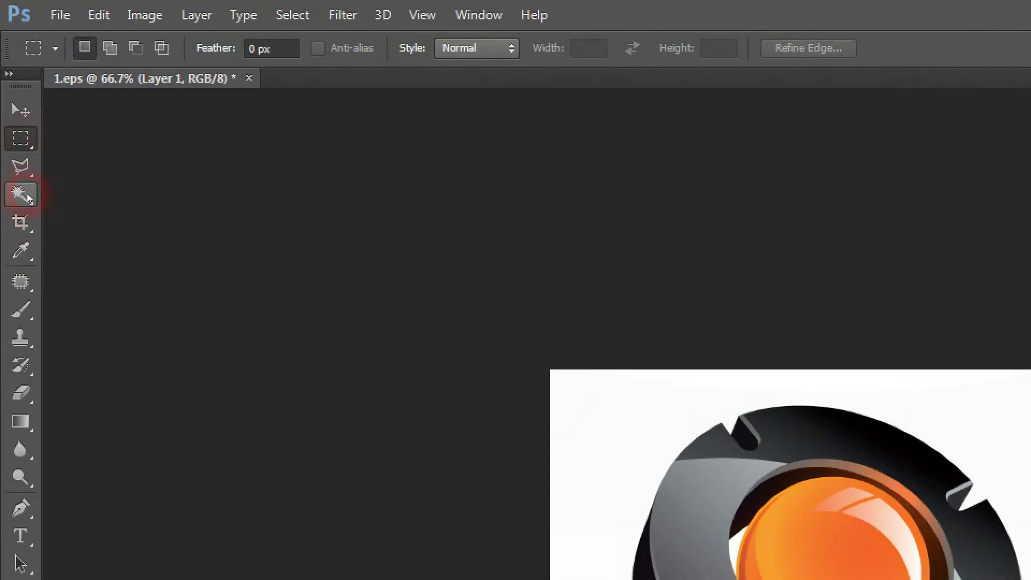
# Magic Wand the white background and inner ring gap, delete them, and switch to Move.
pyautogui.click(26, 198)
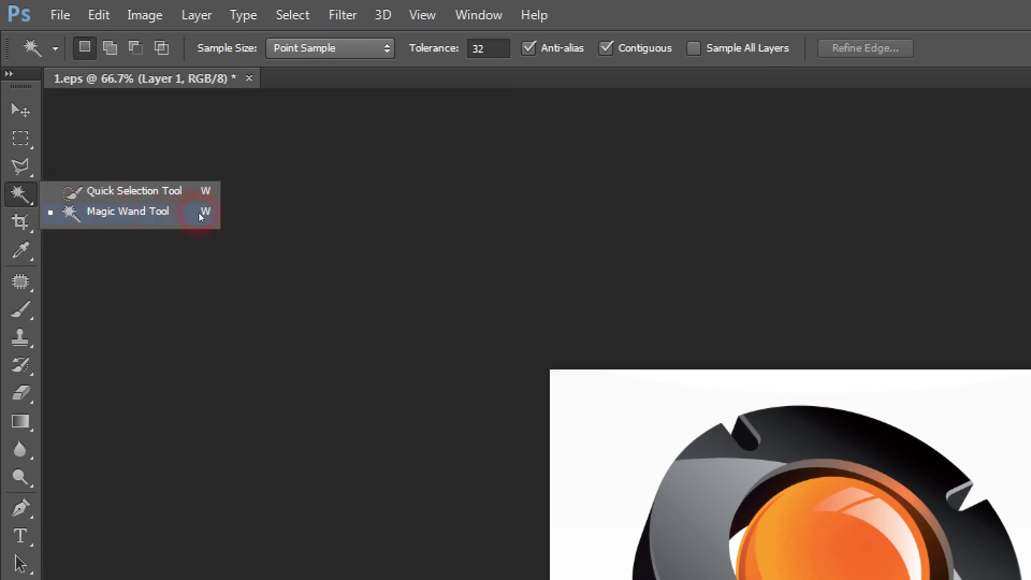
pyautogui.click(102, 215)
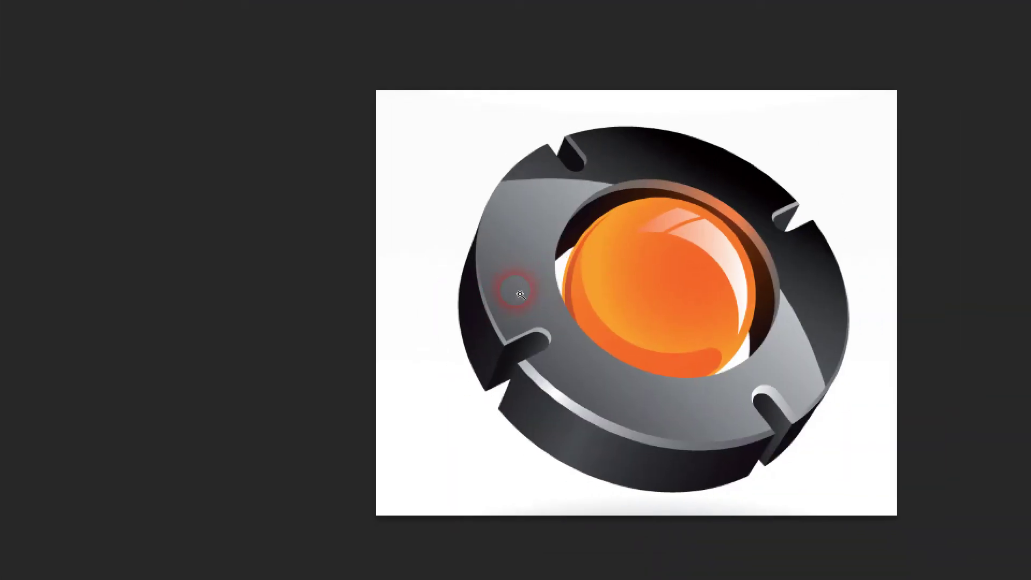
pyautogui.click(488, 283)
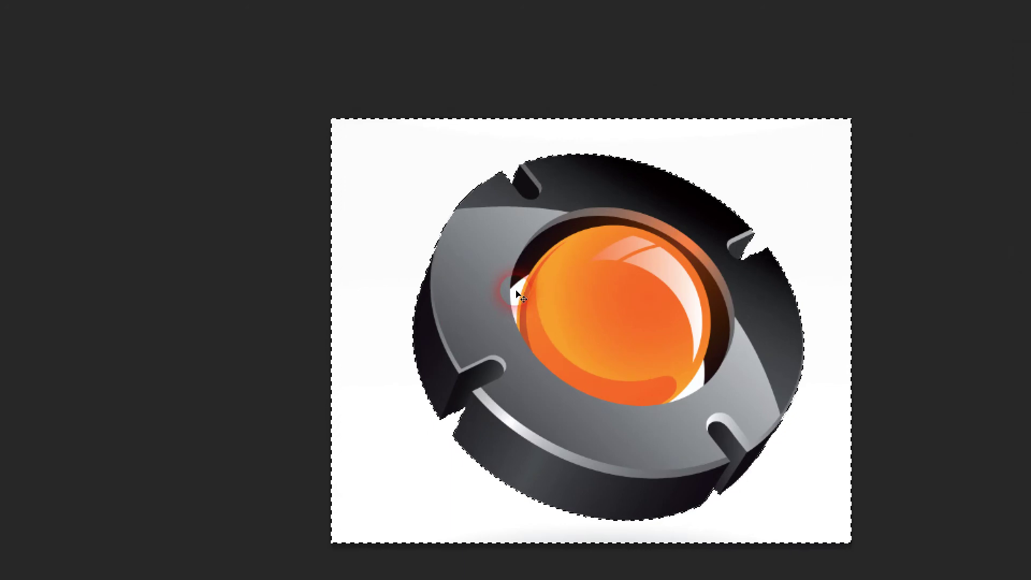
pyautogui.scroll(5, 520, 295)
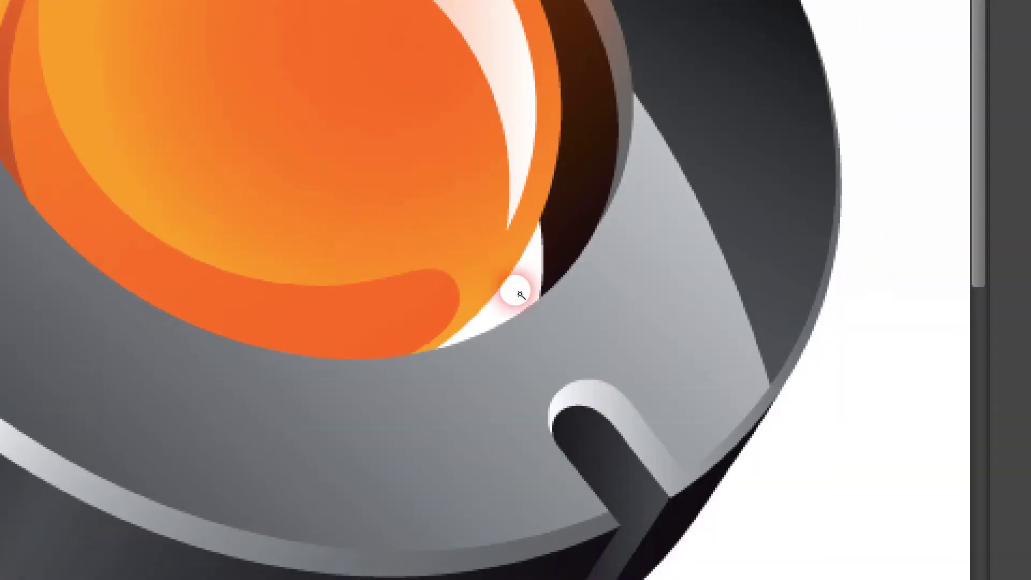
pyautogui.click(767, 402)
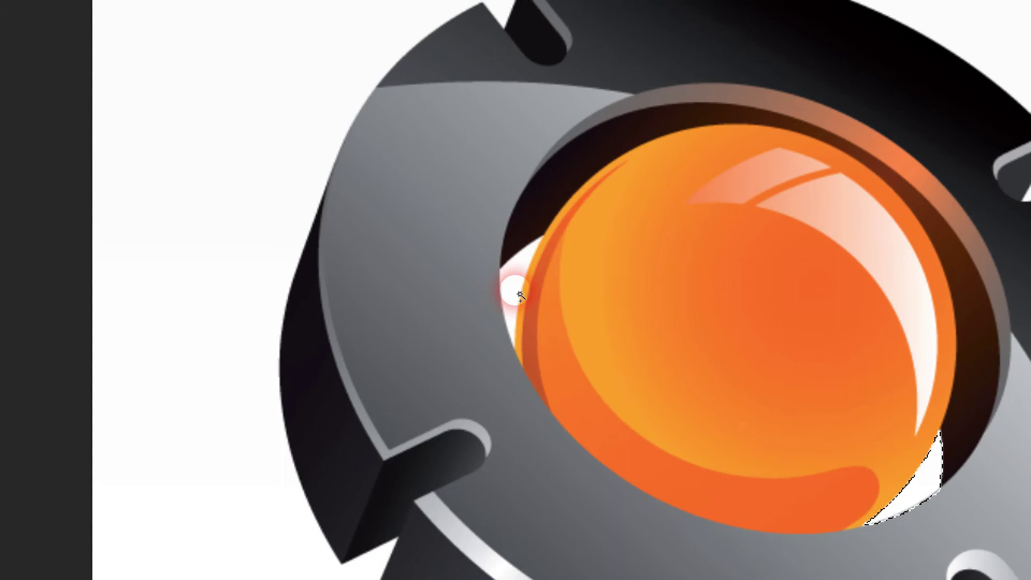
pyautogui.click(519, 294)
pyautogui.click(235, 363)
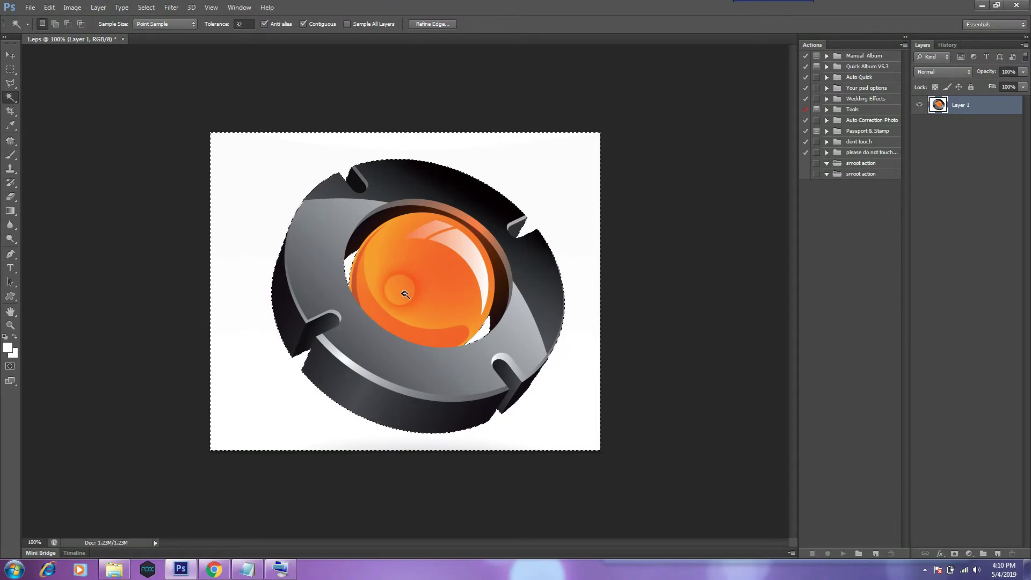
pyautogui.press('Delete')
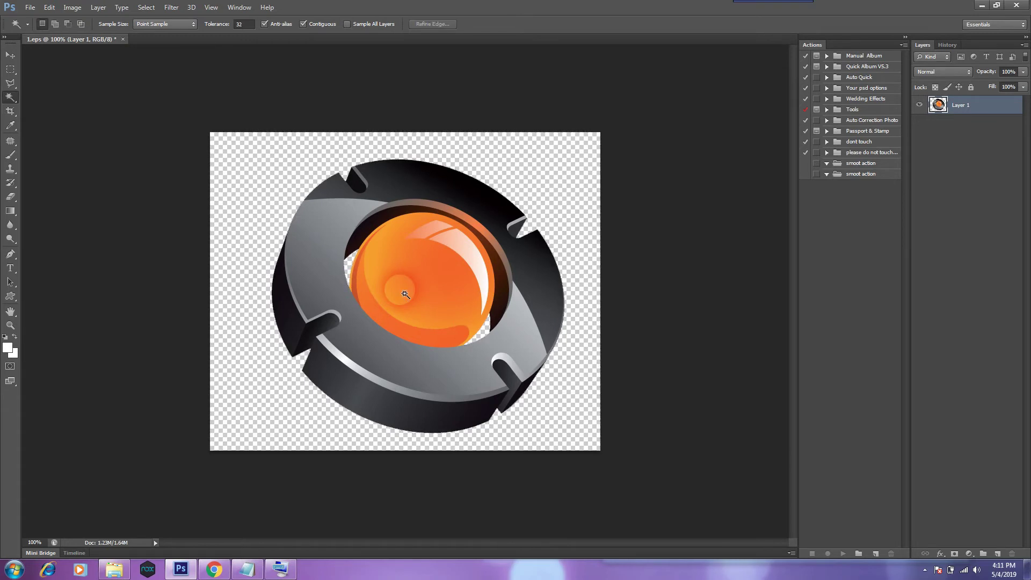
pyautogui.press('v')
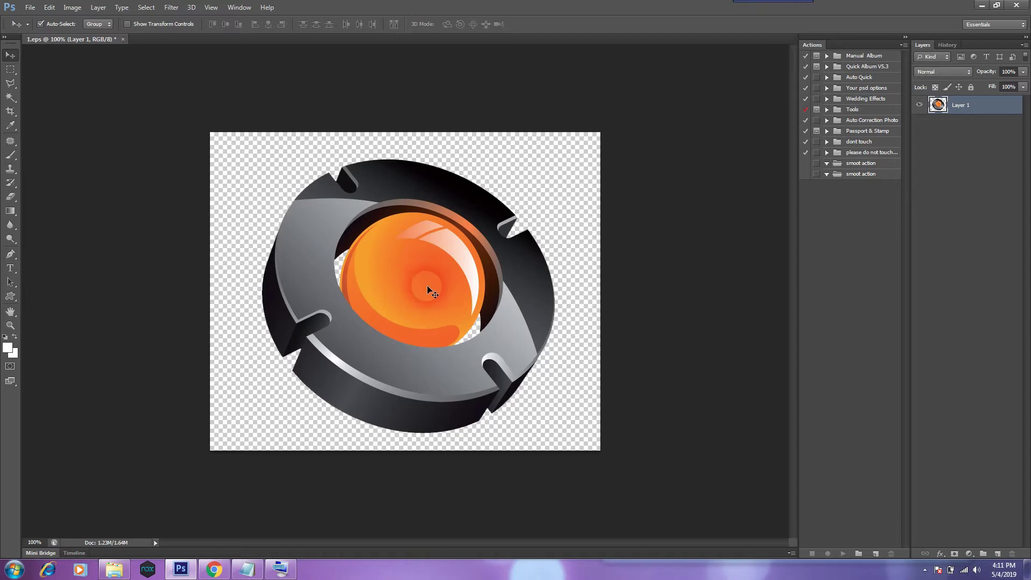
# Crop the canvas closely around the logo using a rectangular marquee.
pyautogui.click(11, 70)
pyautogui.rightClick(10, 78)
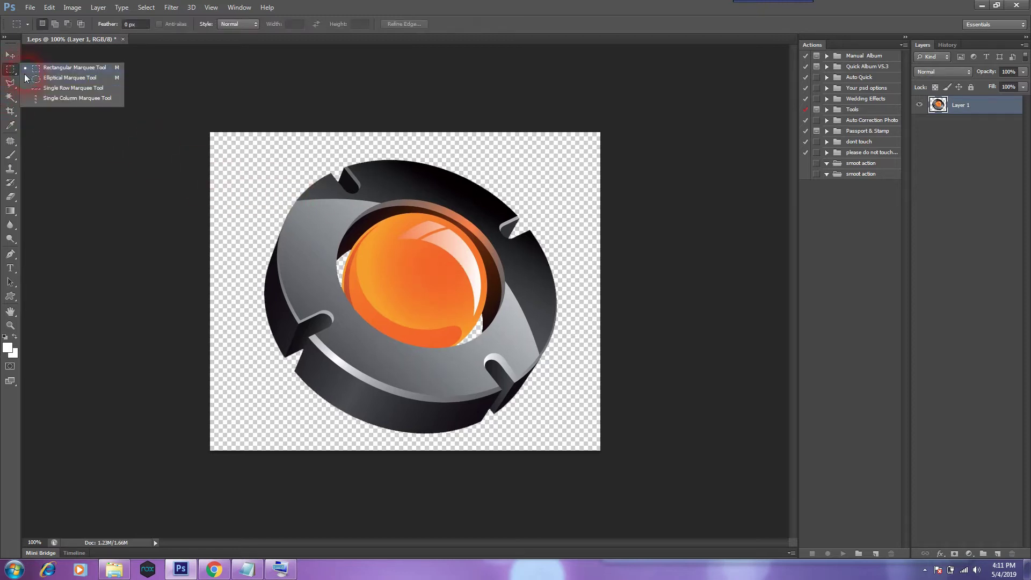
pyautogui.click(57, 69)
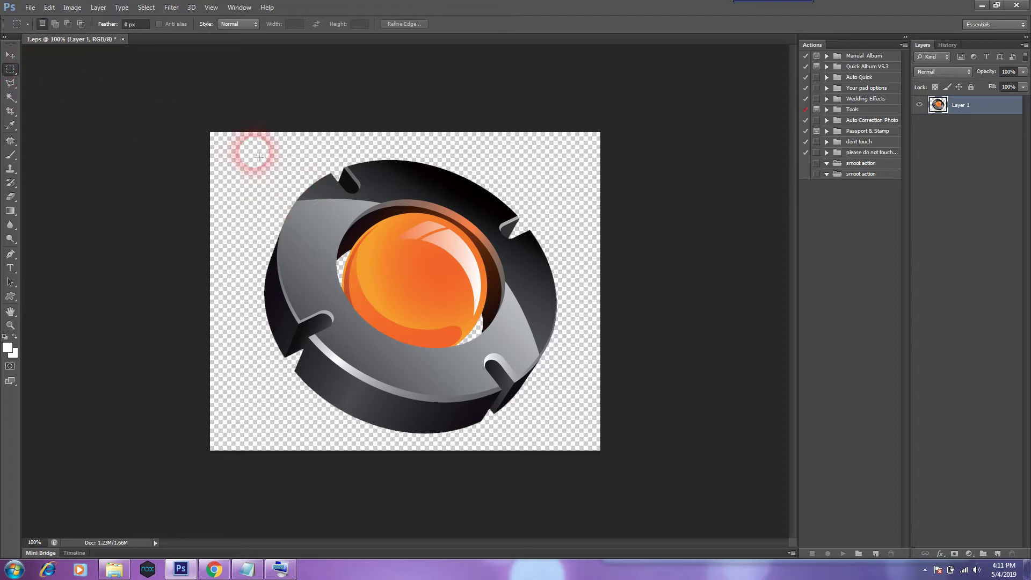
pyautogui.moveTo(259, 154); pyautogui.dragTo(571, 446)
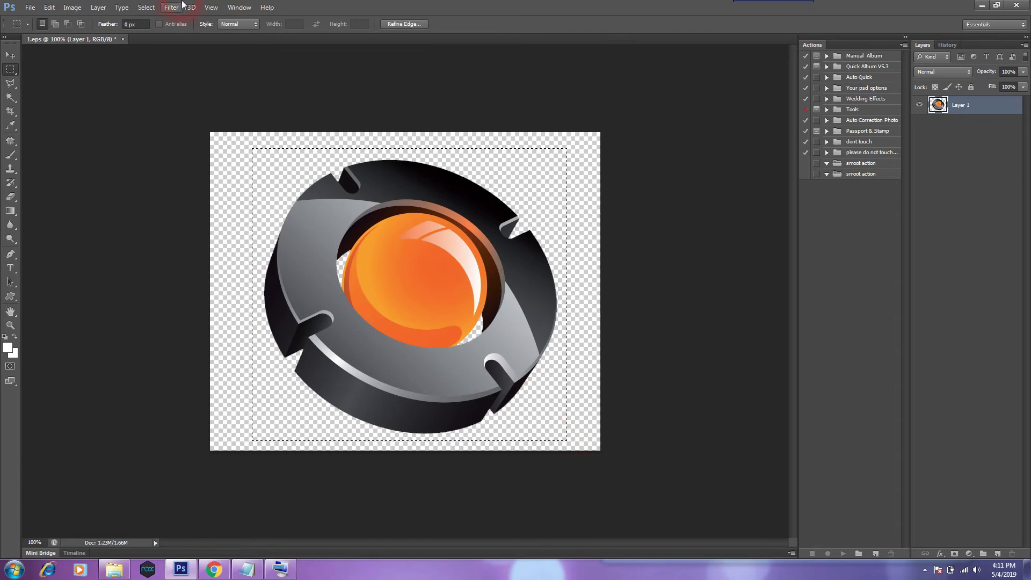
pyautogui.click(73, 7)
pyautogui.click(82, 115)
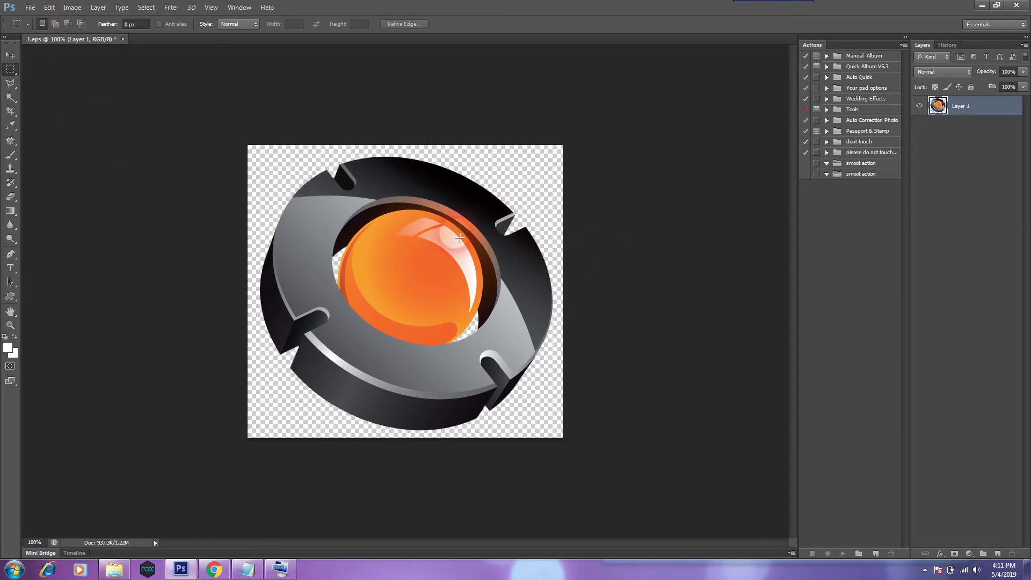
# Save the image as a PNG named logo in the Desktop youtube folder.
pyautogui.click(30, 8)
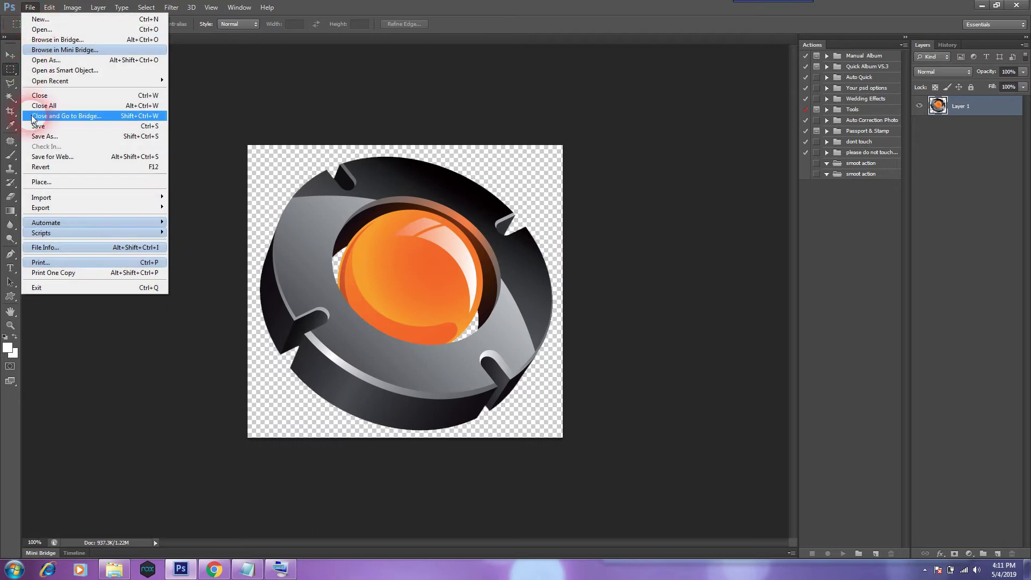
pyautogui.click(55, 140)
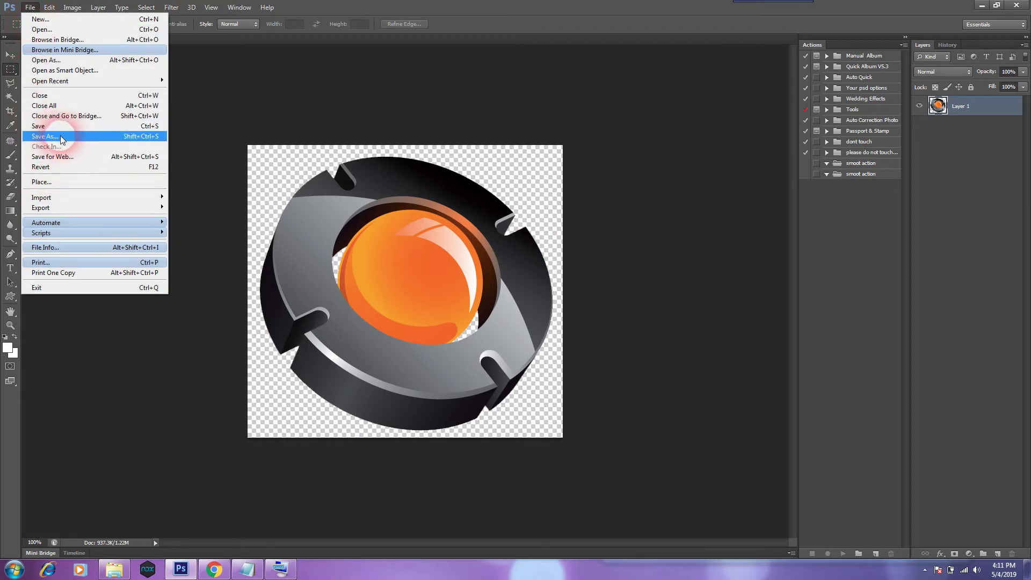
pyautogui.click(61, 137)
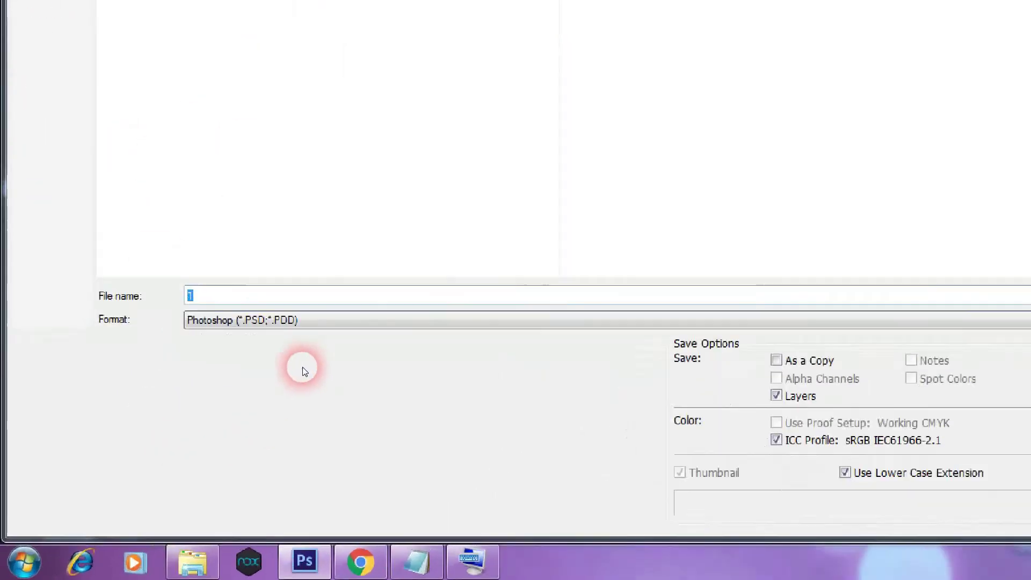
pyautogui.click(498, 290)
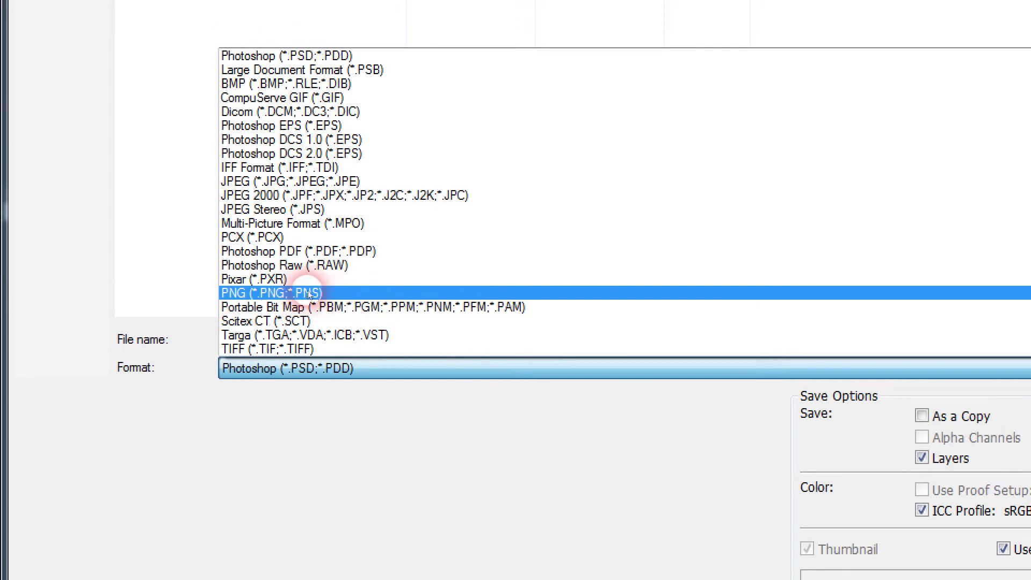
pyautogui.click(273, 291)
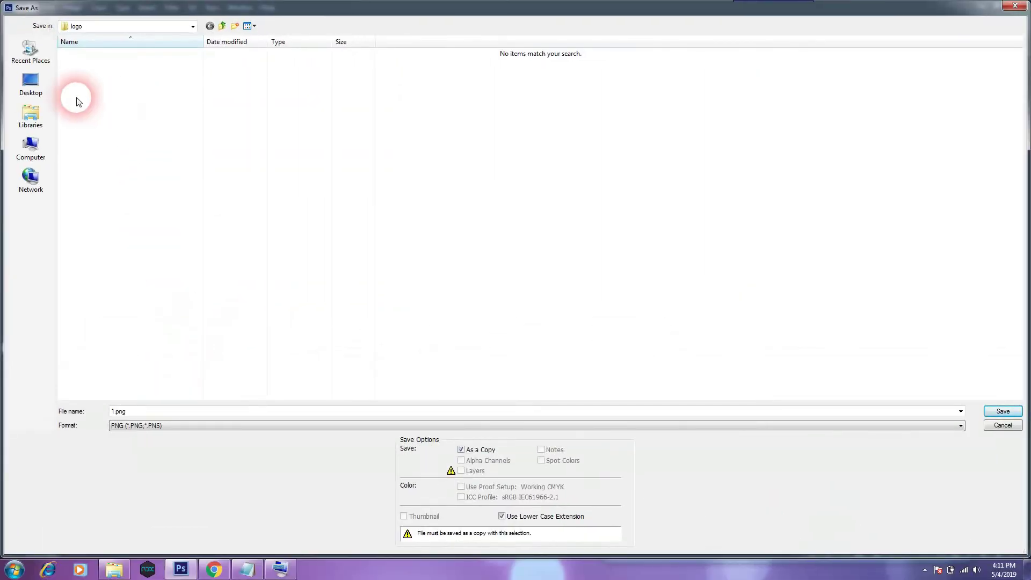
pyautogui.click(31, 82)
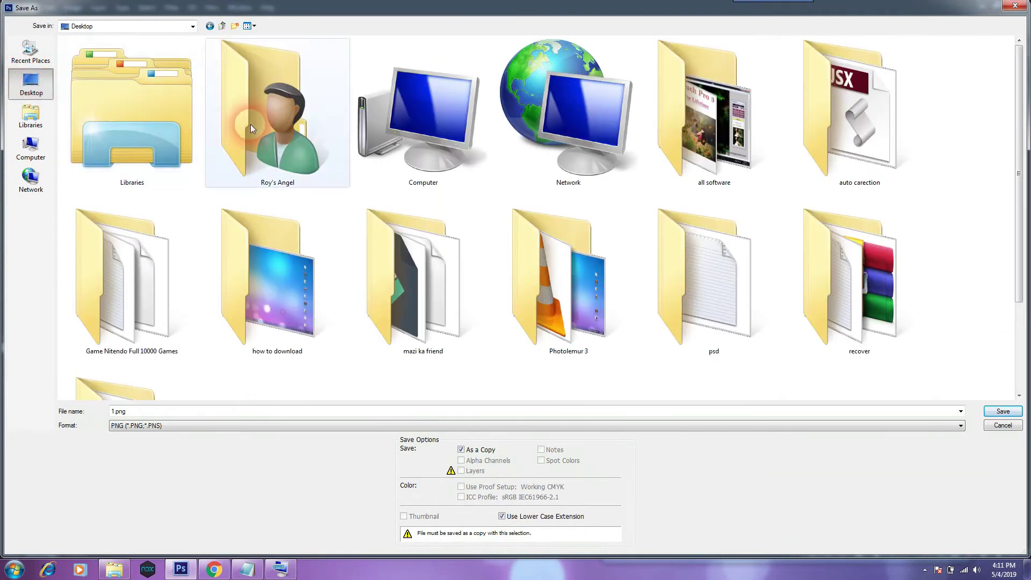
pyautogui.click(375, 295)
pyautogui.press('Down')
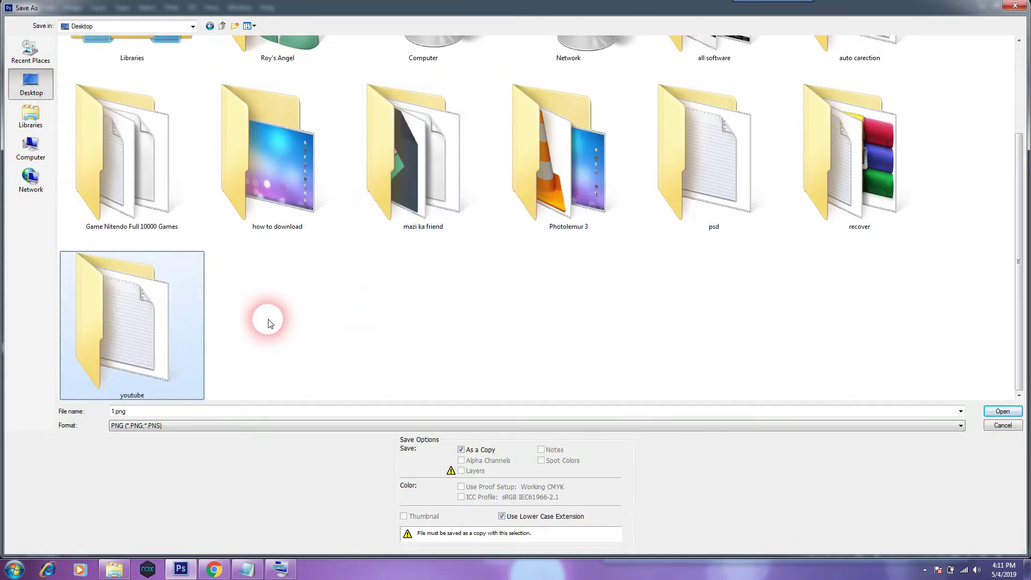
pyautogui.doubleClick(139, 333)
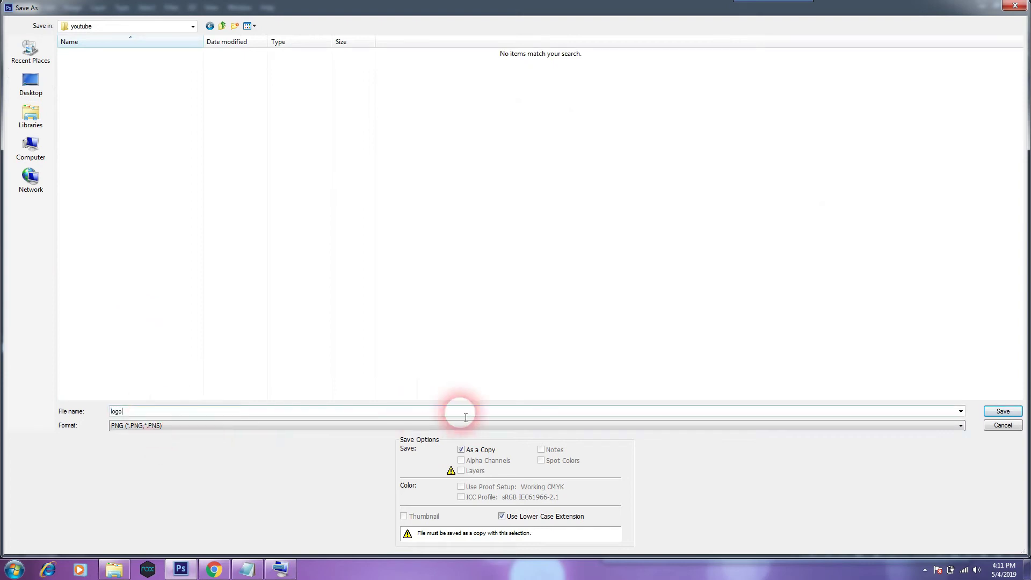
pyautogui.click(1000, 412)
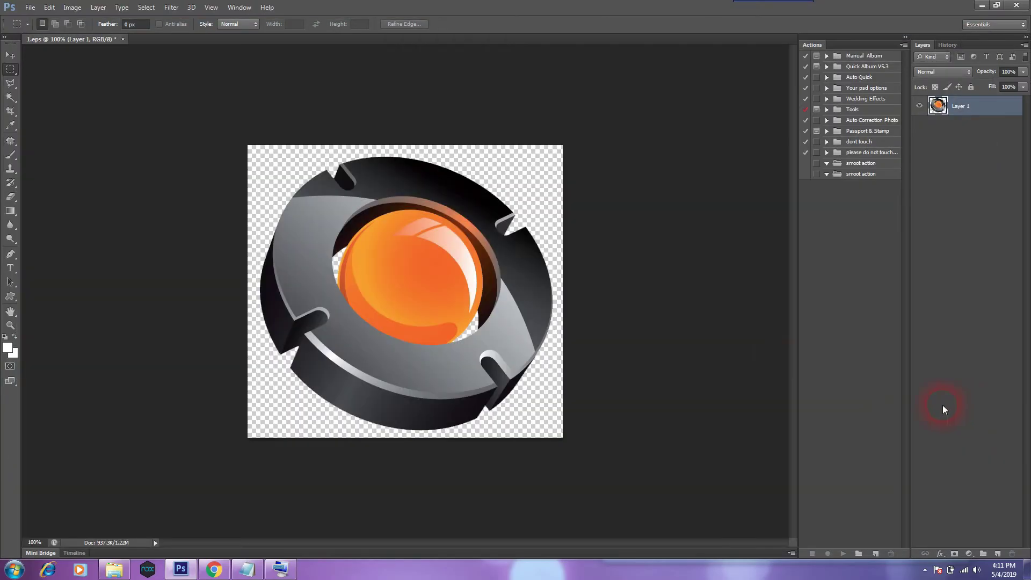
pyautogui.moveTo(534, 170); pyautogui.dragTo(673, 197)
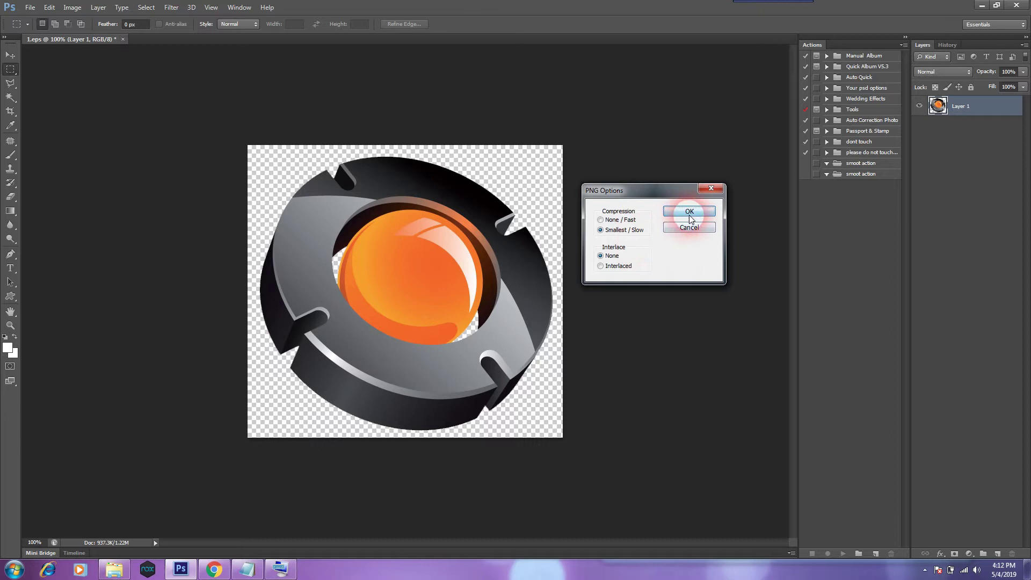
pyautogui.click(687, 212)
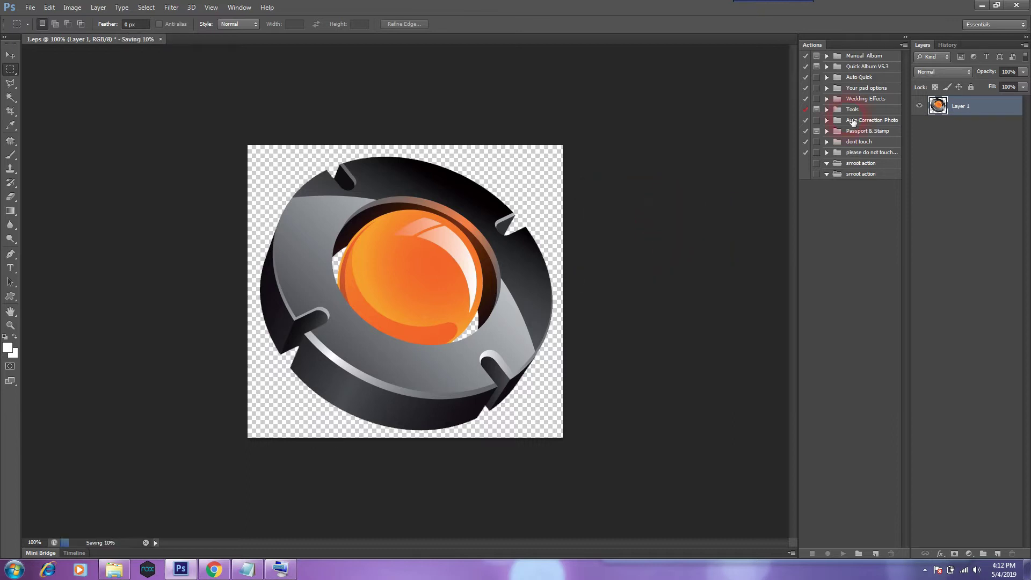
pyautogui.click(980, 7)
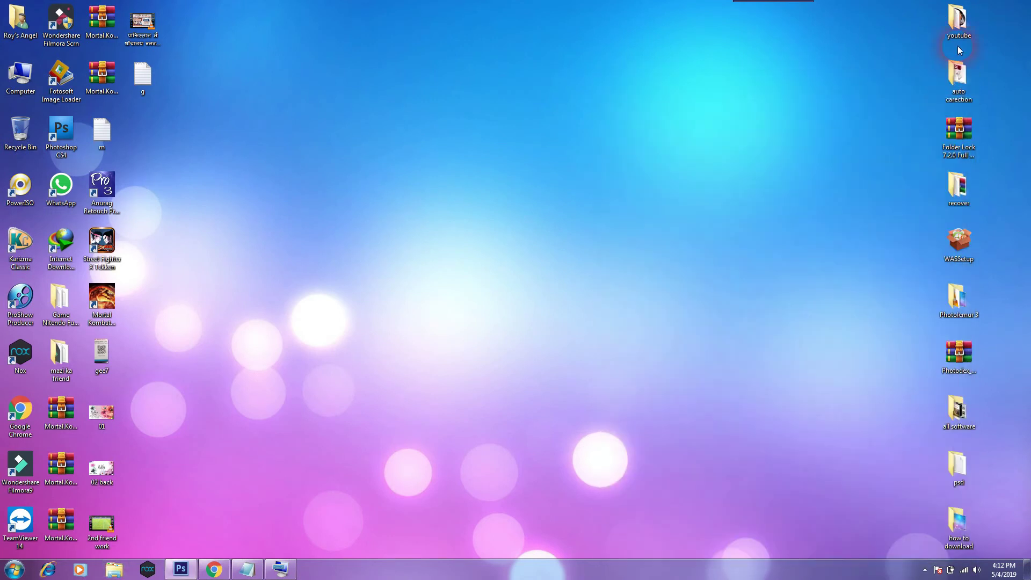
# Open the desktop youtube folder in Extra large icons view and glance at text file g.
pyautogui.doubleClick(949, 21)
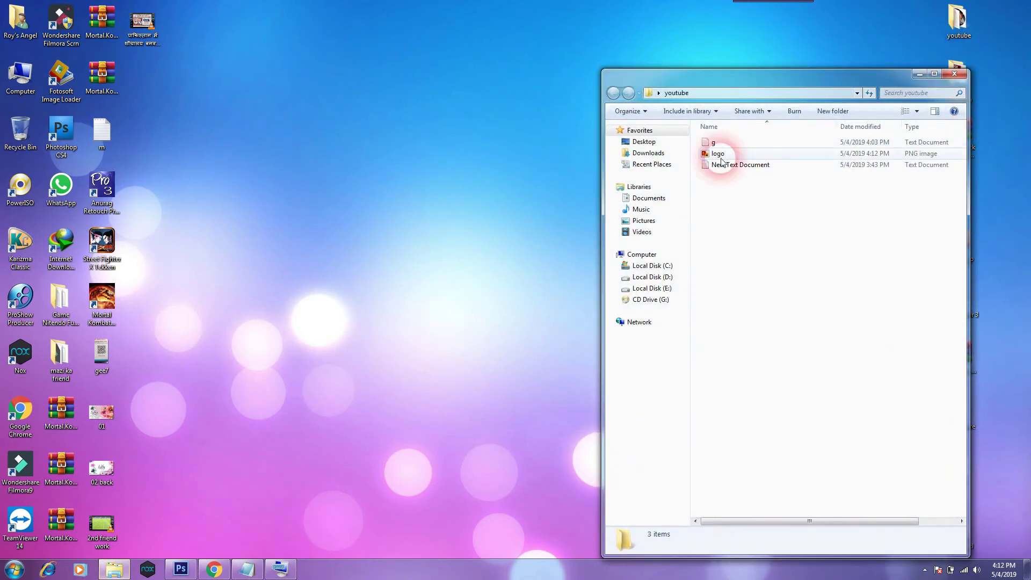
pyautogui.doubleClick(730, 83)
pyautogui.click(981, 39)
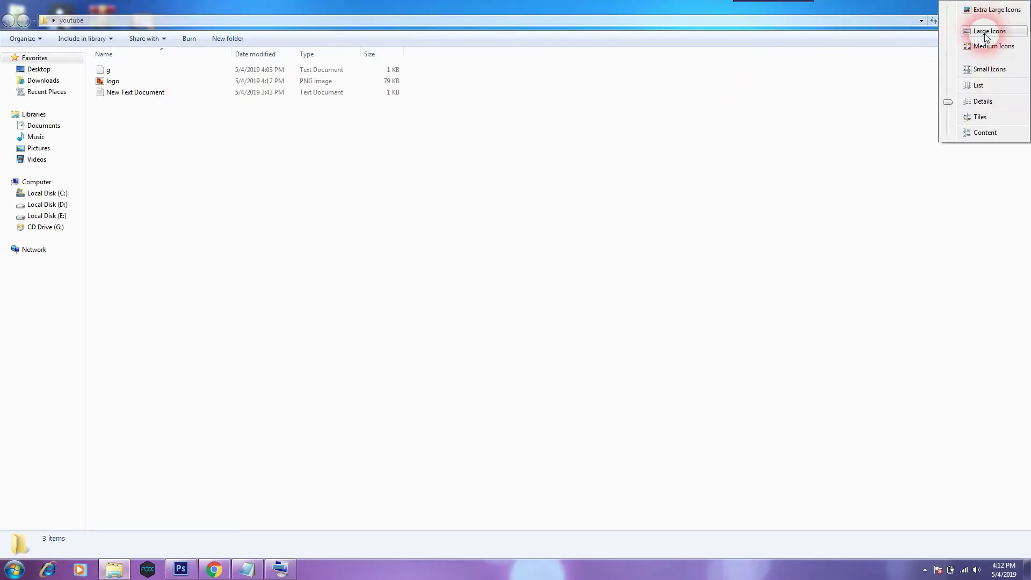
pyautogui.click(972, 11)
pyautogui.doubleClick(173, 154)
pyautogui.moveTo(390, 83); pyautogui.dragTo(145, 70)
pyautogui.click(874, 42)
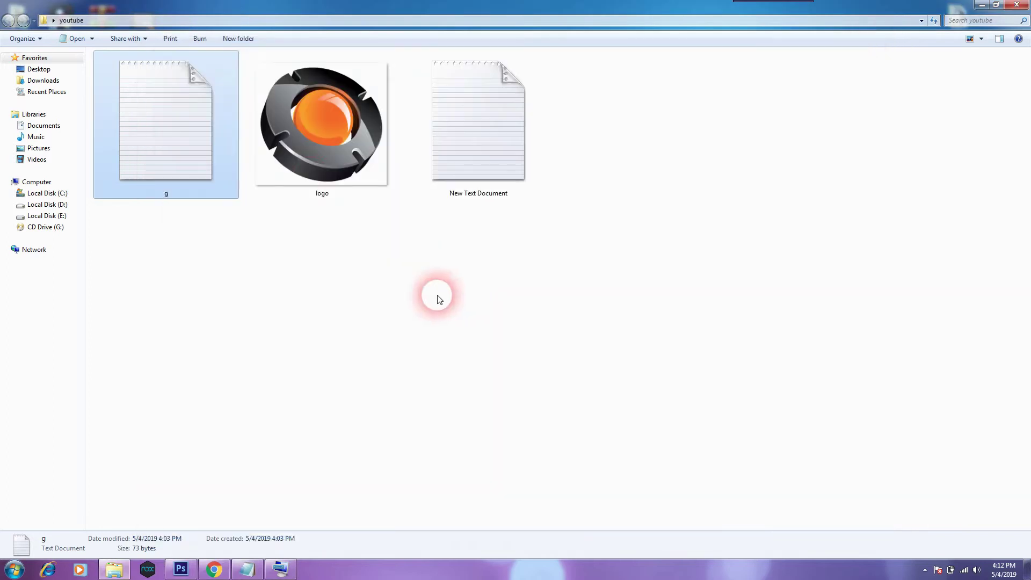
# Check the 587 × 545 logo PNG, then return to the Chrome download page.
pyautogui.click(310, 147)
pyautogui.click(376, 295)
pyautogui.click(265, 177)
pyautogui.press('Left')
pyautogui.press('Right')
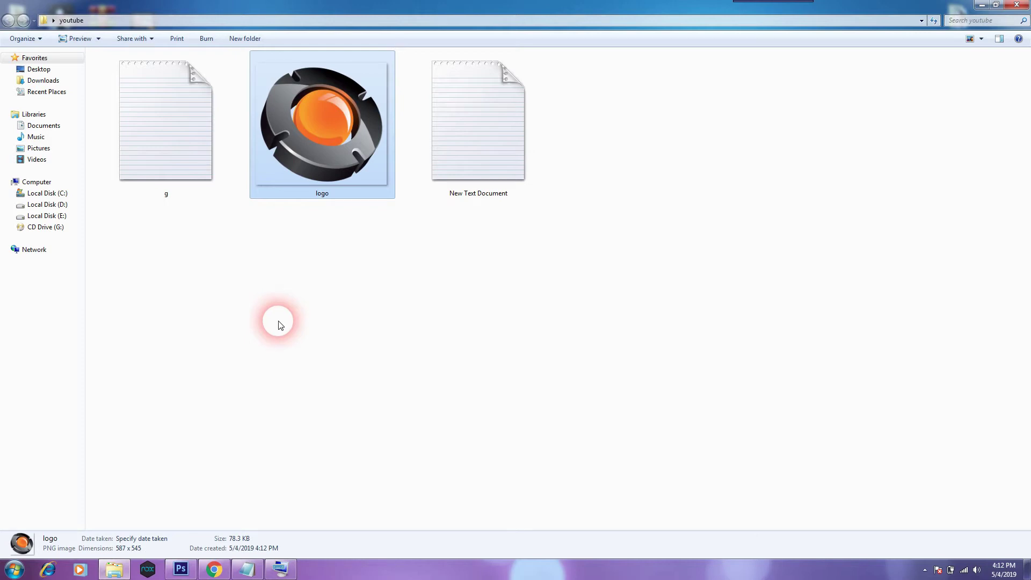
pyautogui.click(980, 5)
pyautogui.click(213, 570)
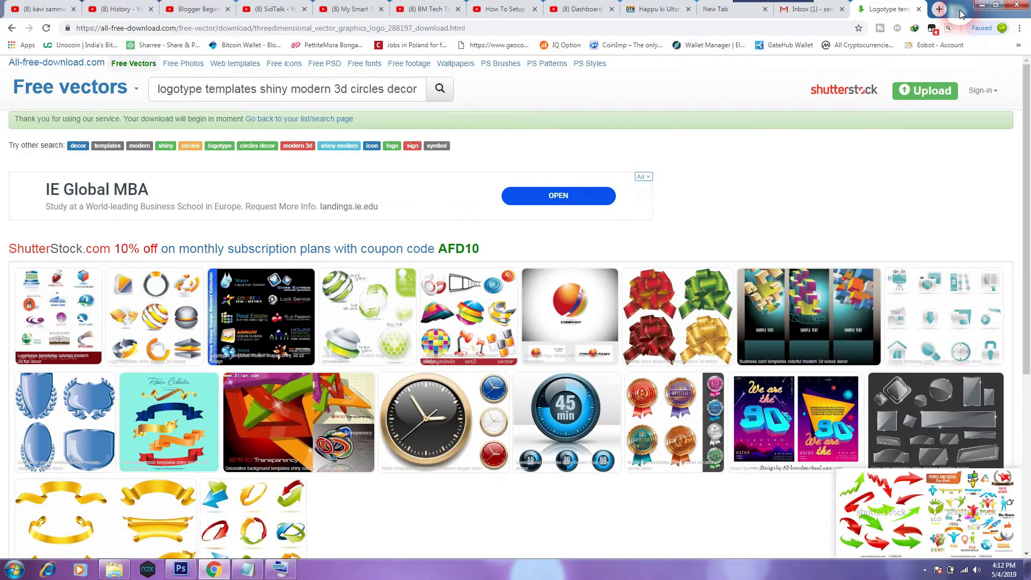
# Load youtube.com in a new Chrome tab and start signing in to the channel's account.
pyautogui.click(940, 10)
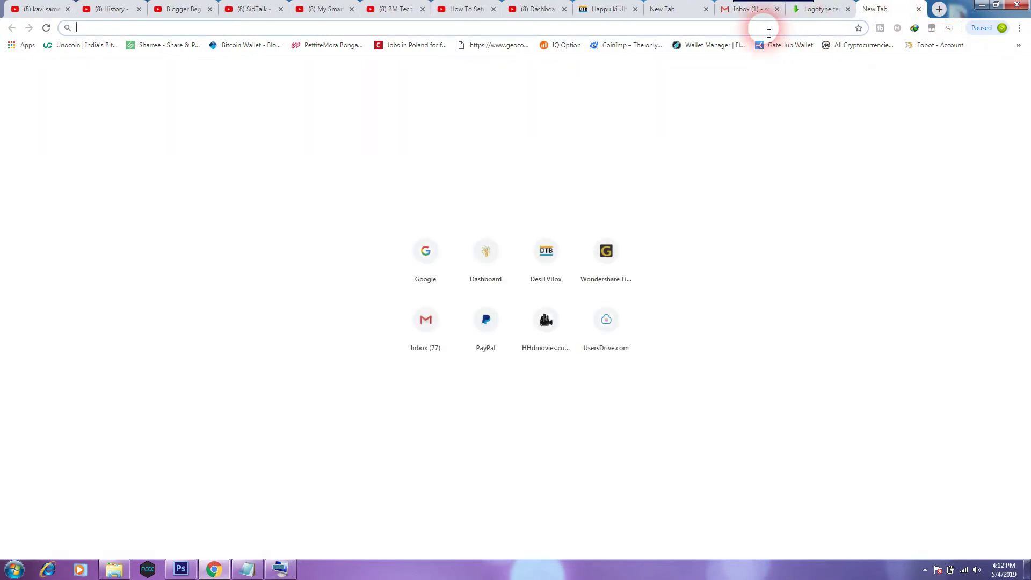
pyautogui.write('youtub')
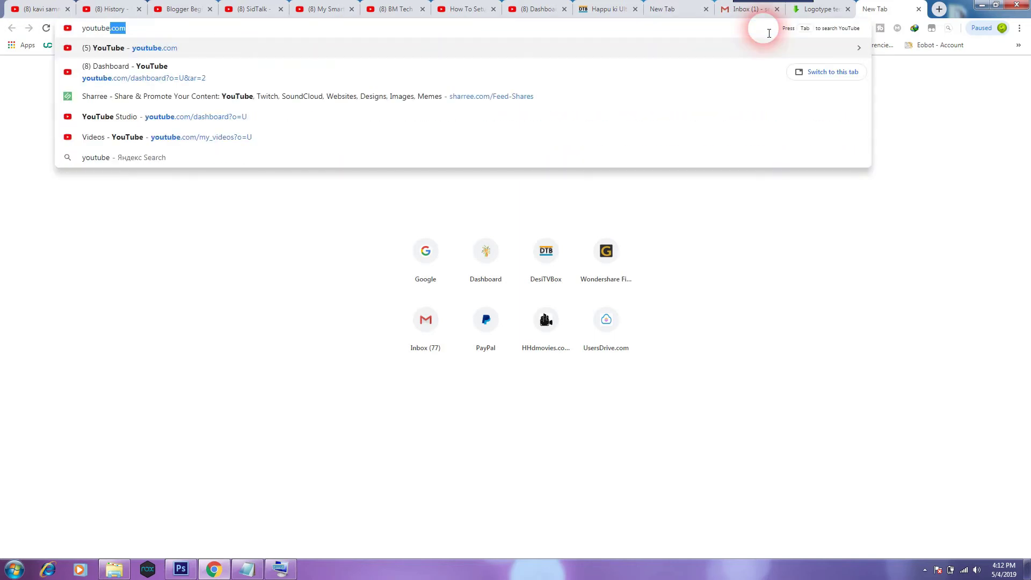
pyautogui.write('e')
pyautogui.press('Return')
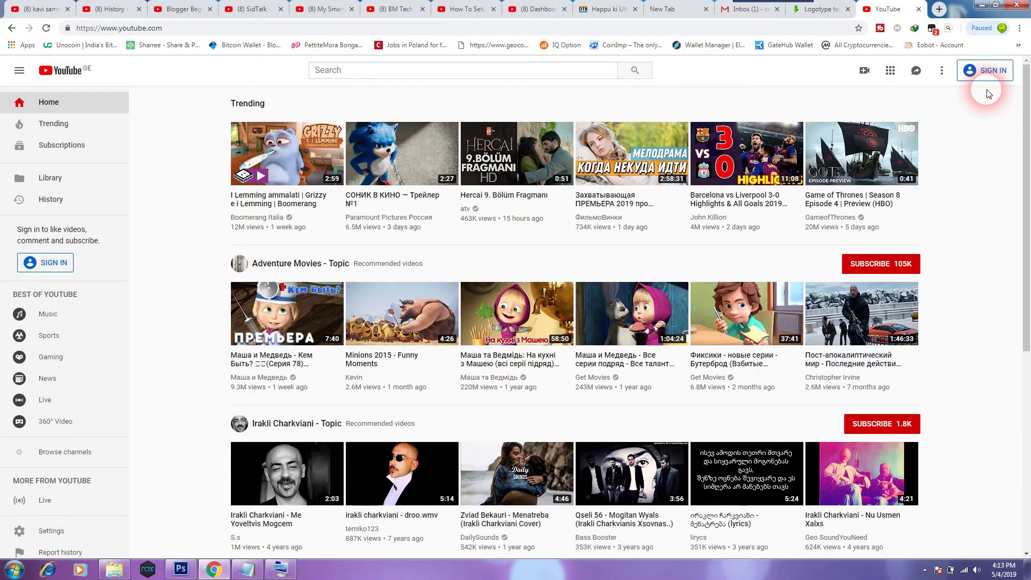
pyautogui.click(983, 78)
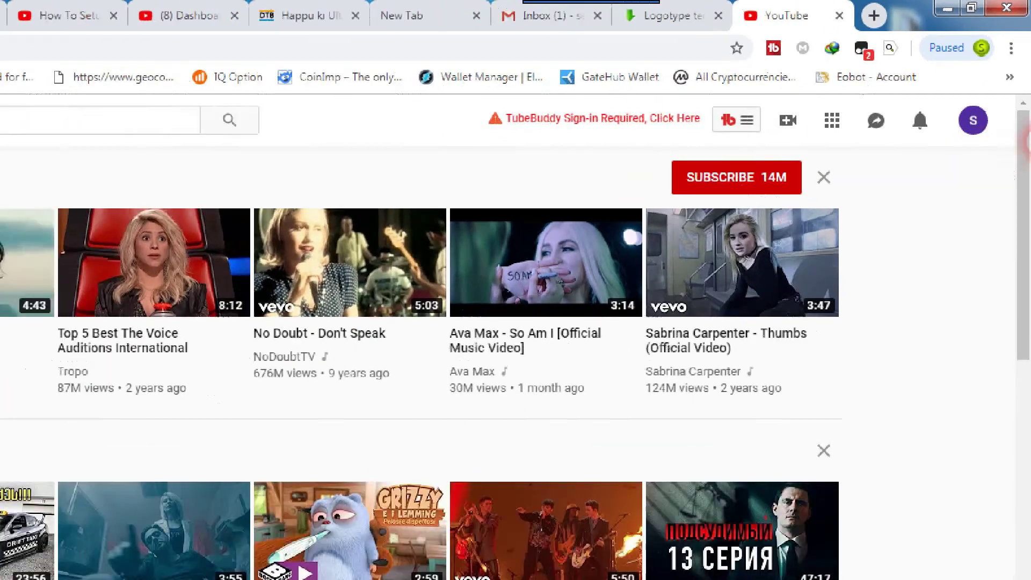
# Sign out of the current account and choose the new account to sign in with.
pyautogui.click(973, 120)
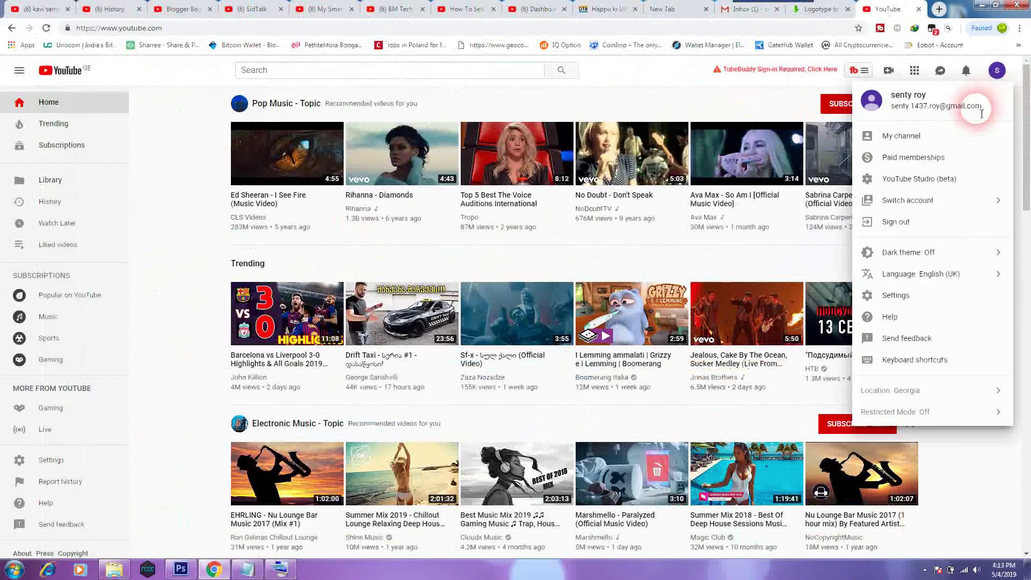
pyautogui.click(894, 221)
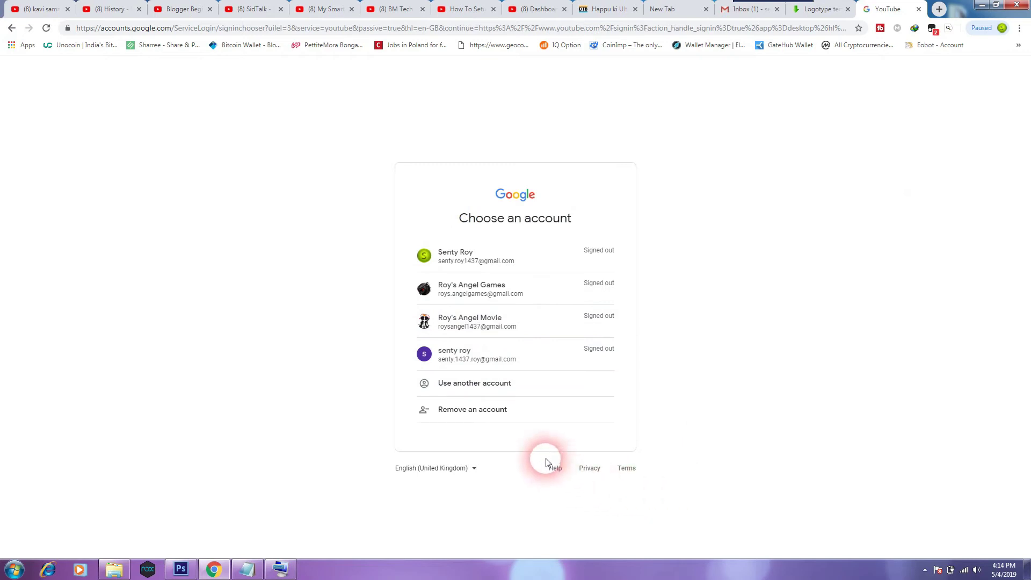
pyautogui.click(529, 361)
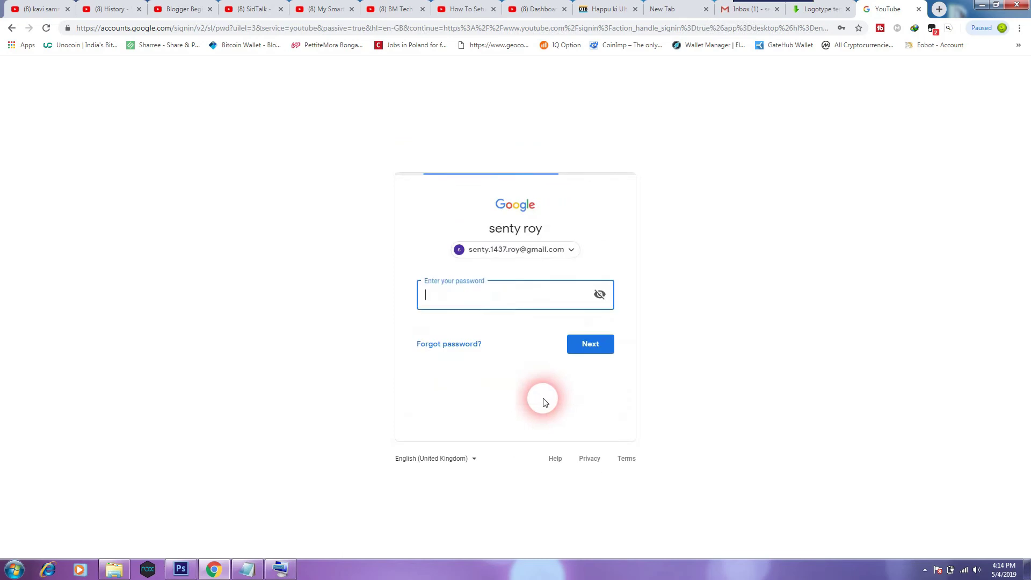
pyautogui.click(574, 309)
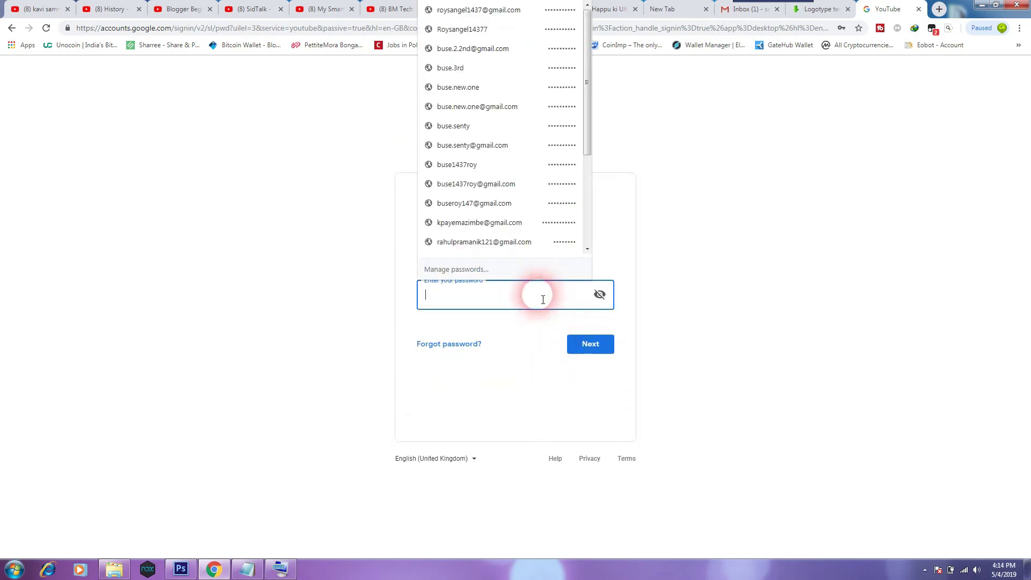
pyautogui.click(660, 290)
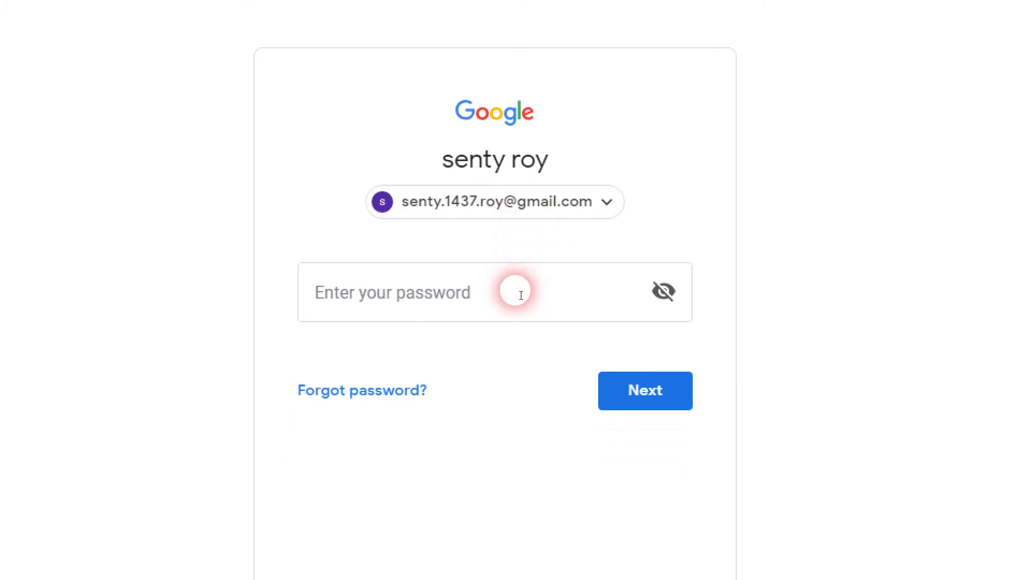
# Enter the account password, sign in, and save the password in Chrome.
pyautogui.click(521, 295)
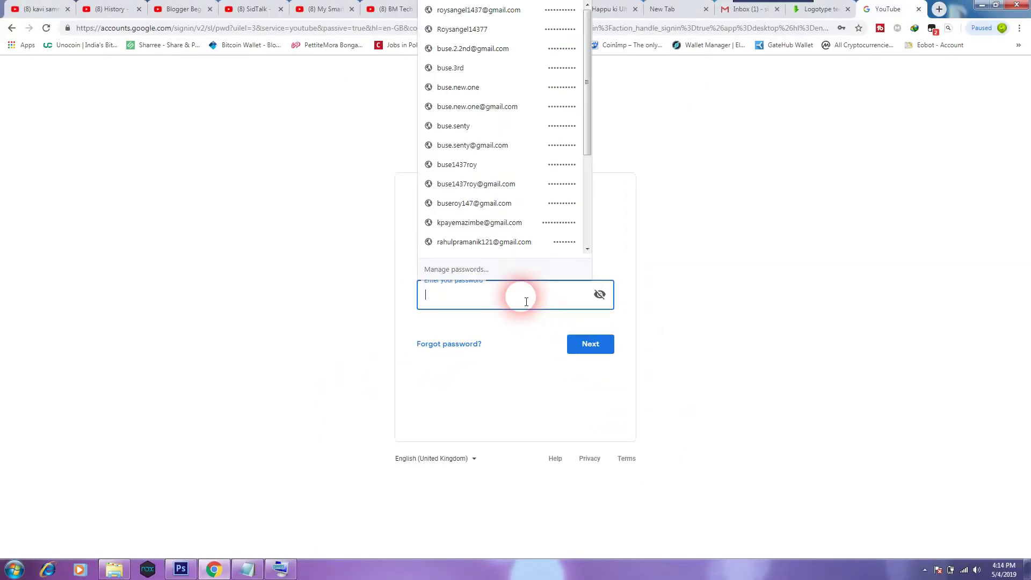
pyautogui.write('••')
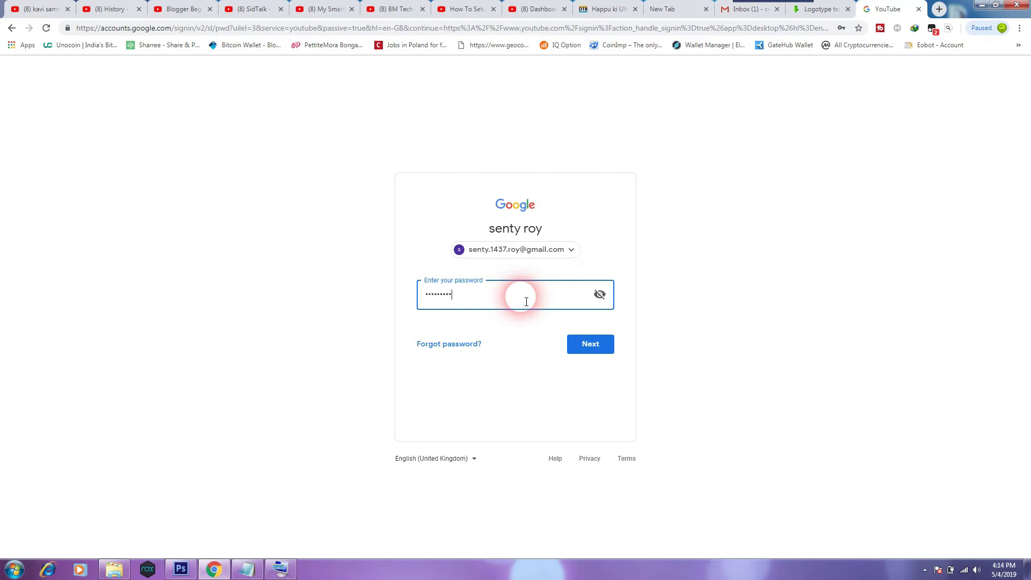
pyautogui.click(599, 353)
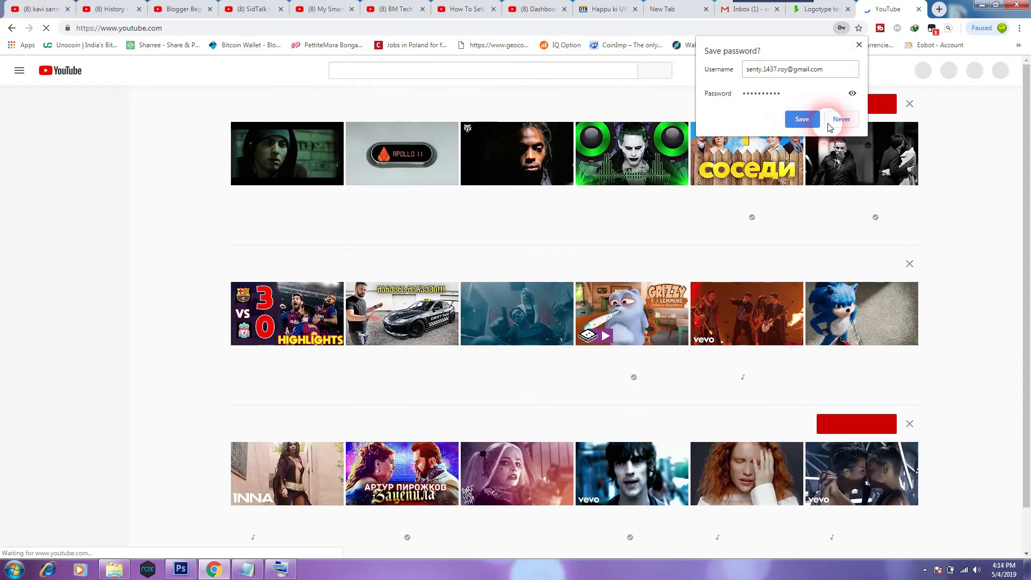
pyautogui.click(802, 119)
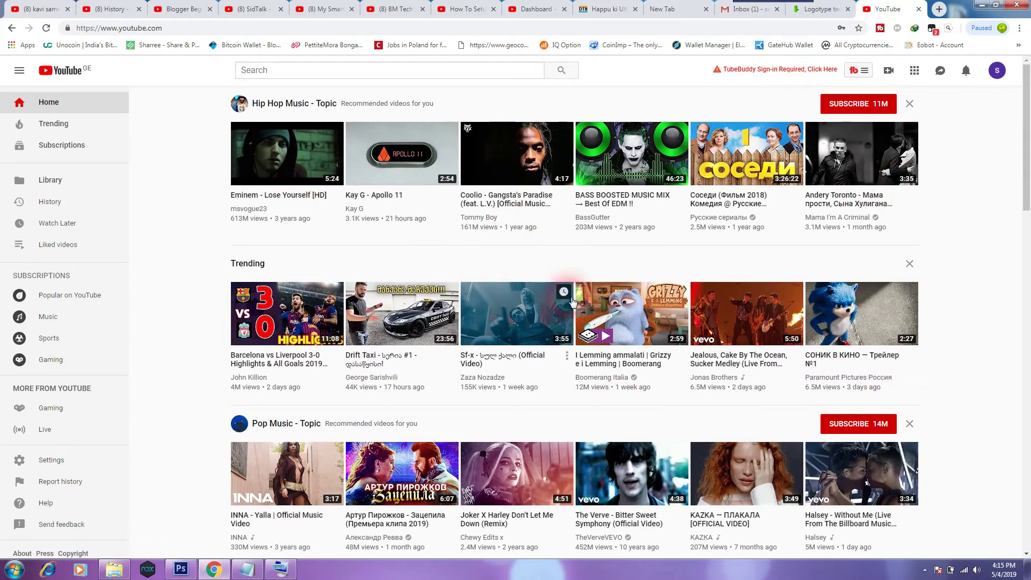
pyautogui.click(535, 206)
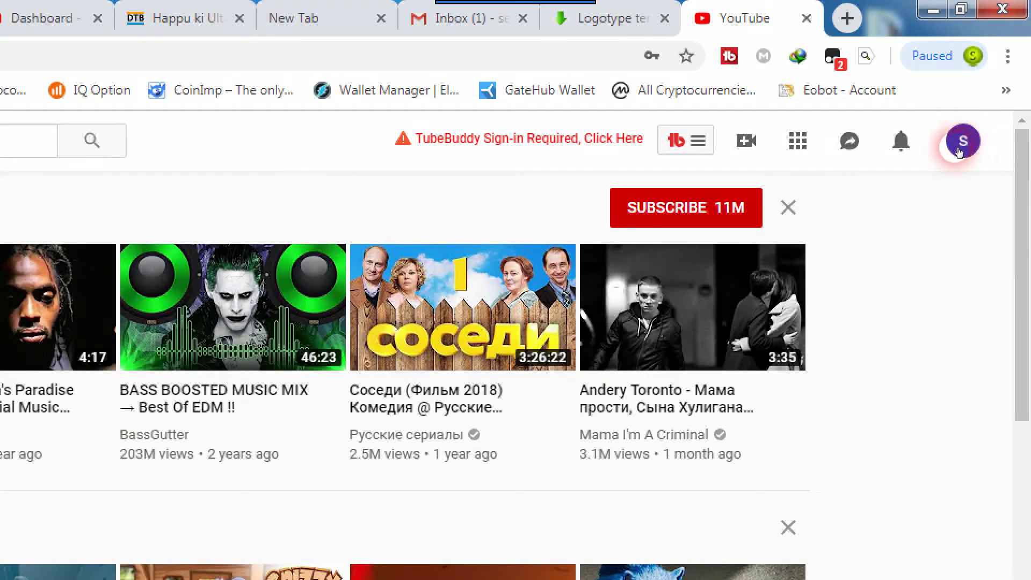
pyautogui.click(510, 24)
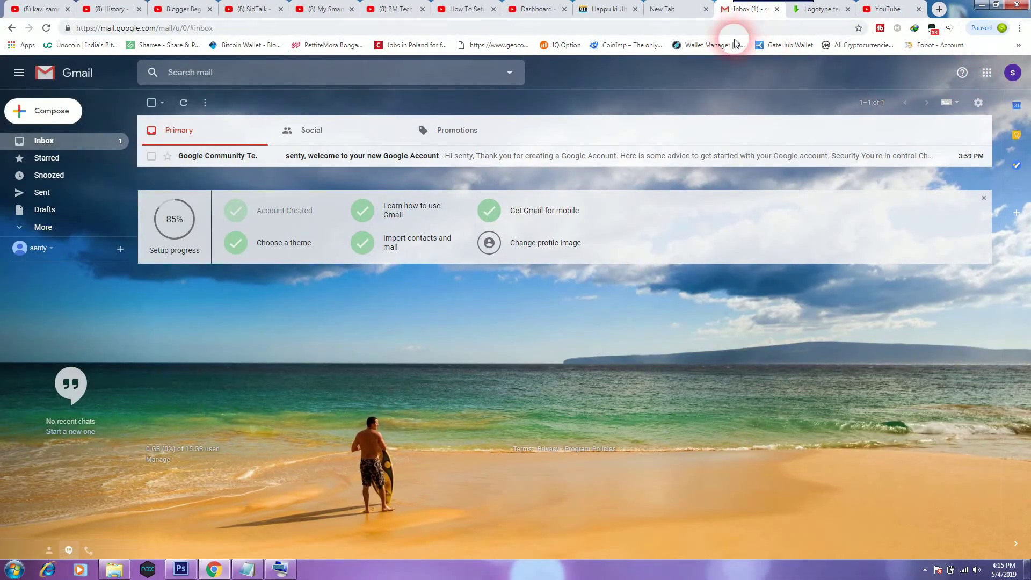
pyautogui.click(535, 246)
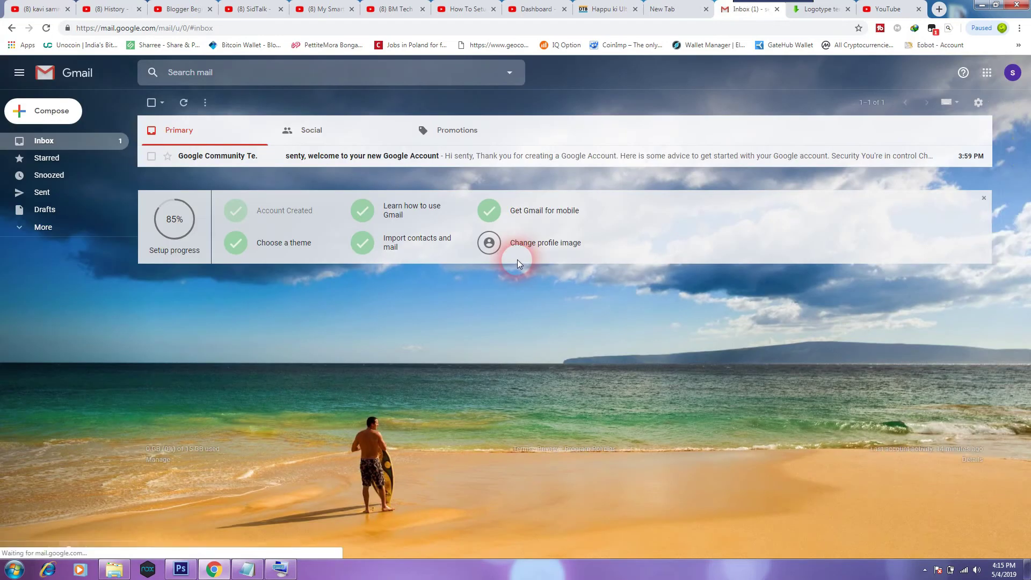
pyautogui.click(517, 249)
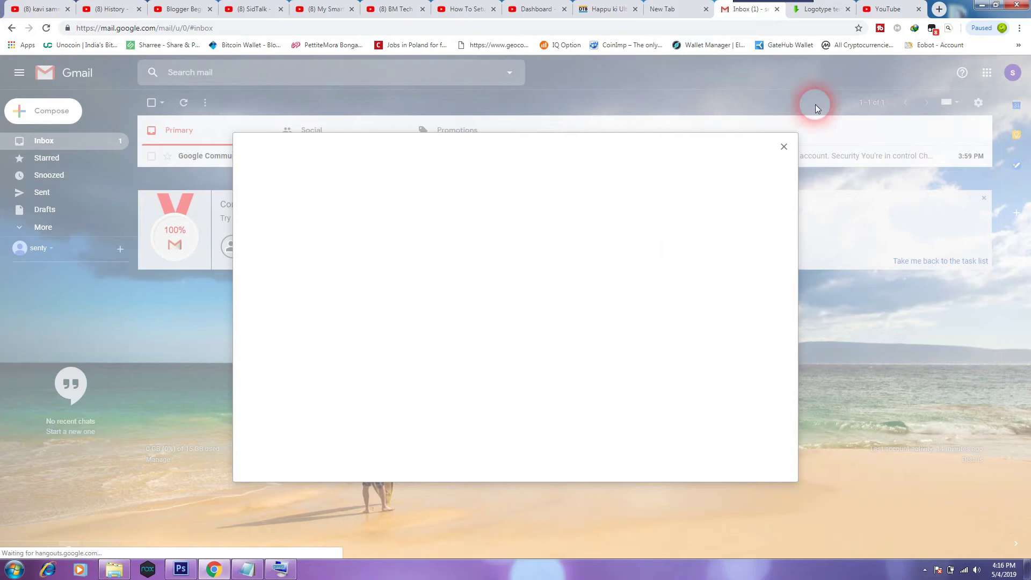
pyautogui.click(863, 13)
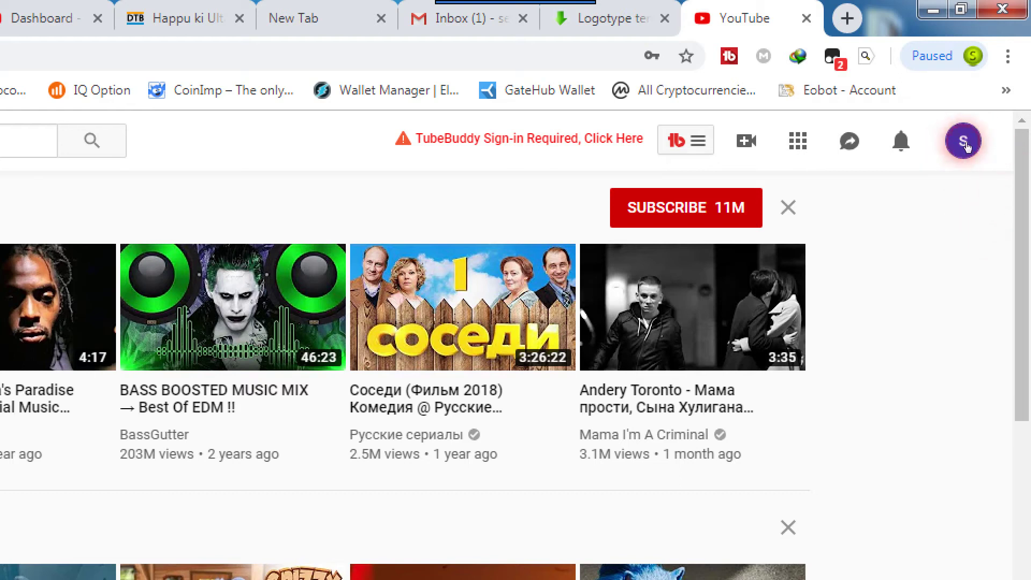
pyautogui.click(964, 143)
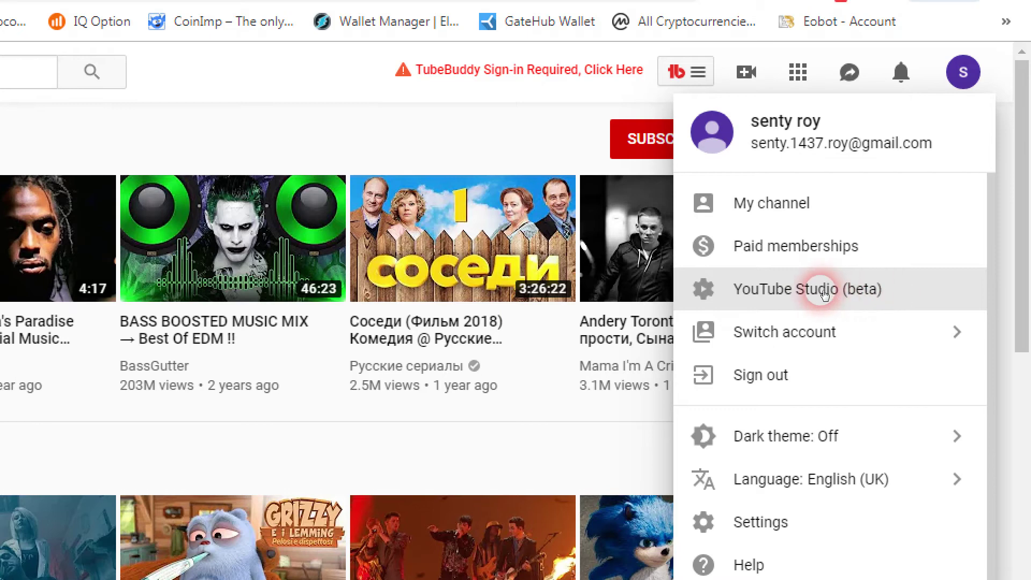
# Open YouTube Studio (beta) to bring up the 'Use YouTube as...' channel dialog.
pyautogui.click(825, 290)
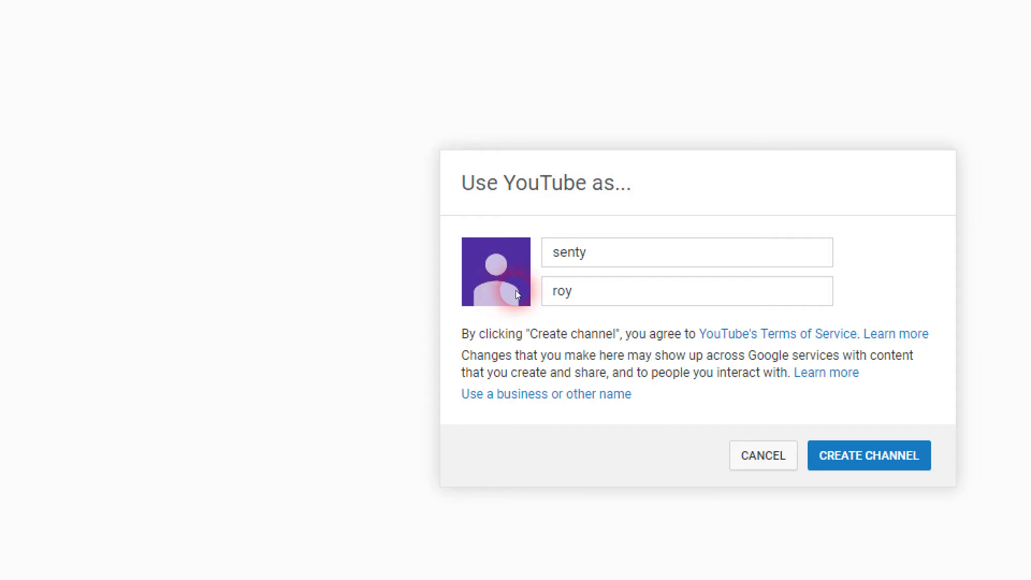
pyautogui.click(508, 271)
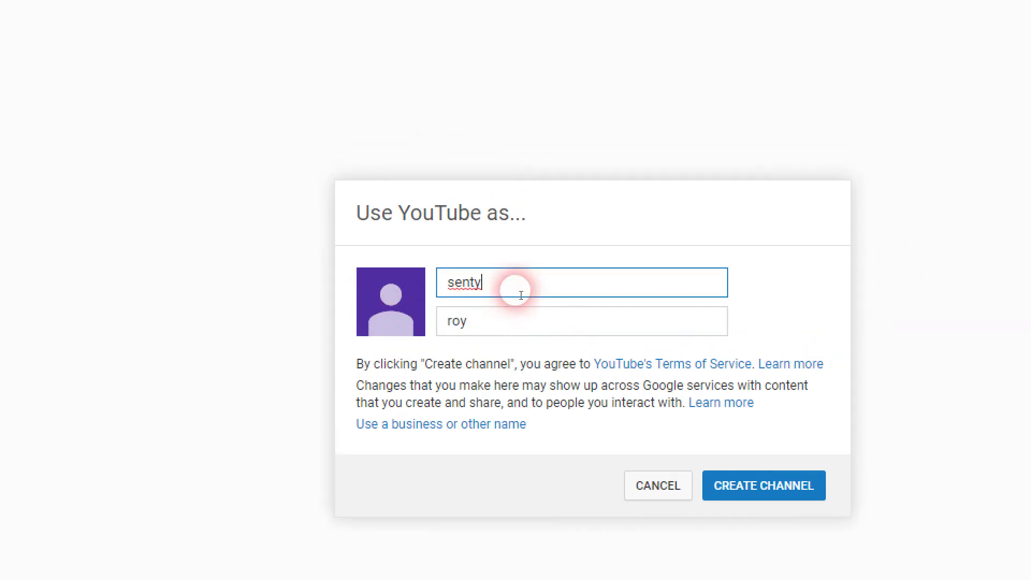
# Change the channel's last name to 'musics' and create the channel.
pyautogui.doubleClick(520, 293)
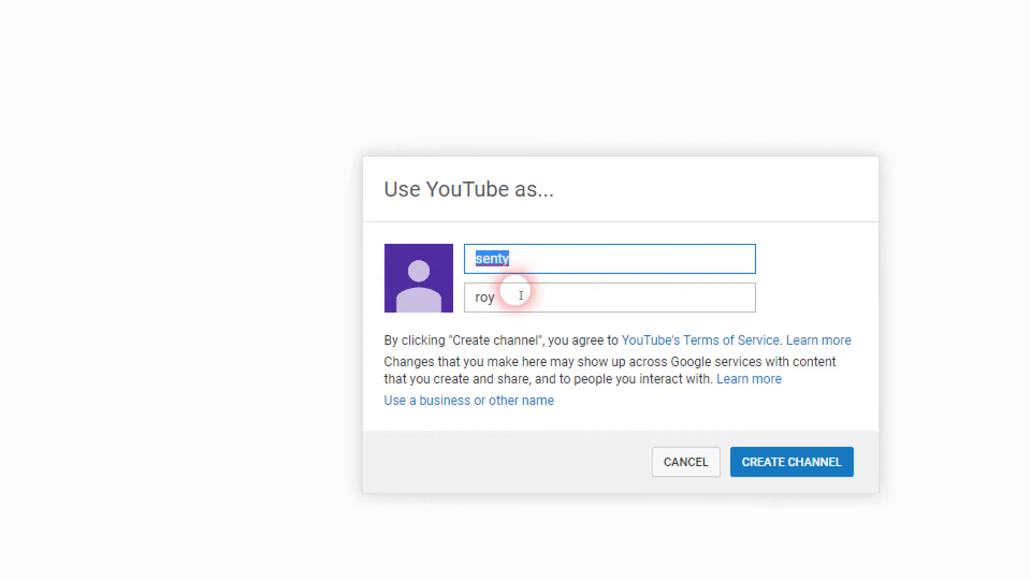
pyautogui.press('Tab')
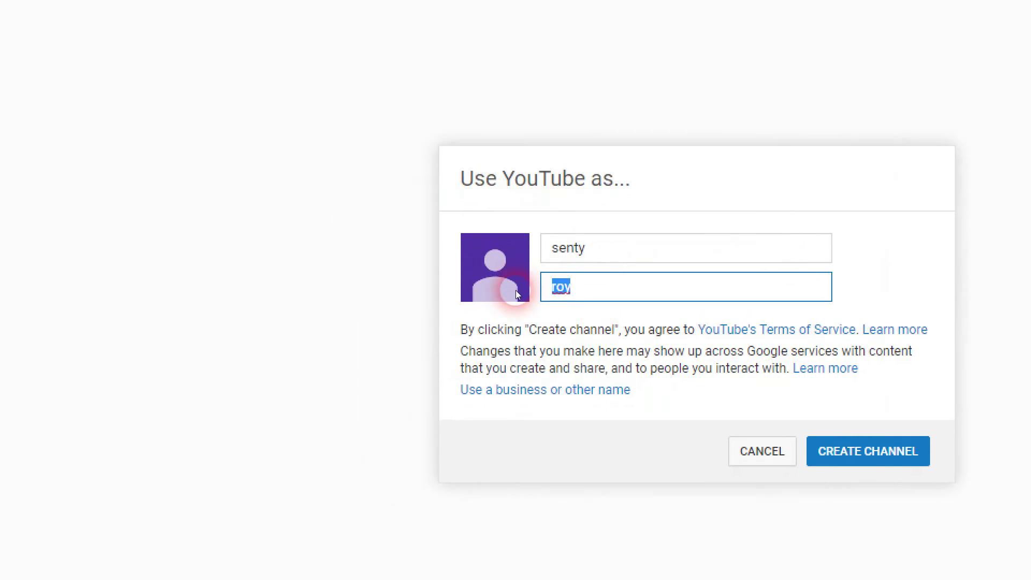
pyautogui.write('muci')
pyautogui.press('BackSpace')
pyautogui.press('BackSpace')
pyautogui.write('sic')
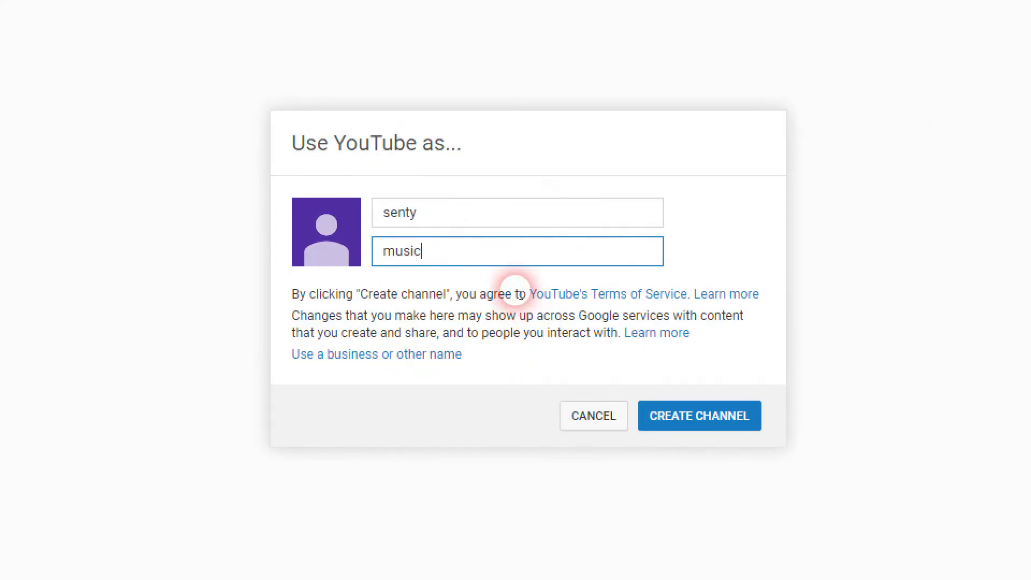
pyautogui.write('s')
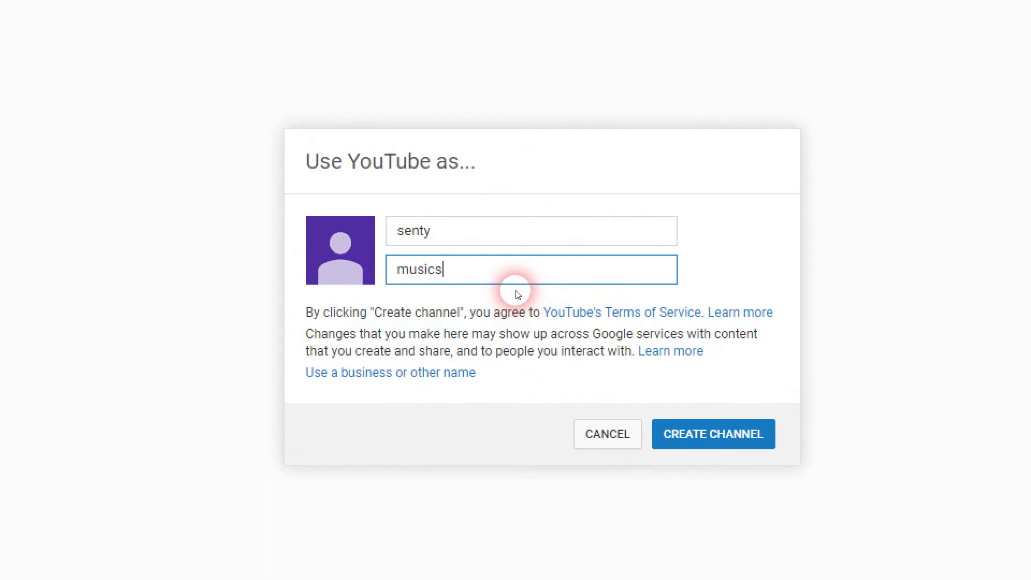
pyautogui.doubleClick(430, 231)
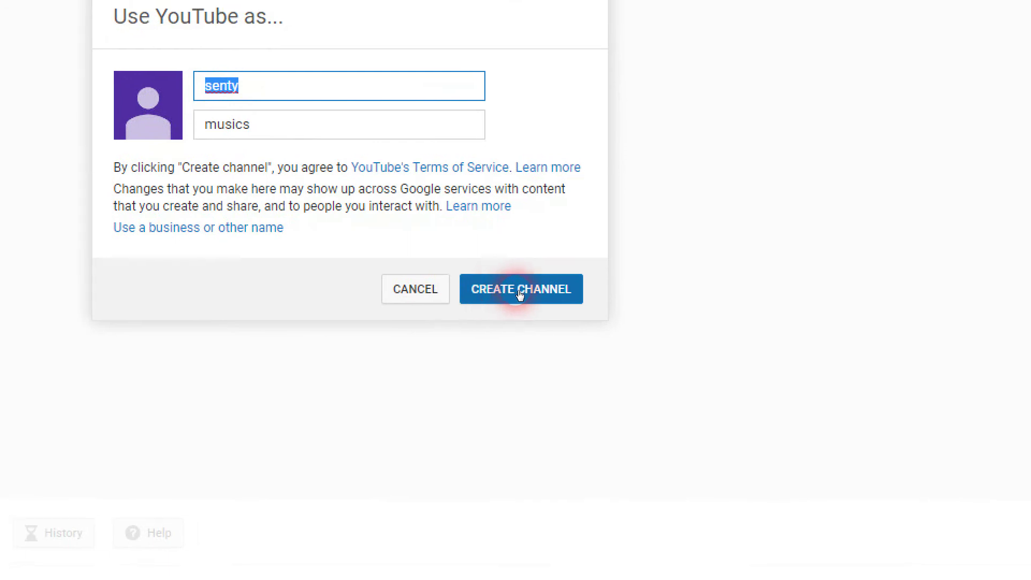
pyautogui.click(520, 295)
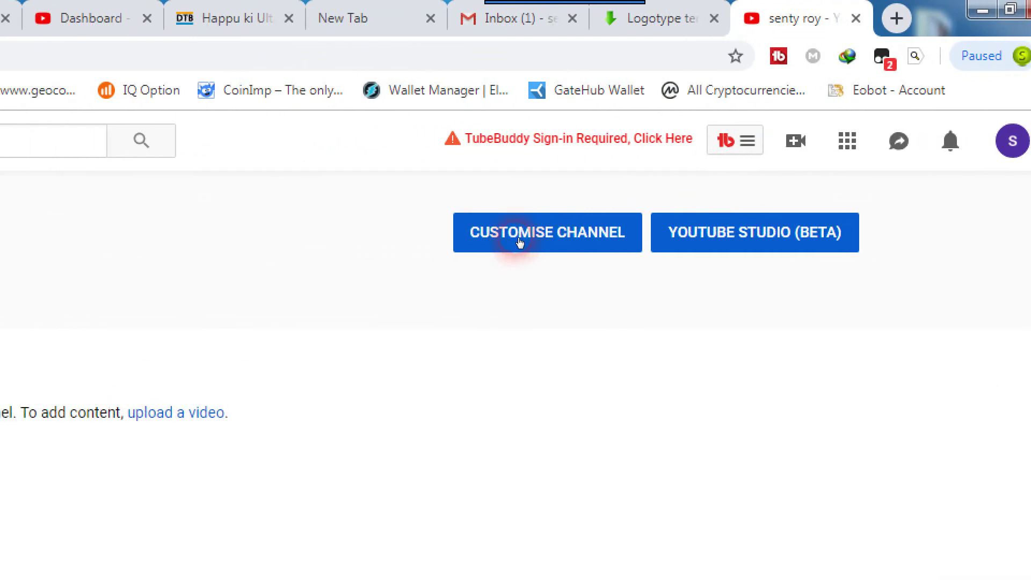
# Customise the new channel and start editing its channel icon.
pyautogui.click(519, 243)
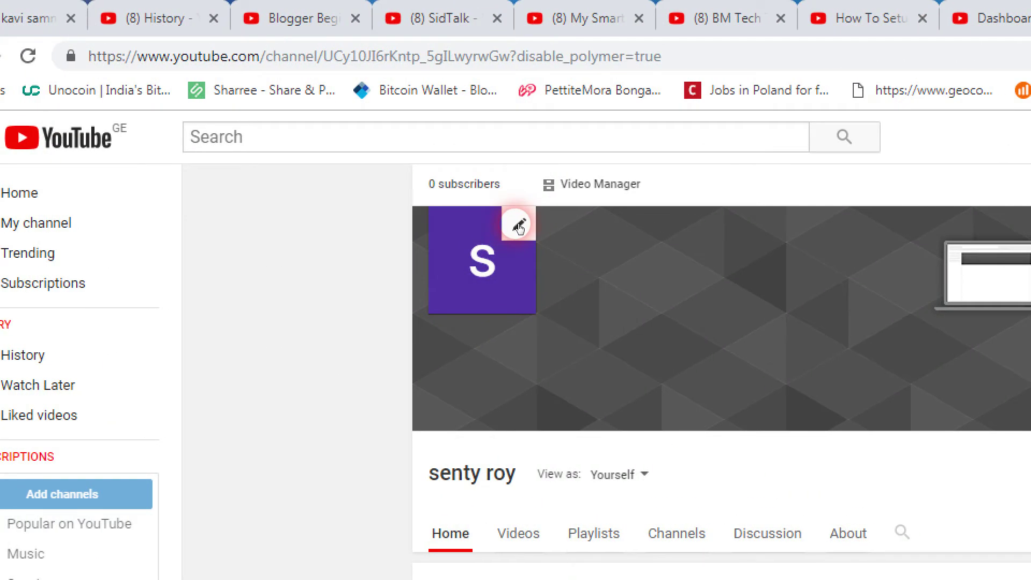
pyautogui.click(518, 228)
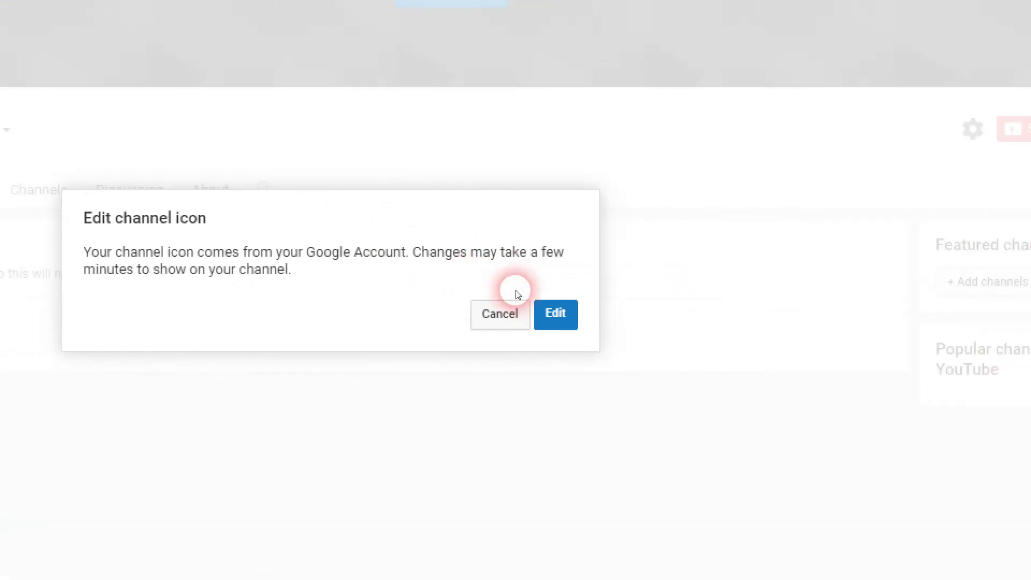
# Upload the logo image from the youtube folder as the Google account photo.
pyautogui.click(519, 296)
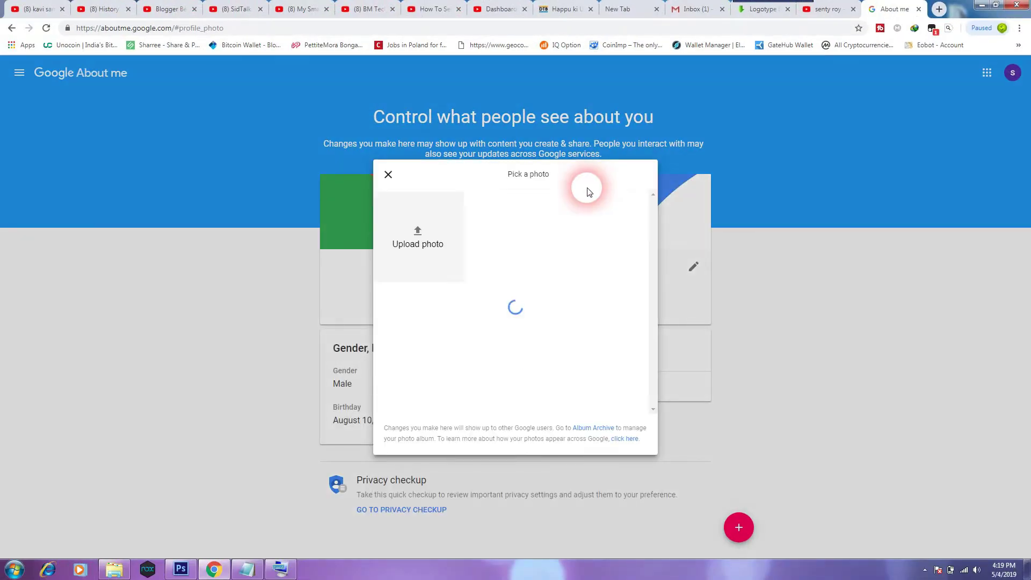
pyautogui.click(417, 239)
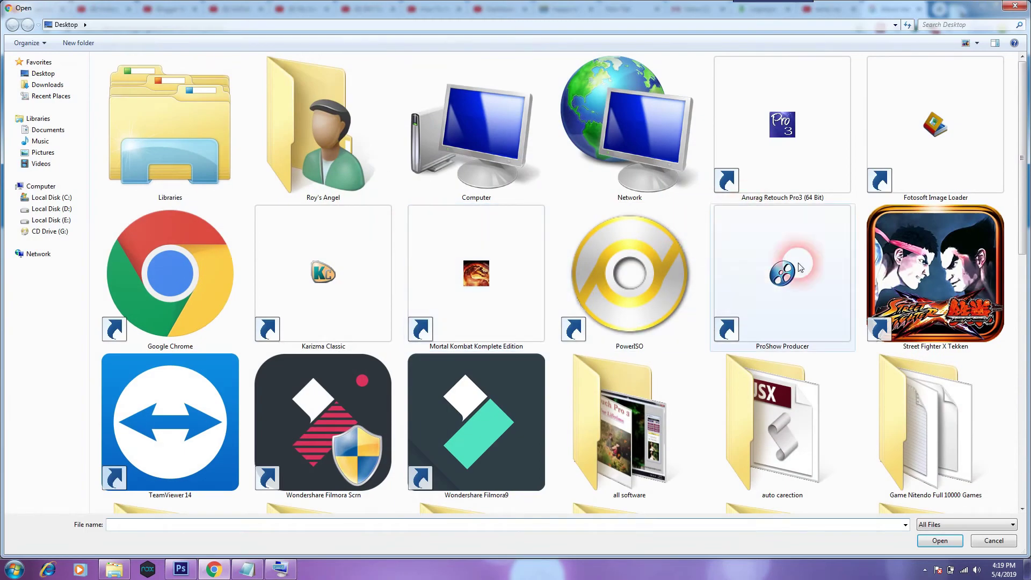
pyautogui.moveTo(1023, 204); pyautogui.dragTo(1015, 357)
pyautogui.doubleClick(920, 220)
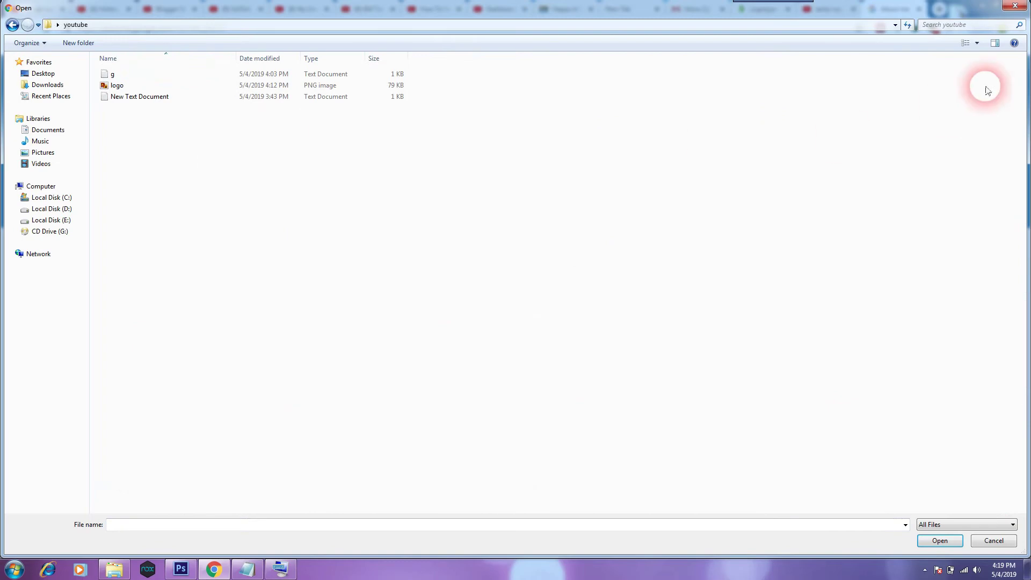
pyautogui.click(977, 43)
pyautogui.click(976, 30)
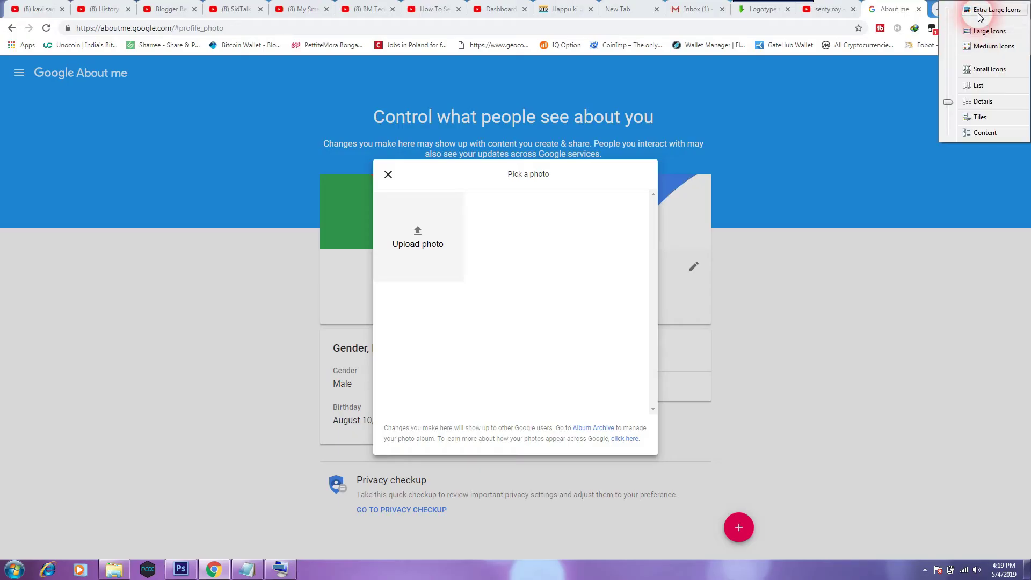
pyautogui.click(332, 155)
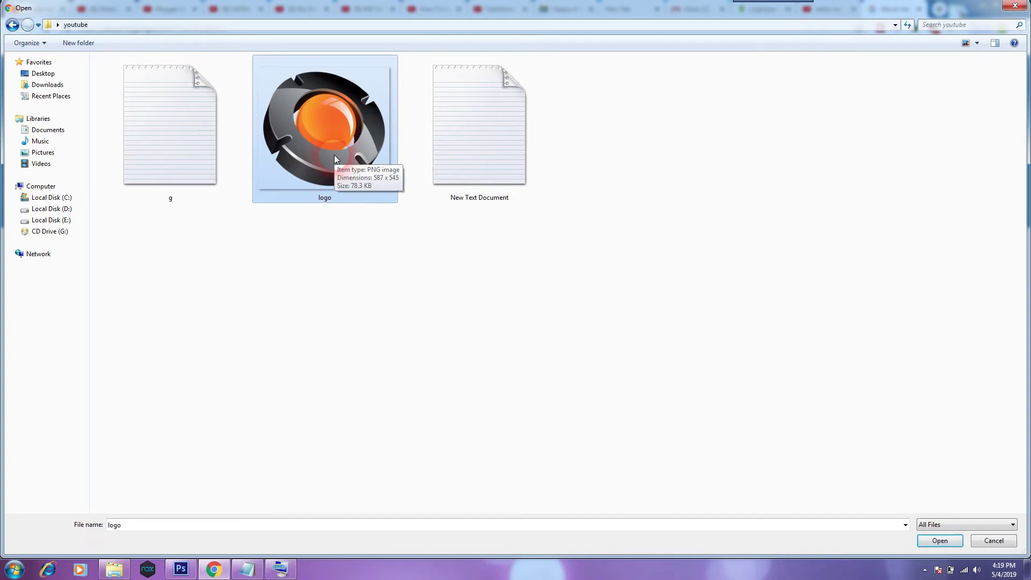
pyautogui.doubleClick(334, 155)
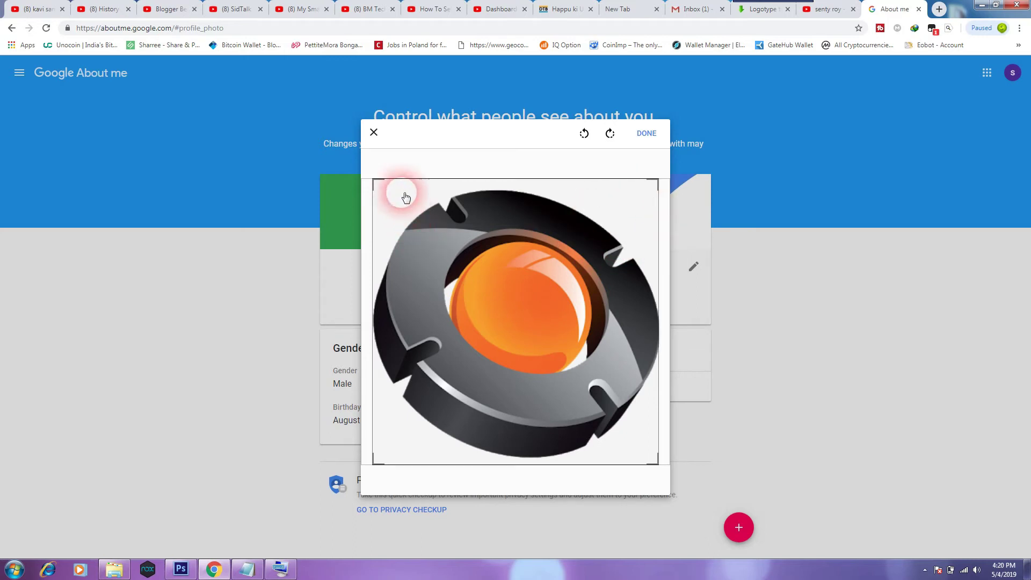
# Close the logo crop without applying it and reopen the profile photo picker.
pyautogui.moveTo(376, 184); pyautogui.dragTo(375, 178)
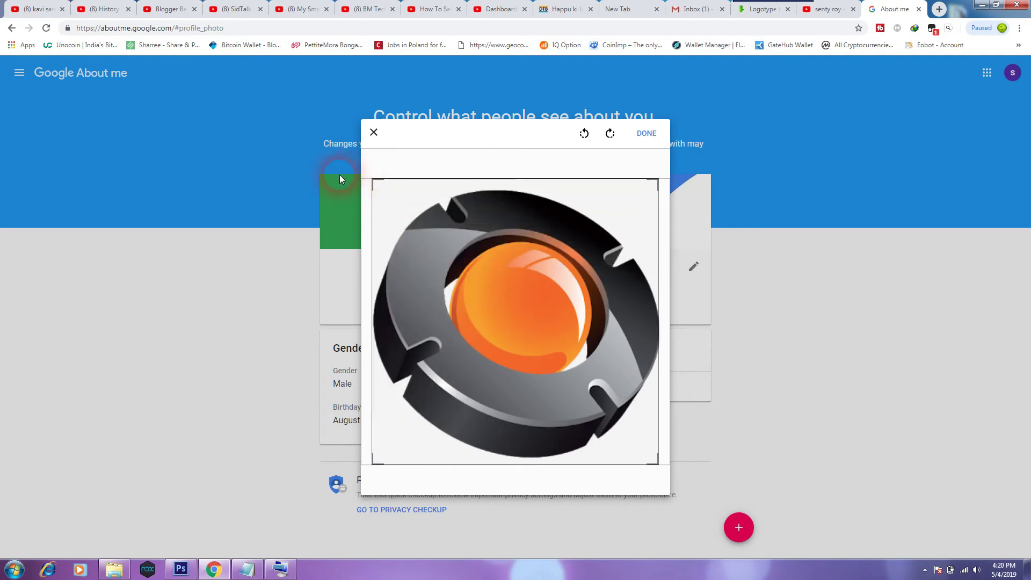
pyautogui.click(343, 181)
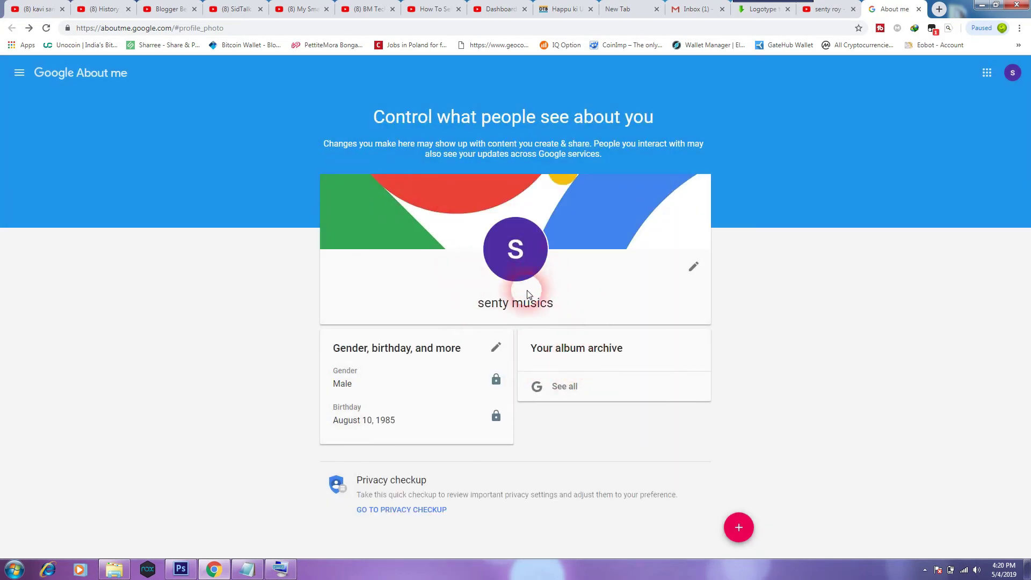
pyautogui.click(518, 256)
# Upload the logo, rotate it a full 360° back to normal, and save it as profile photo.
pyautogui.click(416, 240)
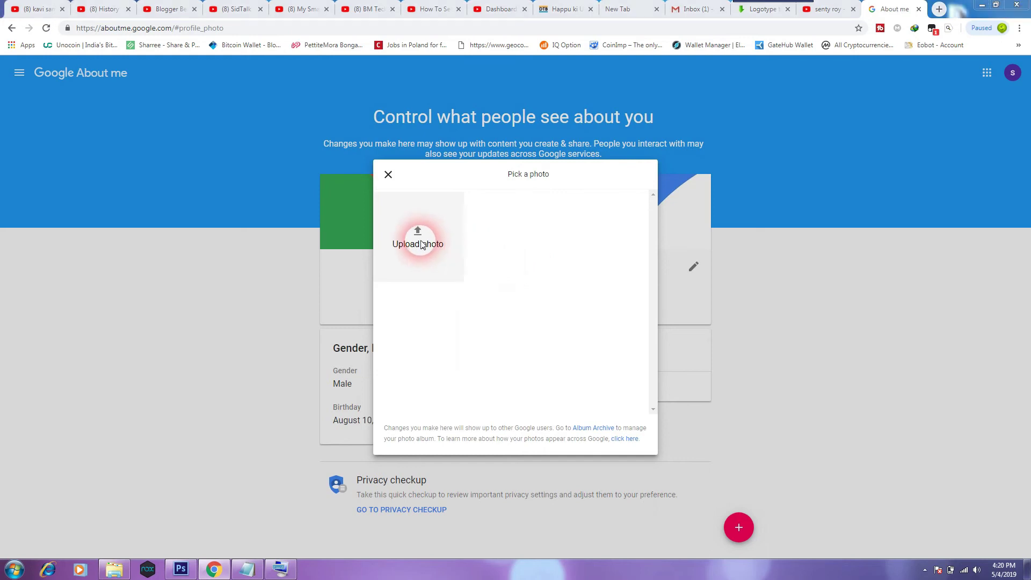
pyautogui.click(337, 160)
pyautogui.doubleClick(337, 160)
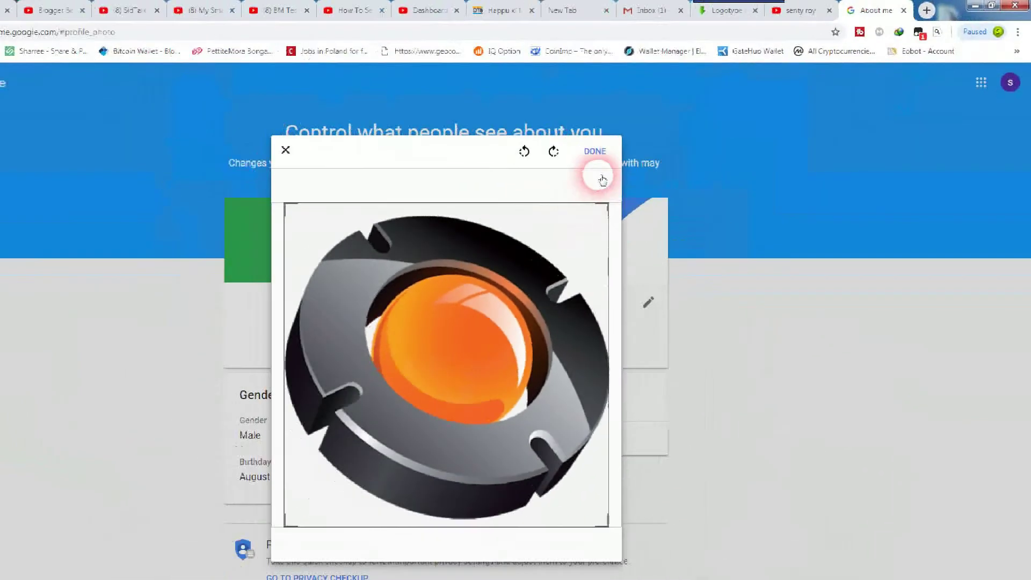
pyautogui.click(620, 59)
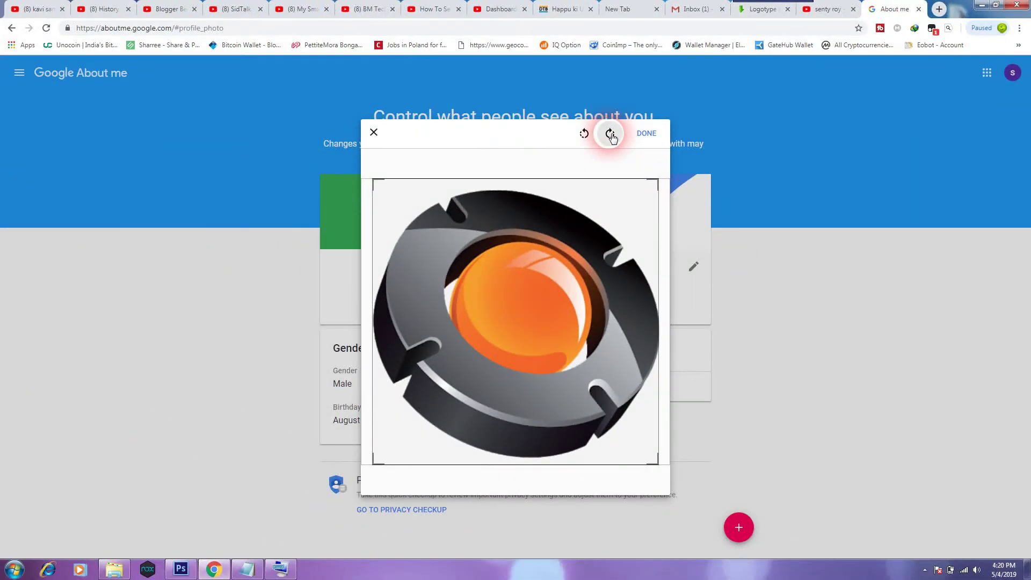
pyautogui.click(611, 135)
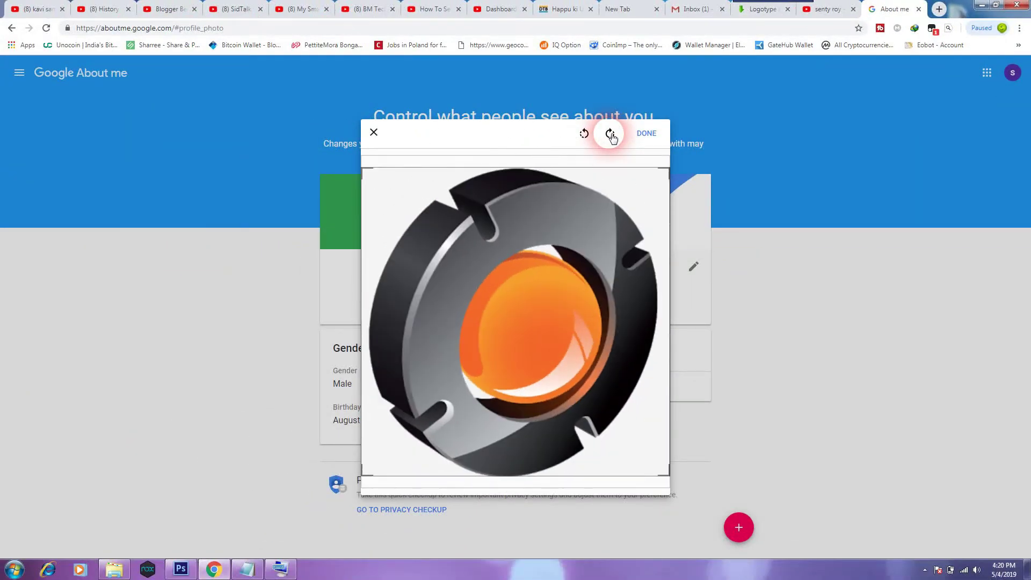
pyautogui.click(613, 137)
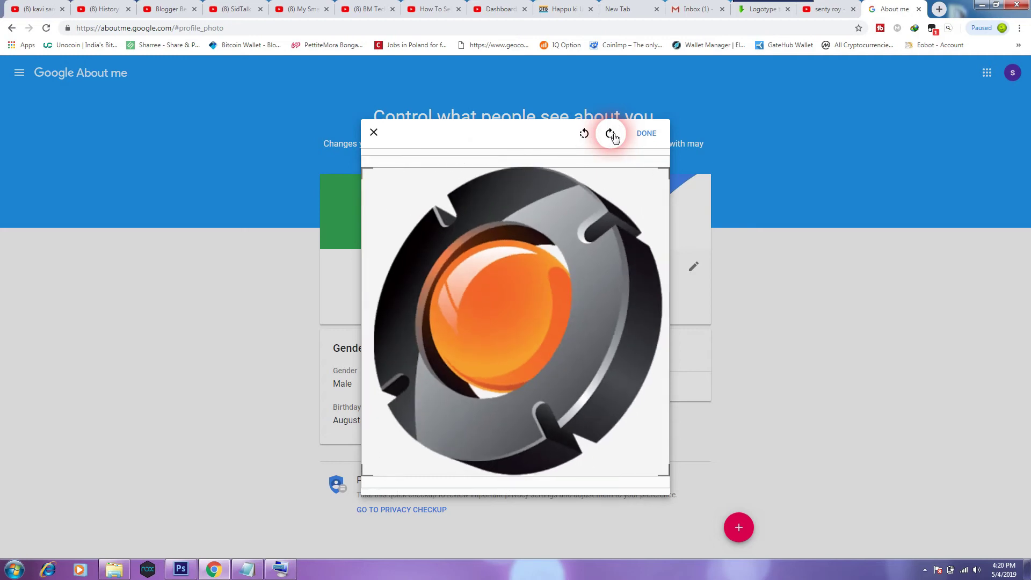
pyautogui.click(615, 136)
pyautogui.click(646, 134)
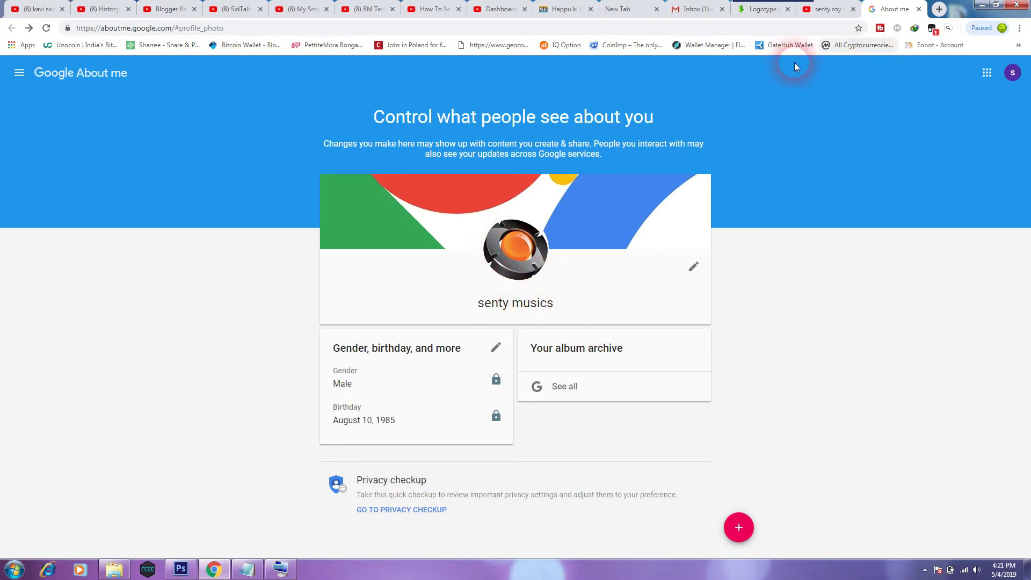
pyautogui.click(835, 10)
# Return to the YouTube channel page and reload it to show the new logo icon.
pyautogui.click(884, 11)
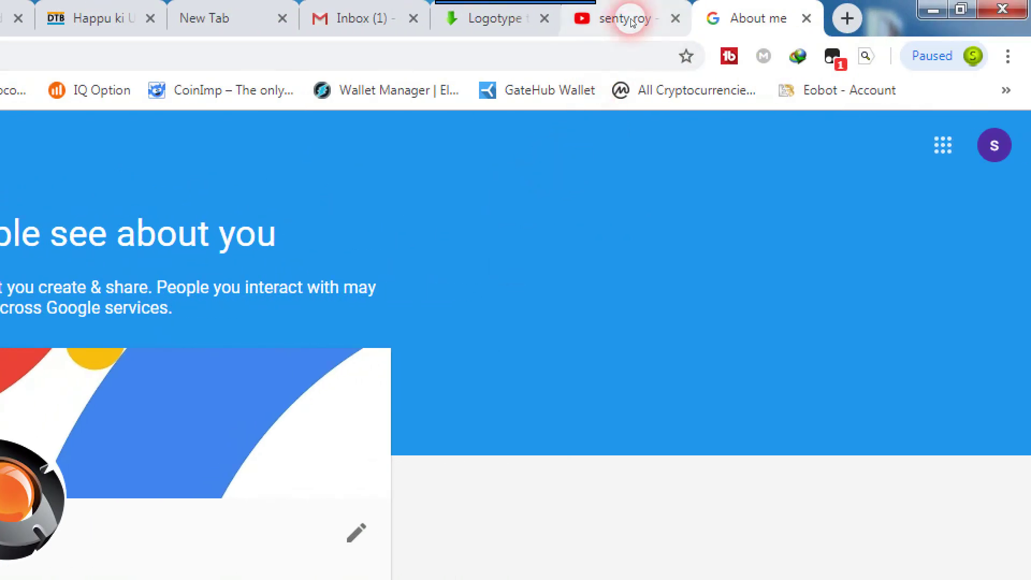
pyautogui.click(632, 20)
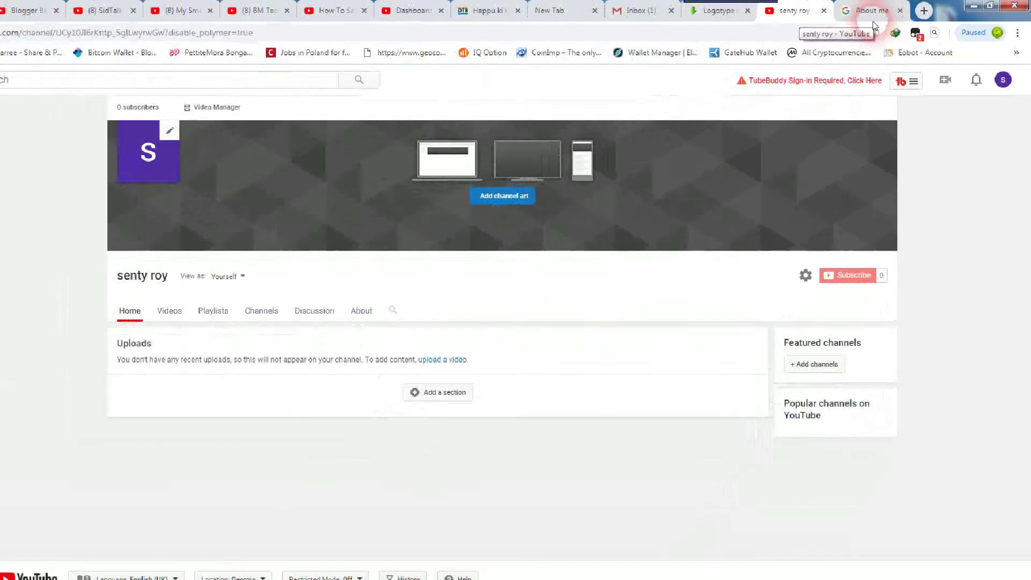
pyautogui.click(72, 338)
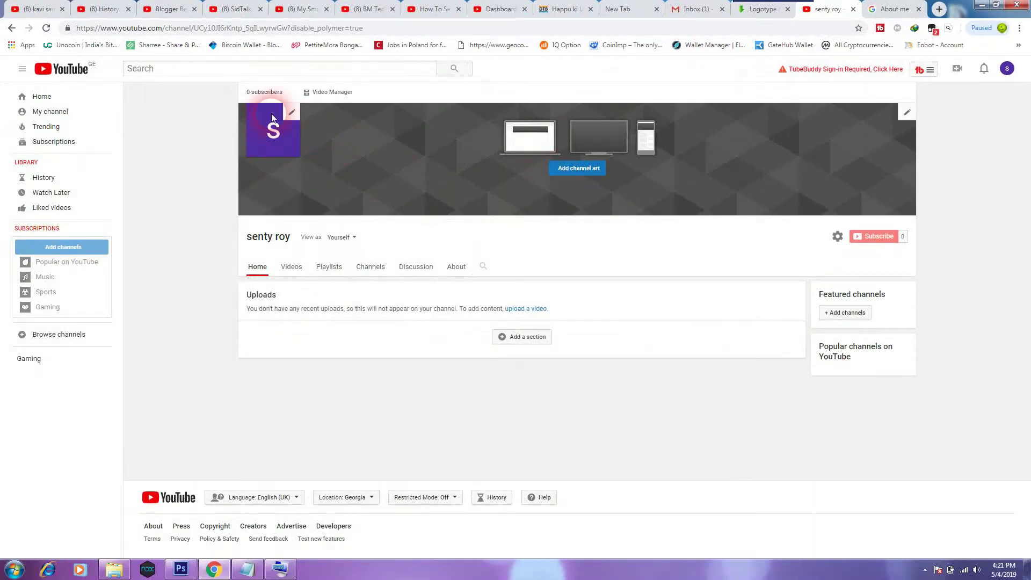
pyautogui.click(46, 29)
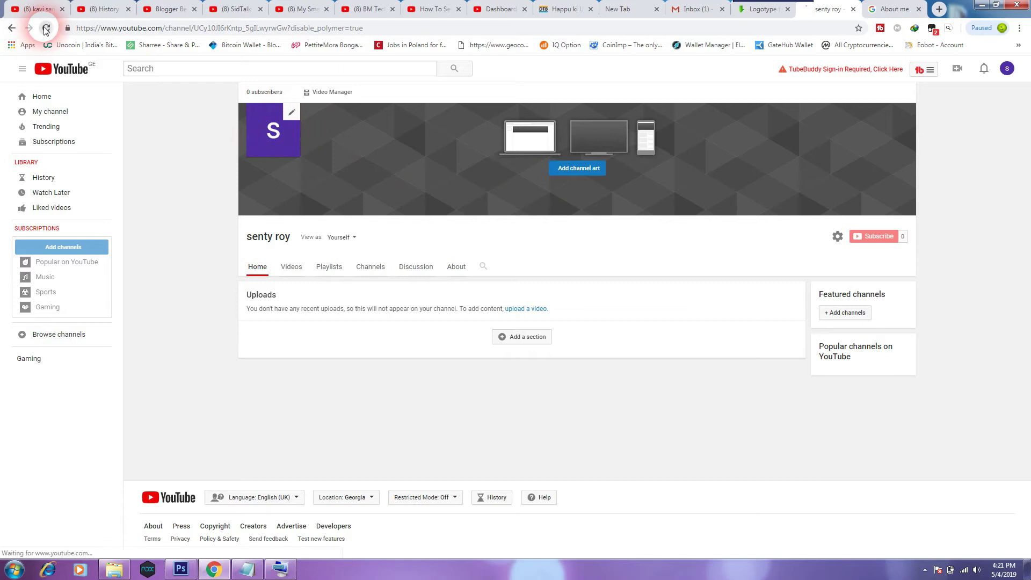
pyautogui.click(275, 196)
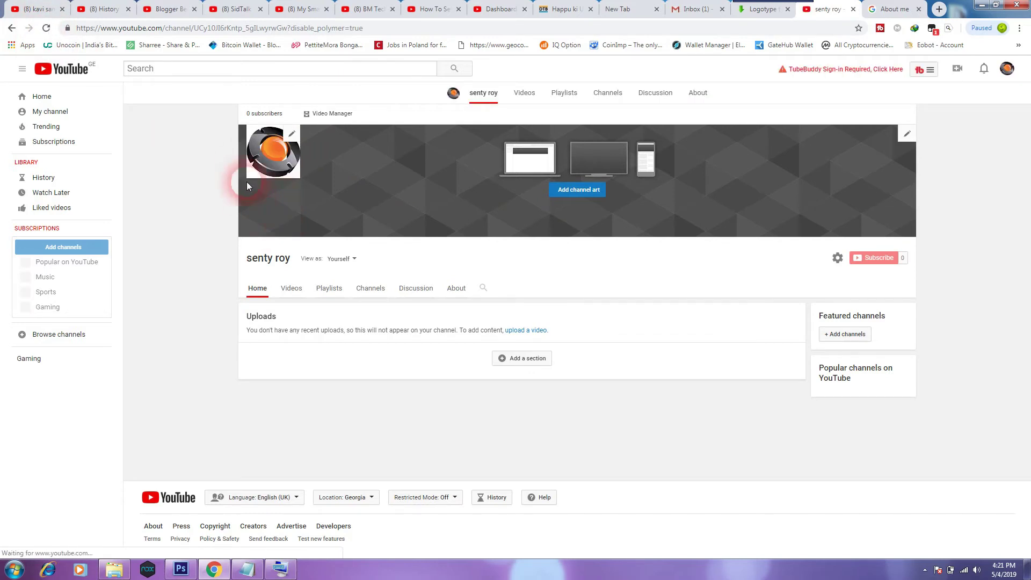
pyautogui.click(267, 157)
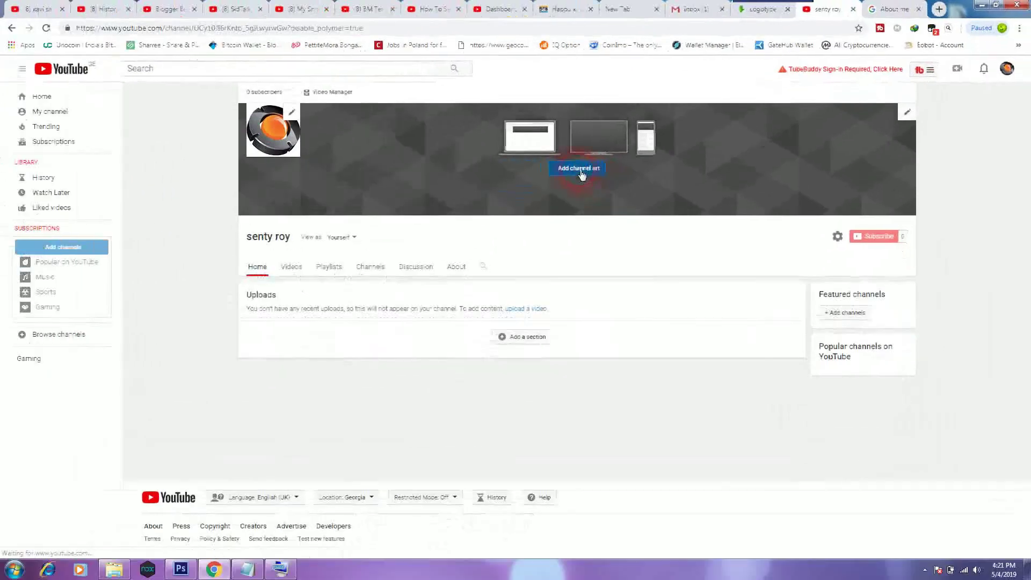
# Try uploading Wallpapers 1920x1080 (1) from Downloads as the channel banner art.
pyautogui.click(537, 305)
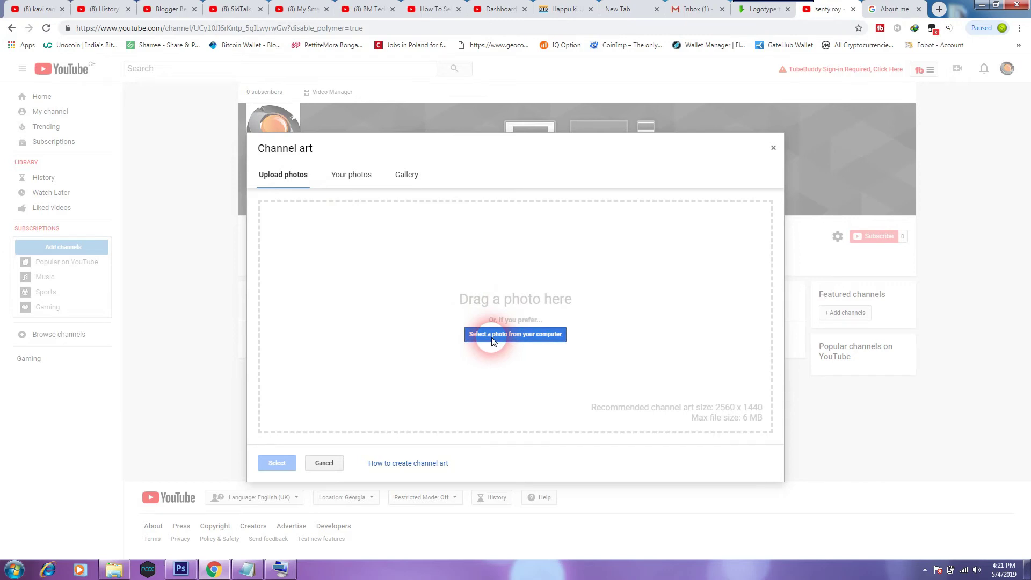
pyautogui.click(493, 341)
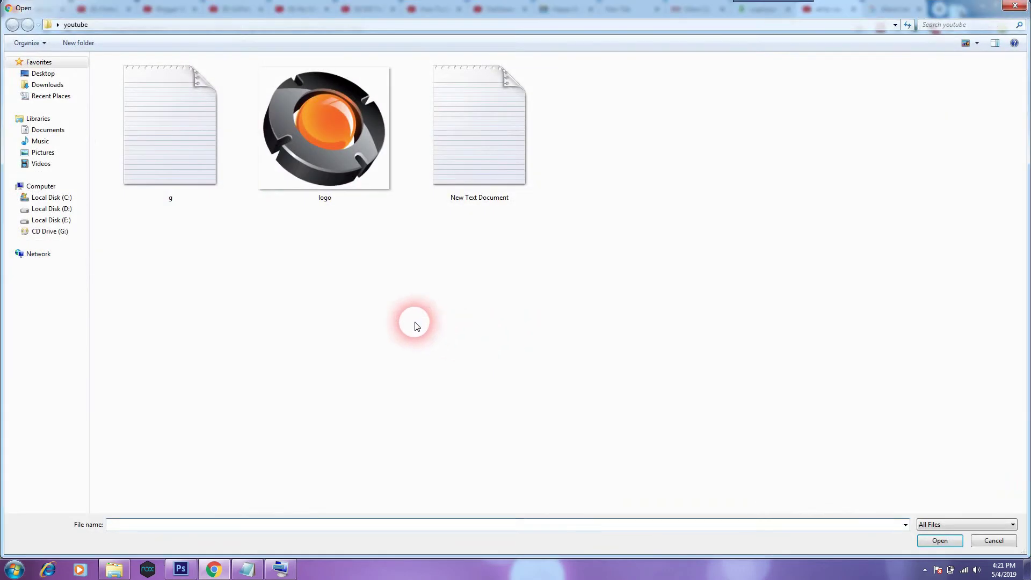
pyautogui.click(51, 85)
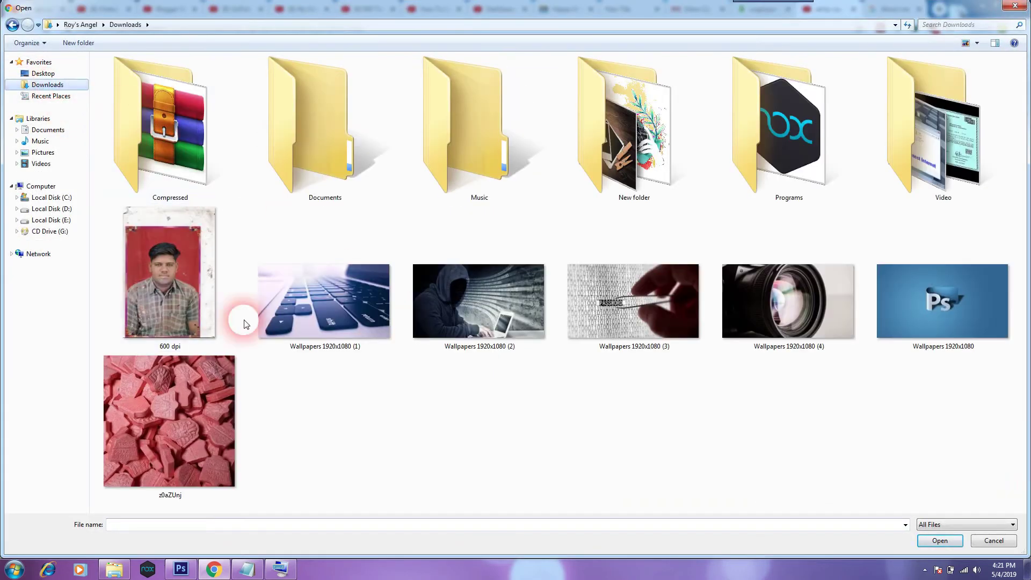
pyautogui.click(360, 324)
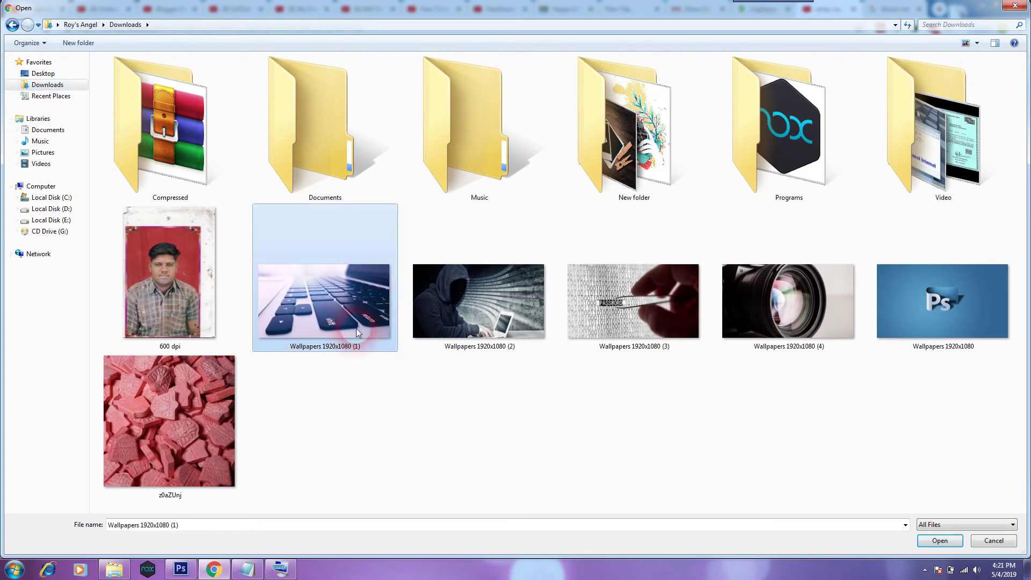
pyautogui.doubleClick(355, 327)
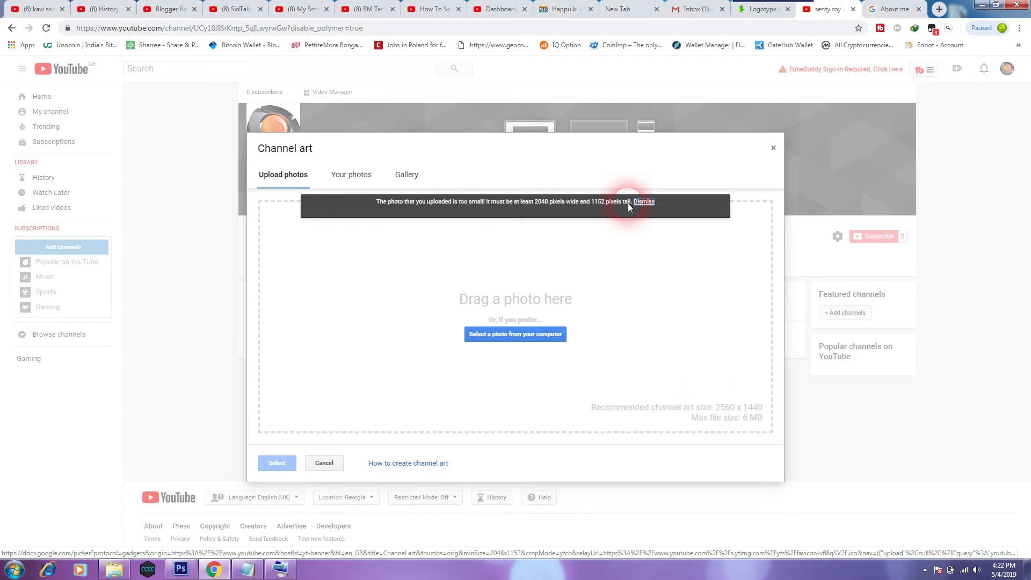
# Compare the file properties of Wallpapers 1920x1080 (1), (2) and (3).
pyautogui.click(546, 332)
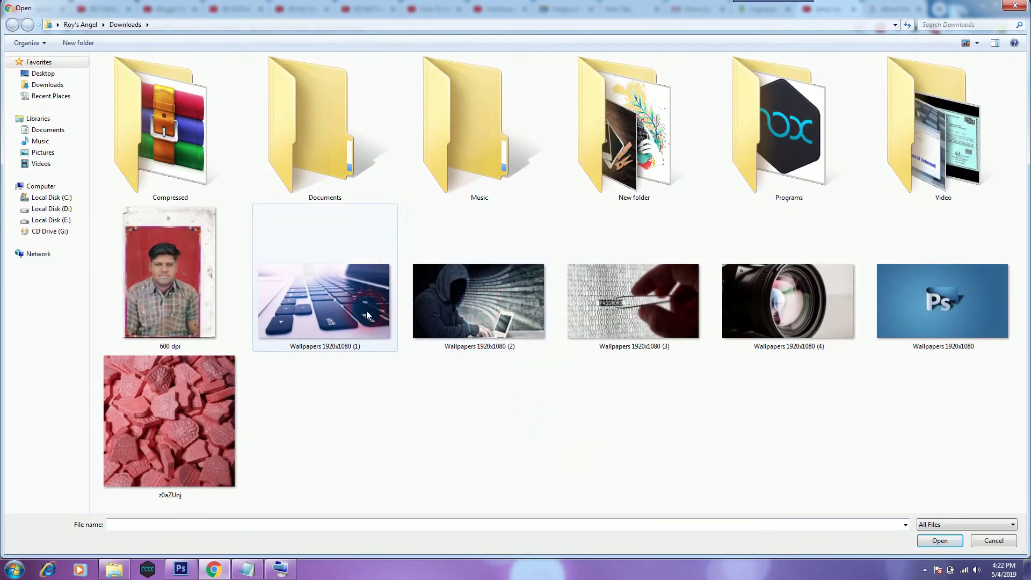
pyautogui.click(366, 310)
pyautogui.rightClick(367, 311)
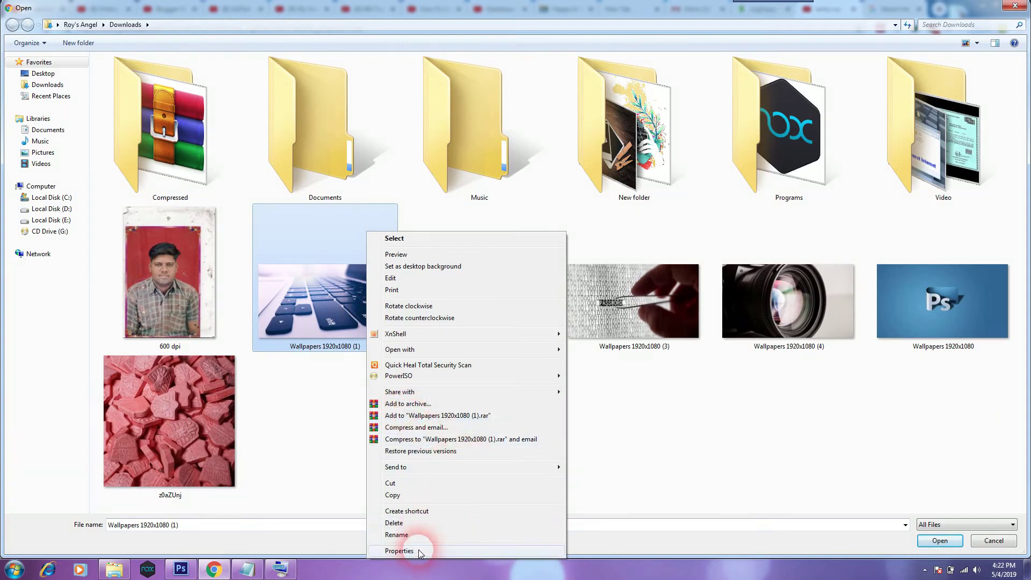
pyautogui.click(421, 550)
pyautogui.moveTo(447, 402); pyautogui.dragTo(417, 402)
pyautogui.click(494, 545)
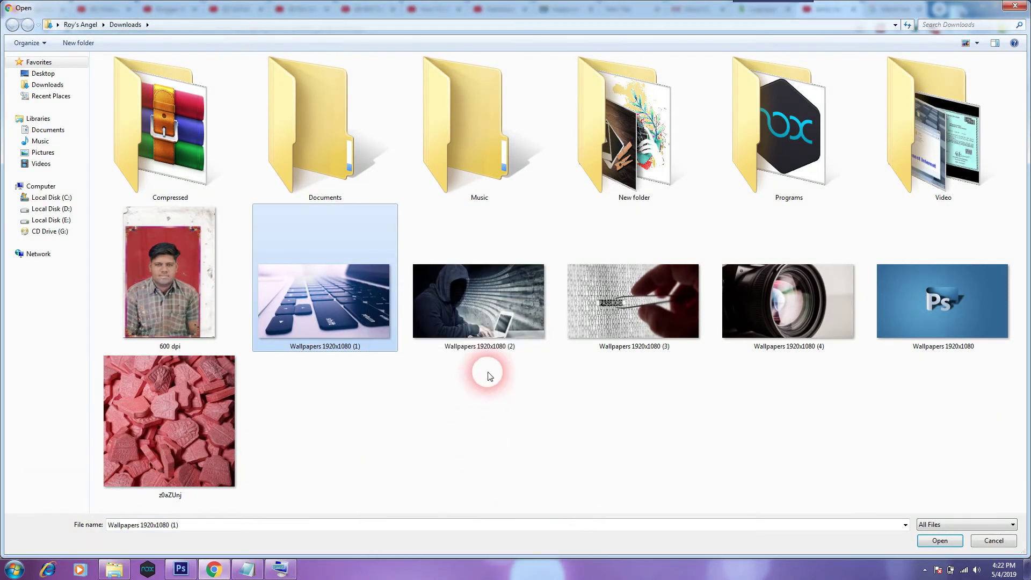
pyautogui.click(492, 331)
pyautogui.rightClick(495, 334)
pyautogui.click(525, 323)
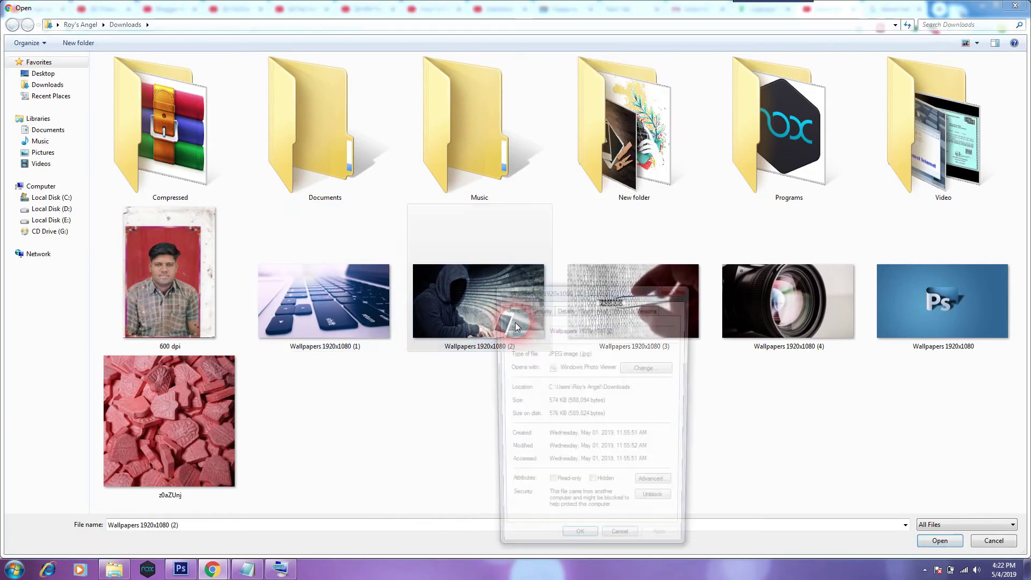
pyautogui.click(608, 540)
pyautogui.click(659, 332)
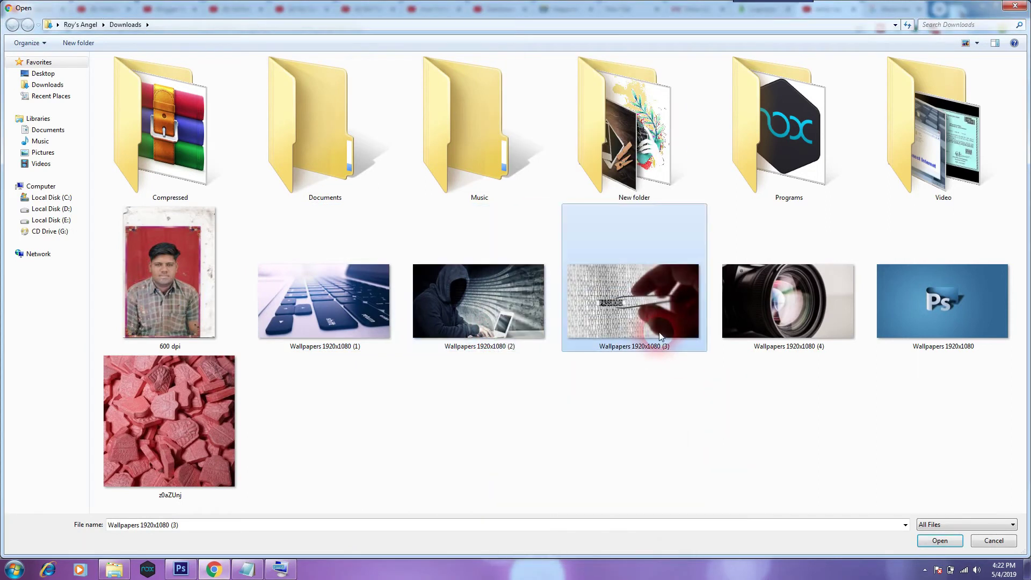
pyautogui.rightClick(659, 331)
pyautogui.click(731, 323)
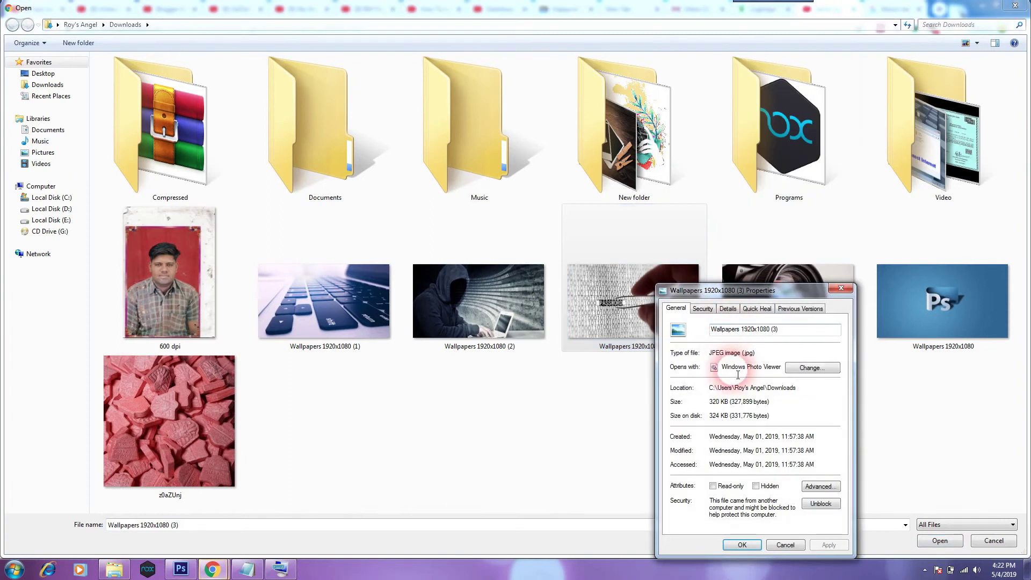
pyautogui.click(798, 541)
pyautogui.doubleClick(635, 134)
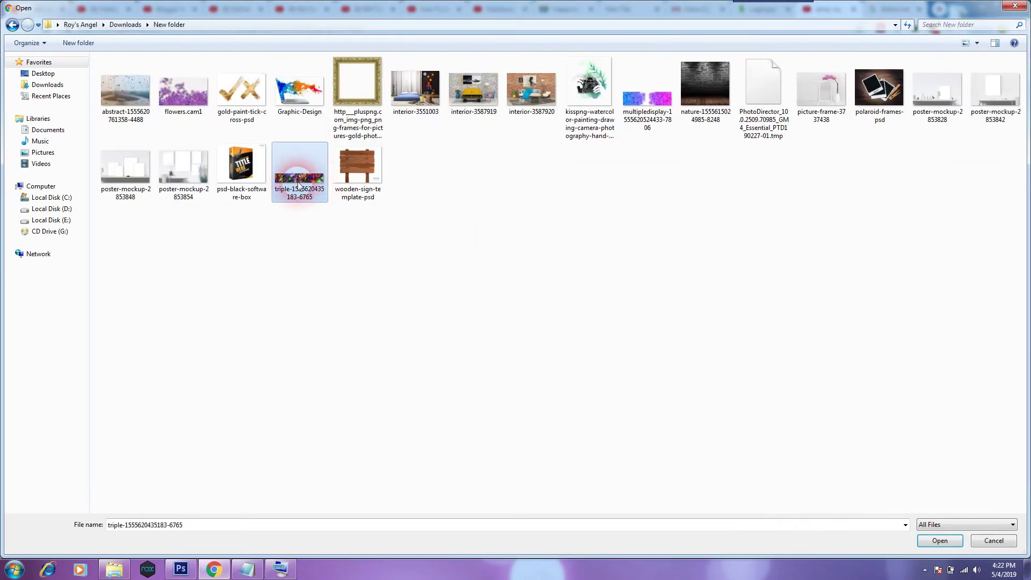
pyautogui.click(302, 180)
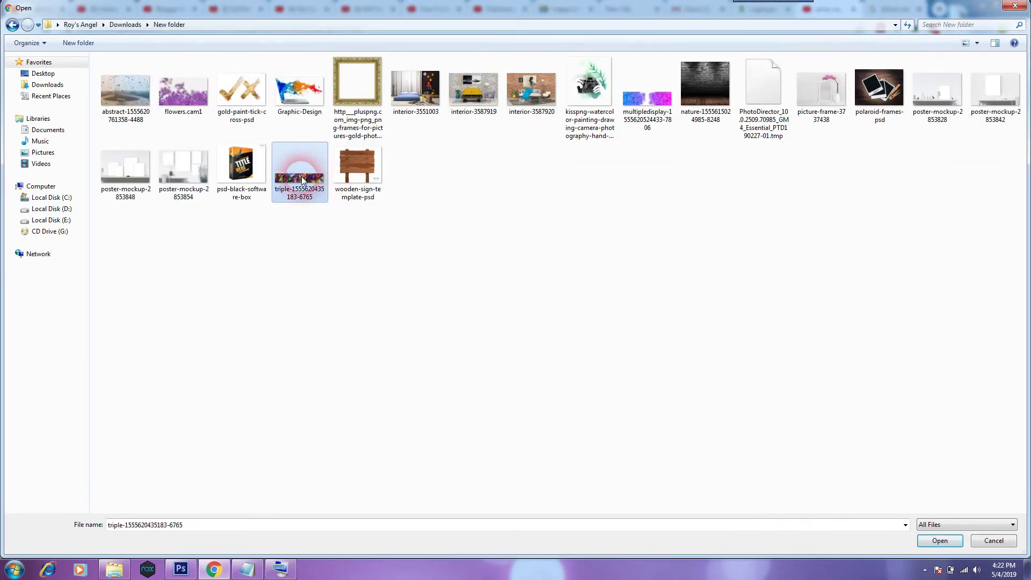
pyautogui.doubleClick(301, 180)
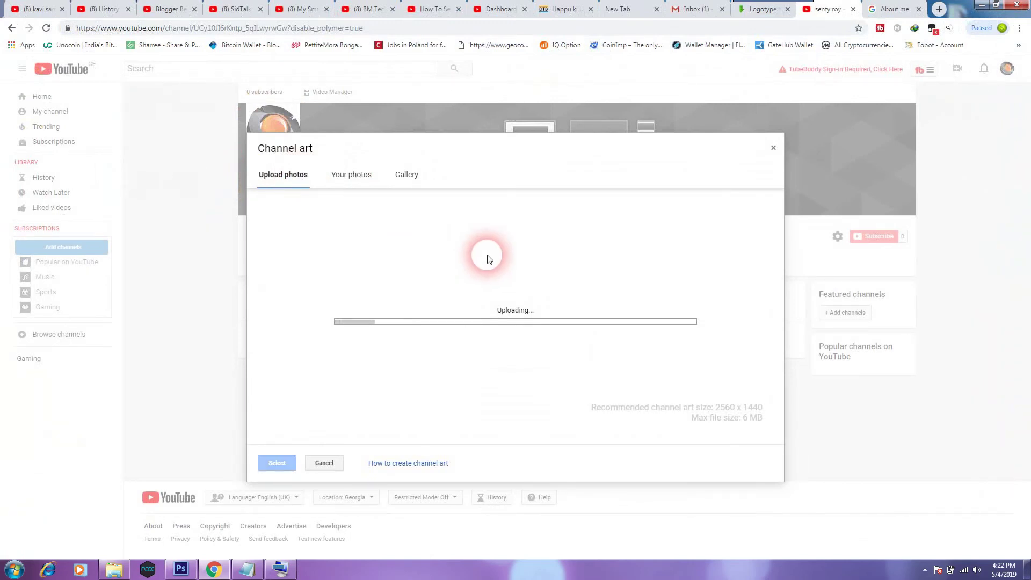
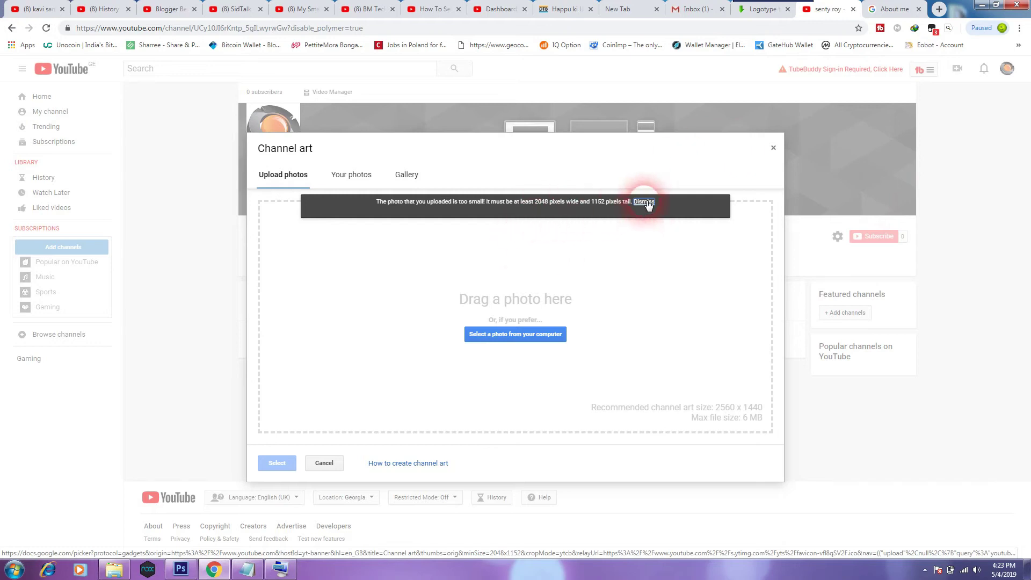
# Dismiss the too-small channel art error and close the Channel art dialog.
pyautogui.click(773, 148)
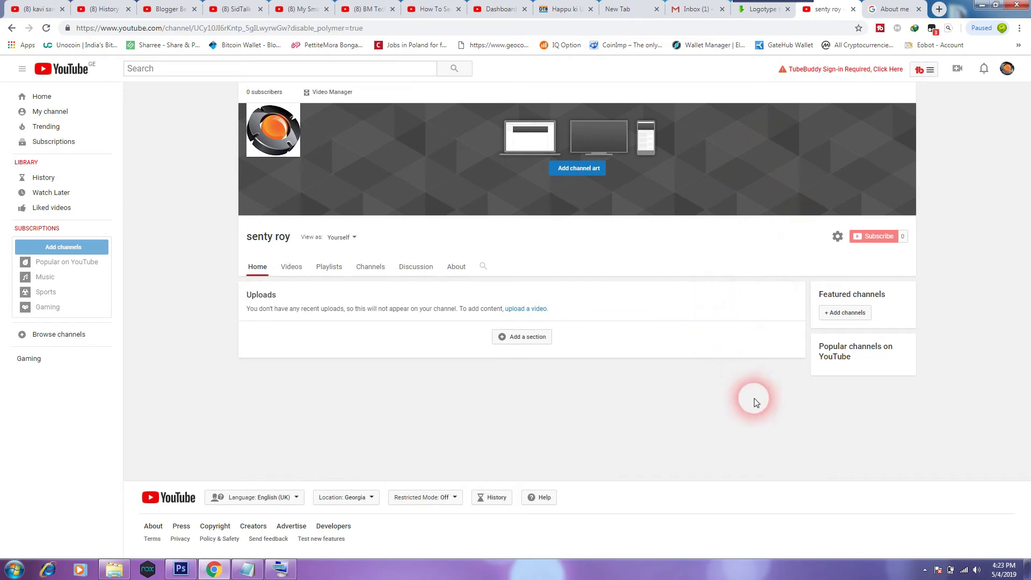
pyautogui.moveTo(603, 212)
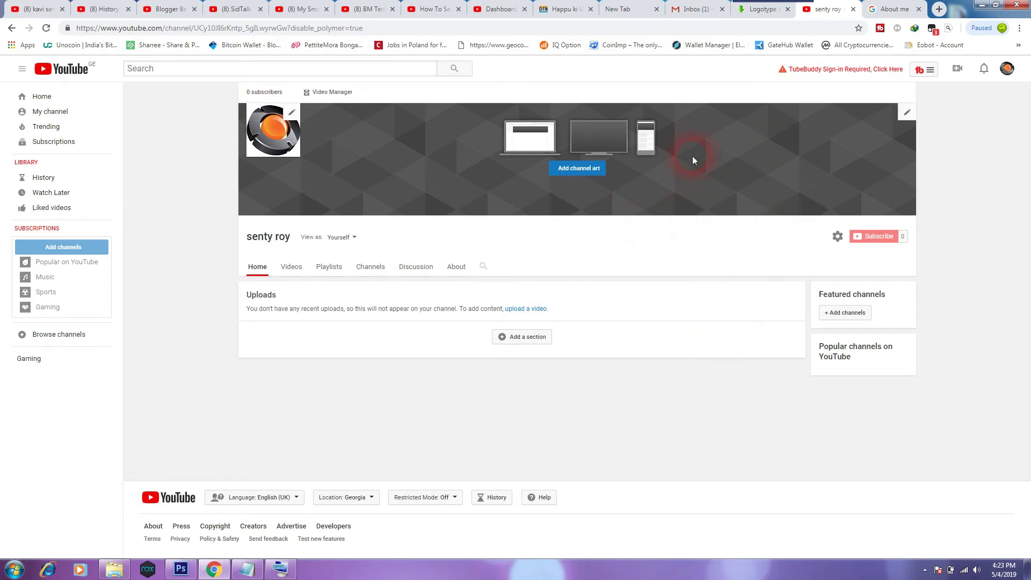
pyautogui.click(693, 228)
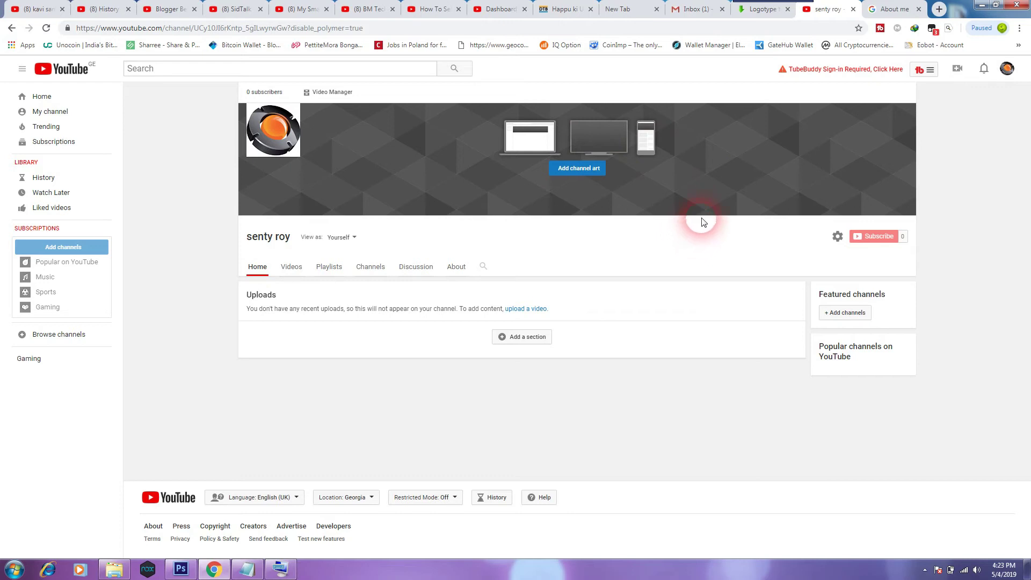
pyautogui.moveTo(674, 160)
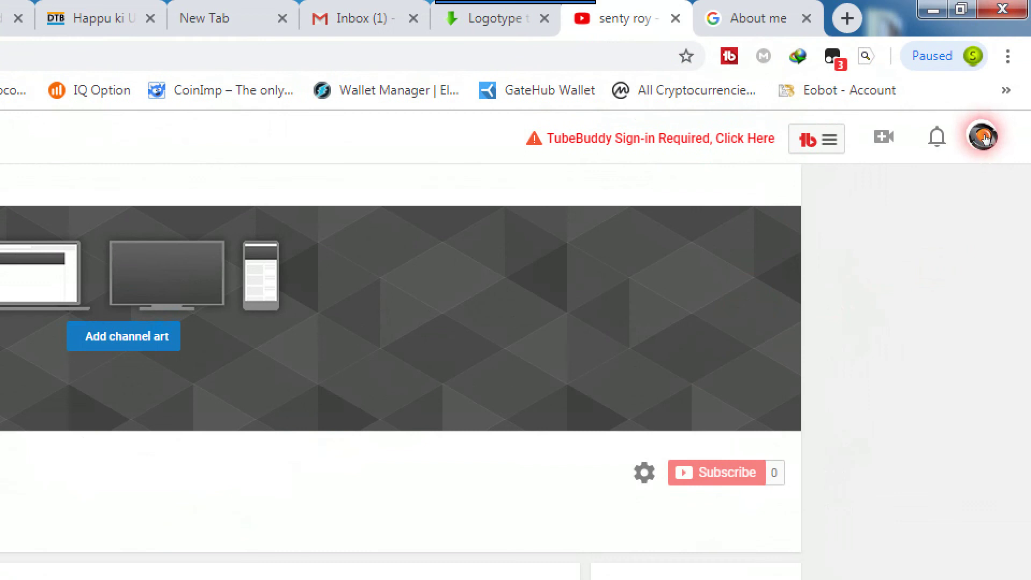
# Open YouTube Studio from the avatar menu, dismiss its welcome dialog, and minimize the browser.
pyautogui.click(983, 139)
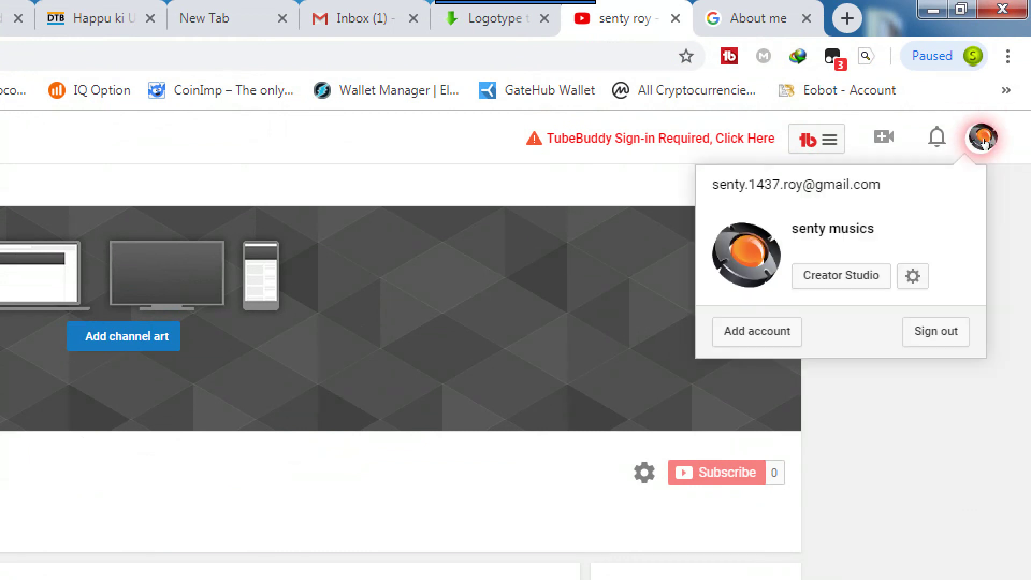
pyautogui.click(859, 282)
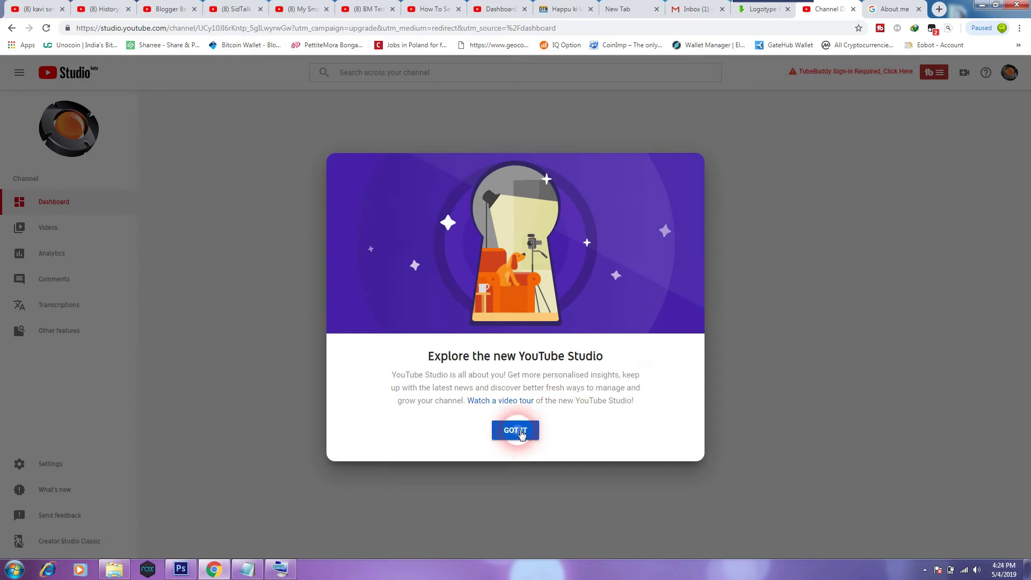
pyautogui.click(516, 430)
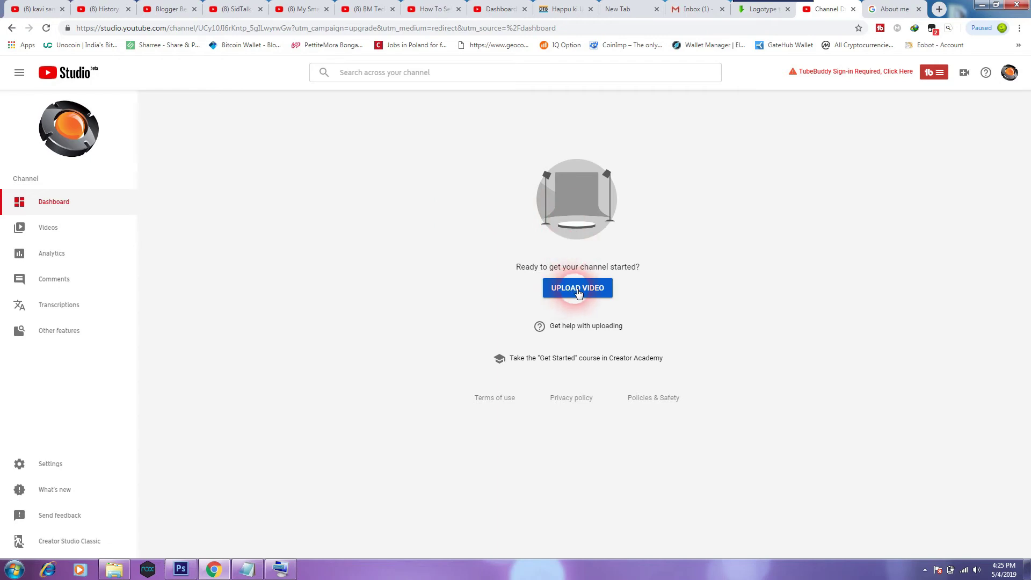
pyautogui.click(981, 5)
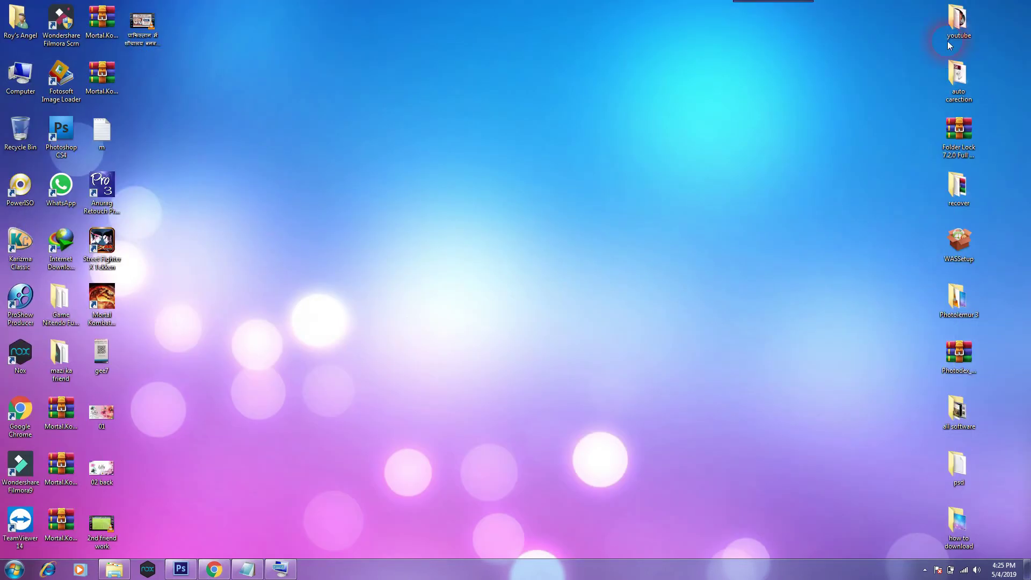
# Restore Chrome and load the TikTokHD bookmark in a new tab via the bookmarks overflow.
pyautogui.click(214, 569)
pyautogui.click(894, 10)
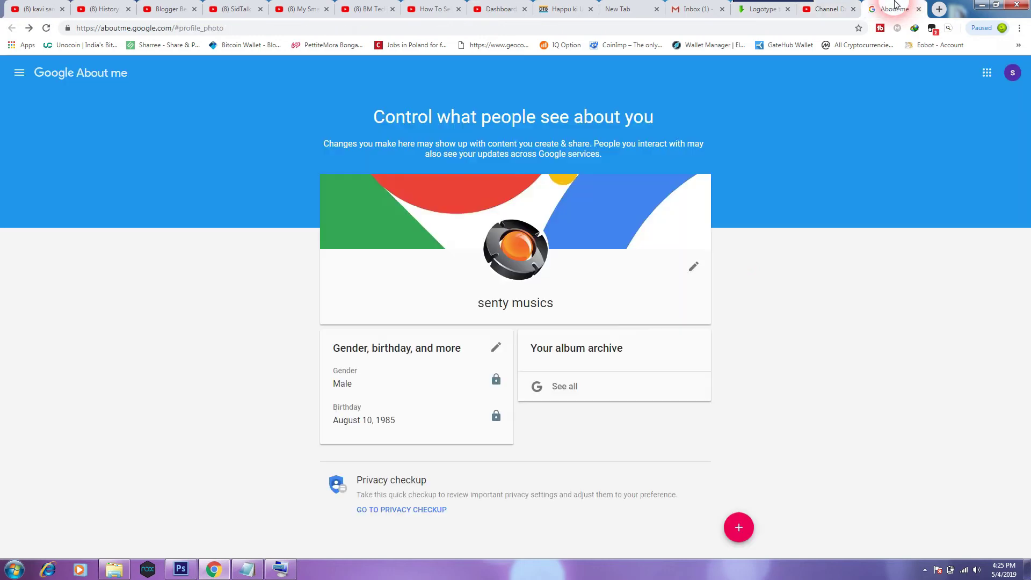
pyautogui.click(939, 9)
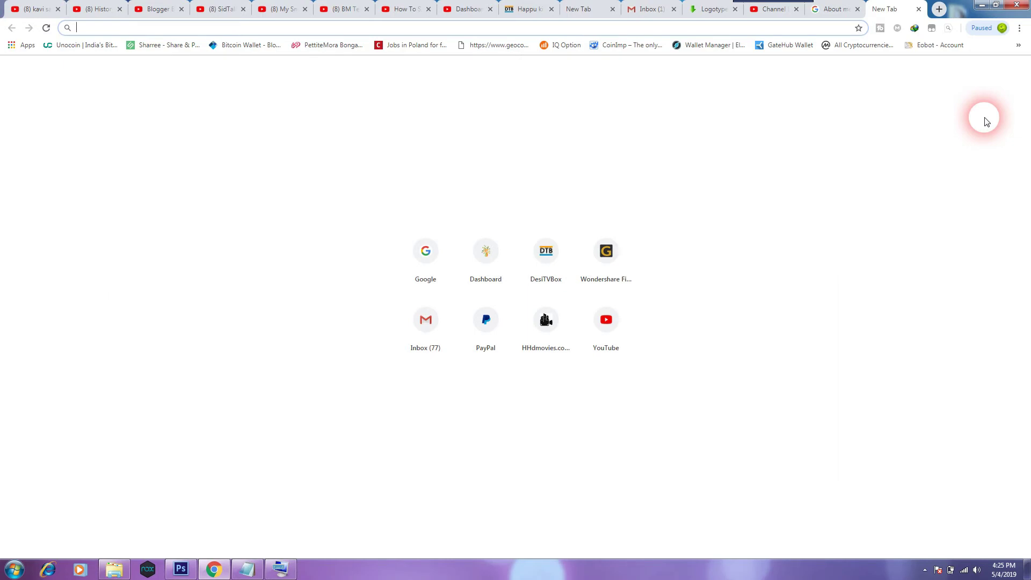
pyautogui.click(1018, 45)
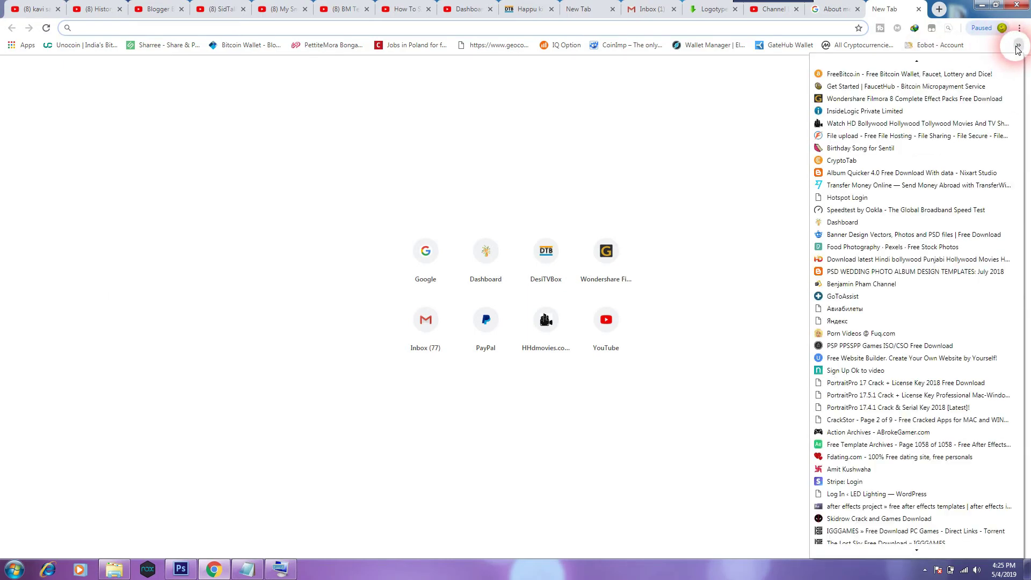
pyautogui.scroll(-15, 865, 459)
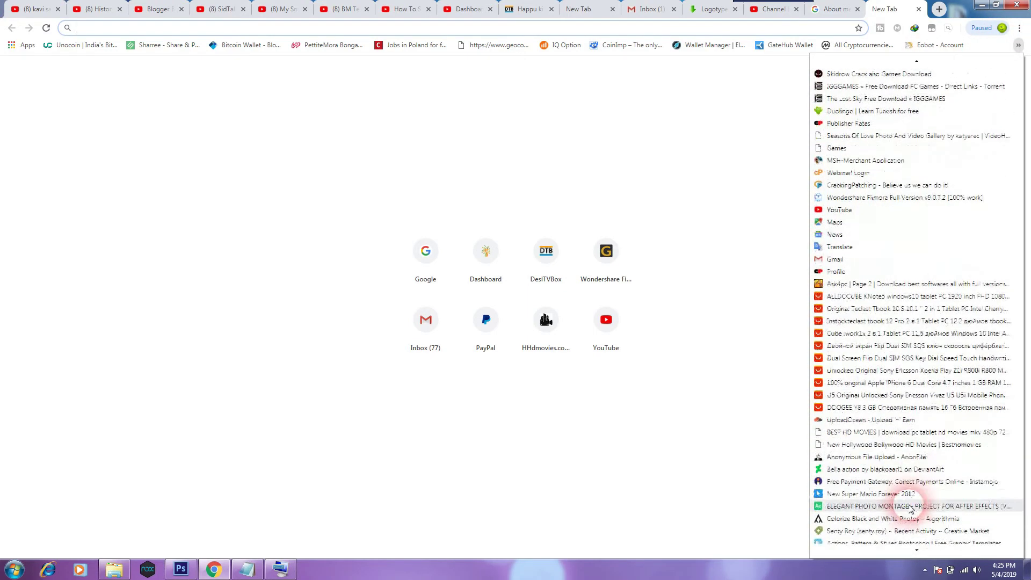
pyautogui.scroll(-3, 901, 517)
pyautogui.click(895, 511)
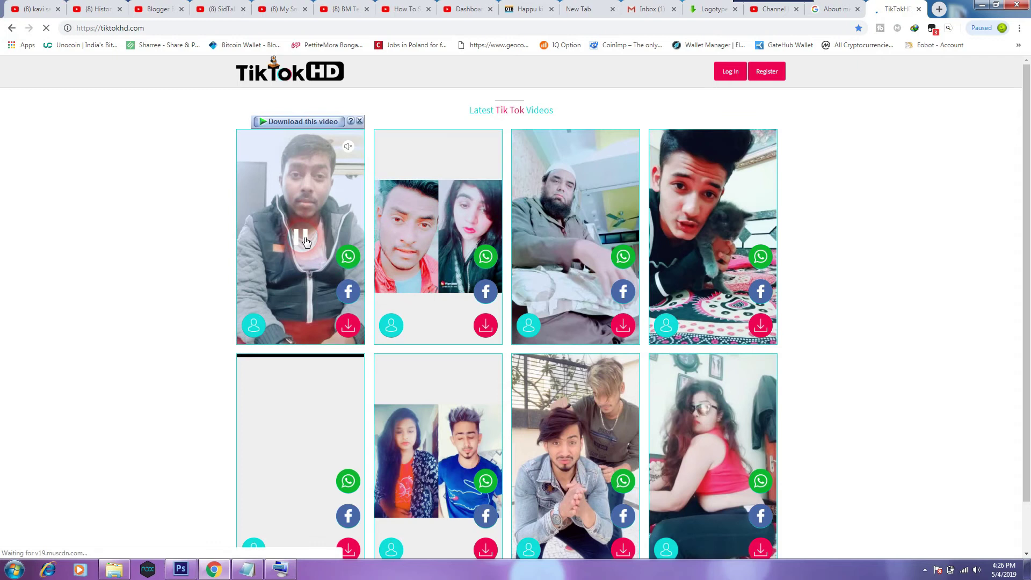
# Preview the first TikTok video, then download it as 53852-TikTokHD.com.mp4 and open its folder.
pyautogui.click(306, 242)
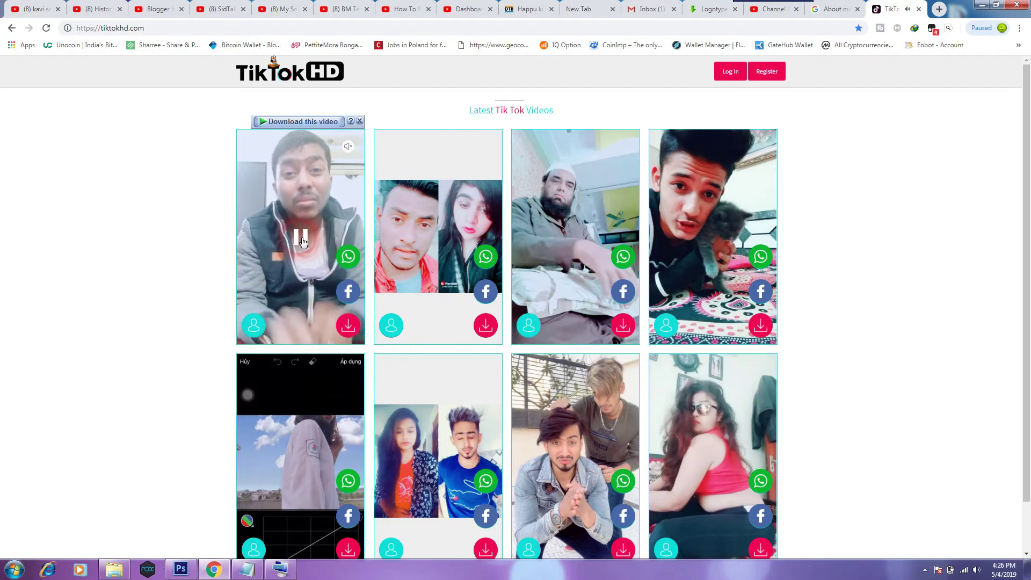
pyautogui.click(302, 242)
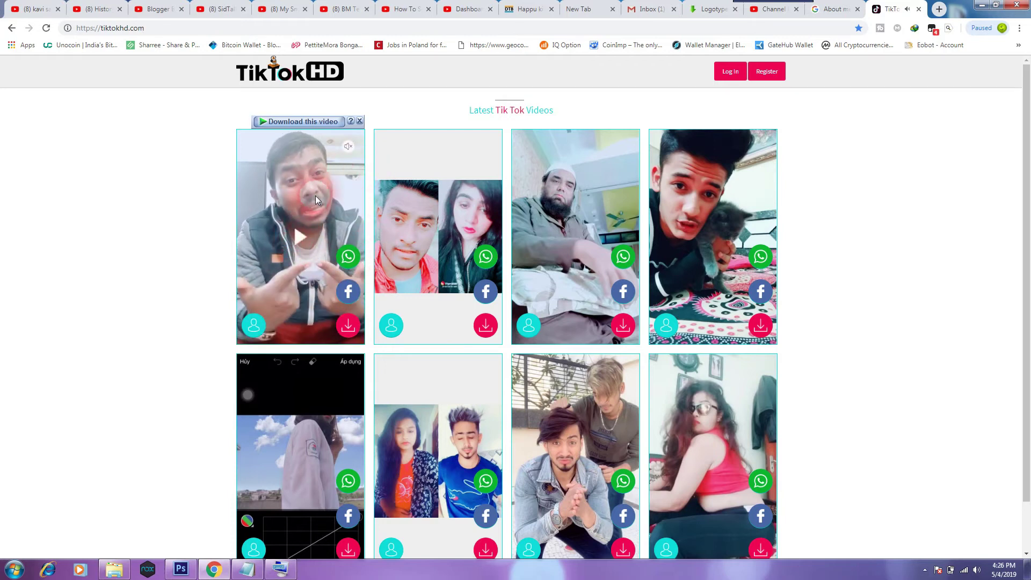
pyautogui.click(348, 325)
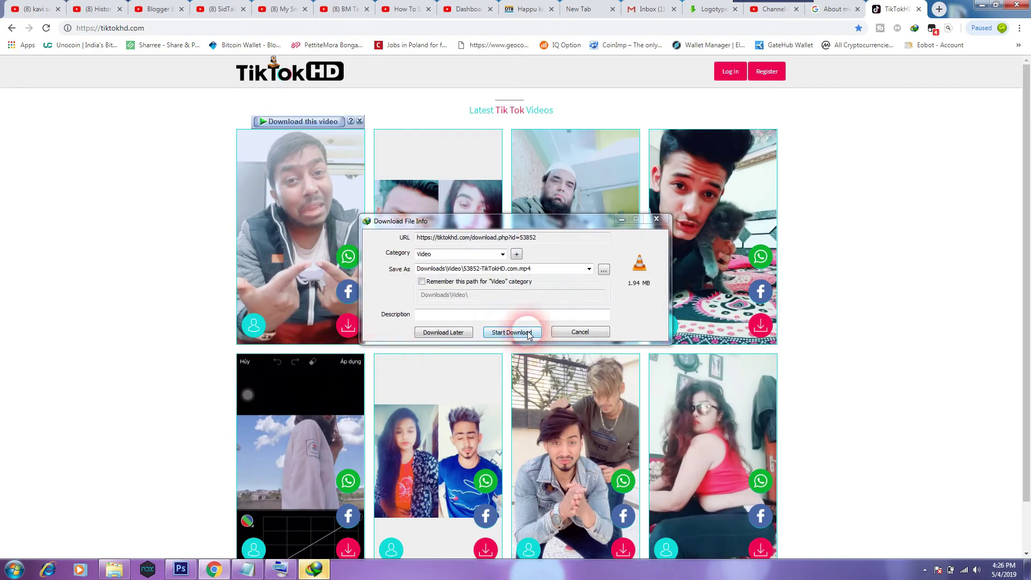
pyautogui.click(528, 333)
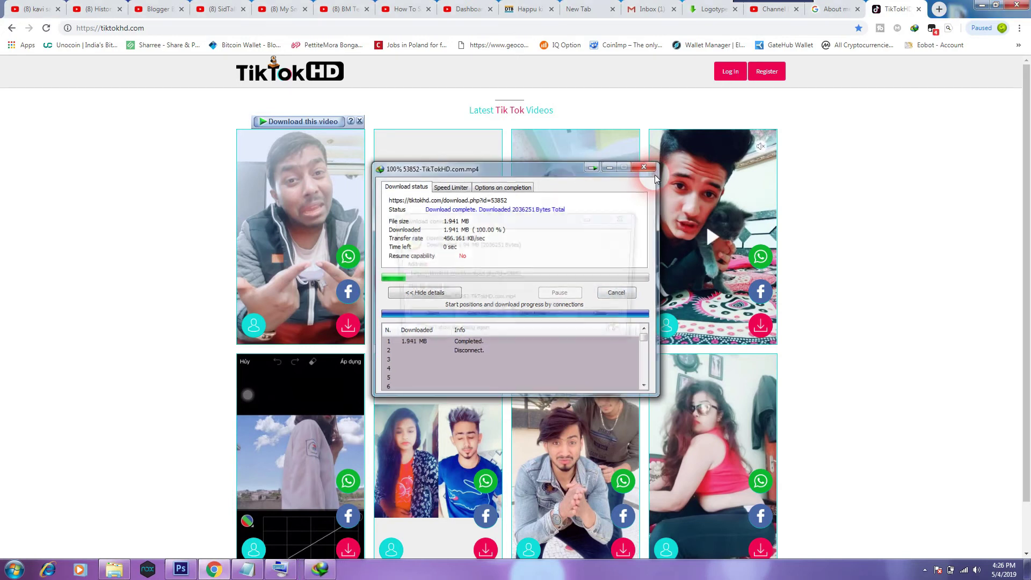
pyautogui.click(536, 318)
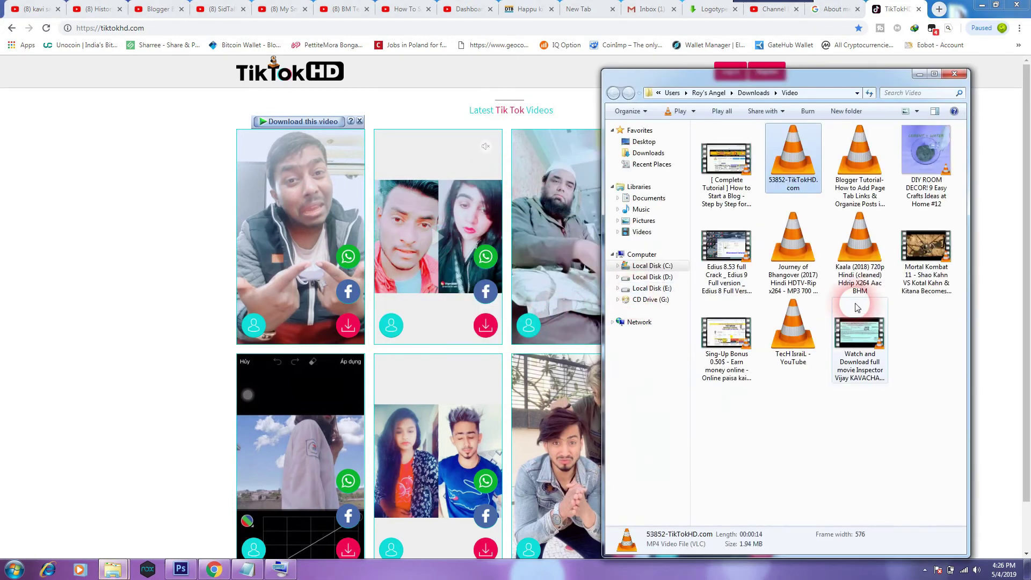
# Copy 53852-TikTokHD.com from Downloads\Video, paste it onto the desktop, and restore Chrome.
pyautogui.rightClick(798, 160)
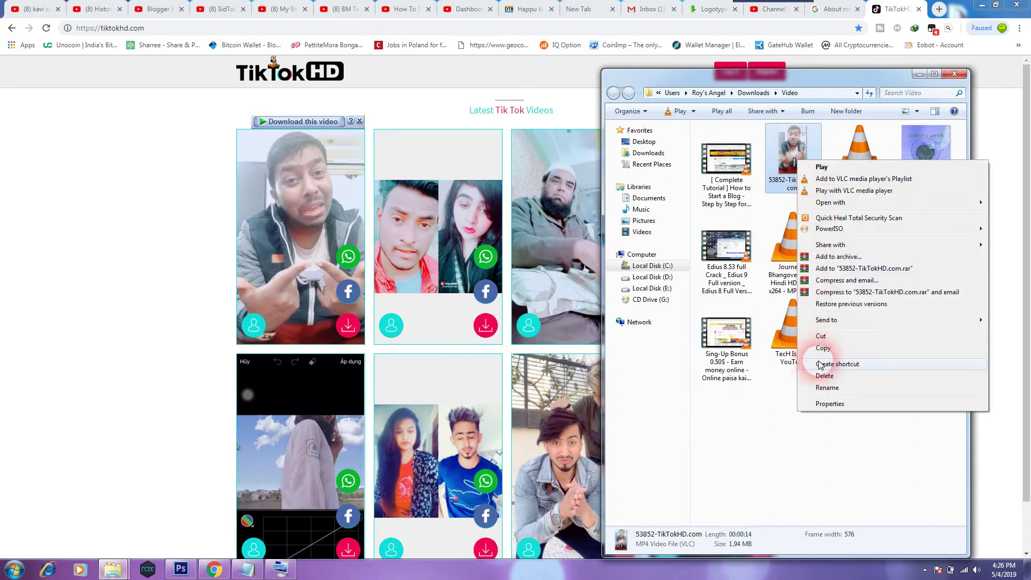
pyautogui.click(833, 337)
pyautogui.click(962, 70)
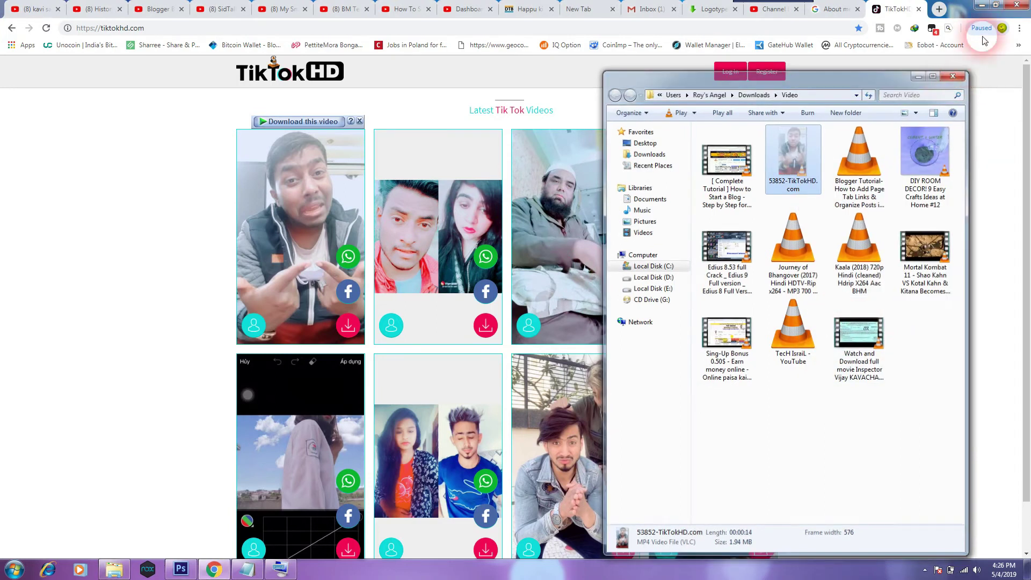
pyautogui.click(983, 6)
pyautogui.rightClick(803, 157)
pyautogui.click(822, 206)
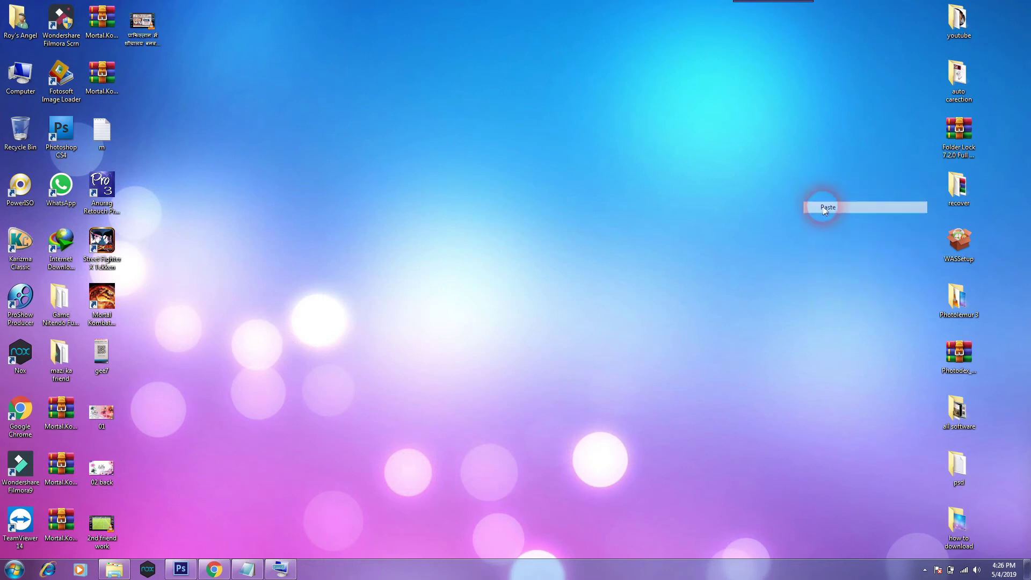
pyautogui.click(572, 355)
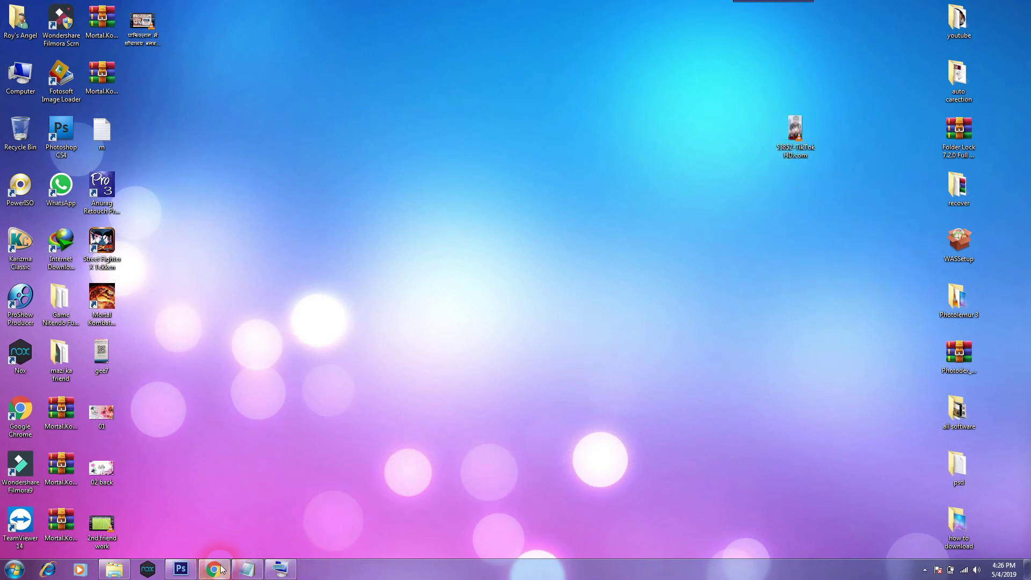
pyautogui.click(214, 568)
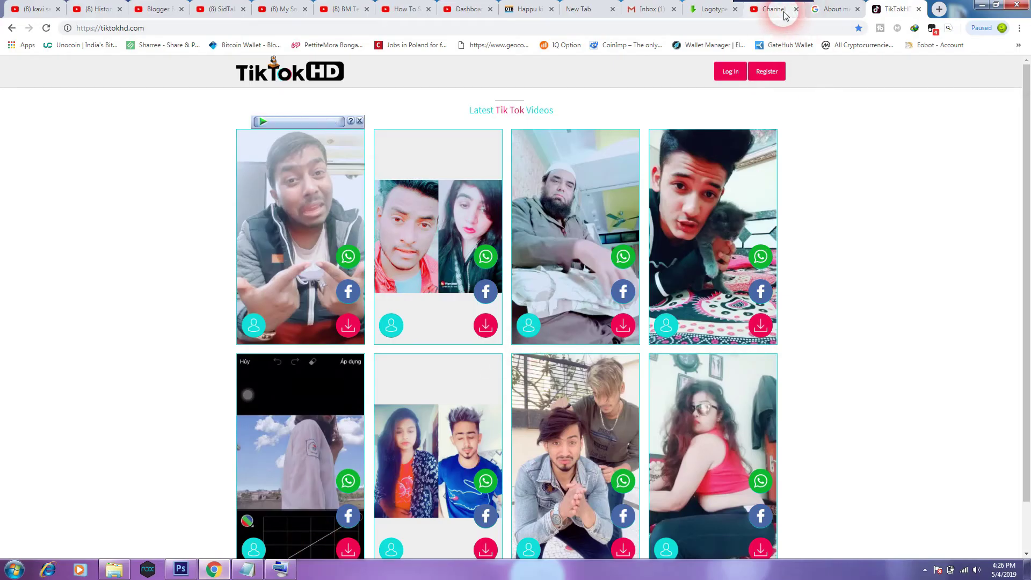
# Start a new upload from the YouTube Studio dashboard with privacy set to Private.
pyautogui.click(782, 11)
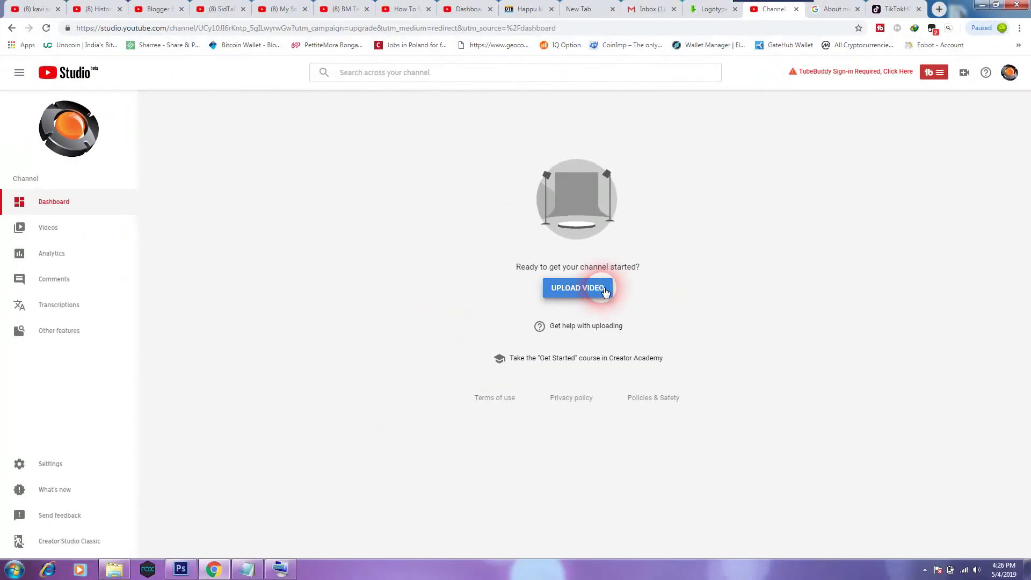
pyautogui.click(601, 292)
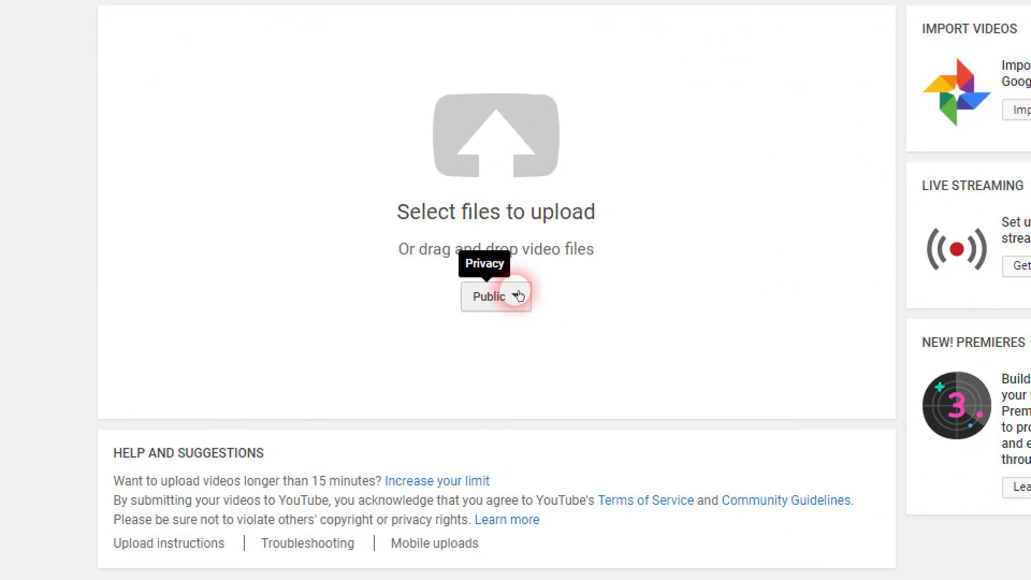
pyautogui.click(517, 295)
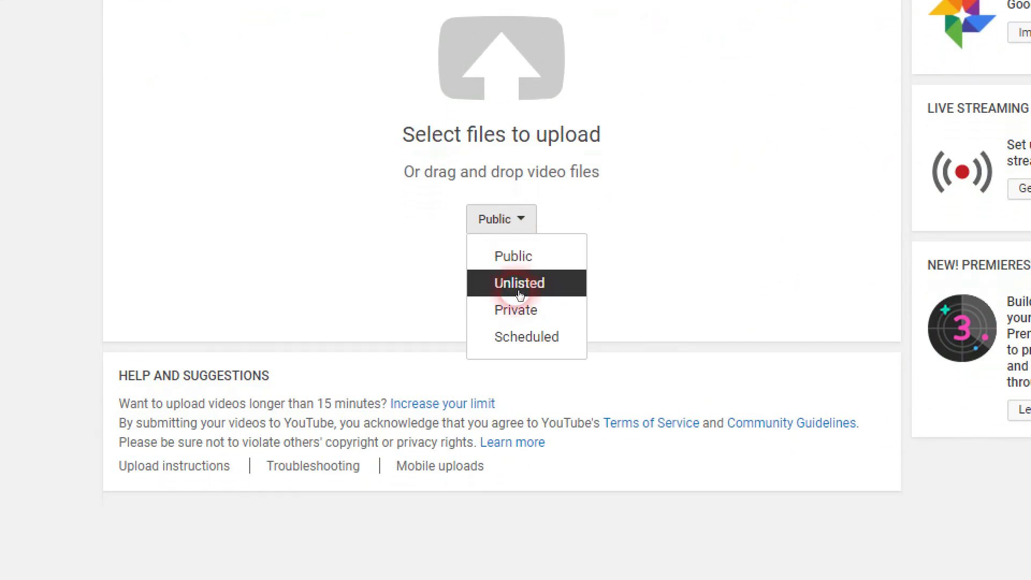
pyautogui.click(518, 294)
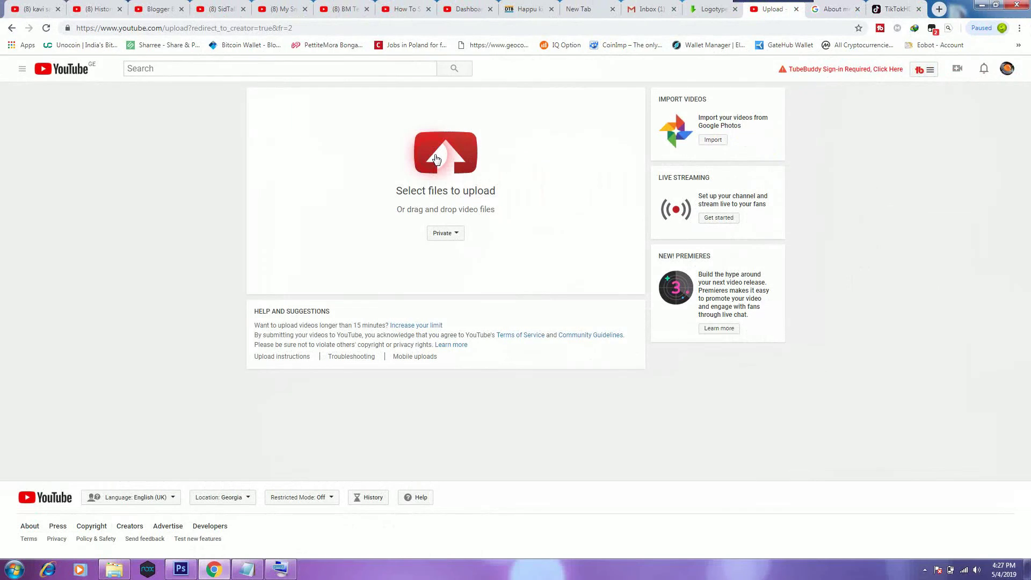
pyautogui.click(429, 167)
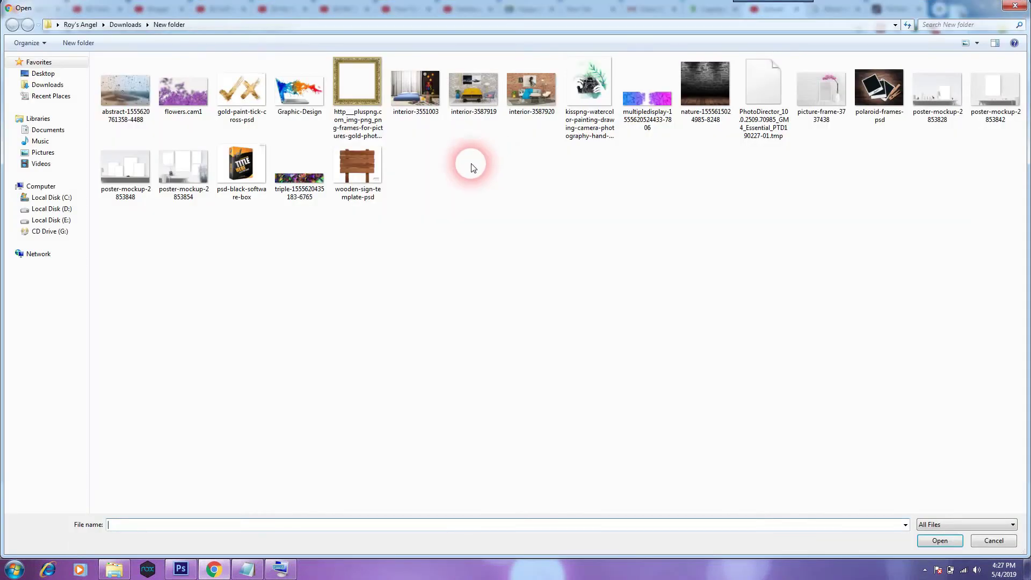
# Pick 53852-TikTokHD.com from the Desktop folder to begin uploading it.
pyautogui.click(39, 74)
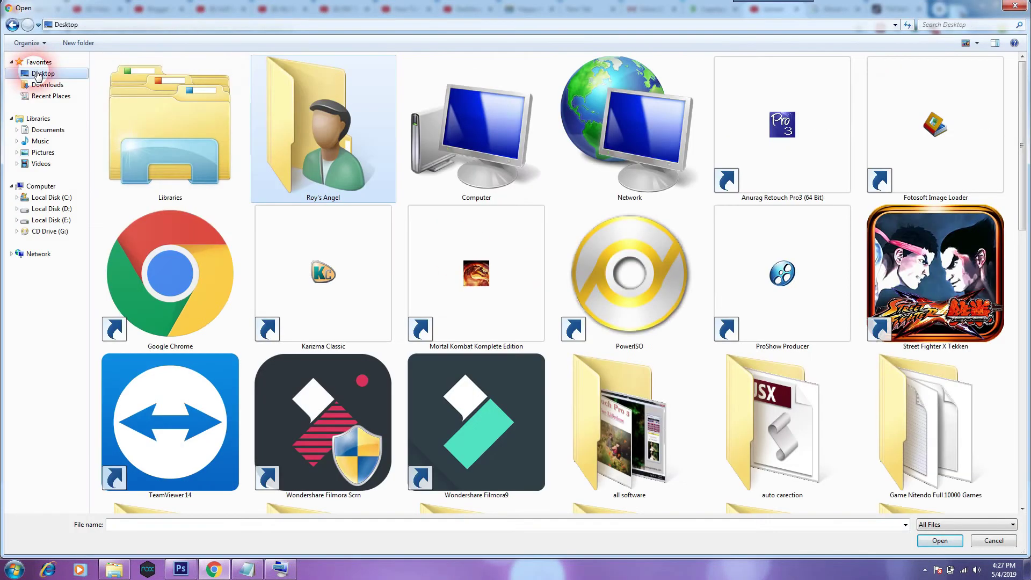
pyautogui.moveTo(1015, 173); pyautogui.dragTo(1019, 370)
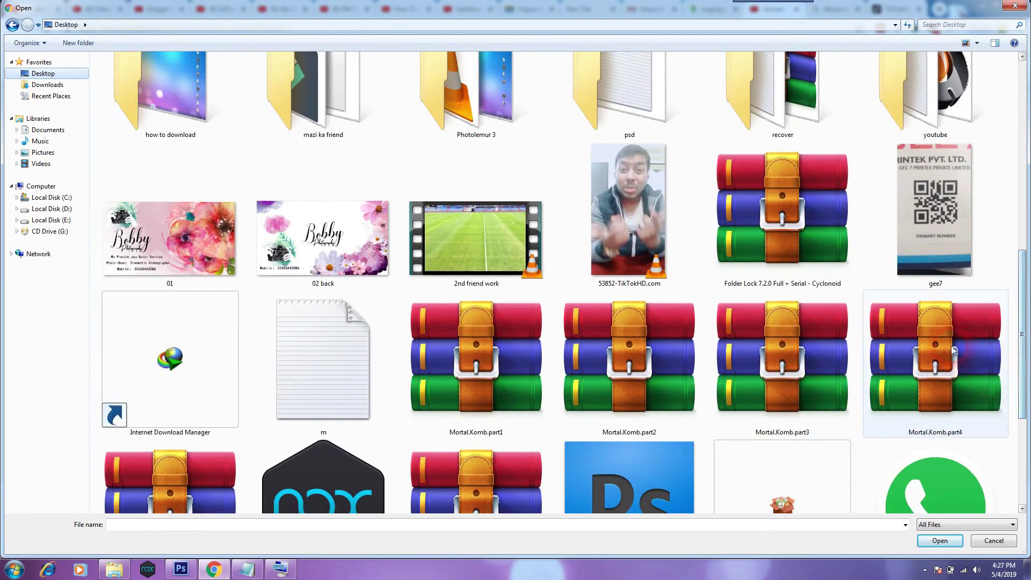
pyautogui.click(645, 211)
pyautogui.doubleClick(630, 246)
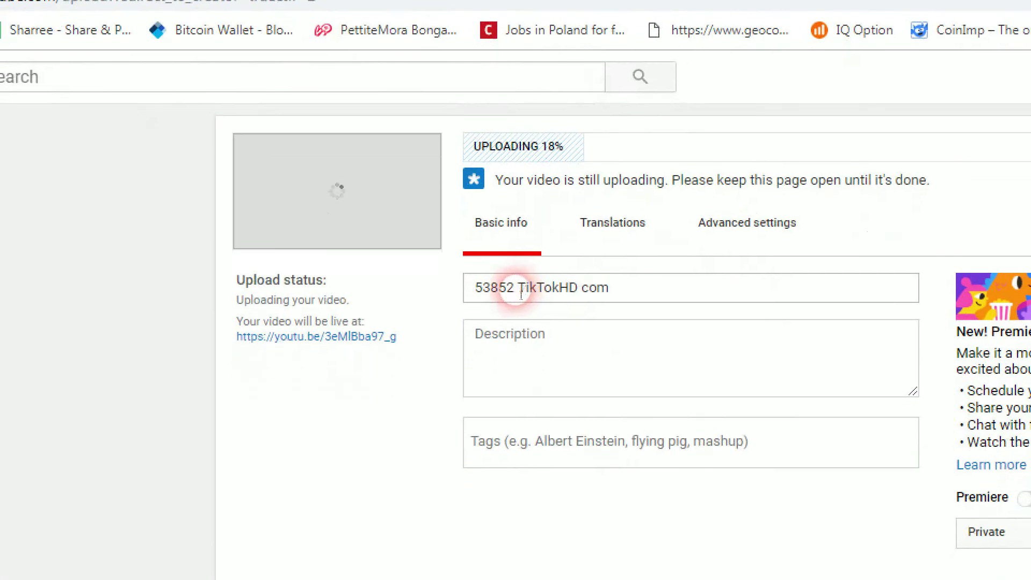
# Replace the default title with 'tik tok funny video'.
pyautogui.moveTo(617, 289); pyautogui.dragTo(400, 291)
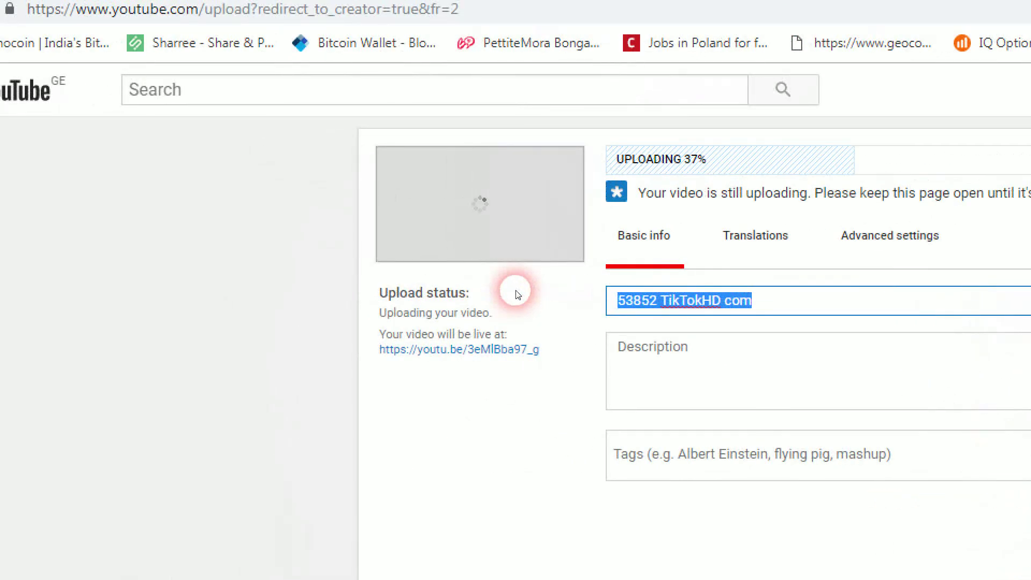
pyautogui.write('tik tok')
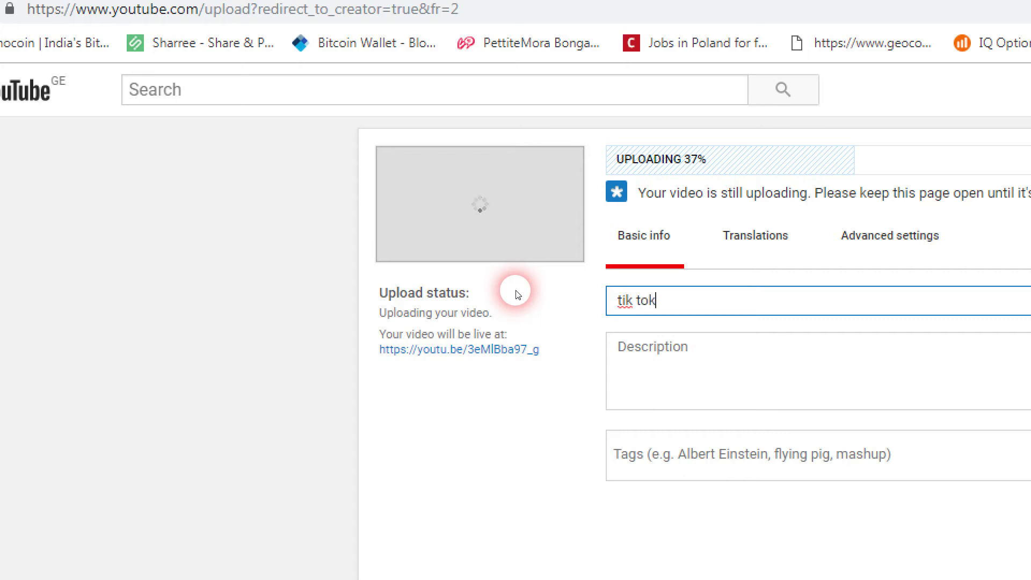
pyautogui.write(' funny vi')
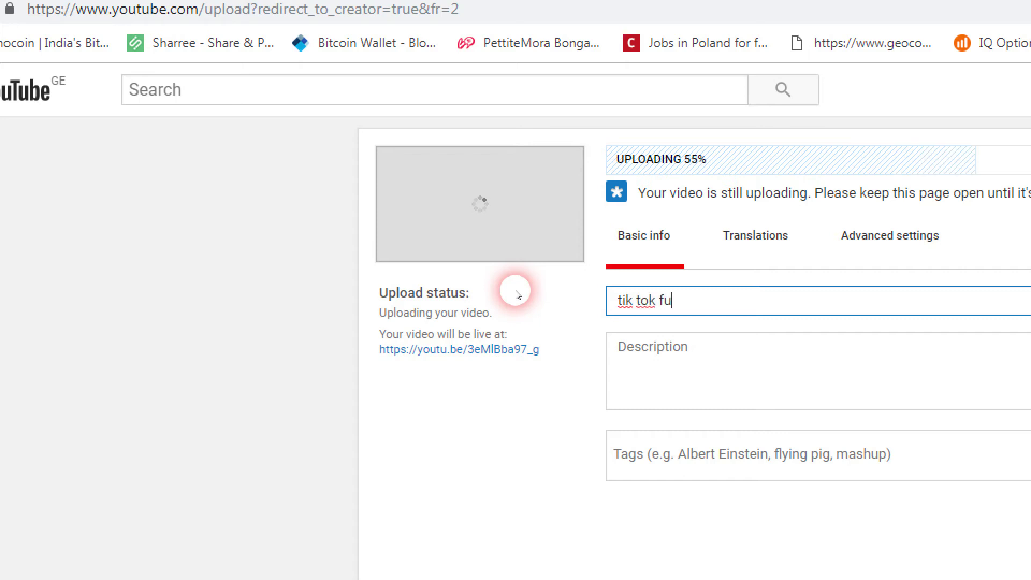
pyautogui.write('deo')
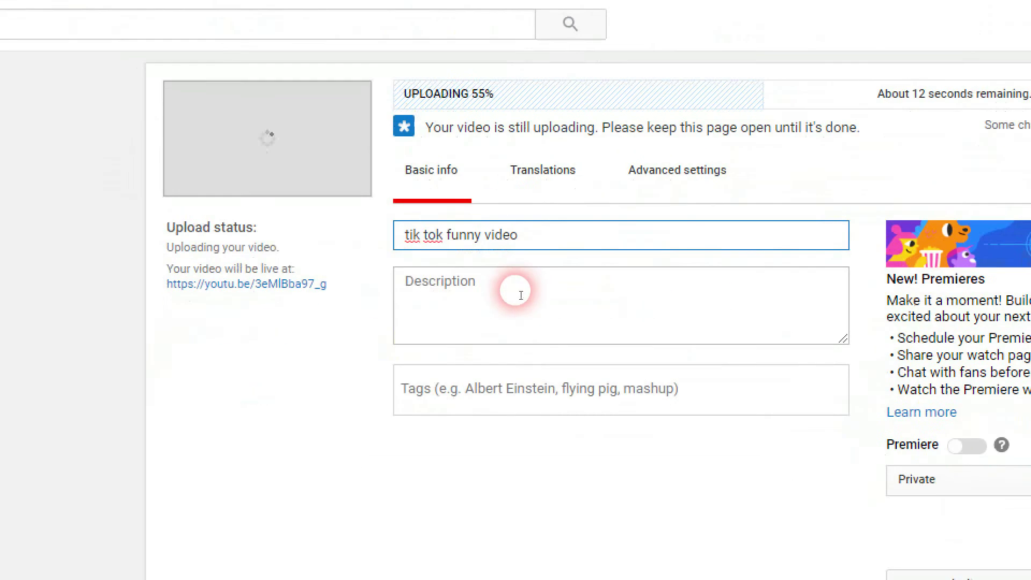
# Enter the description 'this is a very funny video you must watch and give me like and'.
pyautogui.click(726, 359)
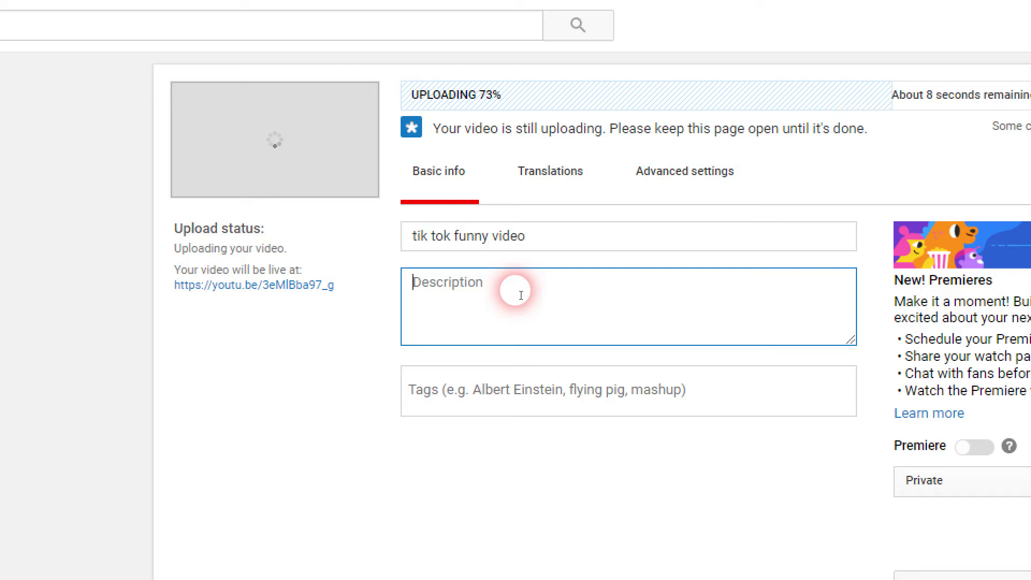
pyautogui.write('t')
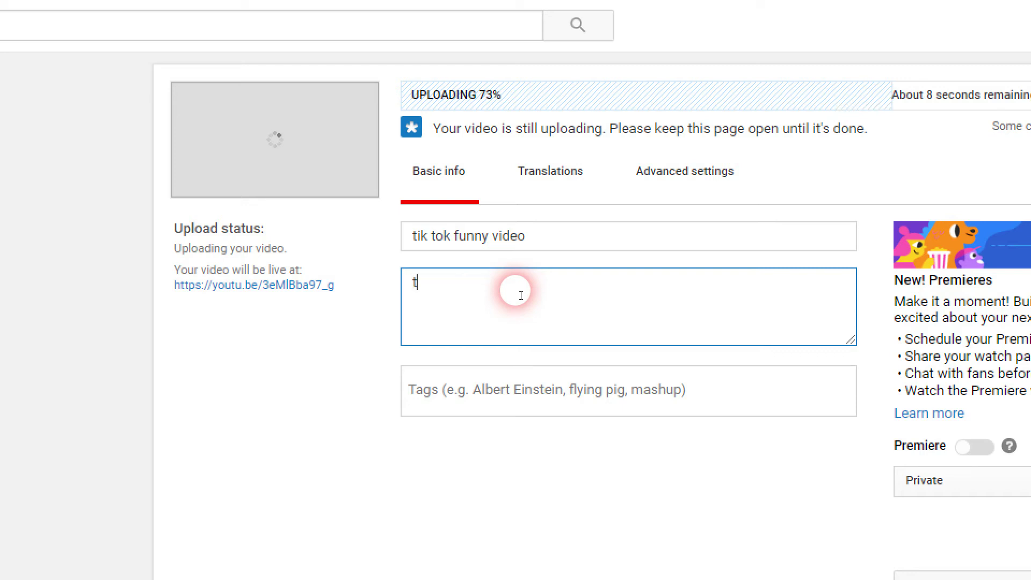
pyautogui.write('his is a very fu')
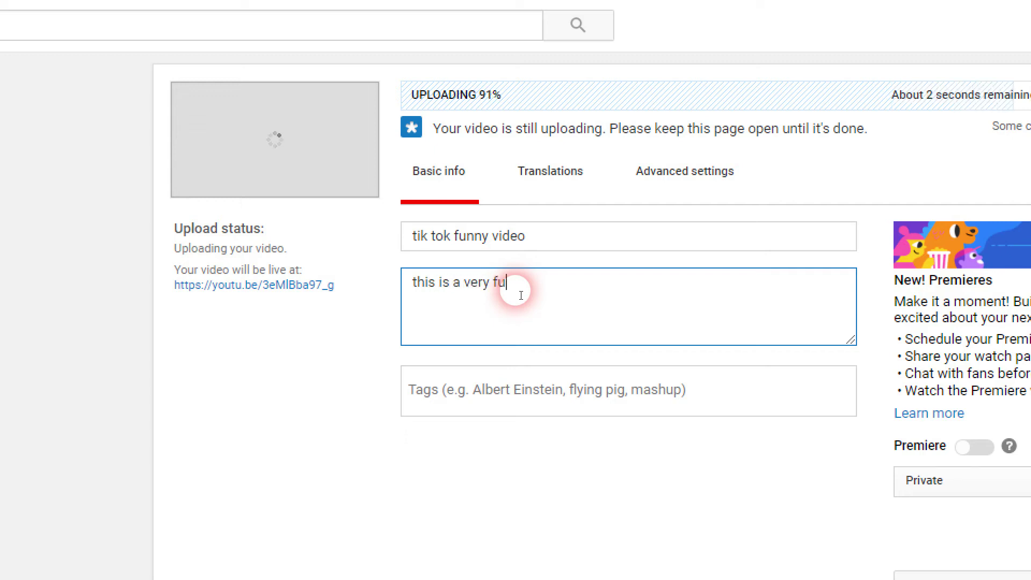
pyautogui.write('nny video you ')
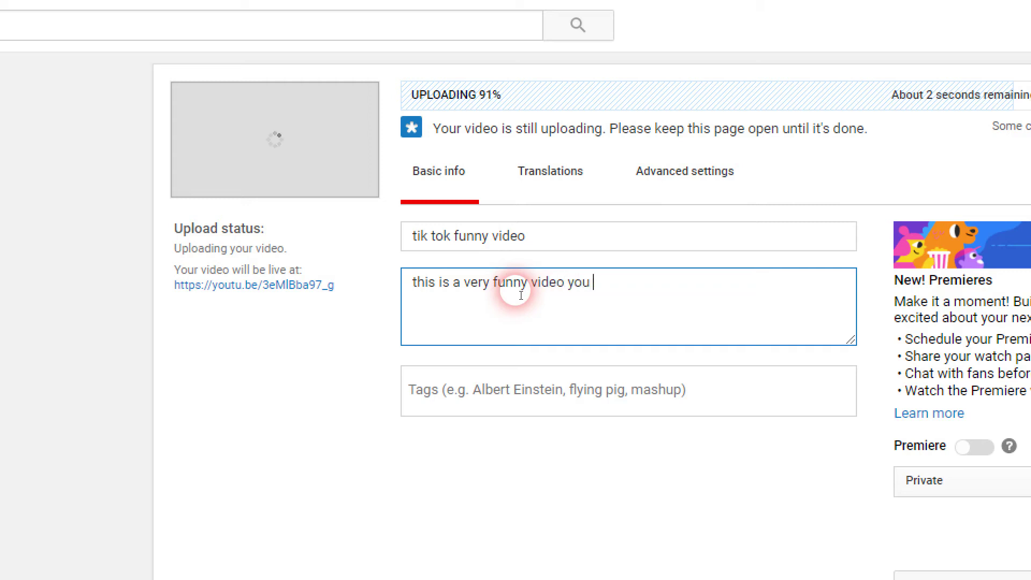
pyautogui.write('must watch and')
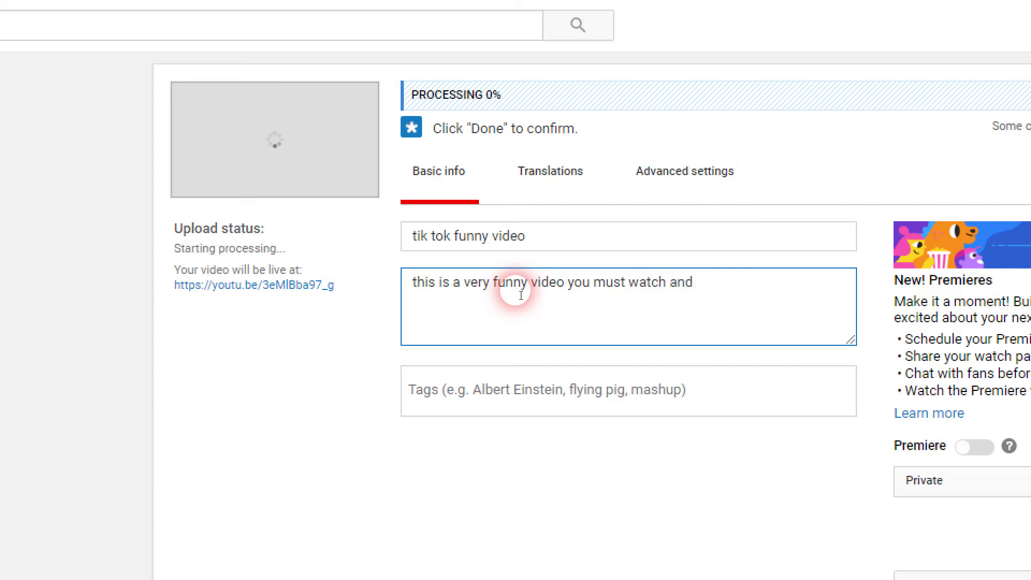
pyautogui.write(' give me ')
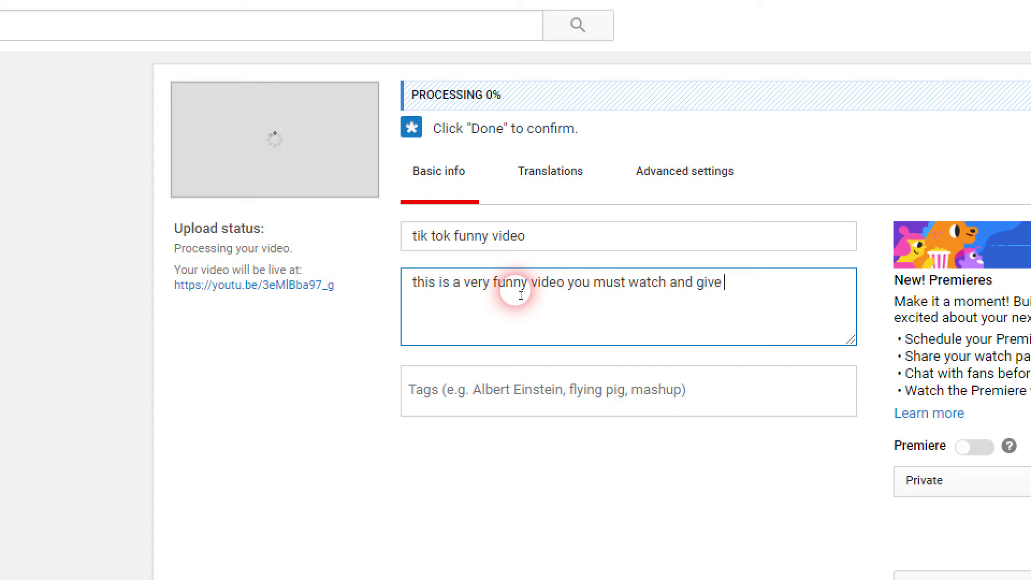
pyautogui.write('link')
pyautogui.press('BackSpace')
pyautogui.press('BackSpace')
pyautogui.write('ke and')
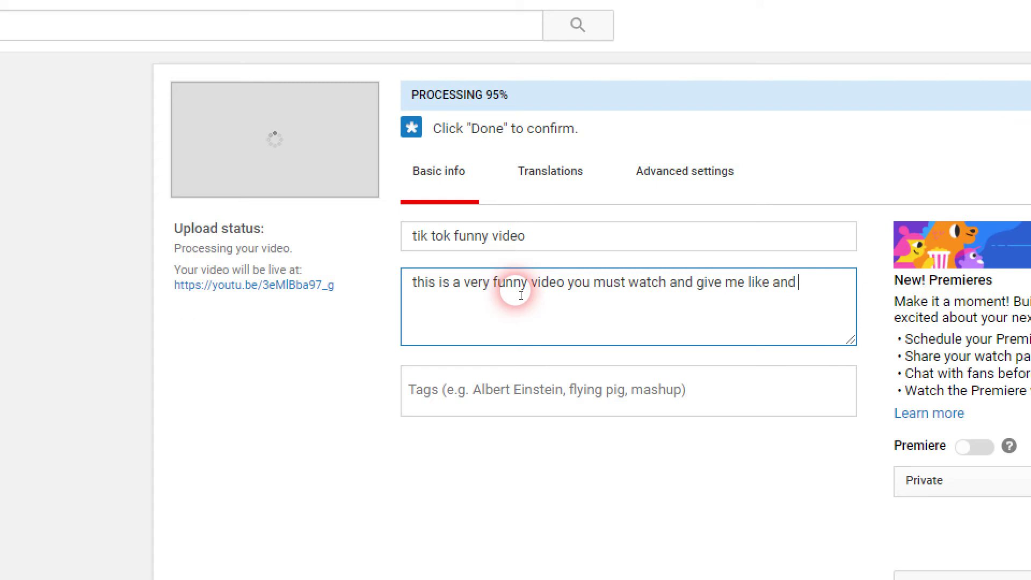
pyautogui.click(507, 393)
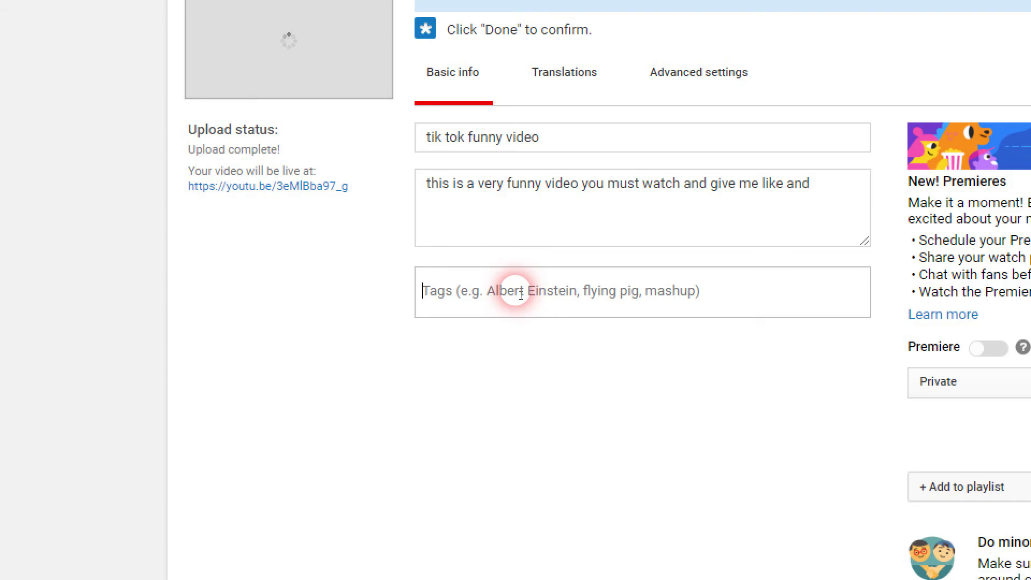
# Add the tags tik tok, senty musics, the creator's name, bb ki vine and funny video.
pyautogui.write('tik ')
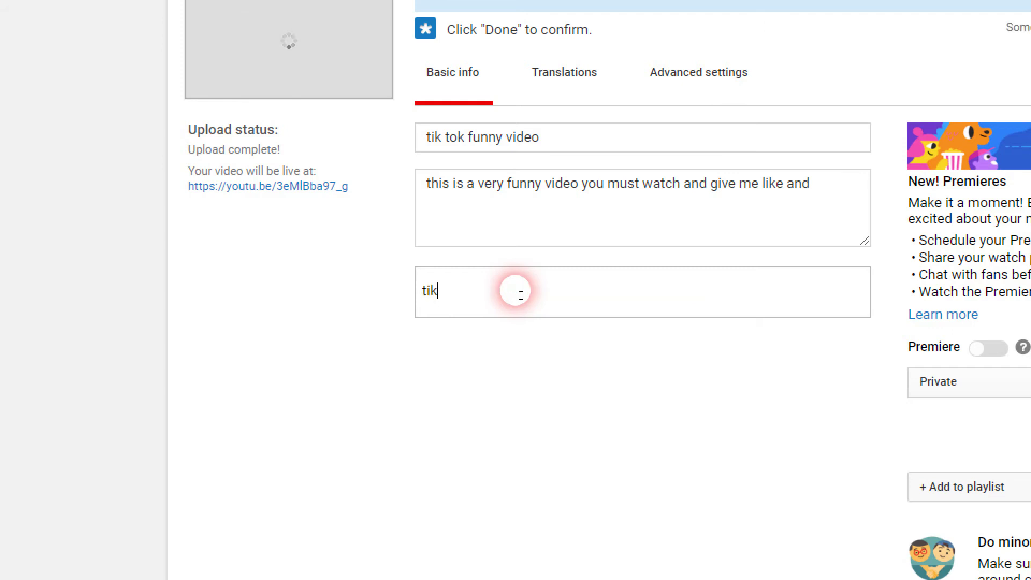
pyautogui.write('tok')
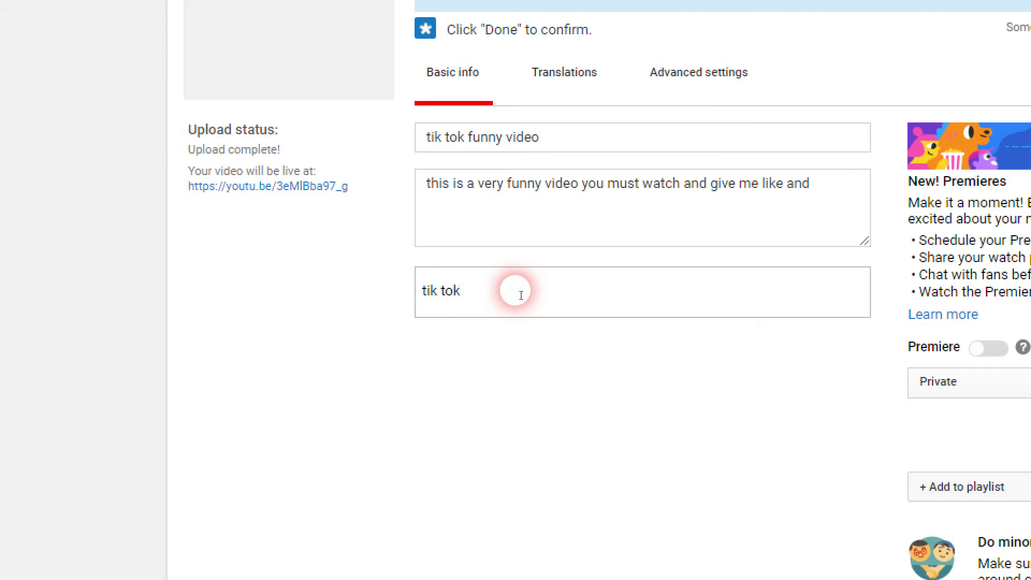
pyautogui.press('Return')
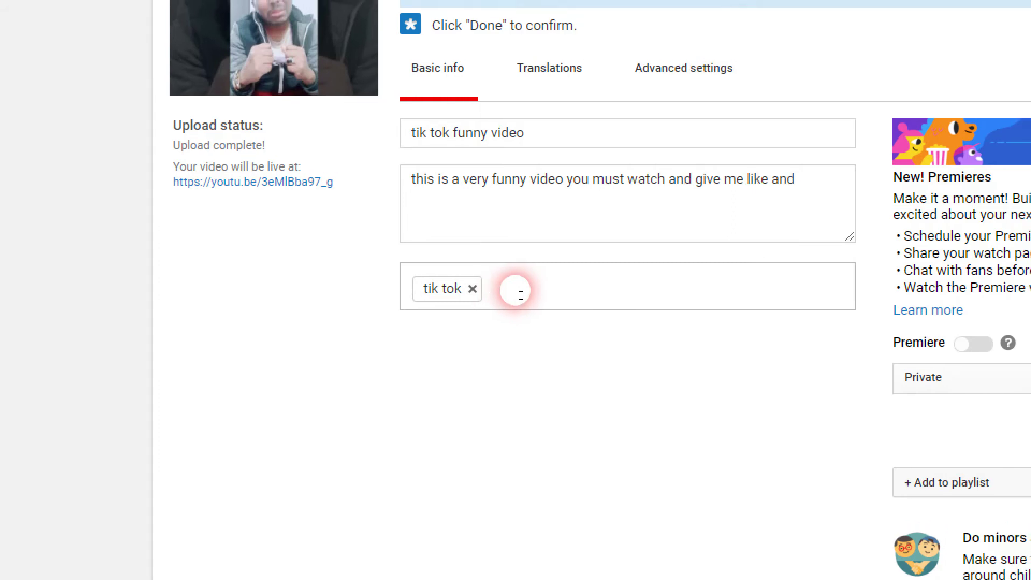
pyautogui.write('senty mus')
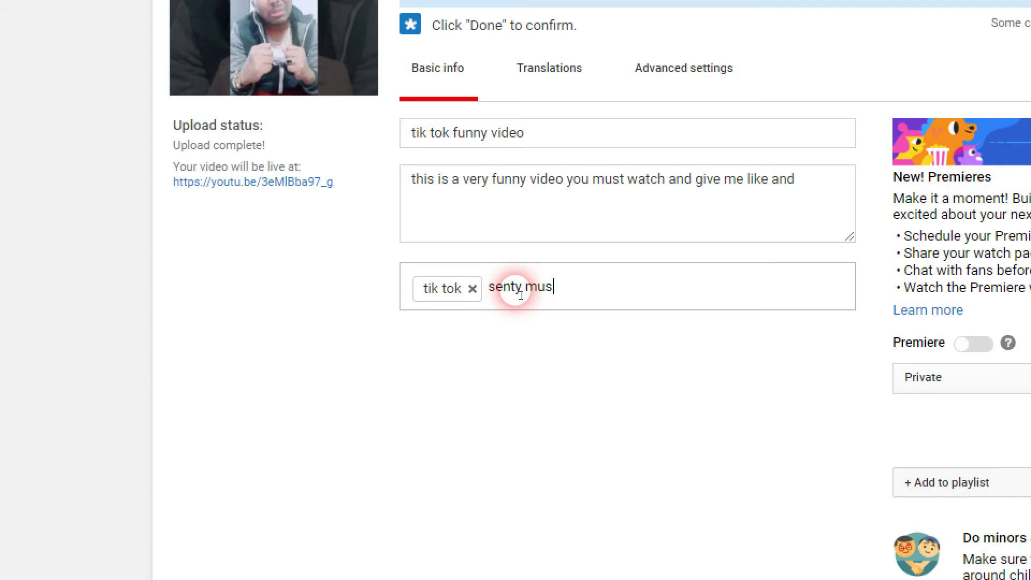
pyautogui.write('ics')
pyautogui.press('Return')
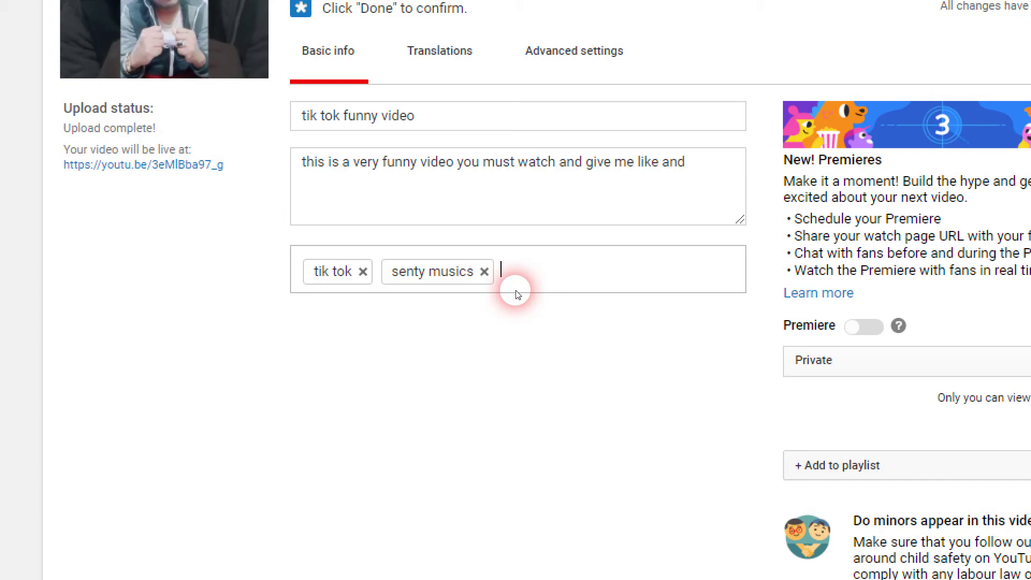
pyautogui.write('amit')
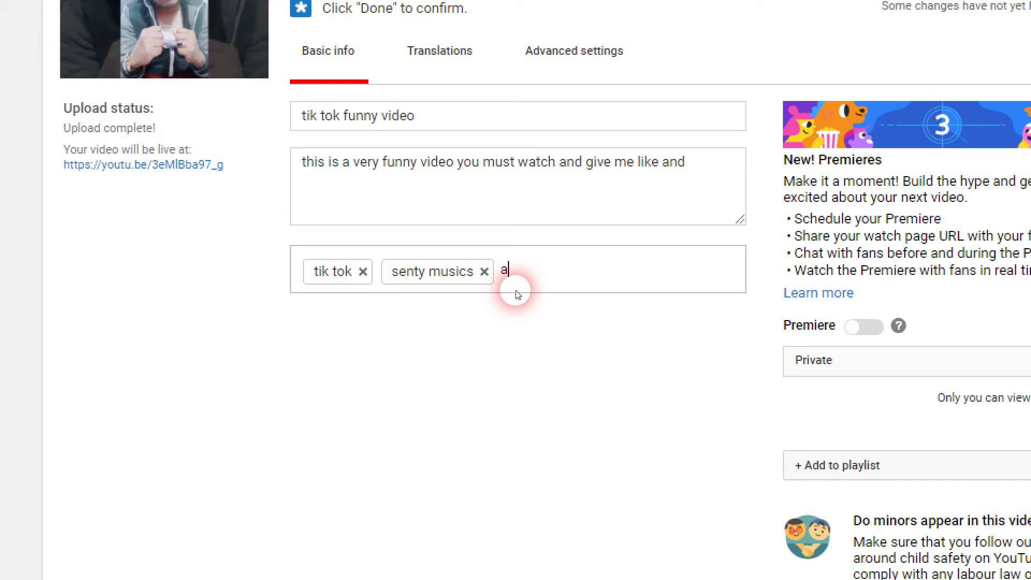
pyautogui.write(' badana')
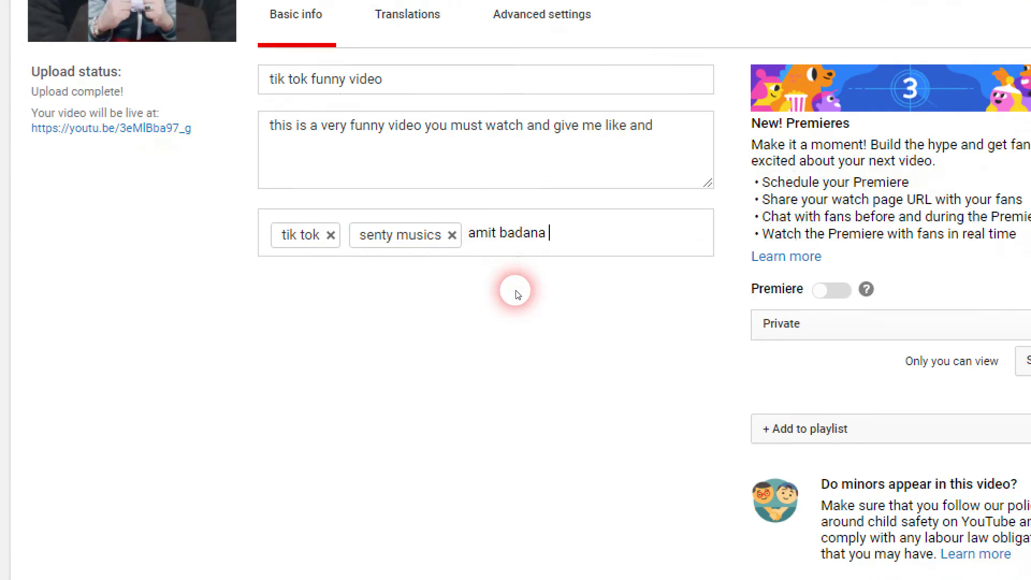
pyautogui.press('Return')
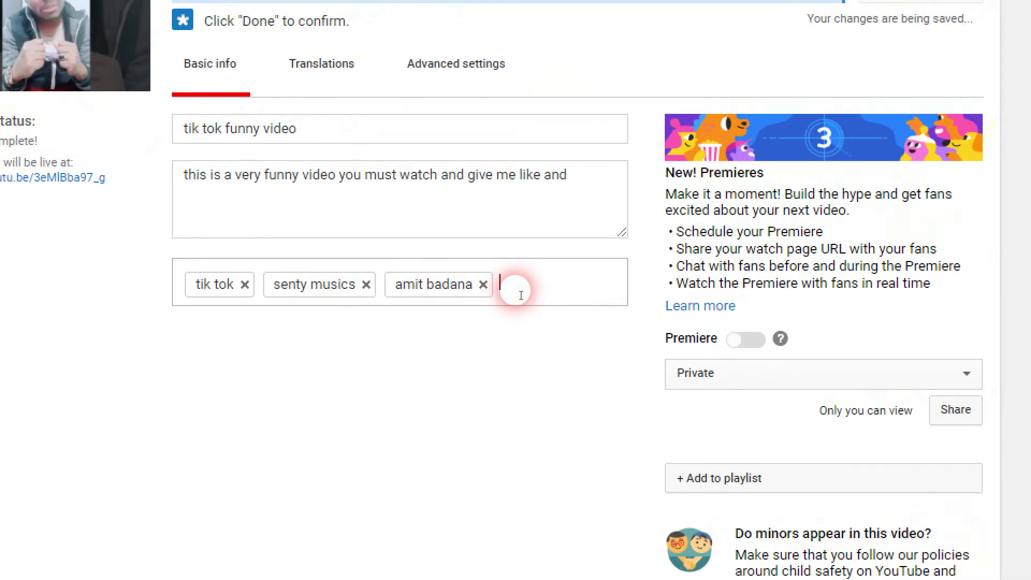
pyautogui.write('bb ki vine')
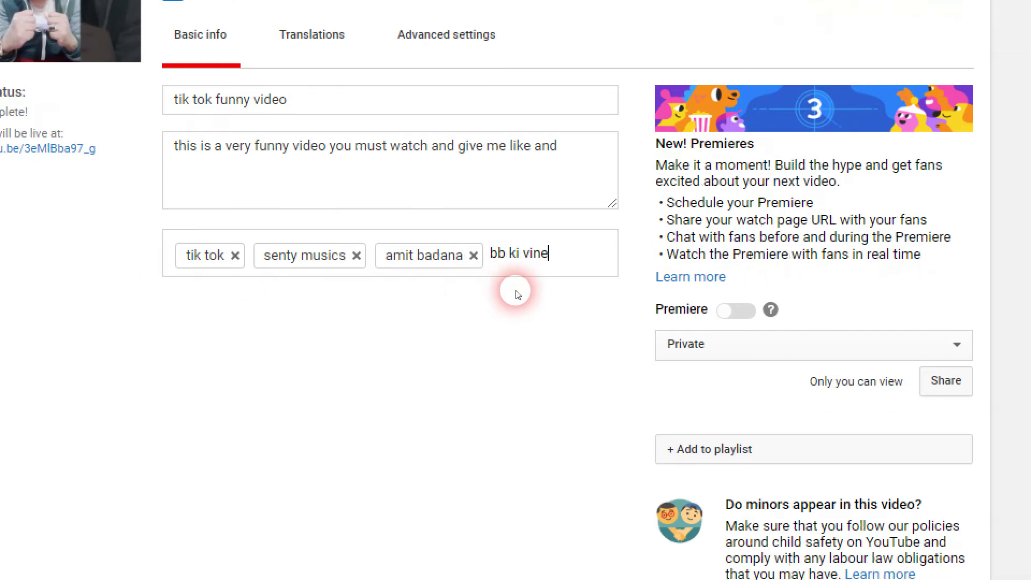
pyautogui.press('Return')
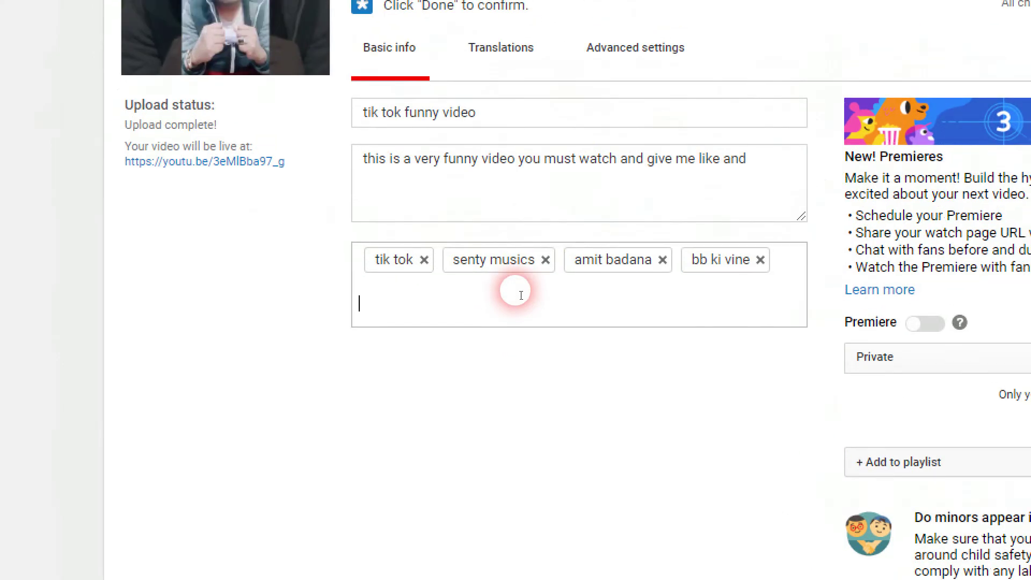
pyautogui.write('funny vide')
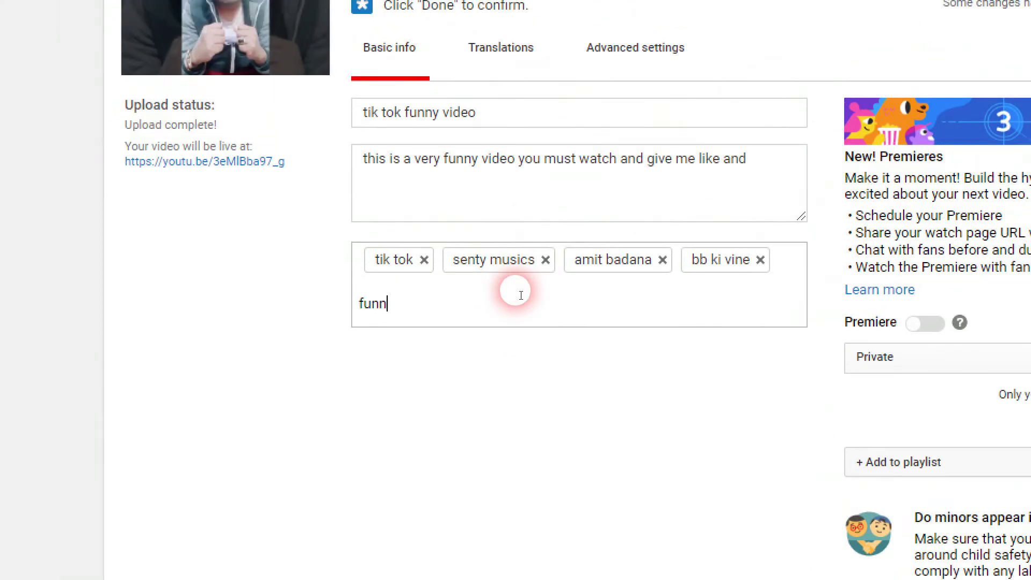
pyautogui.write('o')
pyautogui.press('Return')
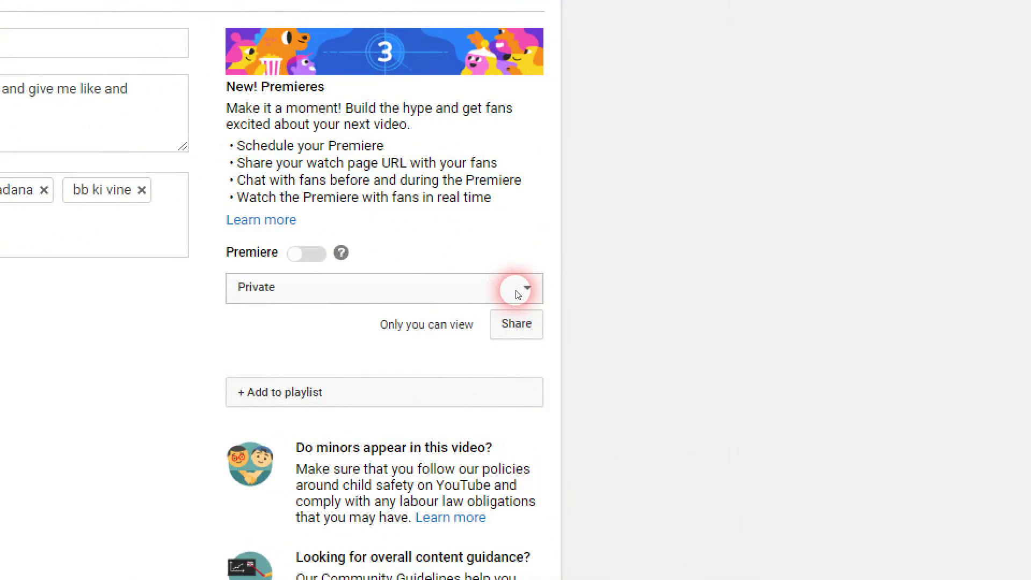
# Choose Public from the visibility dropdown and publish the tik tok funny video.
pyautogui.click(527, 291)
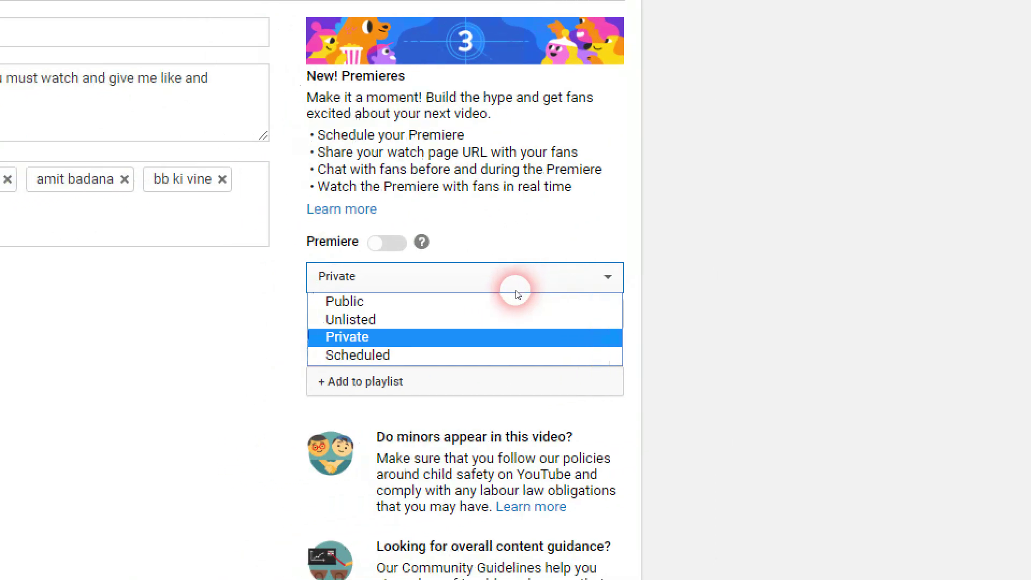
pyautogui.click(516, 290)
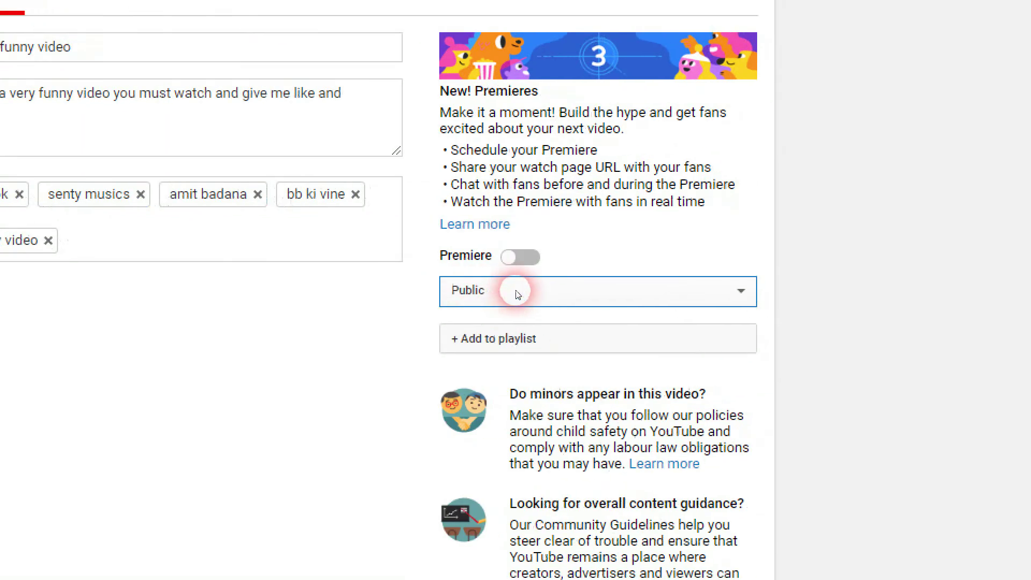
pyautogui.click(513, 265)
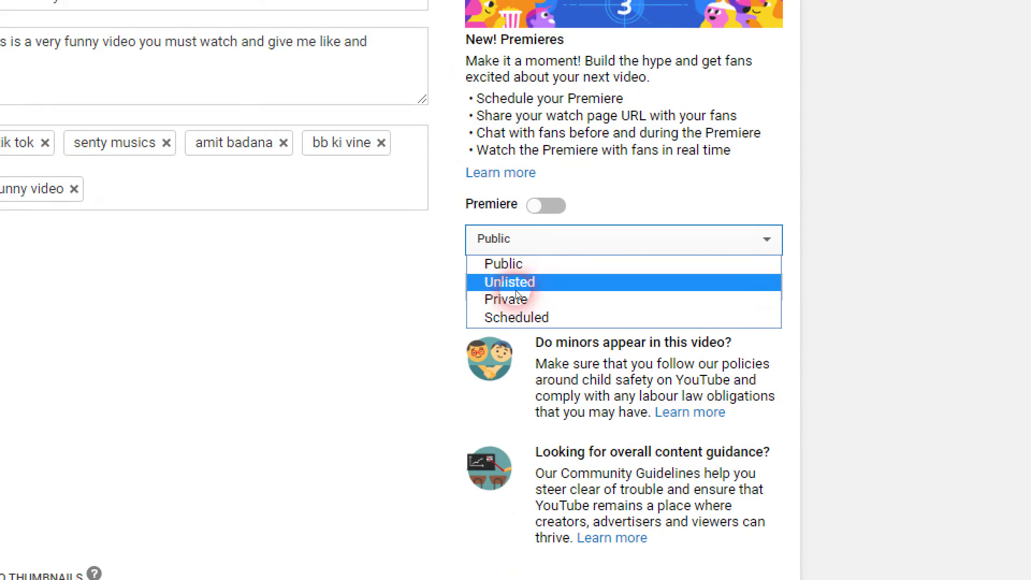
pyautogui.click(508, 261)
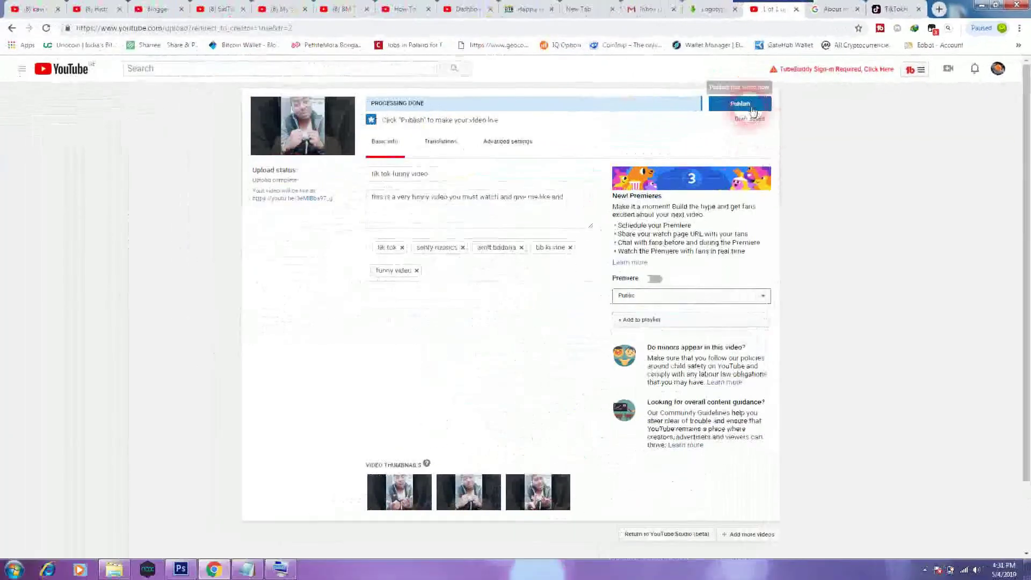
pyautogui.click(753, 111)
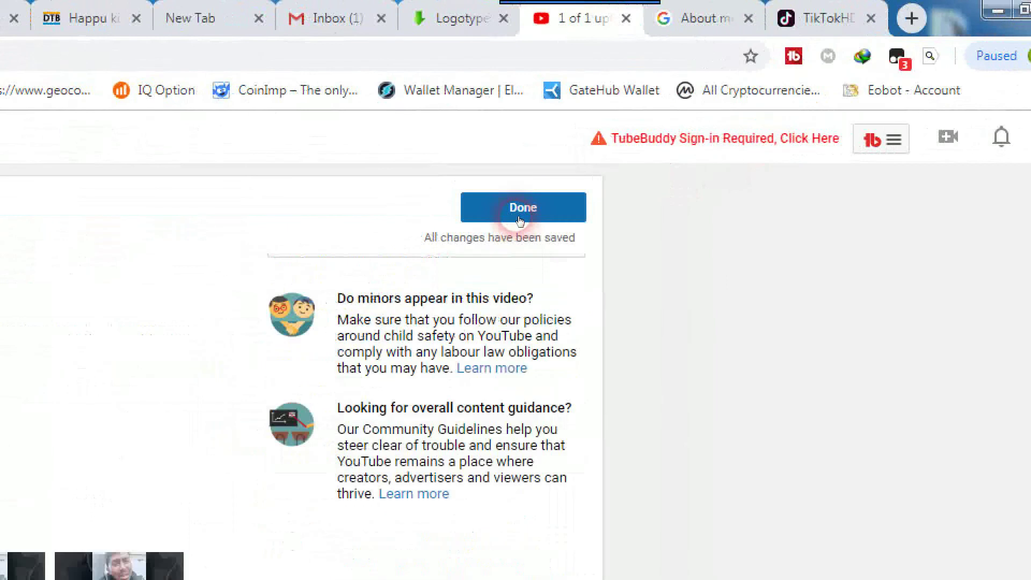
# Finish publishing with Done and select the full youtu.be link in the Share box.
pyautogui.click(739, 107)
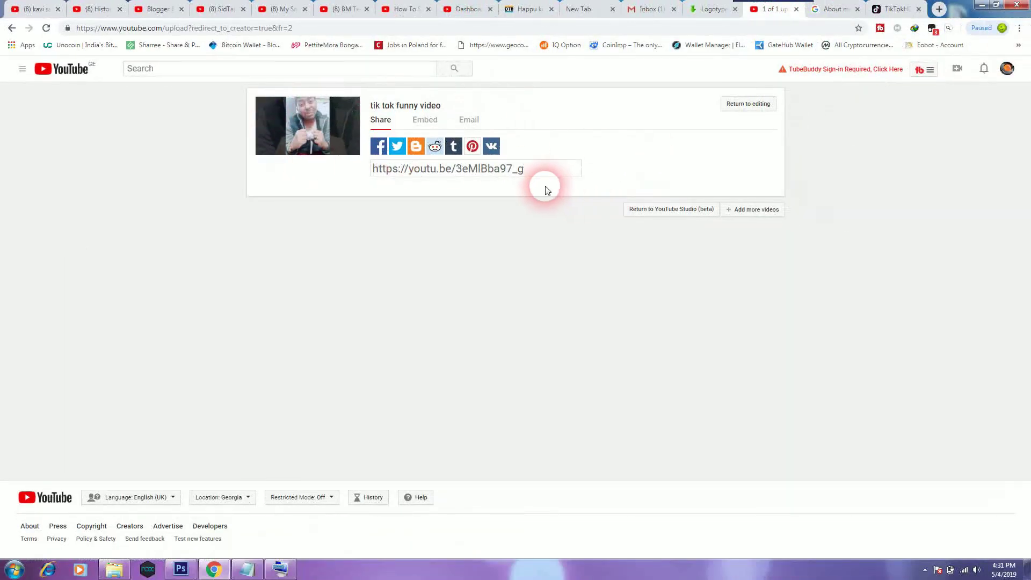
pyautogui.moveTo(523, 169); pyautogui.dragTo(357, 172)
pyautogui.moveTo(483, 169); pyautogui.dragTo(526, 170)
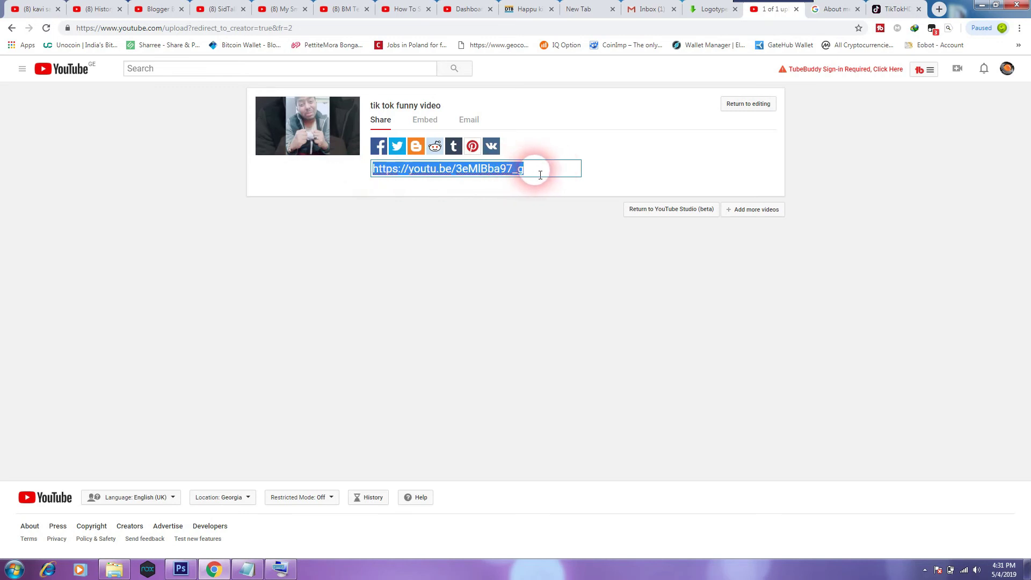
pyautogui.click(533, 170)
pyautogui.moveTo(528, 171); pyautogui.dragTo(356, 173)
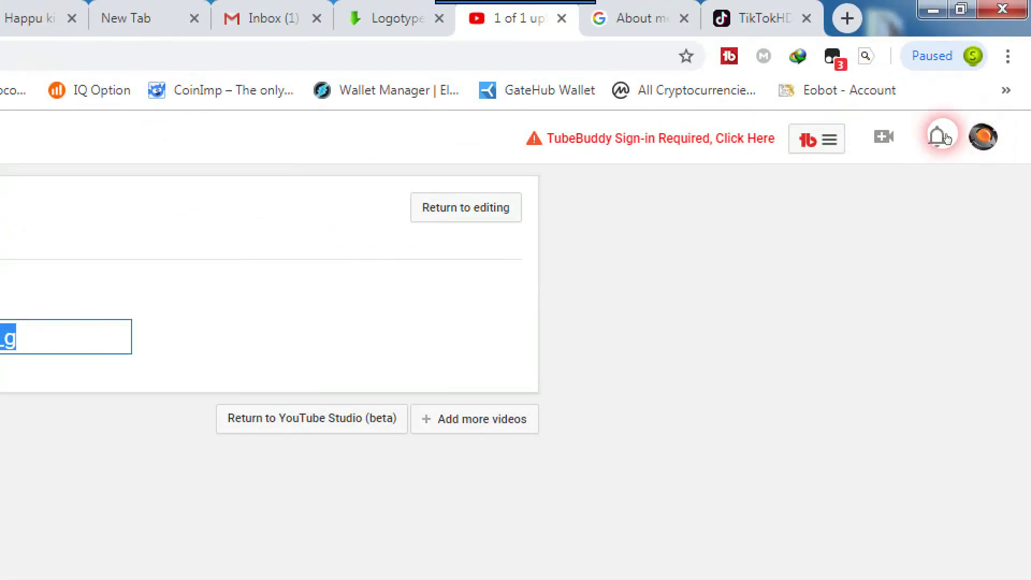
# Go to YouTube Studio (beta) from the profile avatar's account menu.
pyautogui.click(979, 140)
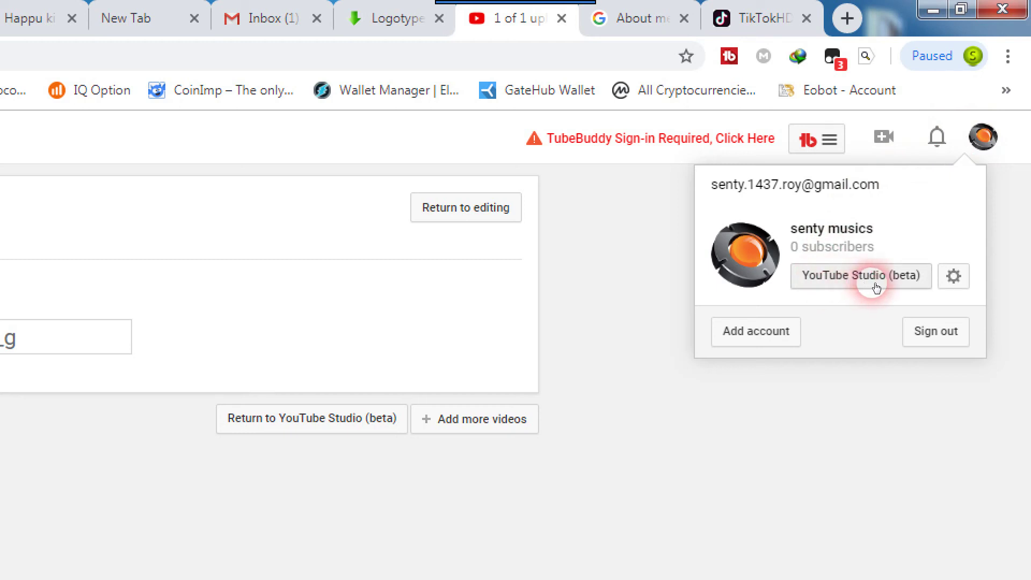
pyautogui.click(893, 284)
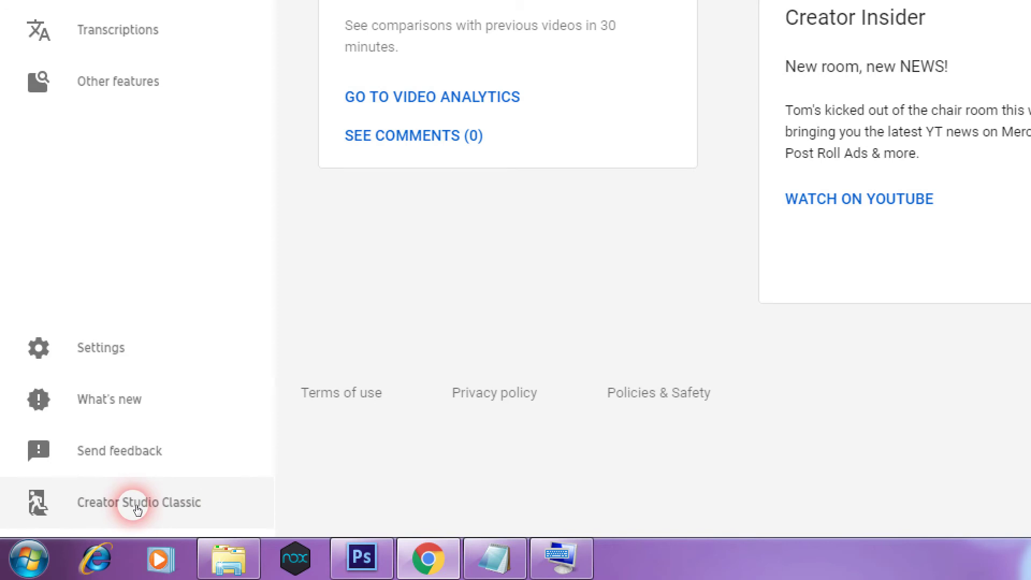
# Switch to Creator Studio Classic, submitting Other as the feedback reason.
pyautogui.click(134, 504)
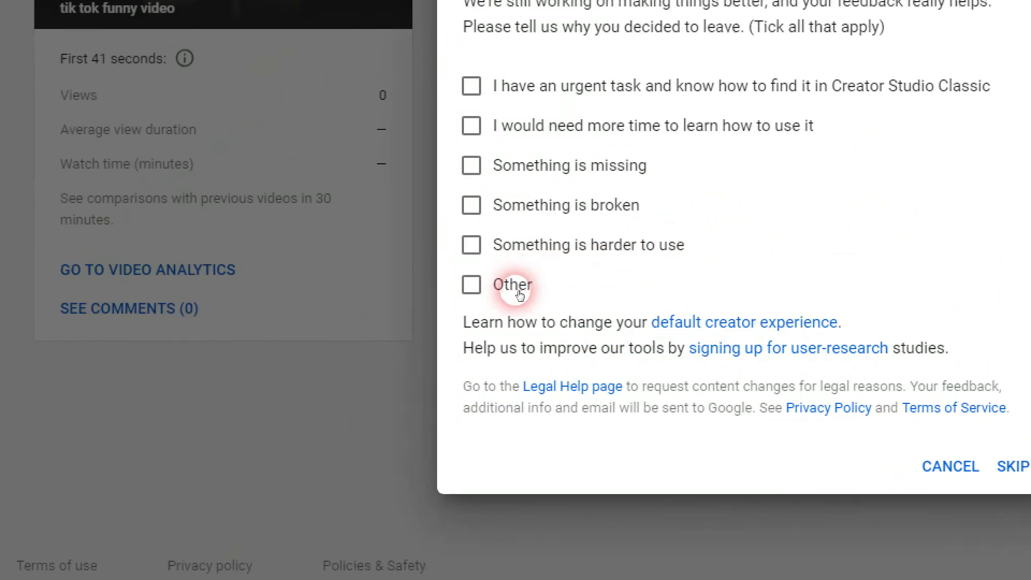
pyautogui.click(330, 354)
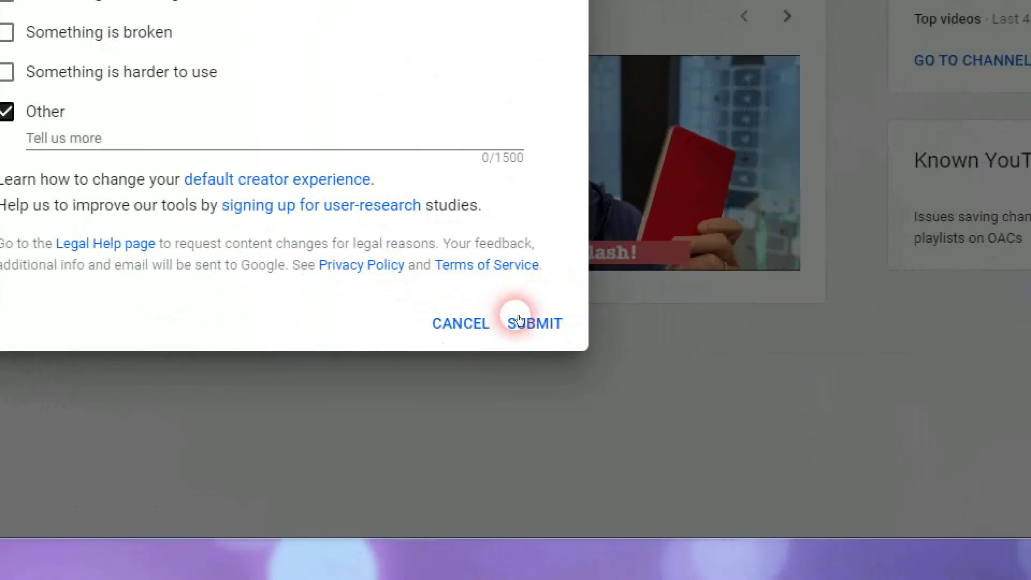
pyautogui.click(903, 493)
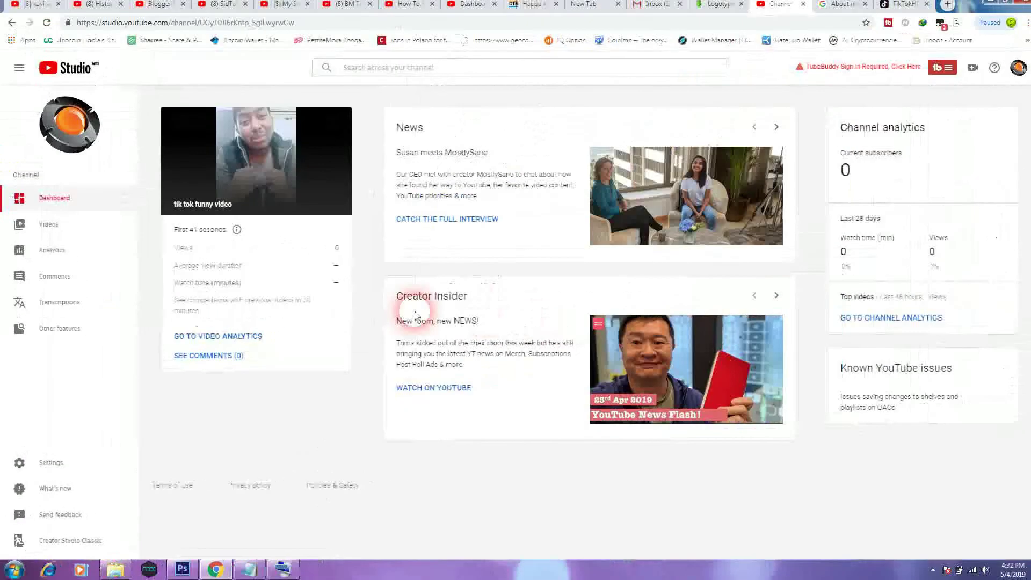
pyautogui.click(424, 320)
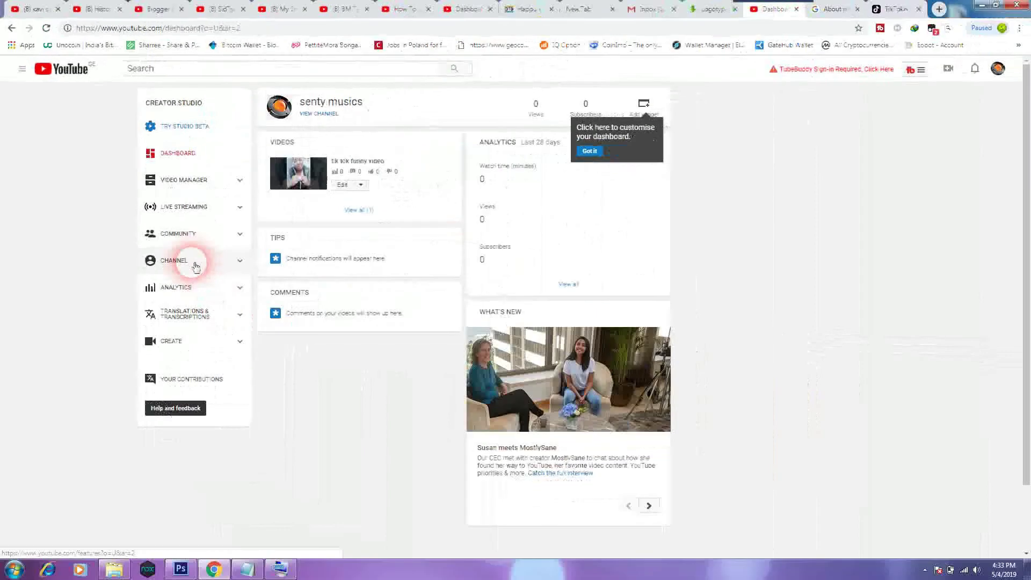
# Open the CHANNEL section in the Creator Studio sidebar to show Status and features.
pyautogui.click(252, 297)
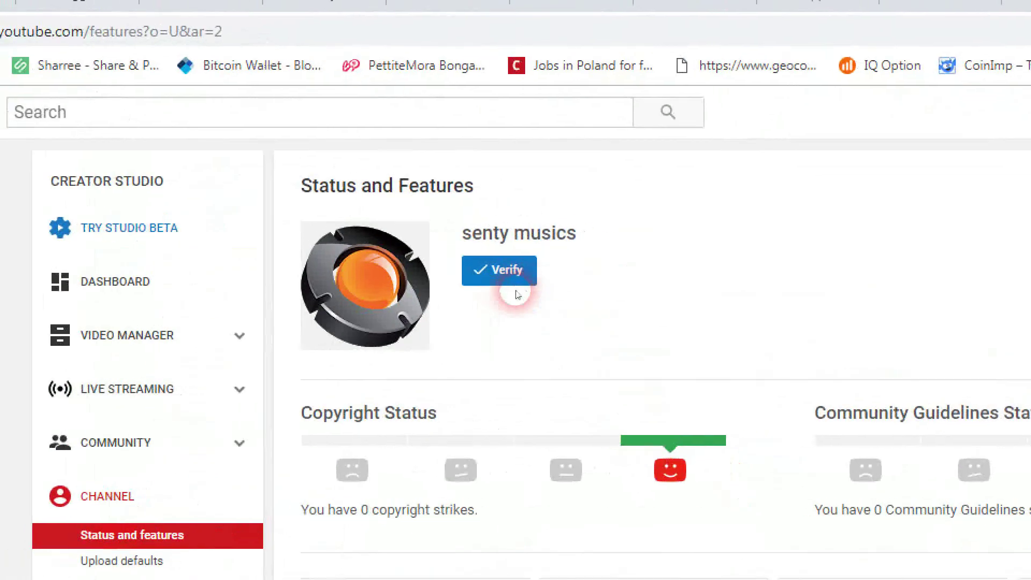
# Start verification with the Verify button and expand the country list.
pyautogui.click(517, 286)
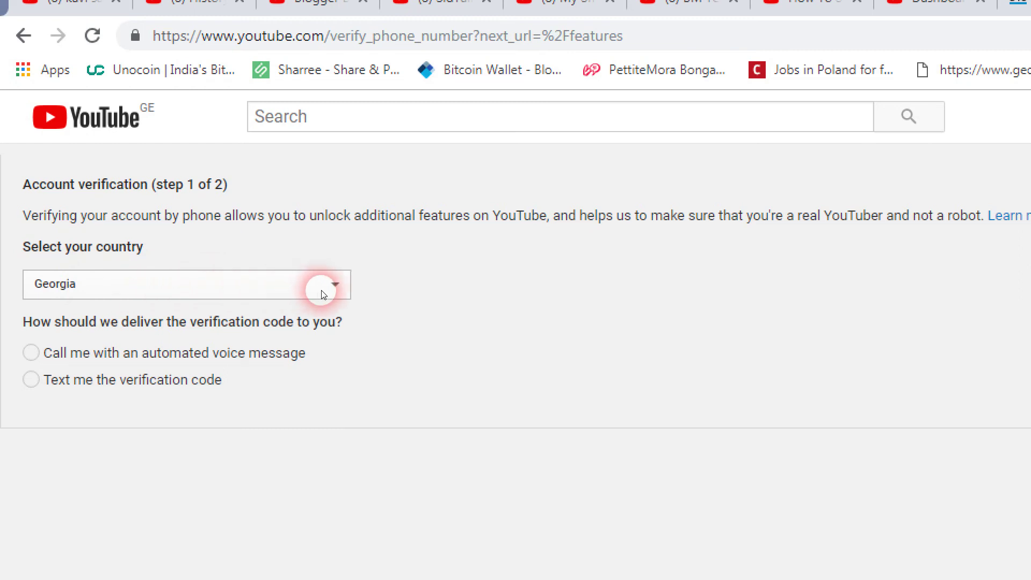
pyautogui.click(336, 290)
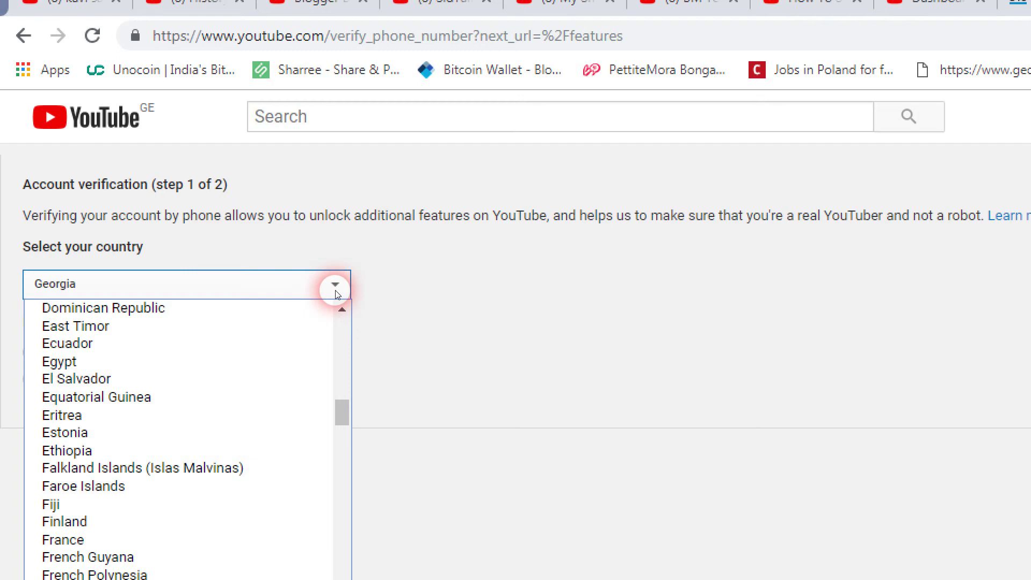
# Keep Georgia as the country and choose to receive the code by text message.
pyautogui.click(336, 290)
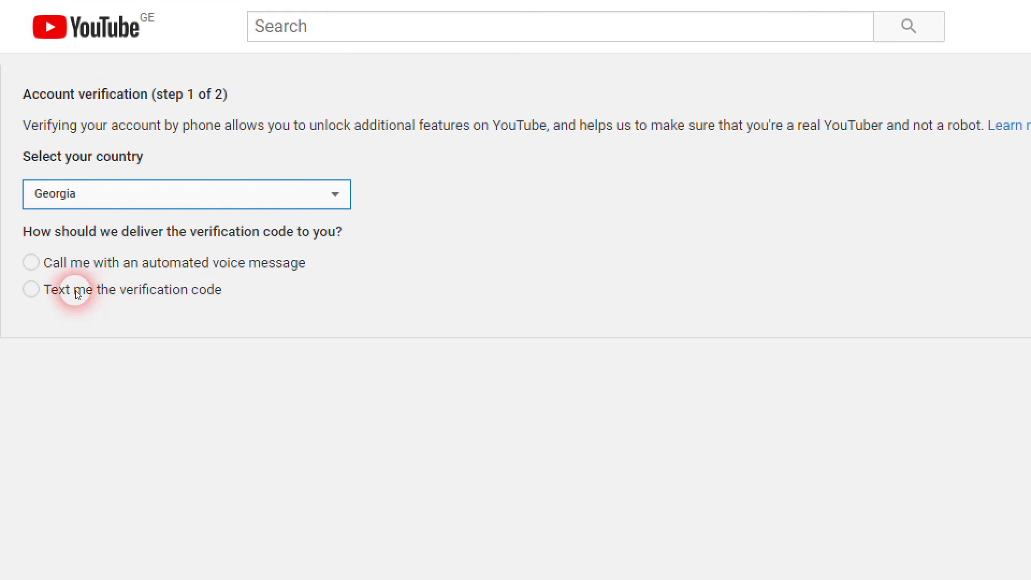
pyautogui.click(75, 294)
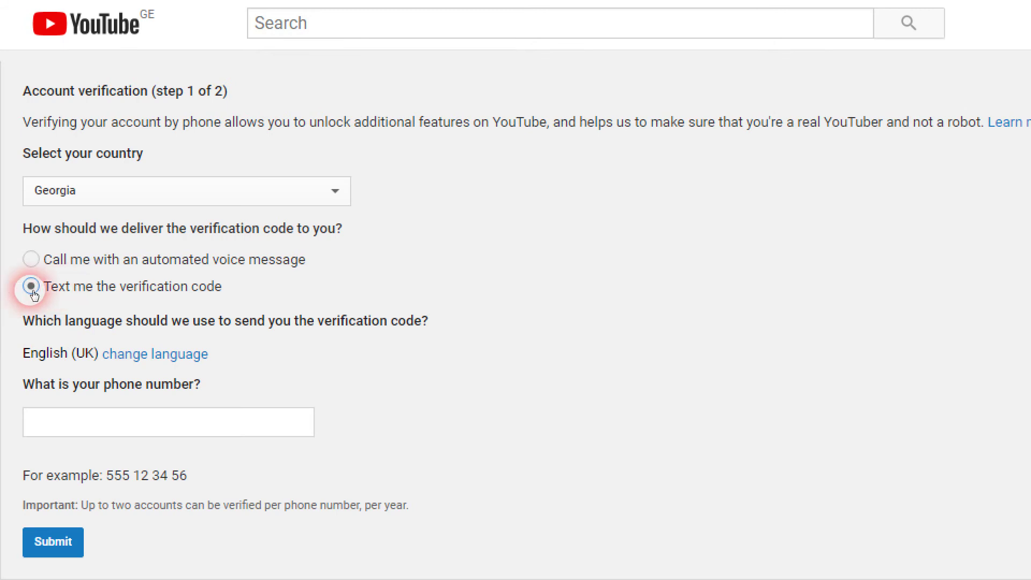
pyautogui.scroll(-2, 70, 288)
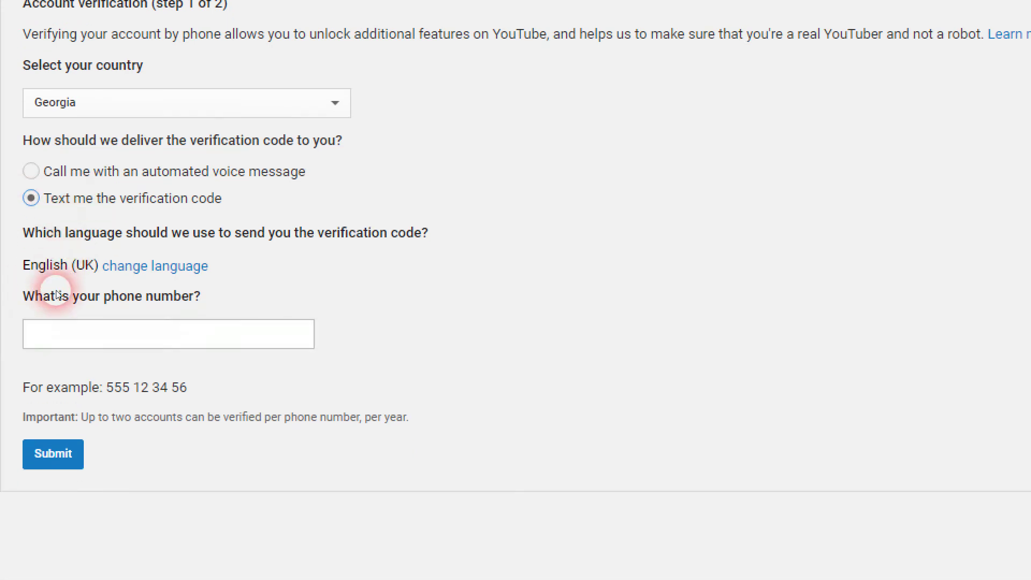
pyautogui.scroll(-3, 59, 294)
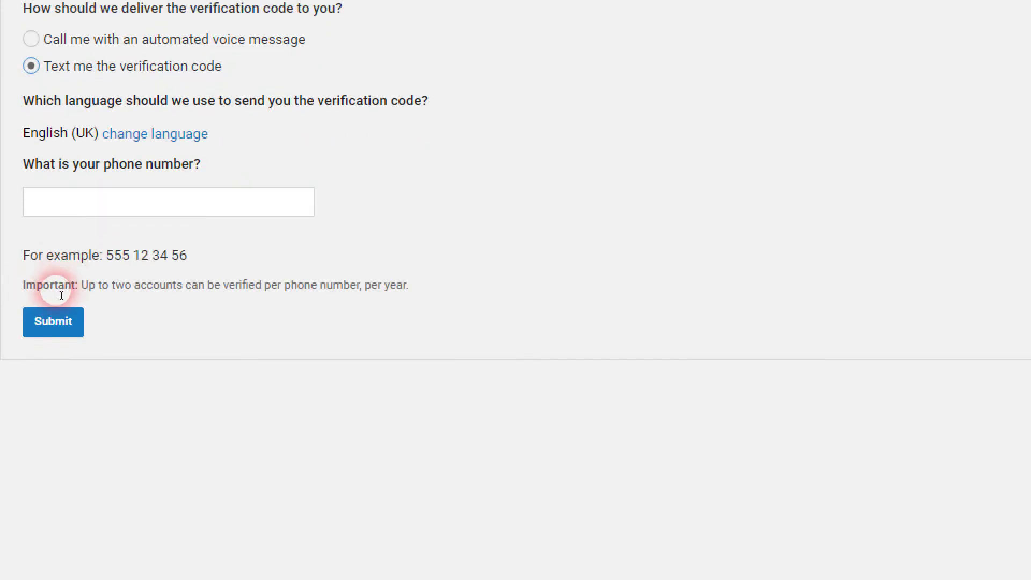
pyautogui.scroll(-1, 59, 295)
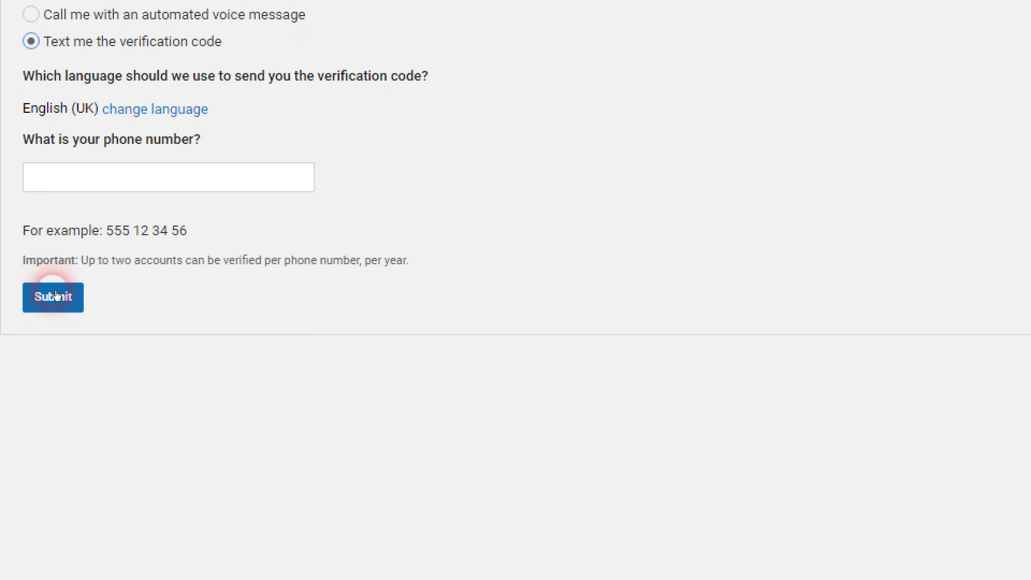
pyautogui.click(56, 295)
pyautogui.scroll(3, 106, 292)
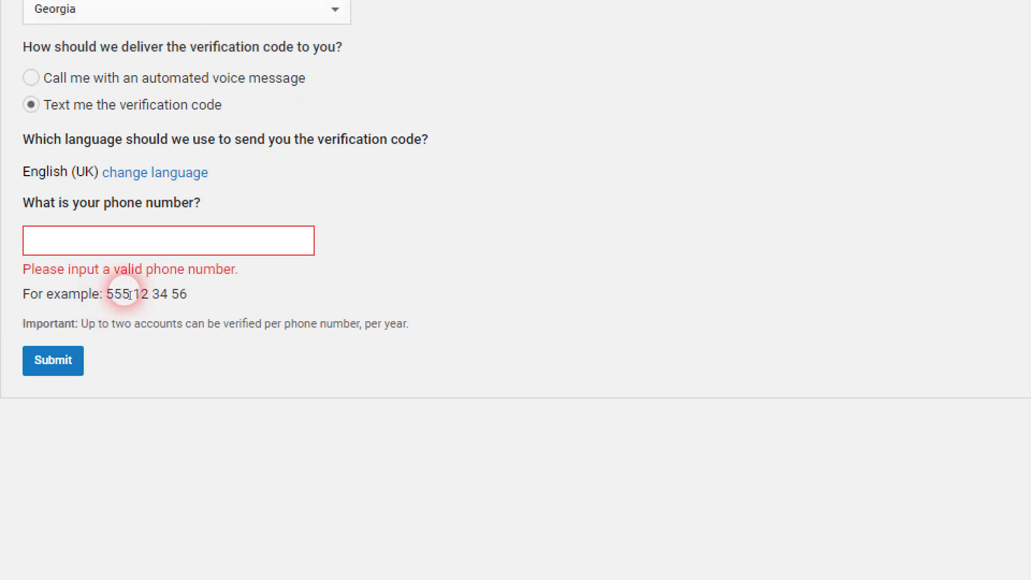
pyautogui.click(86, 295)
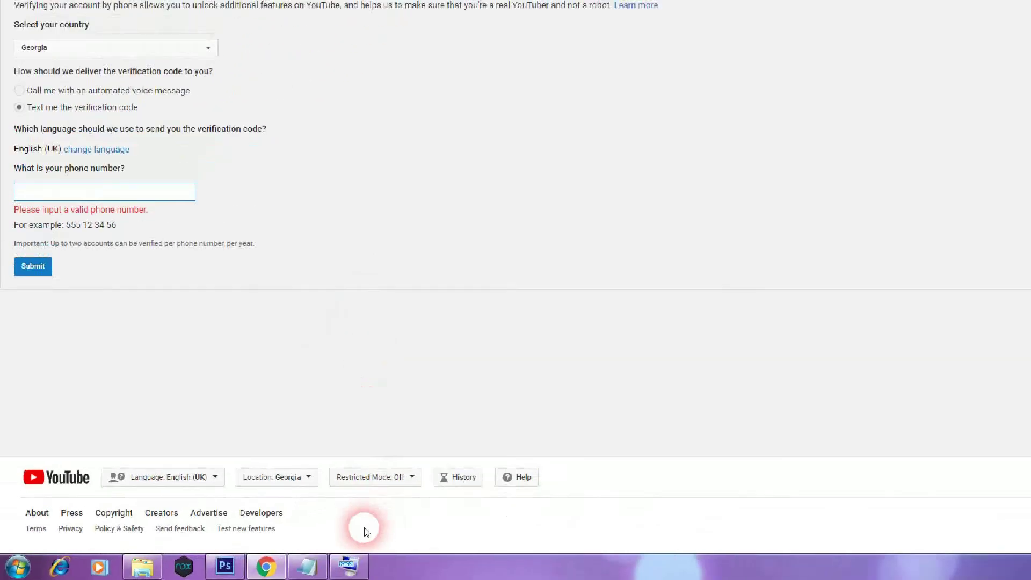
# Copy the phone number from Notepad, paste it into the phone field, and submit.
pyautogui.click(307, 567)
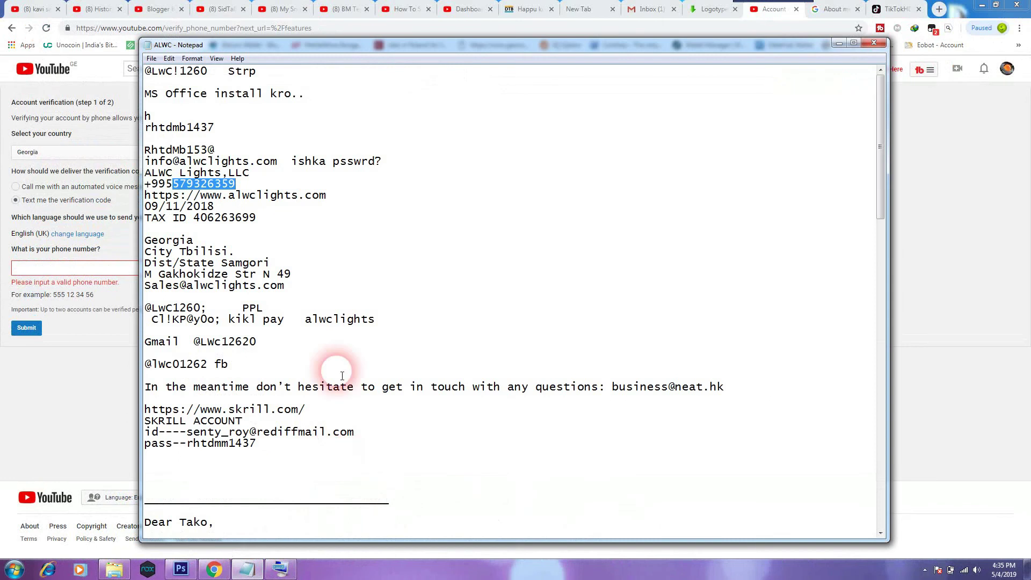
pyautogui.rightClick(228, 191)
pyautogui.click(246, 220)
pyautogui.click(40, 268)
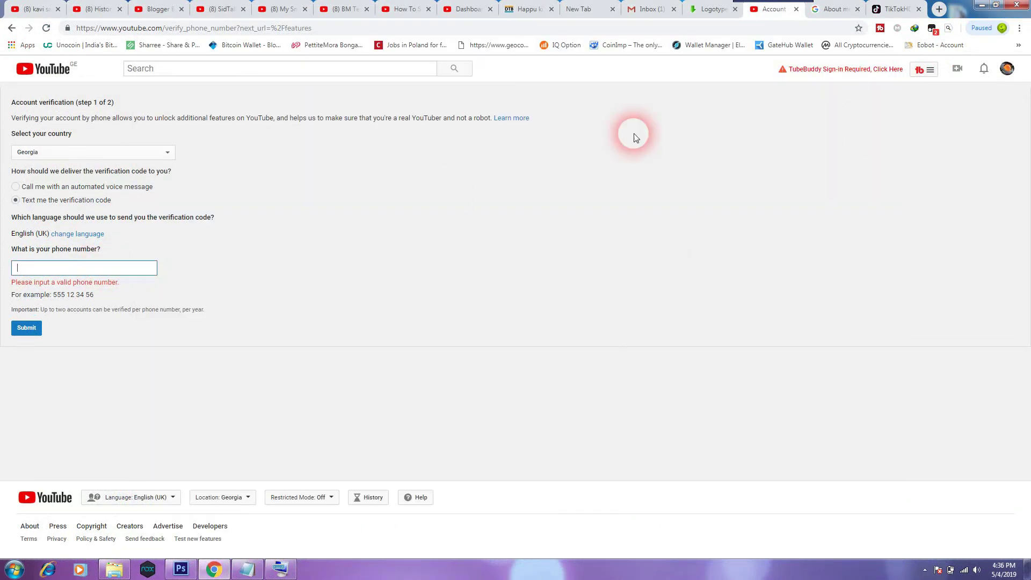
pyautogui.rightClick(141, 267)
pyautogui.click(161, 333)
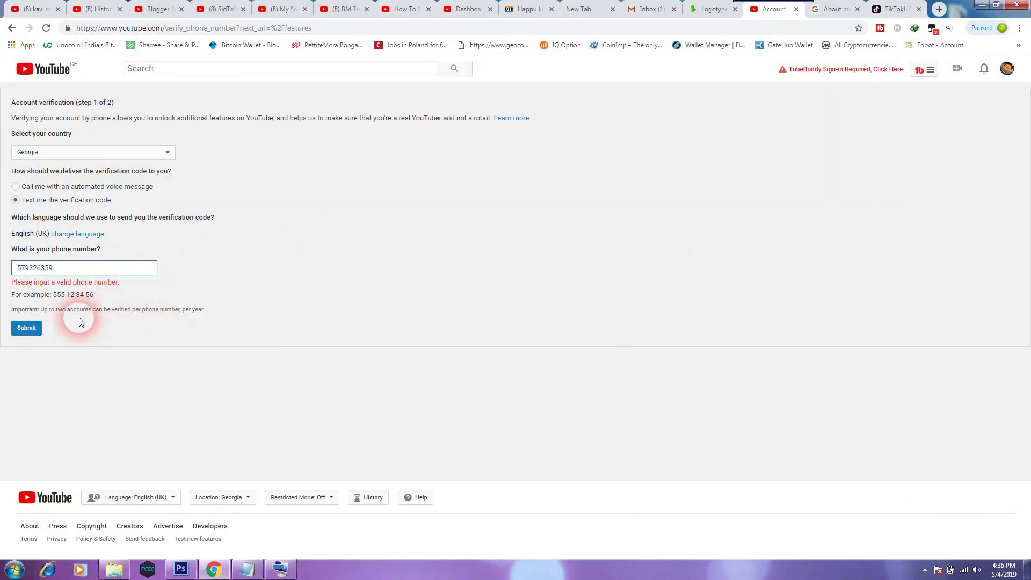
pyautogui.click(28, 328)
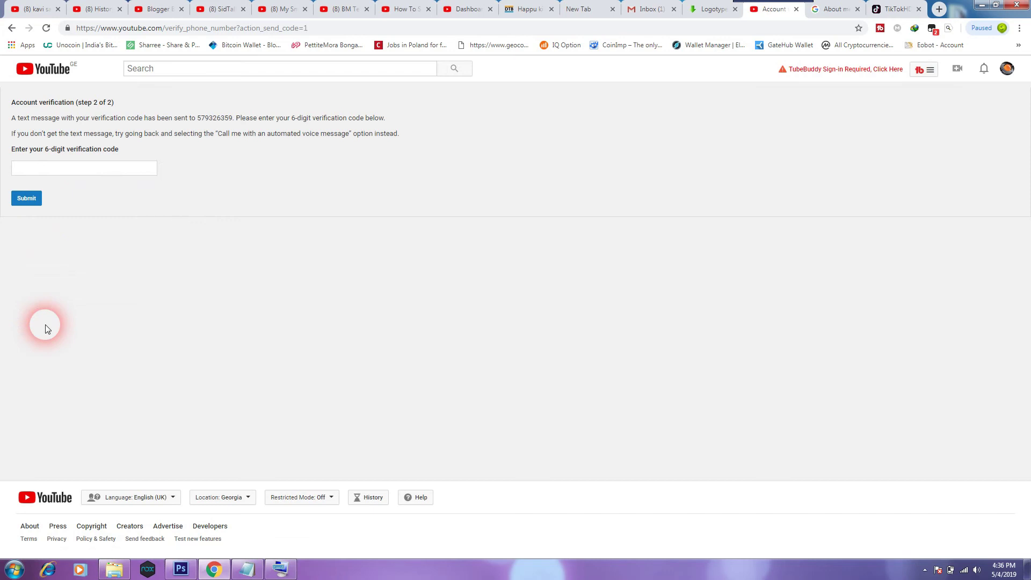
# Enter and submit the texted 6-digit code, then continue past the Verified message.
pyautogui.click(79, 173)
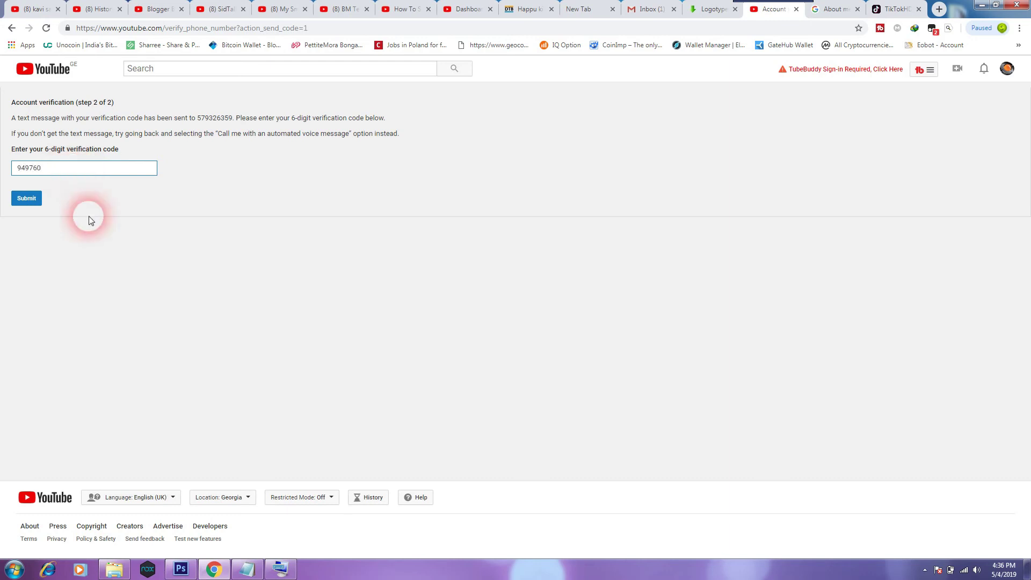
pyautogui.click(27, 198)
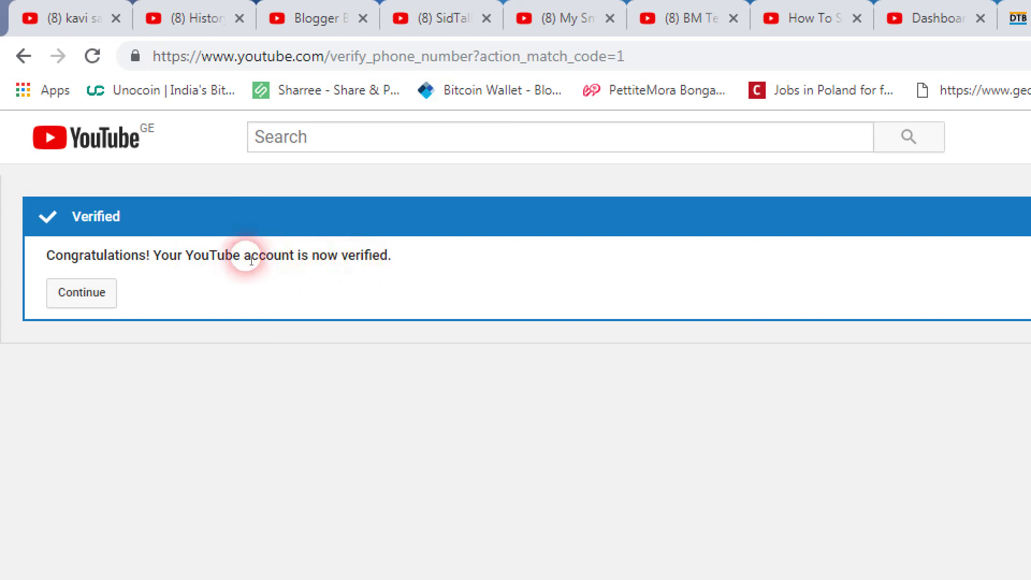
pyautogui.click(103, 295)
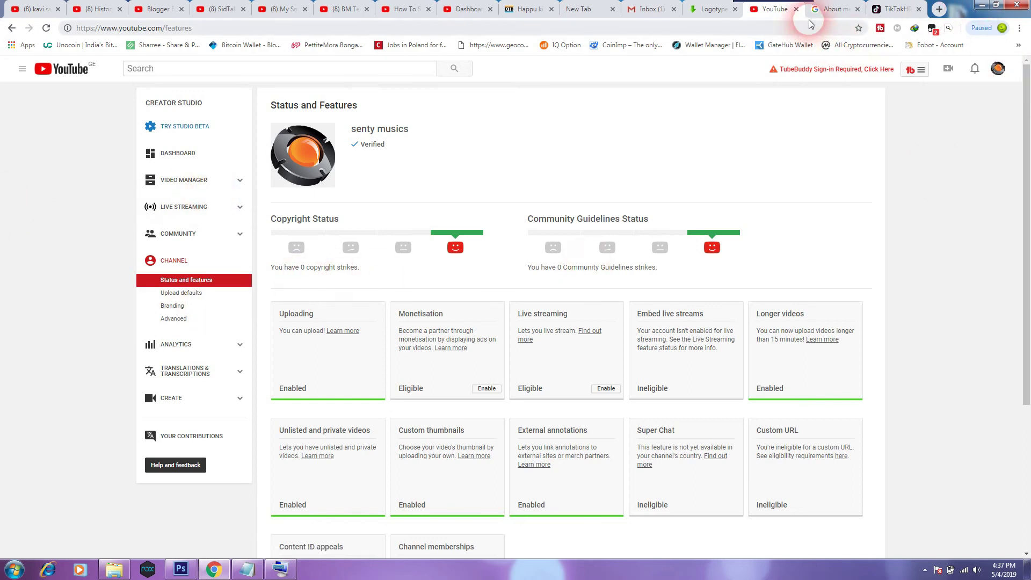
# Sign out, then close the profile, TikTokHD, Logotype, Inbox and empty tabs.
pyautogui.click(998, 68)
pyautogui.click(975, 167)
pyautogui.click(837, 9)
pyautogui.click(857, 9)
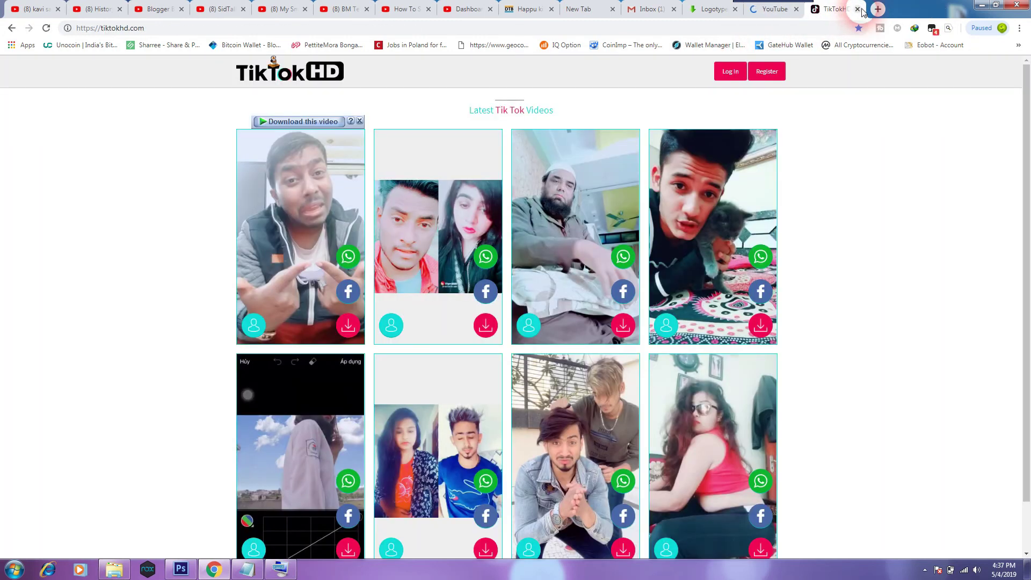
pyautogui.click(858, 9)
pyautogui.click(723, 11)
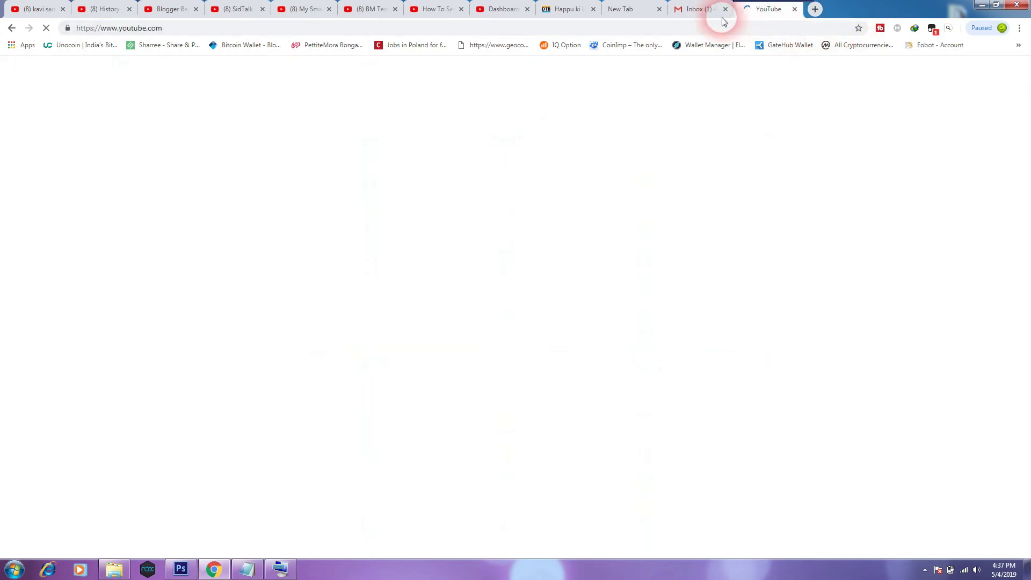
pyautogui.click(725, 9)
pyautogui.click(659, 9)
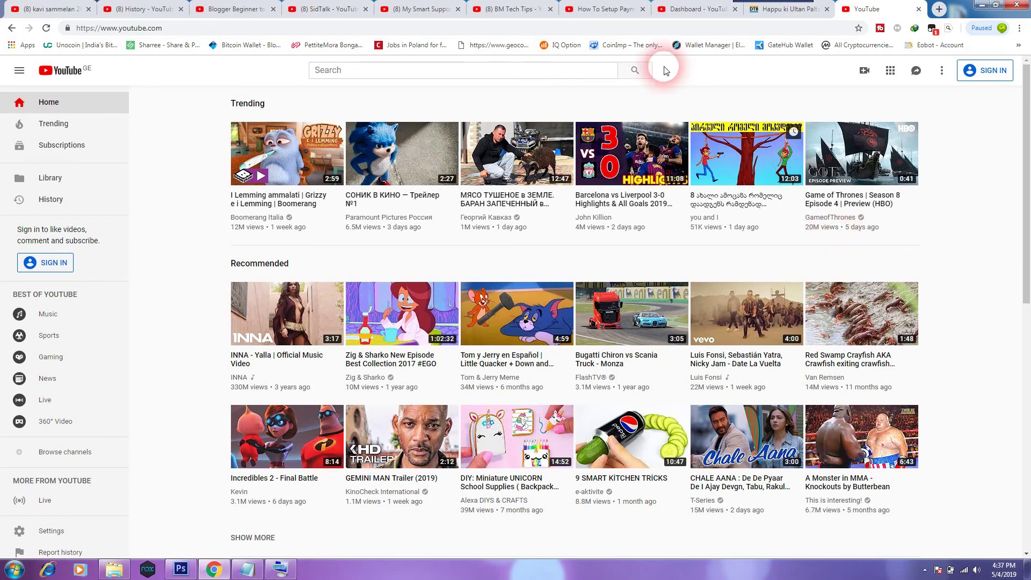
# Sign back in to the channel's Google account using the saved password.
pyautogui.click(451, 28)
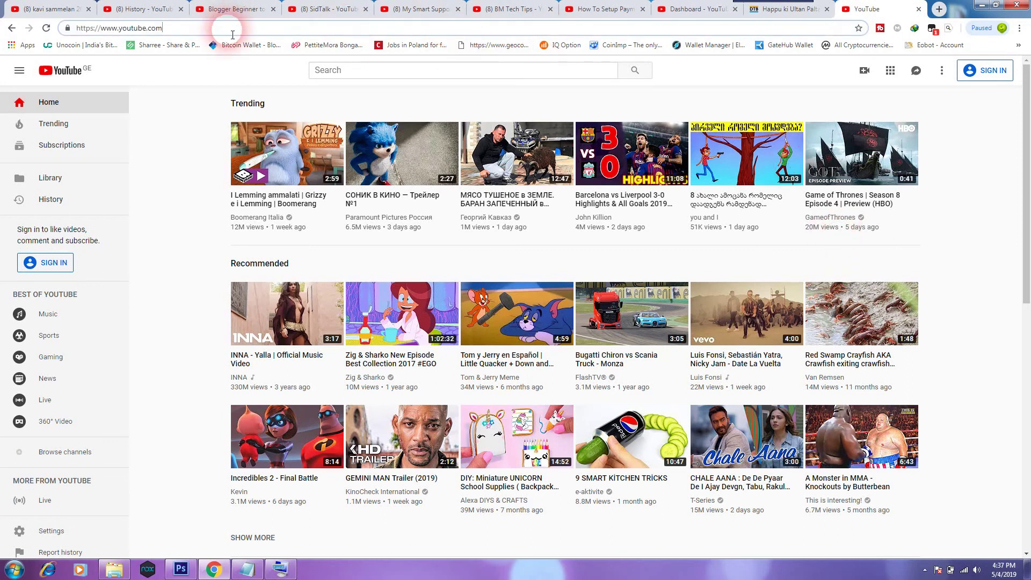
pyautogui.click(971, 124)
pyautogui.moveTo(403, 477); pyautogui.dragTo(951, 322)
pyautogui.click(962, 317)
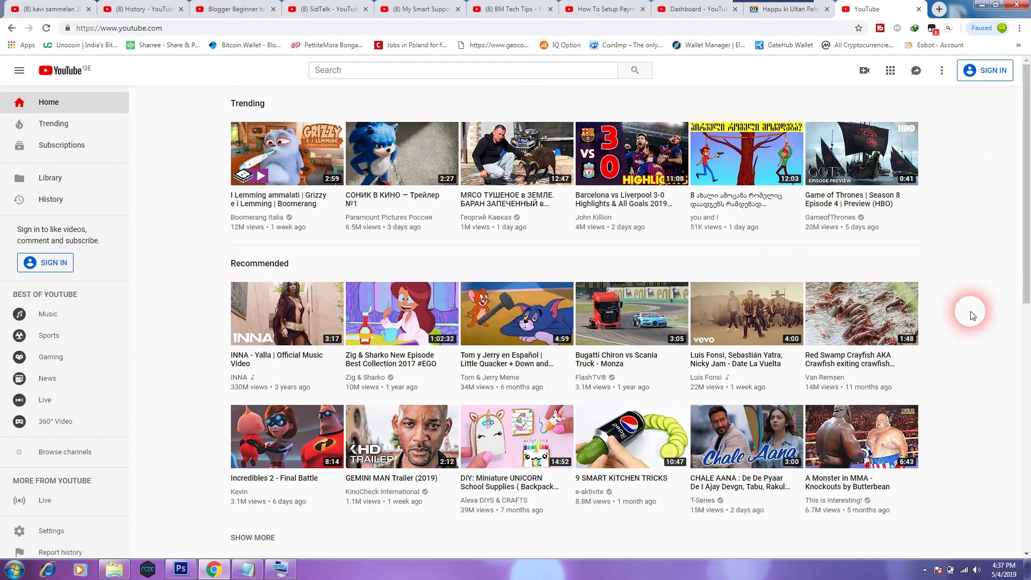
pyautogui.click(985, 70)
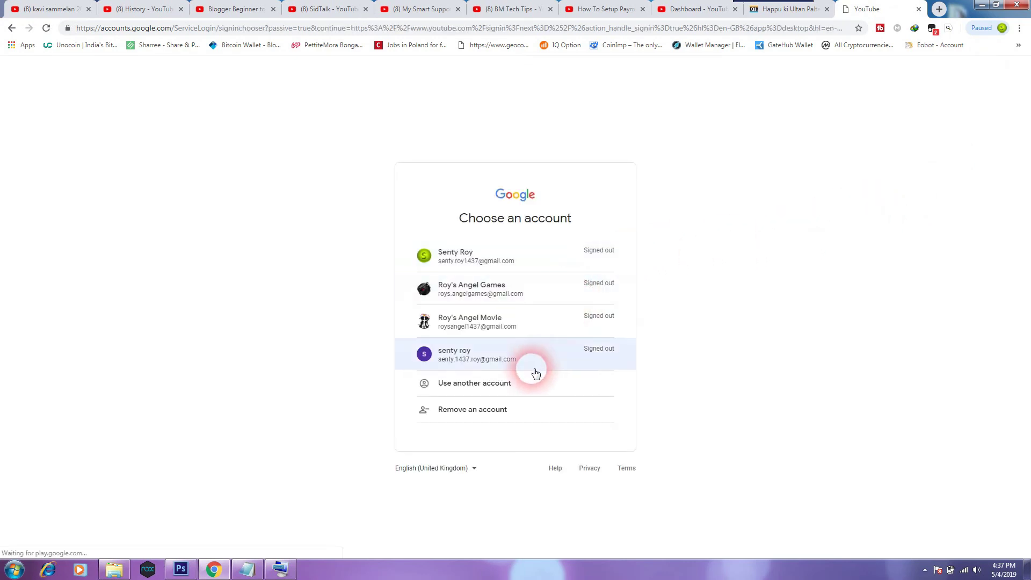
pyautogui.click(485, 356)
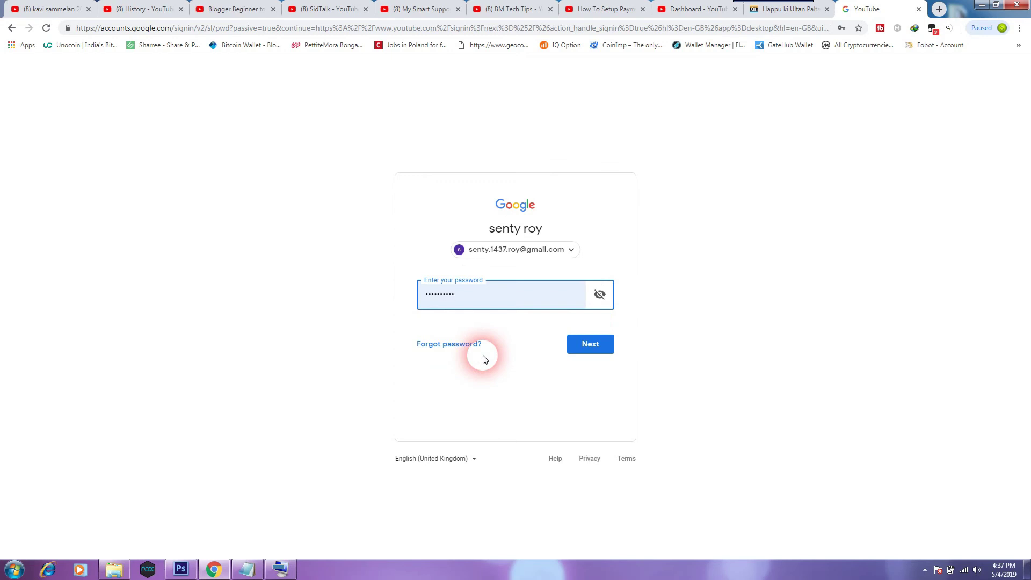
pyautogui.click(476, 293)
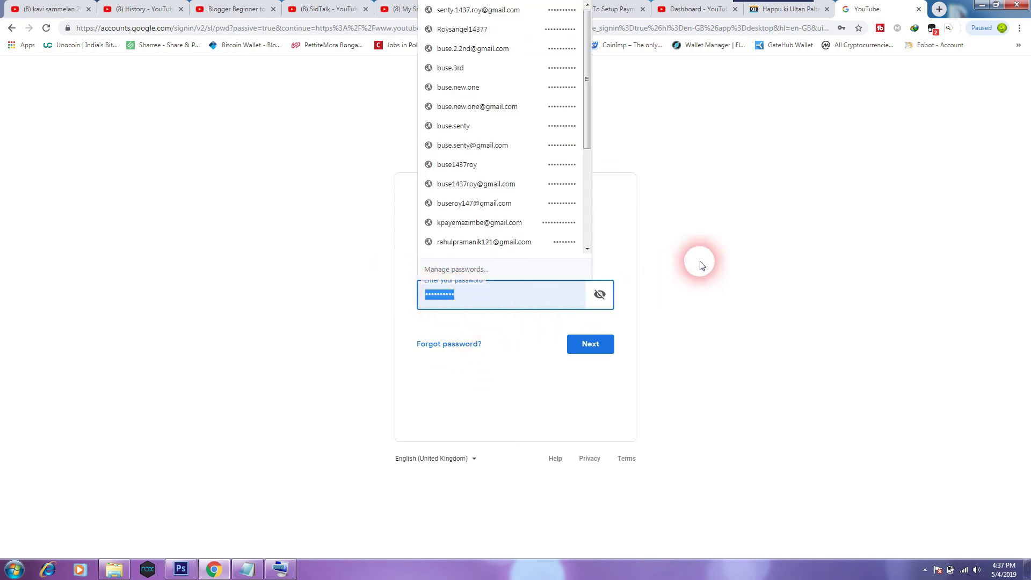
pyautogui.click(683, 239)
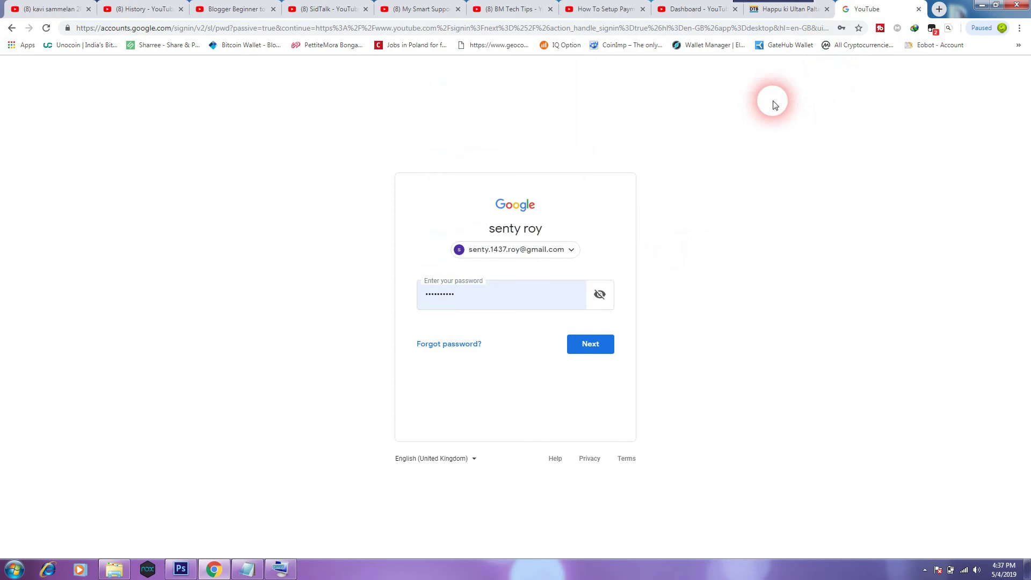
pyautogui.click(461, 293)
pyautogui.click(588, 344)
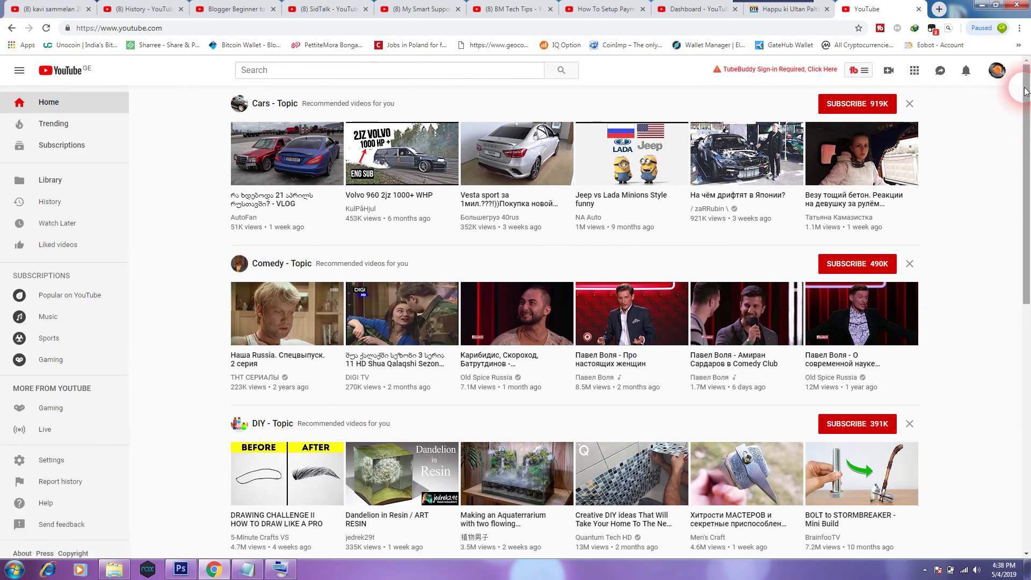
# Go via YouTube Studio (beta) to Creator Studio Classic with Other as feedback, dismissing the tip.
pyautogui.click(997, 72)
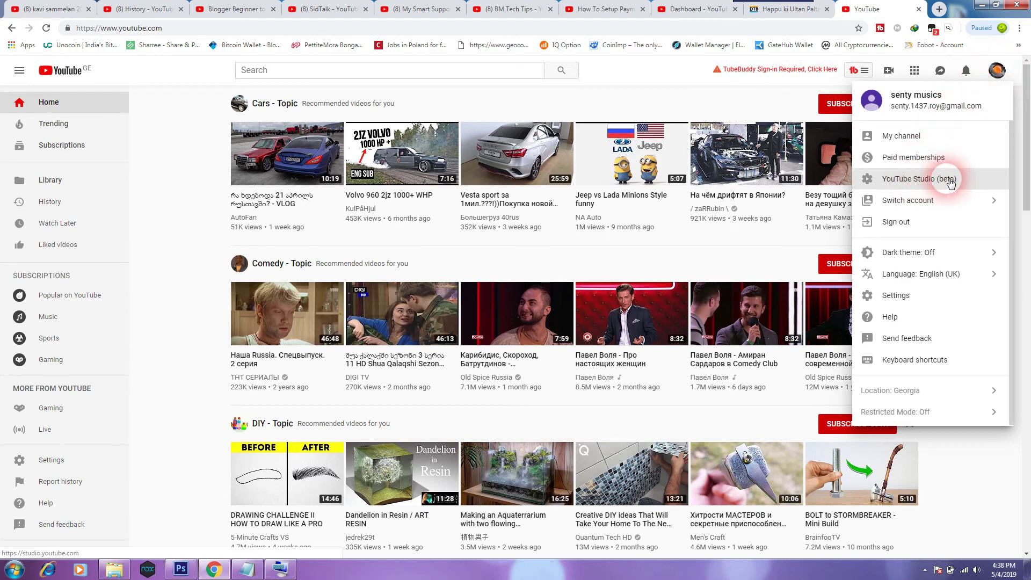
pyautogui.click(950, 182)
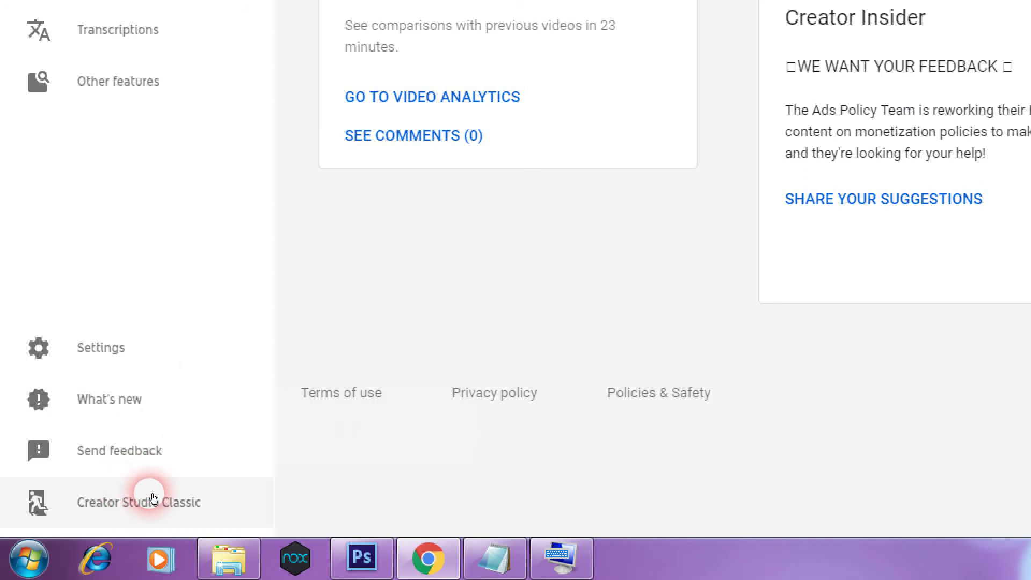
pyautogui.click(153, 498)
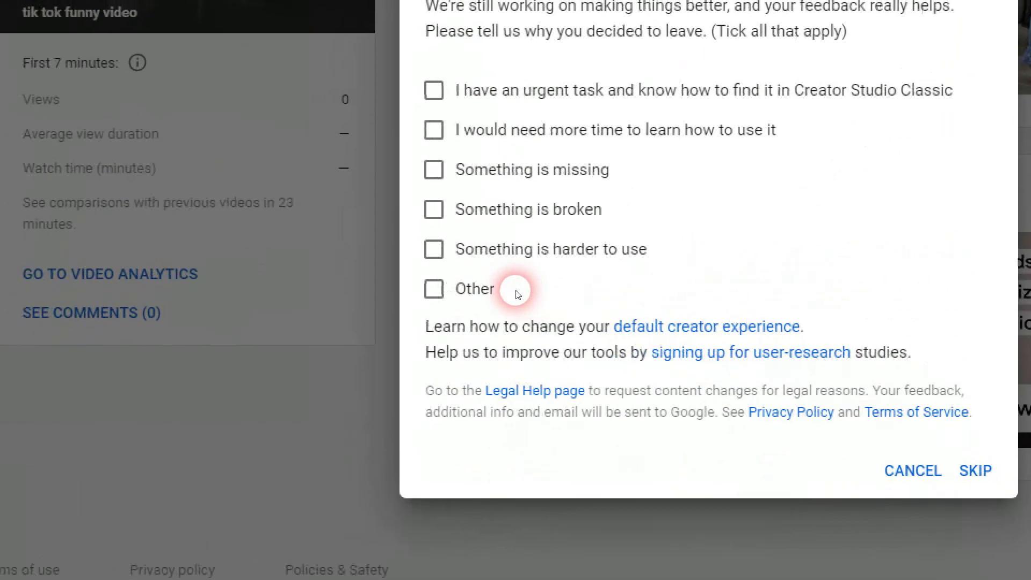
pyautogui.click(515, 293)
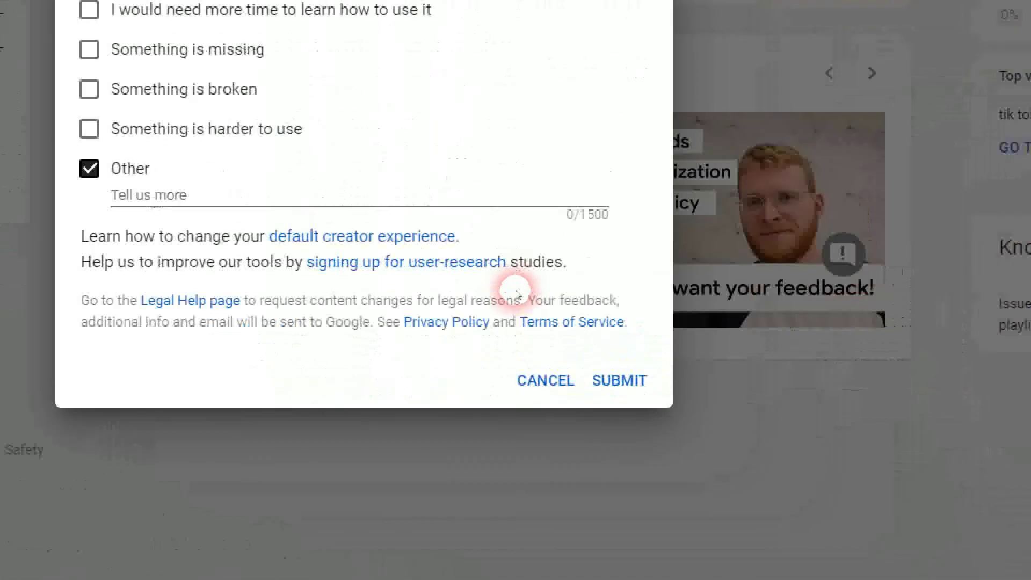
pyautogui.click(619, 380)
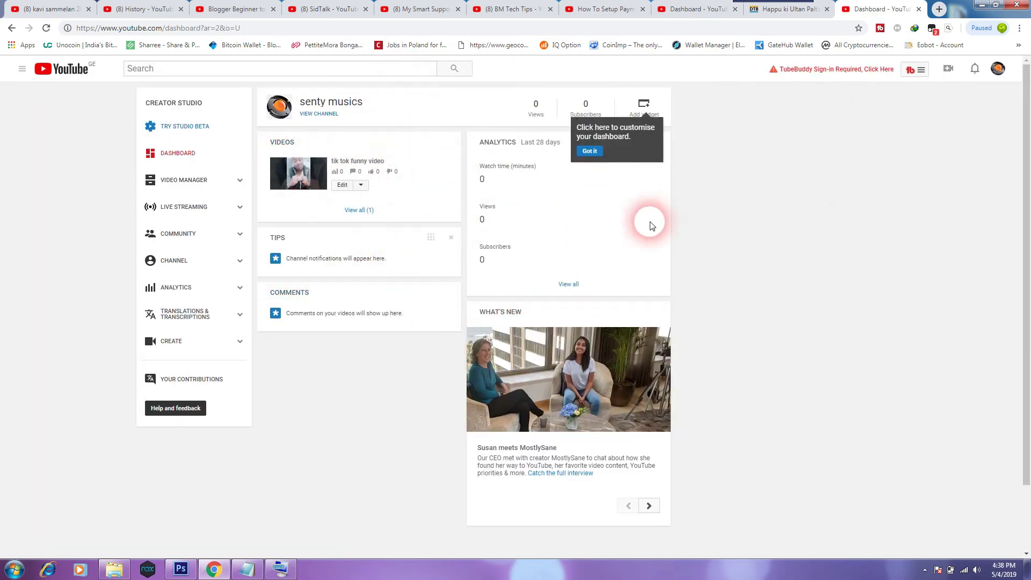
pyautogui.click(591, 151)
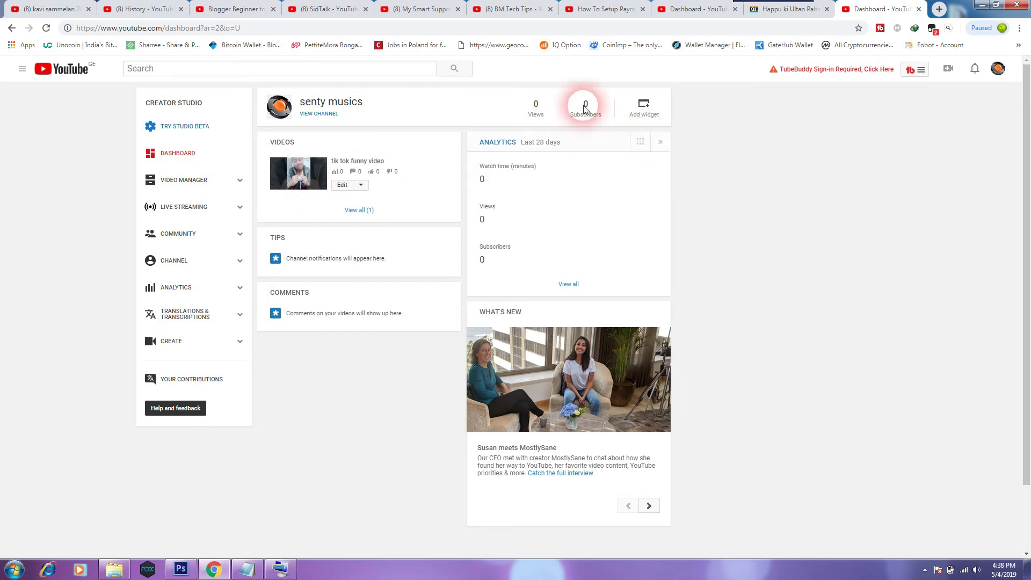